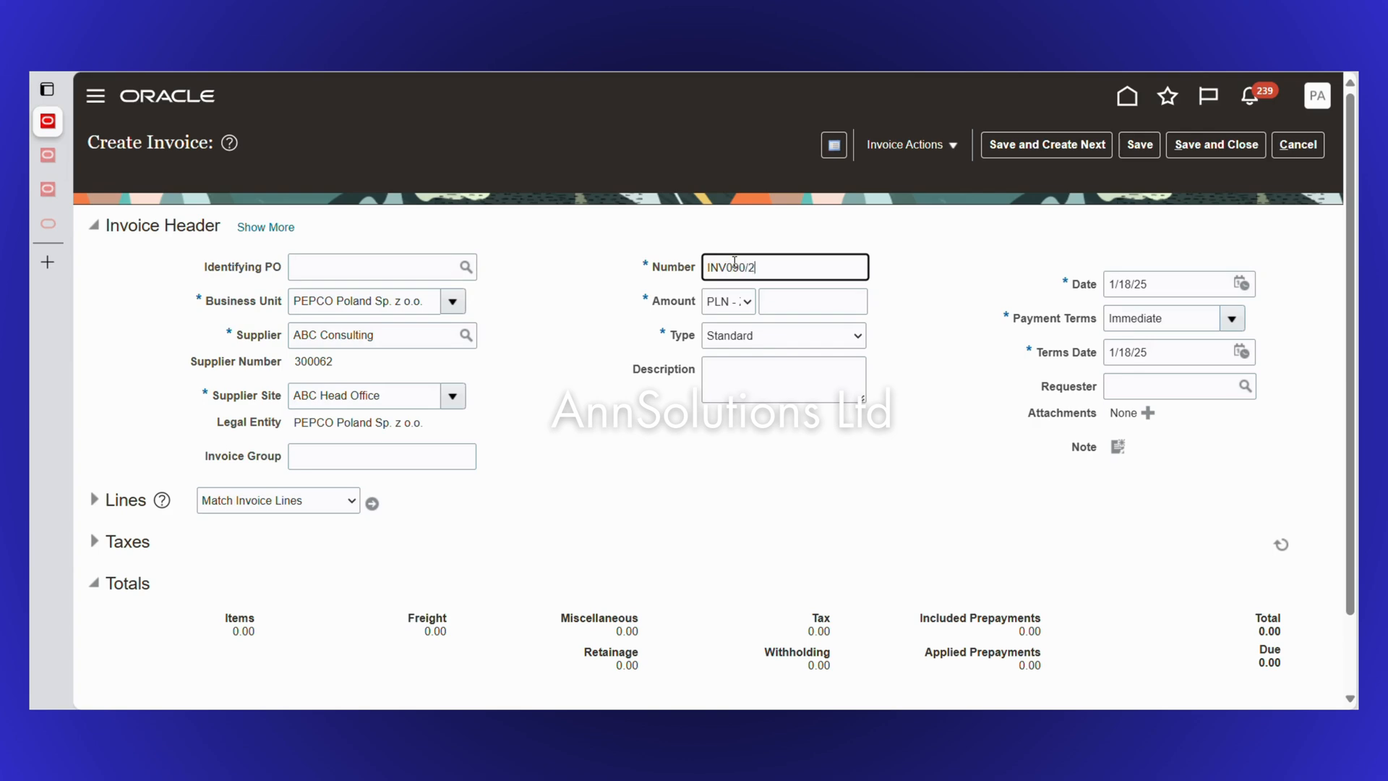
Enter an amount of 200 PLN for invoice INV090/2025 and assign it to invoice group ZERO-2
key(Tab)
key(Tab)
text(2)
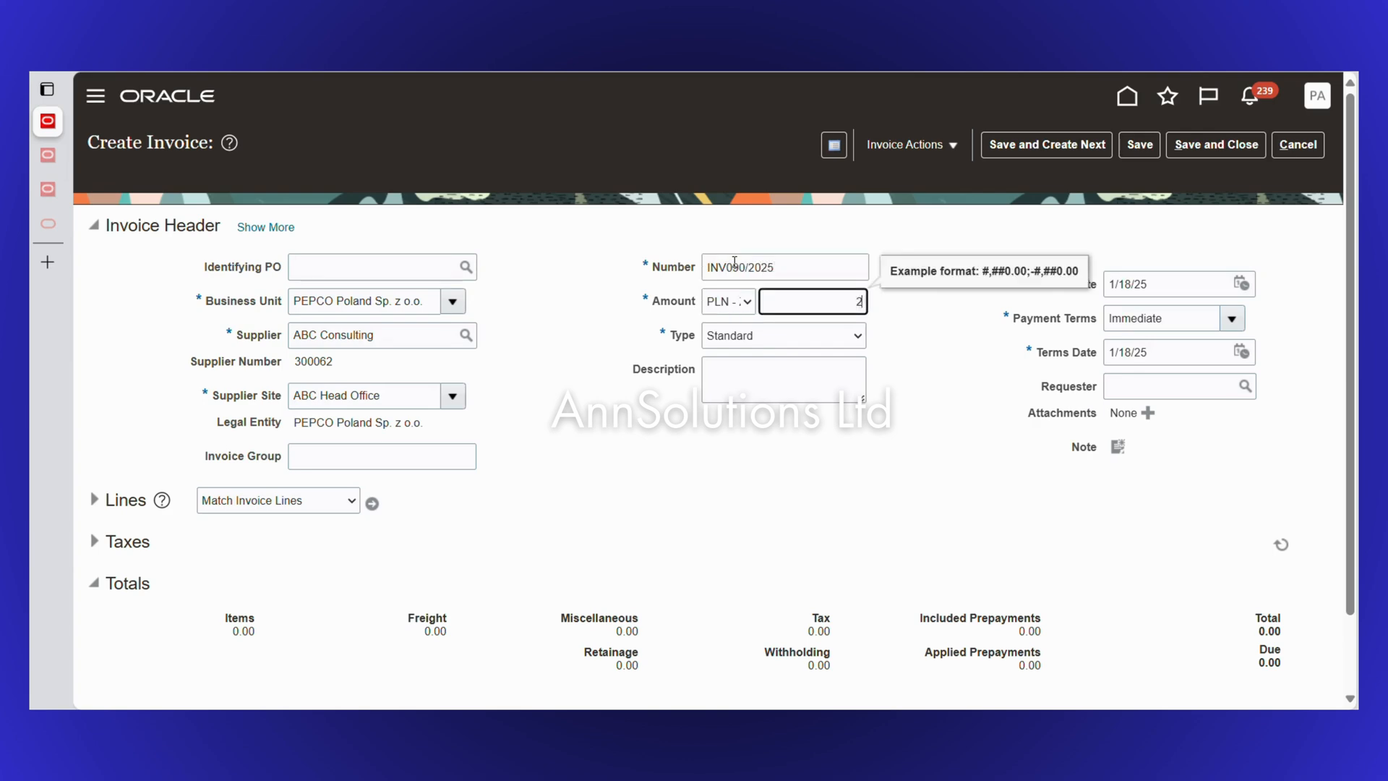
text(00)
key(Tab)
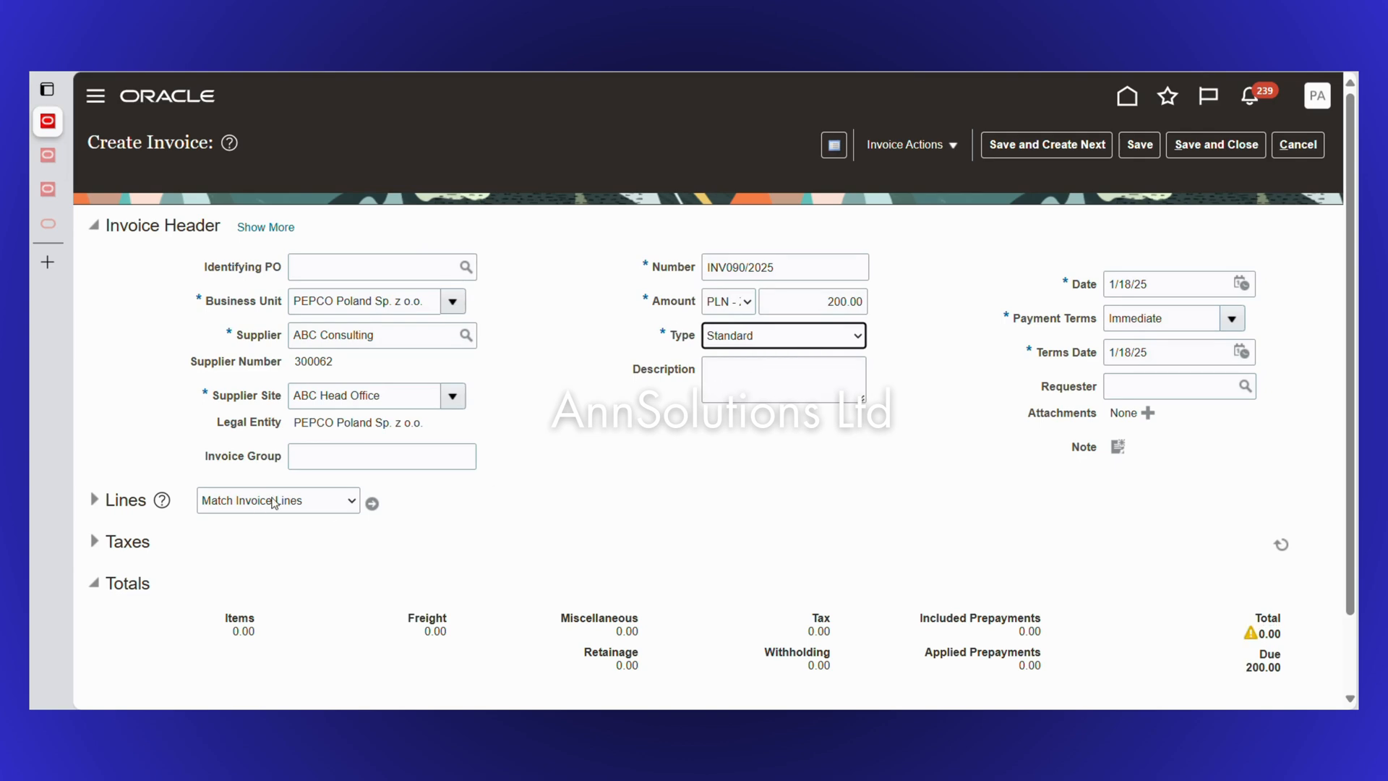
click(330, 454)
text(ZERO-2)
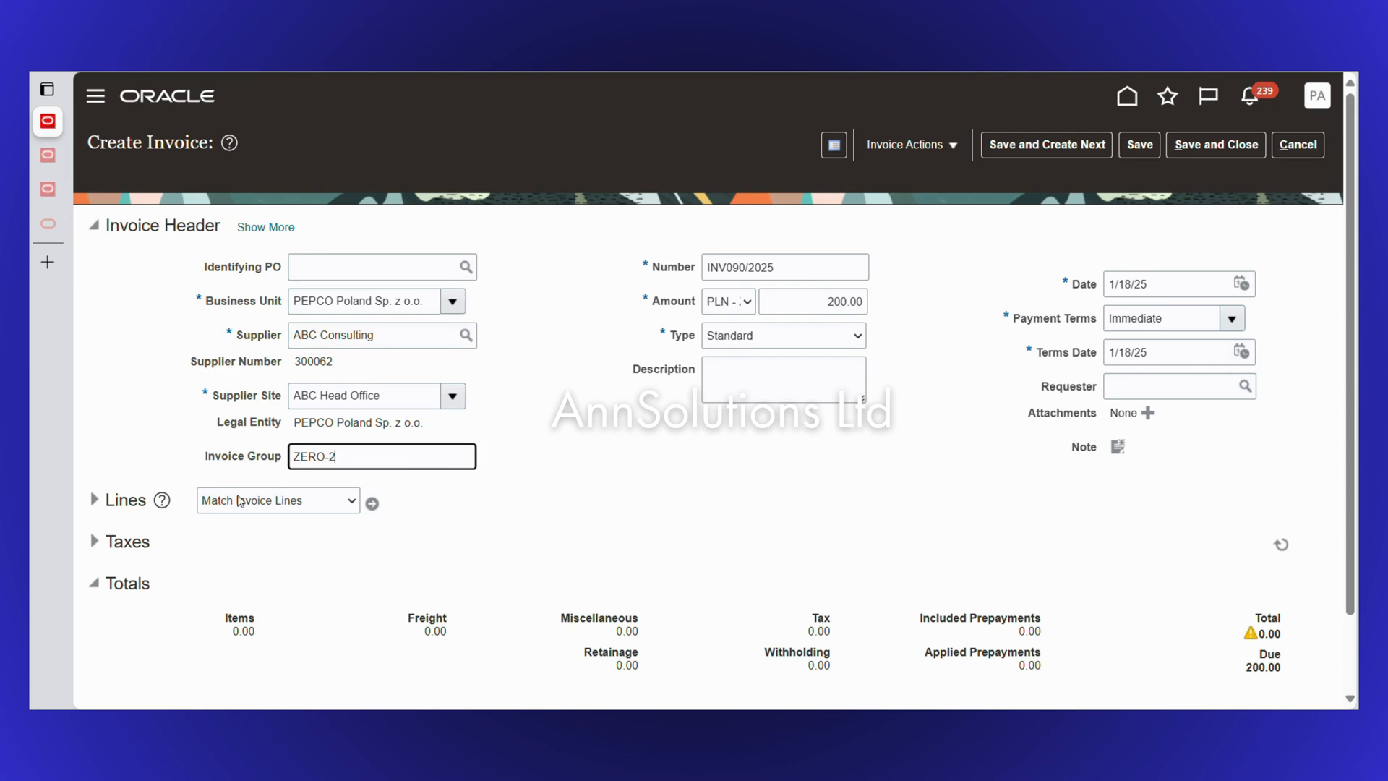
Expand the invoice lines and set the amount of item line 1 to 200.00
click(91, 499)
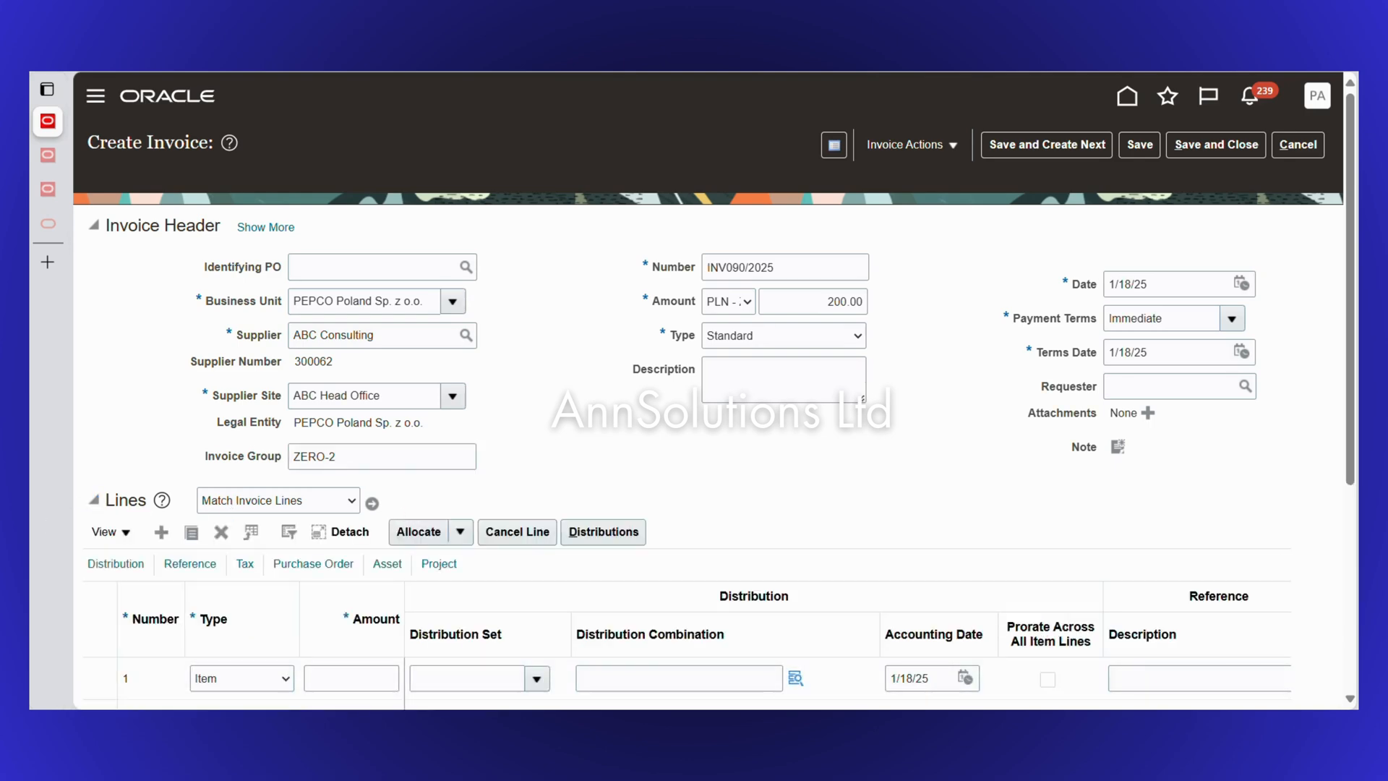
click(362, 679)
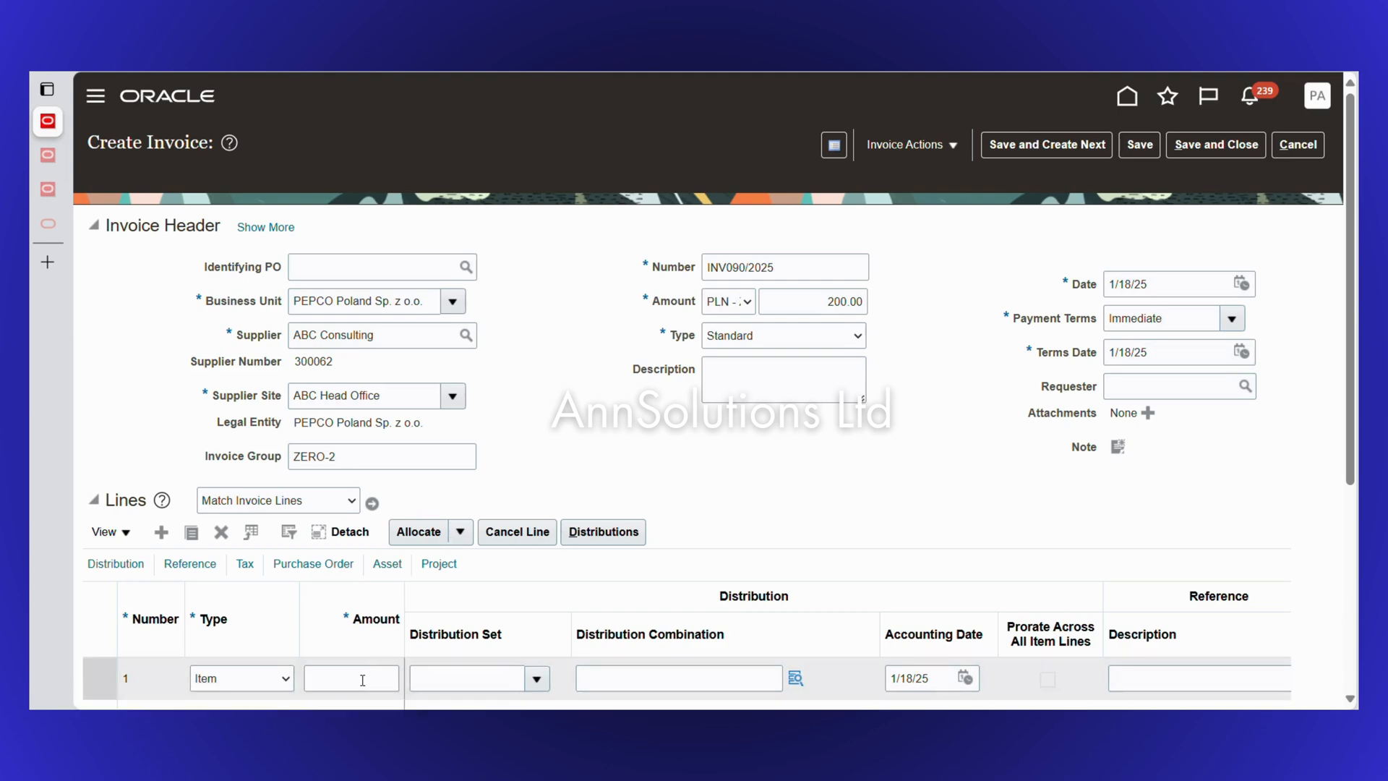
key(Tab)
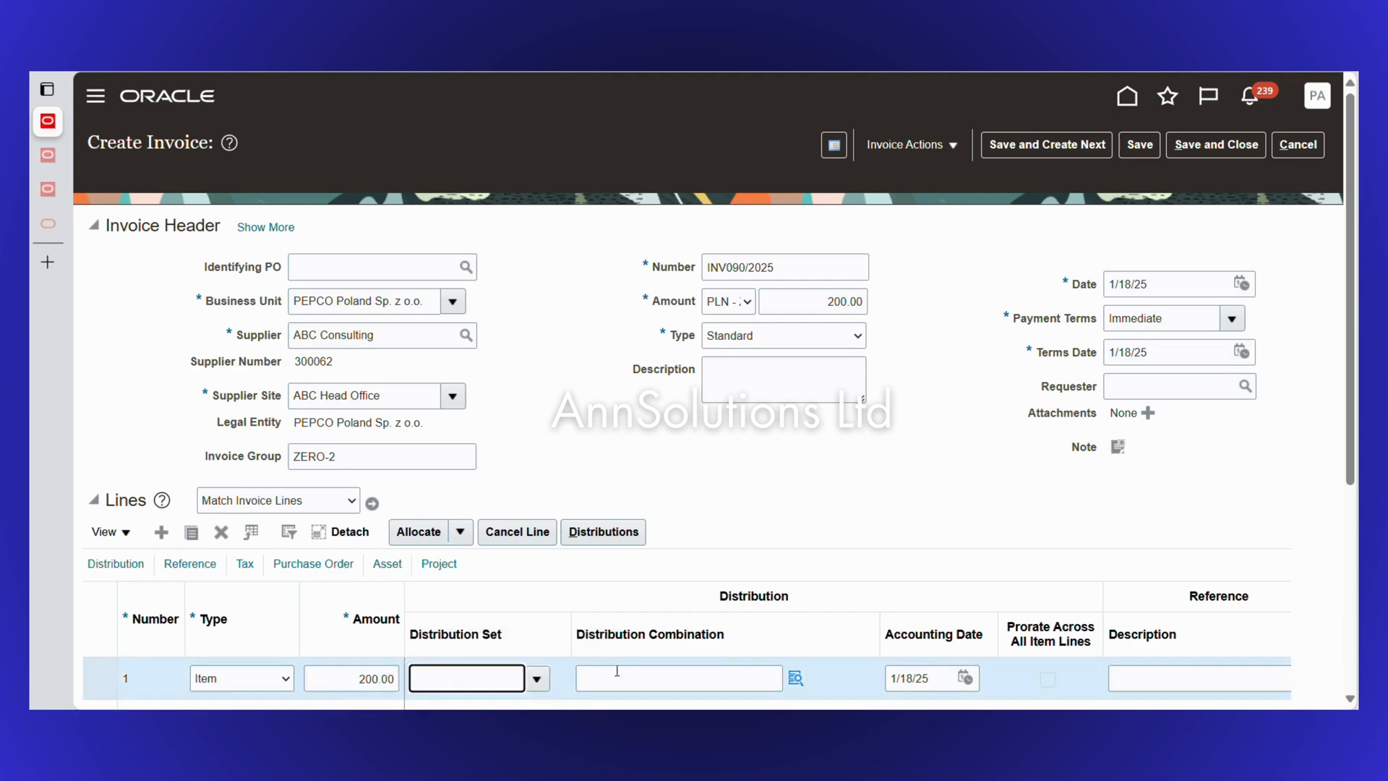
In line 1's distribution combination, choose entity PPL, account 010101, cost center 000000 and inter company 000
click(796, 677)
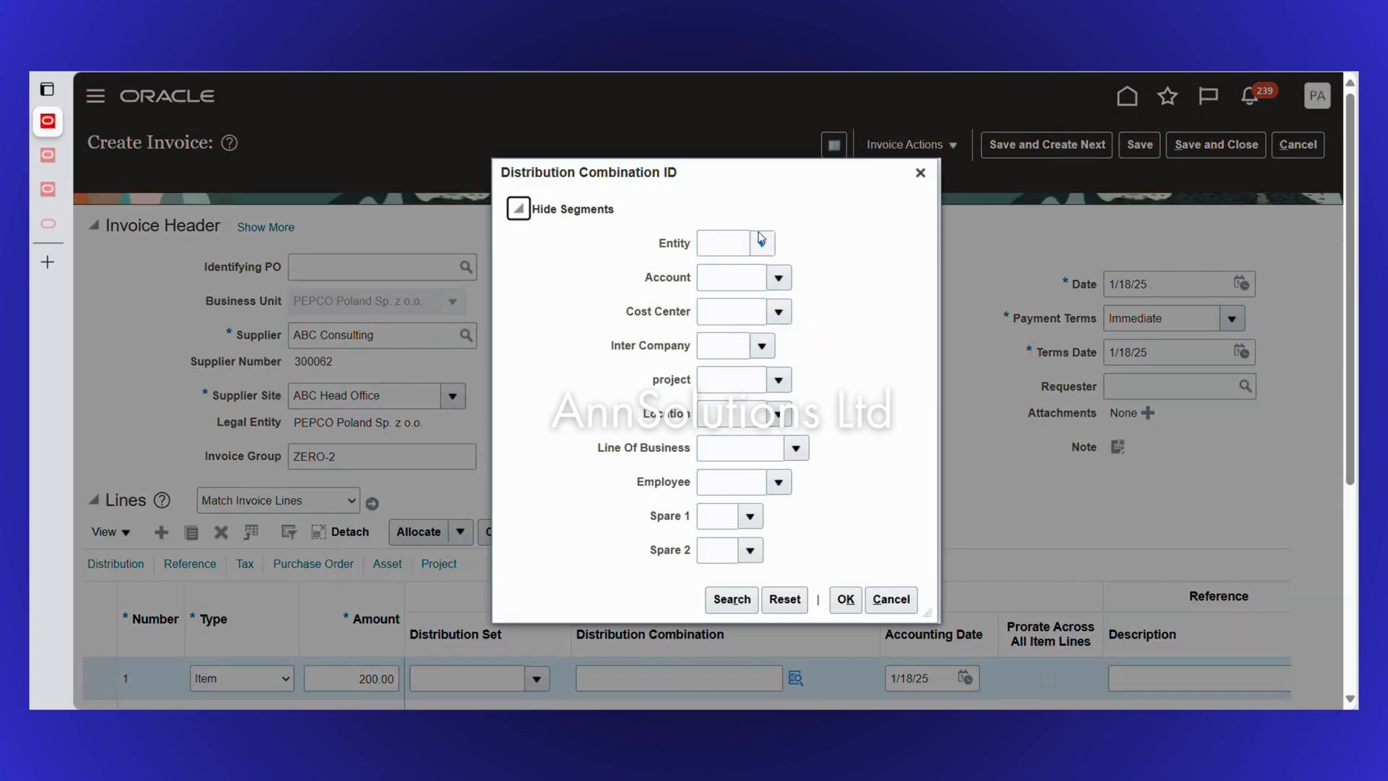
click(725, 239)
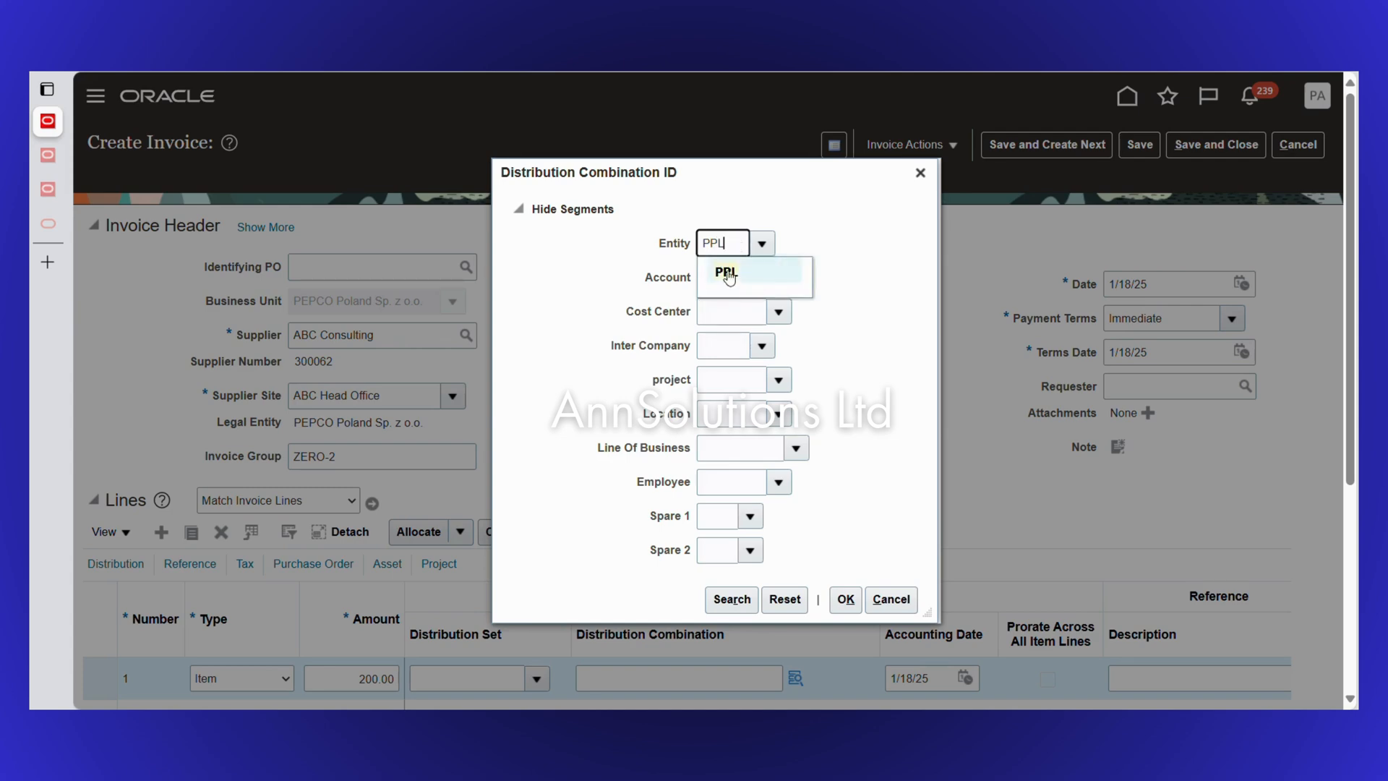
click(778, 278)
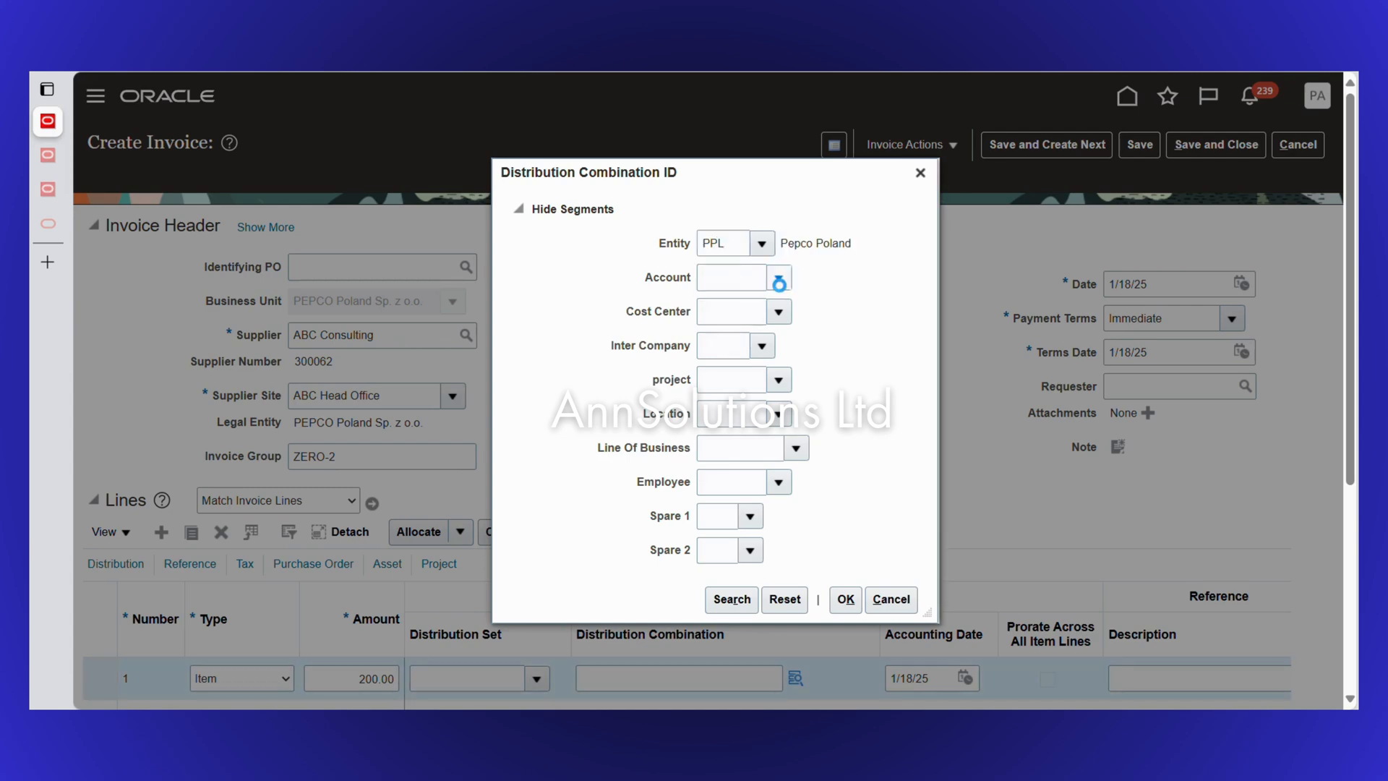
click(752, 338)
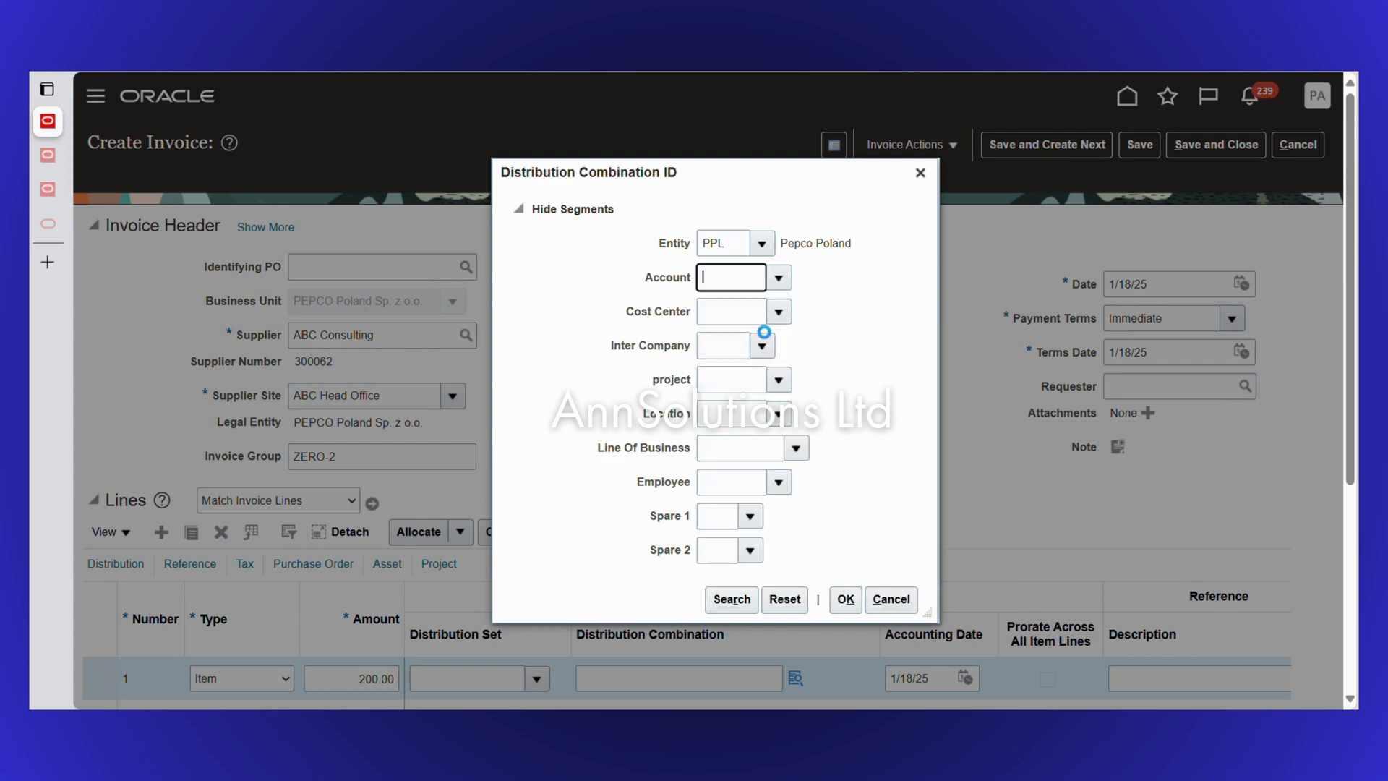
click(778, 314)
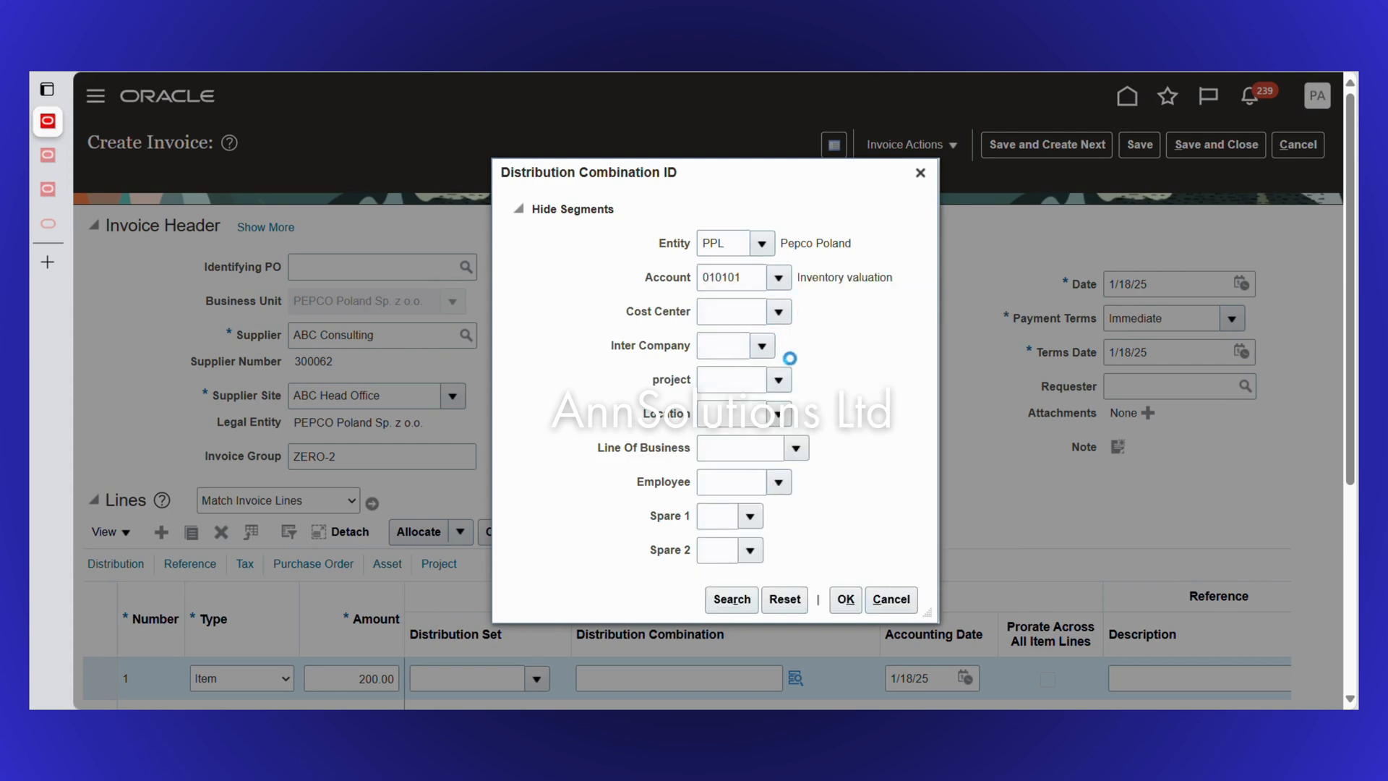
click(787, 346)
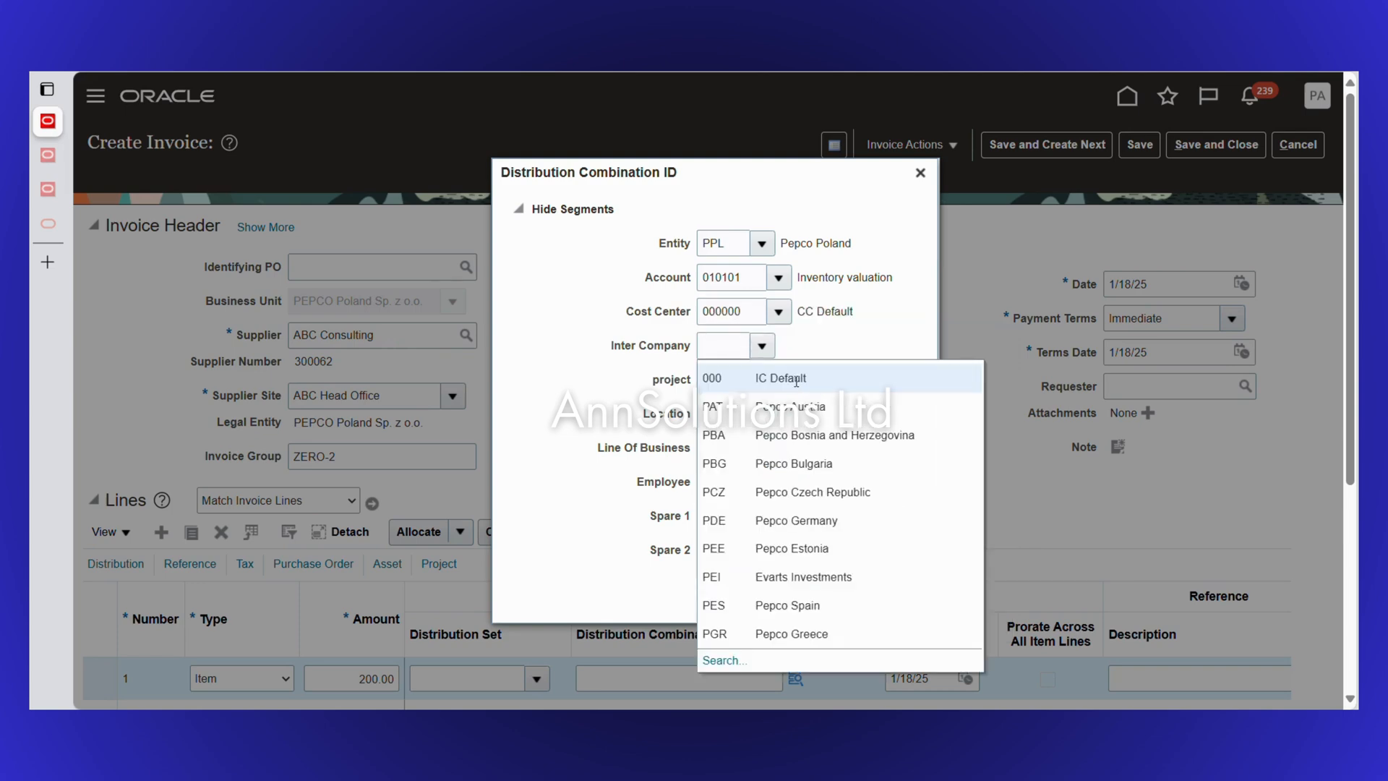
click(776, 379)
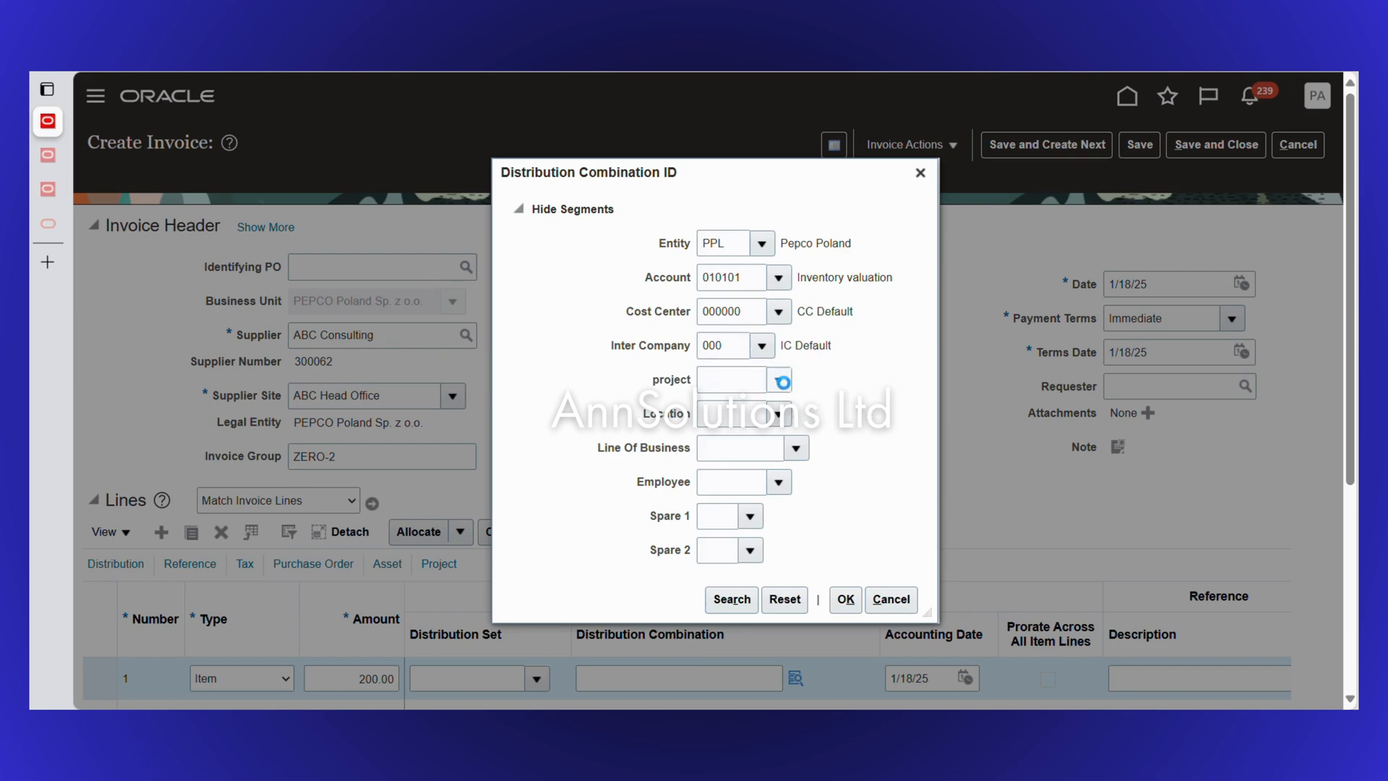
Set the project, location and employee segments to 000000 and the line of business to 00000000
click(777, 422)
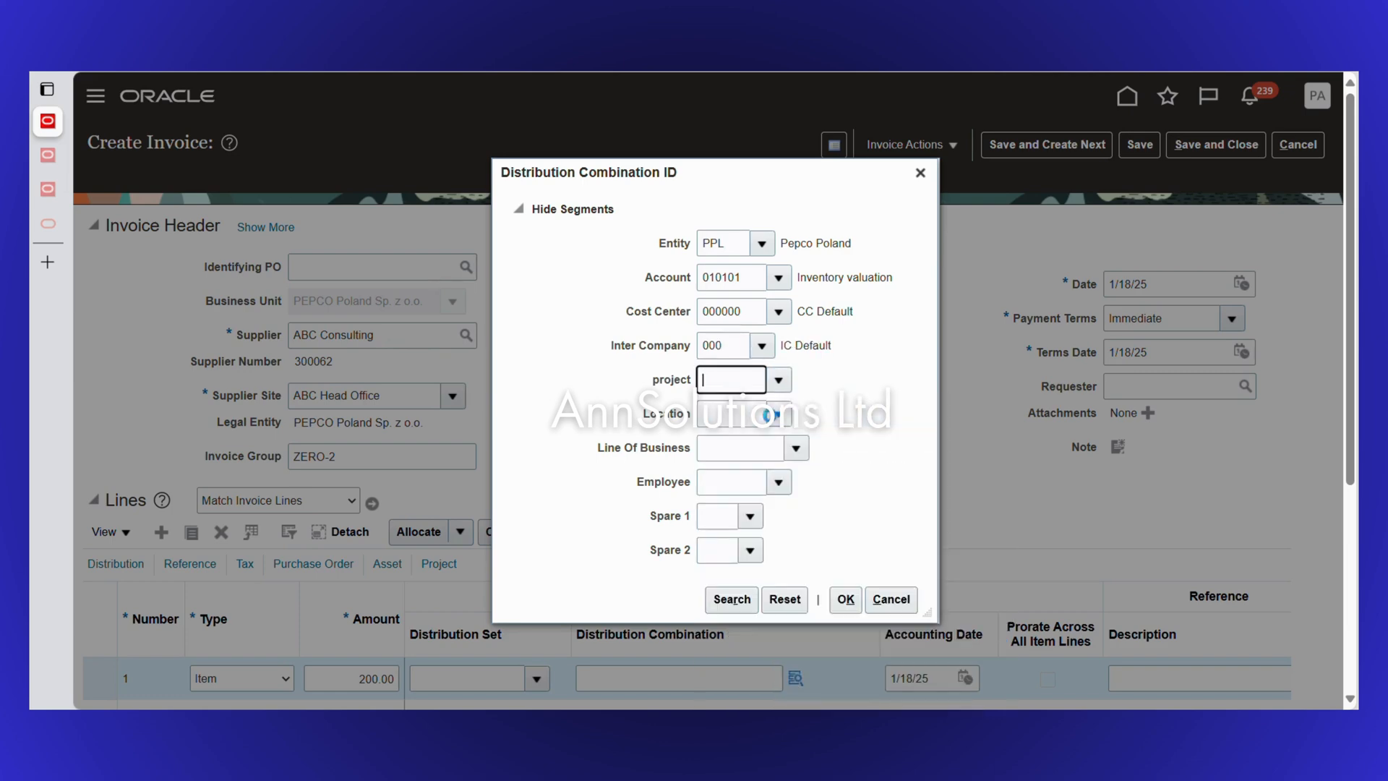
click(778, 419)
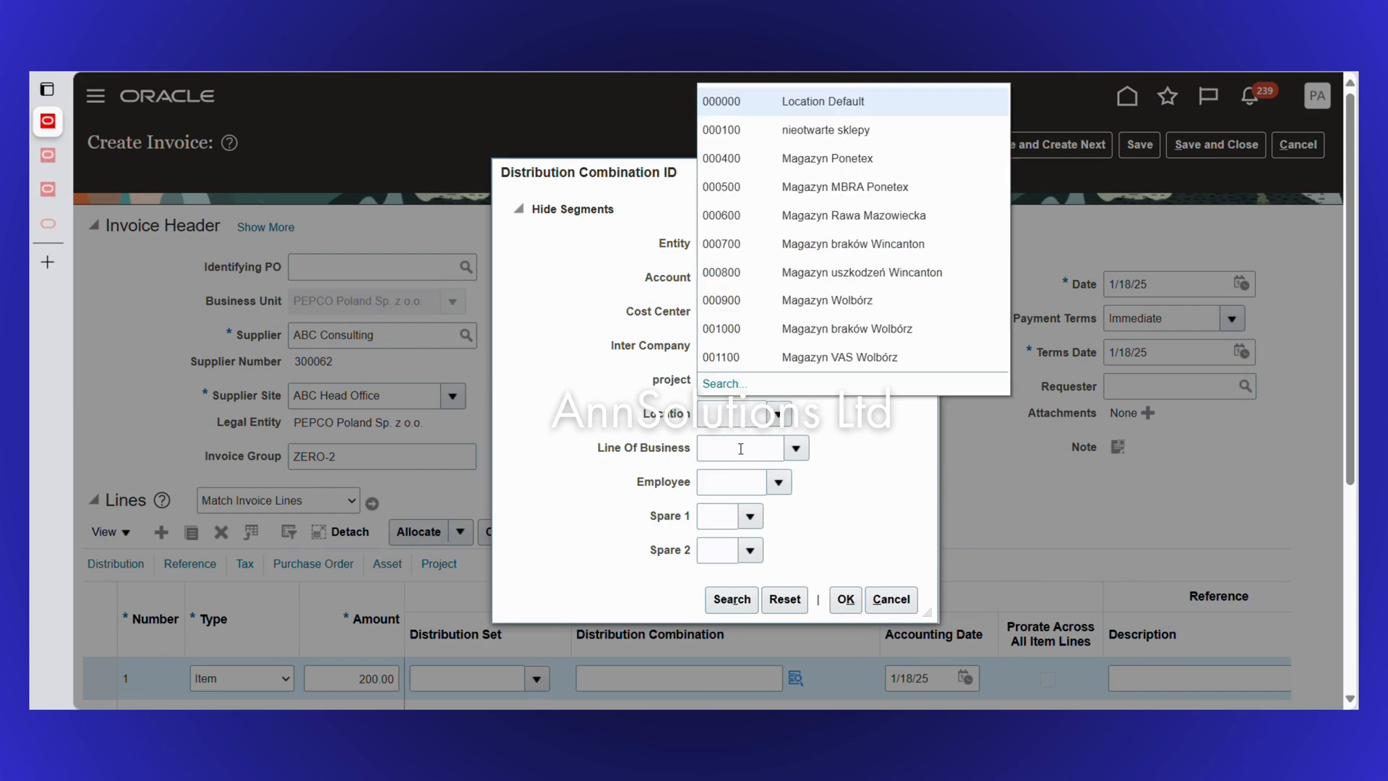
click(781, 101)
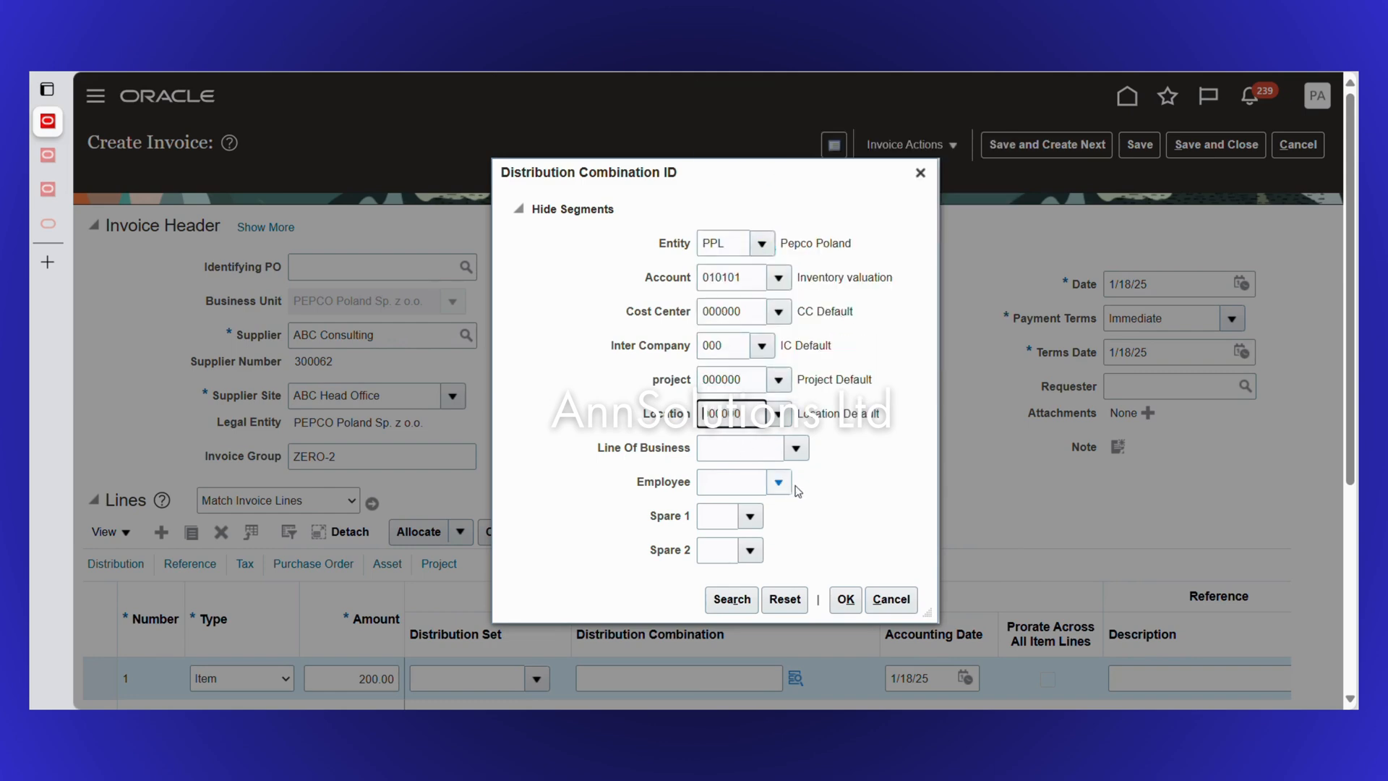
click(797, 448)
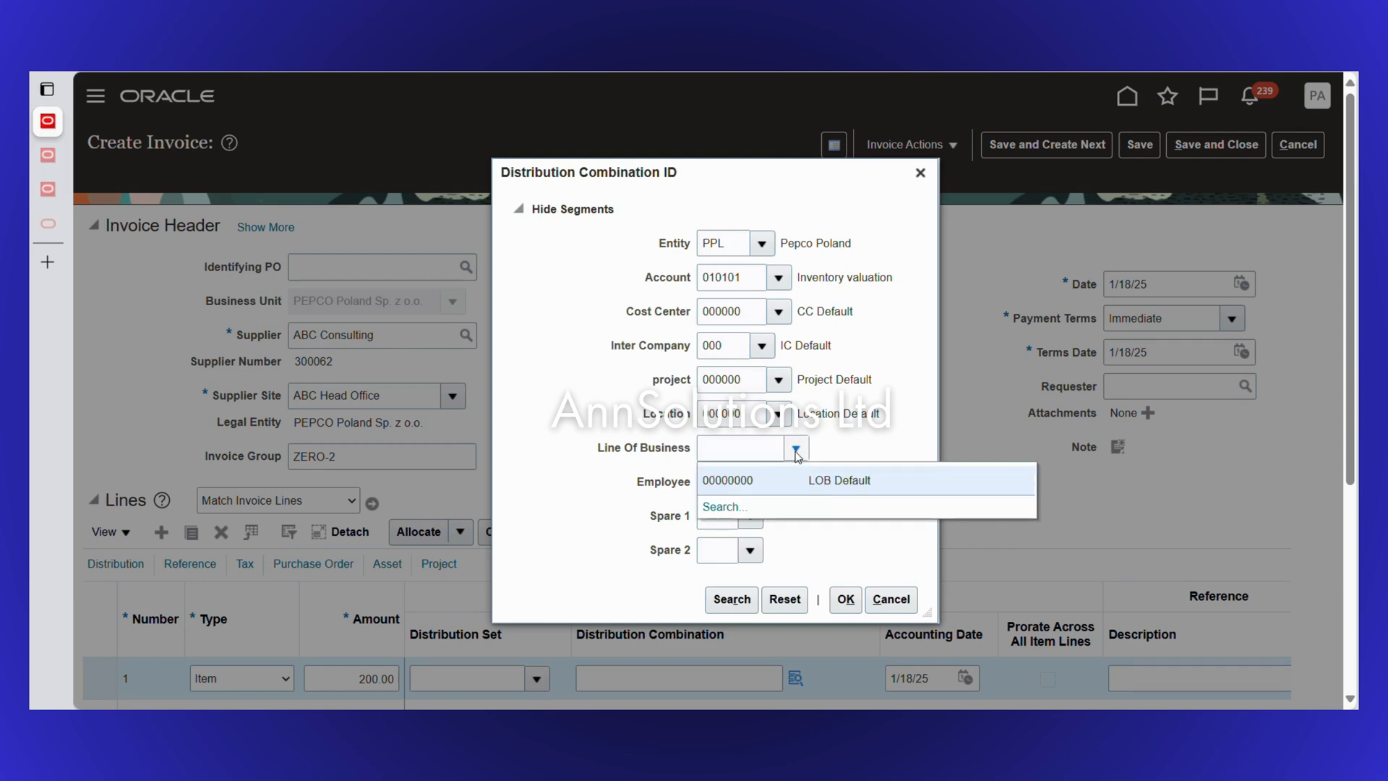
click(765, 481)
click(779, 483)
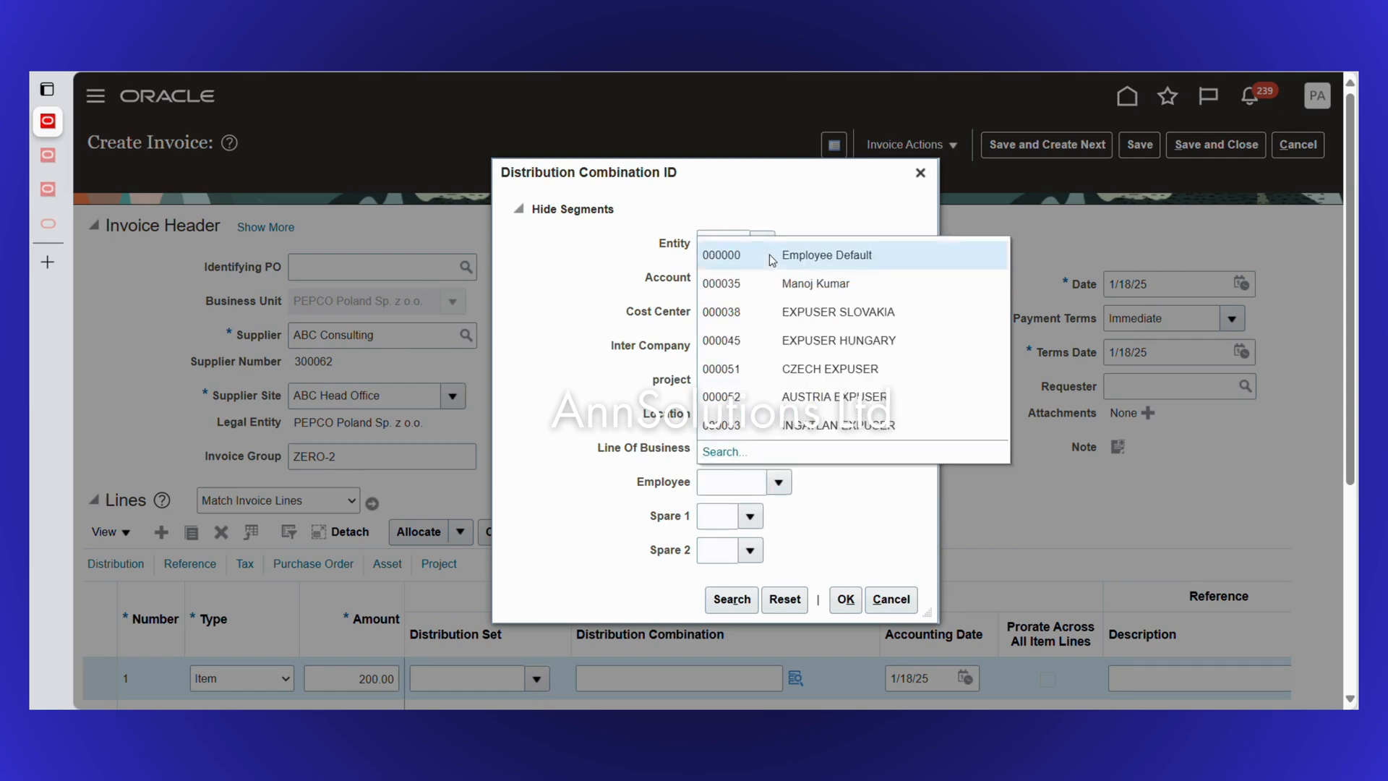
click(770, 256)
Set the Spare 1 and Spare 2 segments to 0 and accept the distribution combination for line 1
click(752, 517)
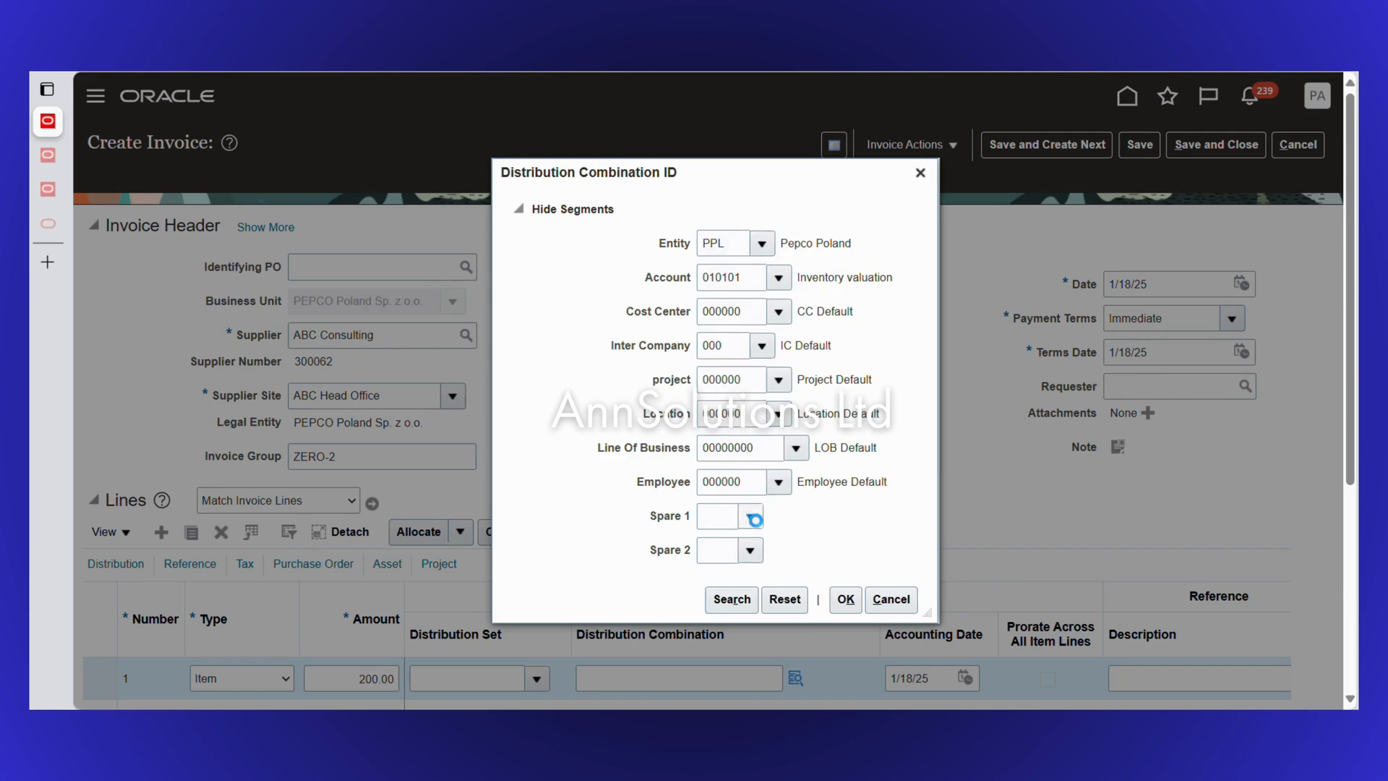
click(766, 546)
click(750, 550)
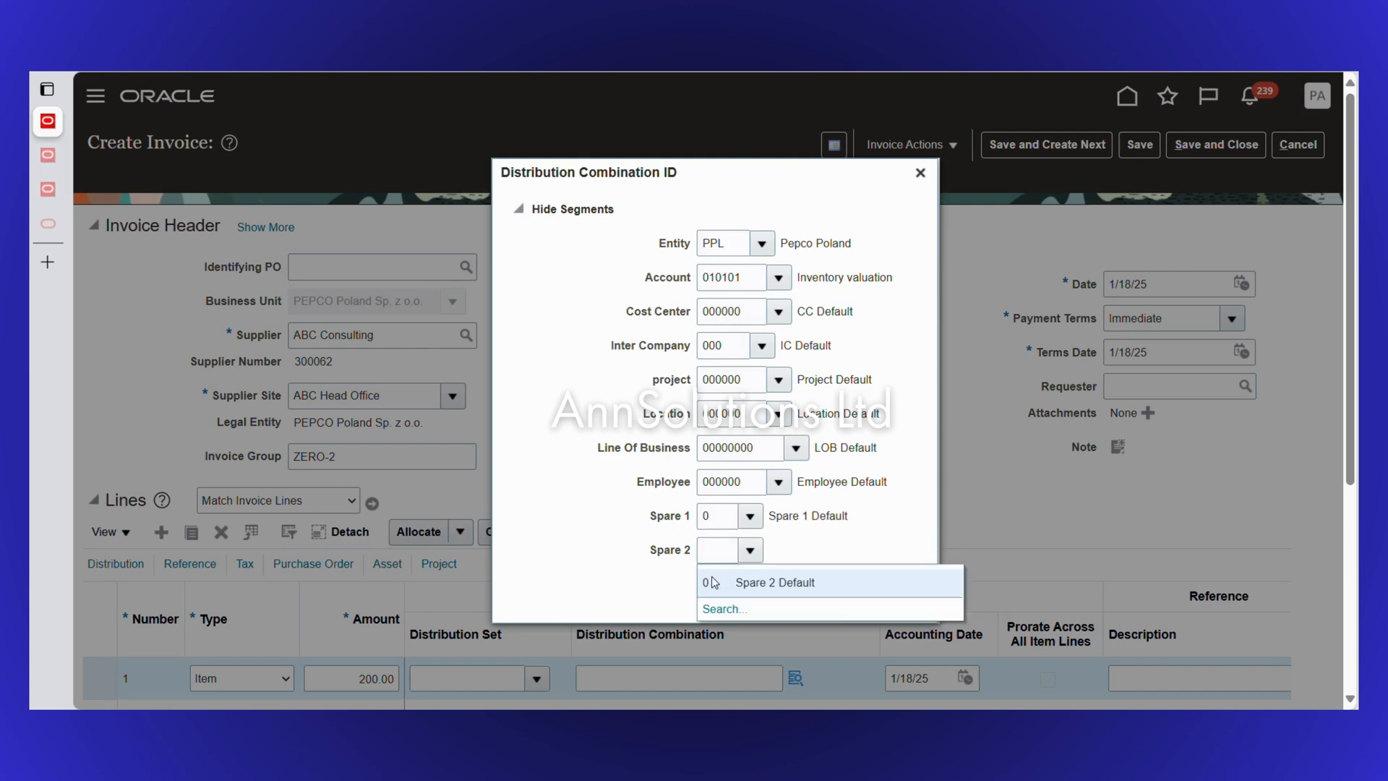
click(714, 582)
click(846, 599)
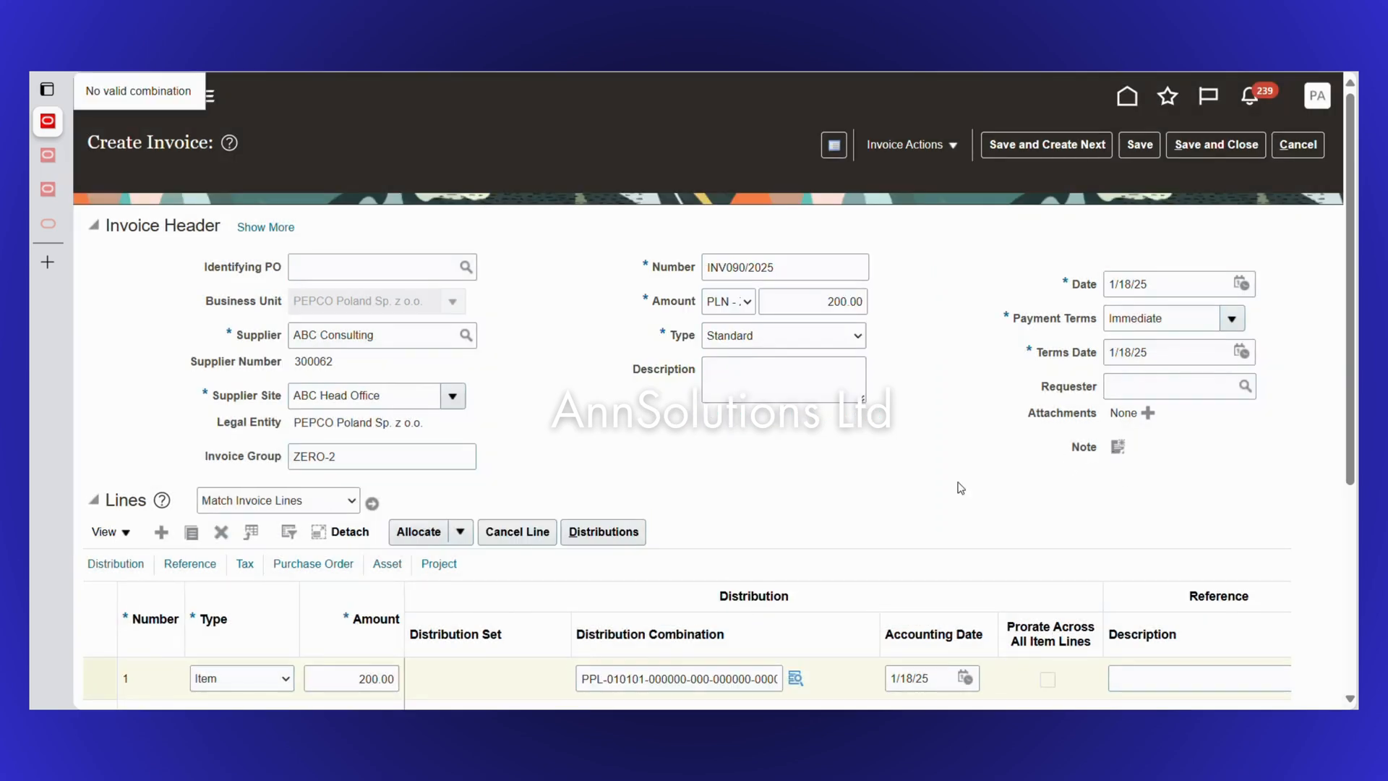
Save invoice INV090/2025 and start a new blank invoice, dismissing the voucher information message
scroll(959, 481, down, 3)
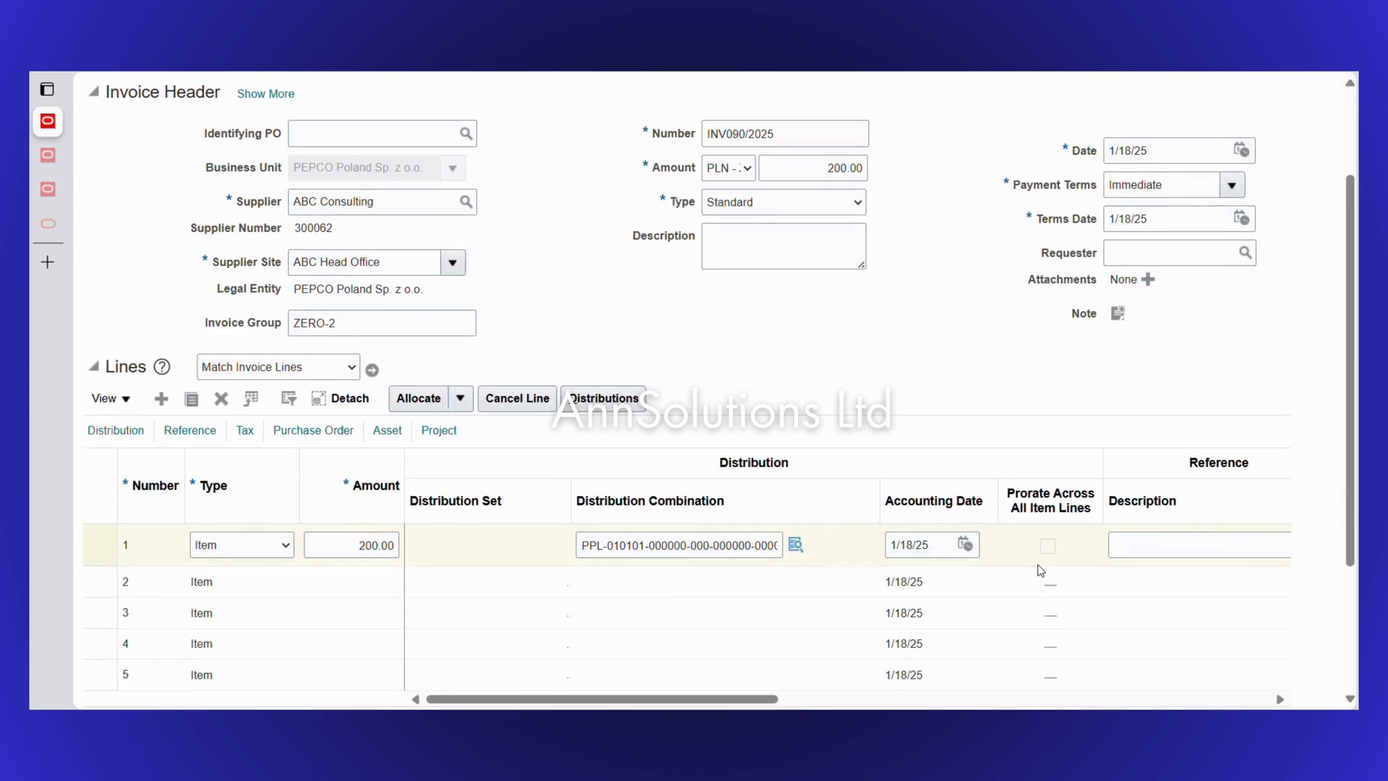
scroll(1037, 567, right, 3)
scroll(1037, 567, left, 3)
scroll(932, 321, up, 1)
scroll(930, 323, up, 3)
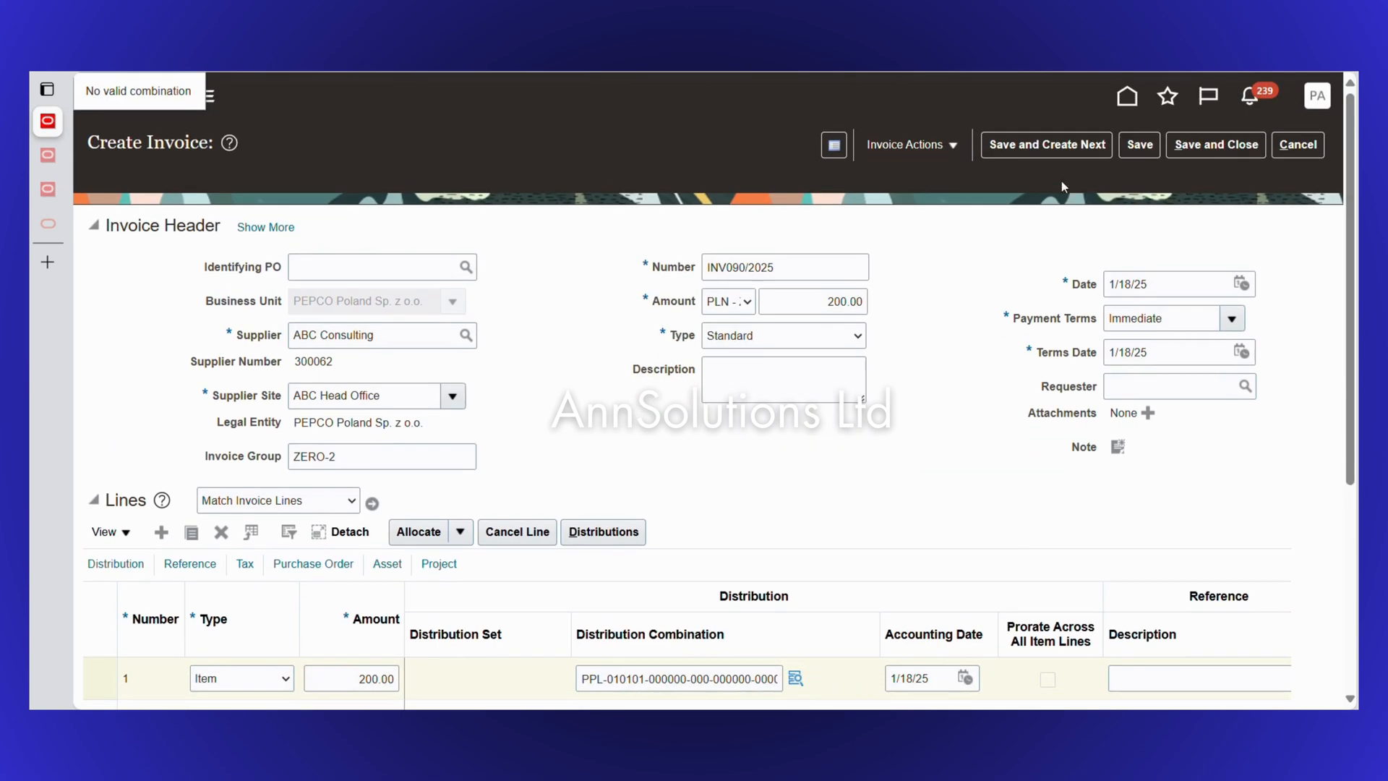
click(1140, 145)
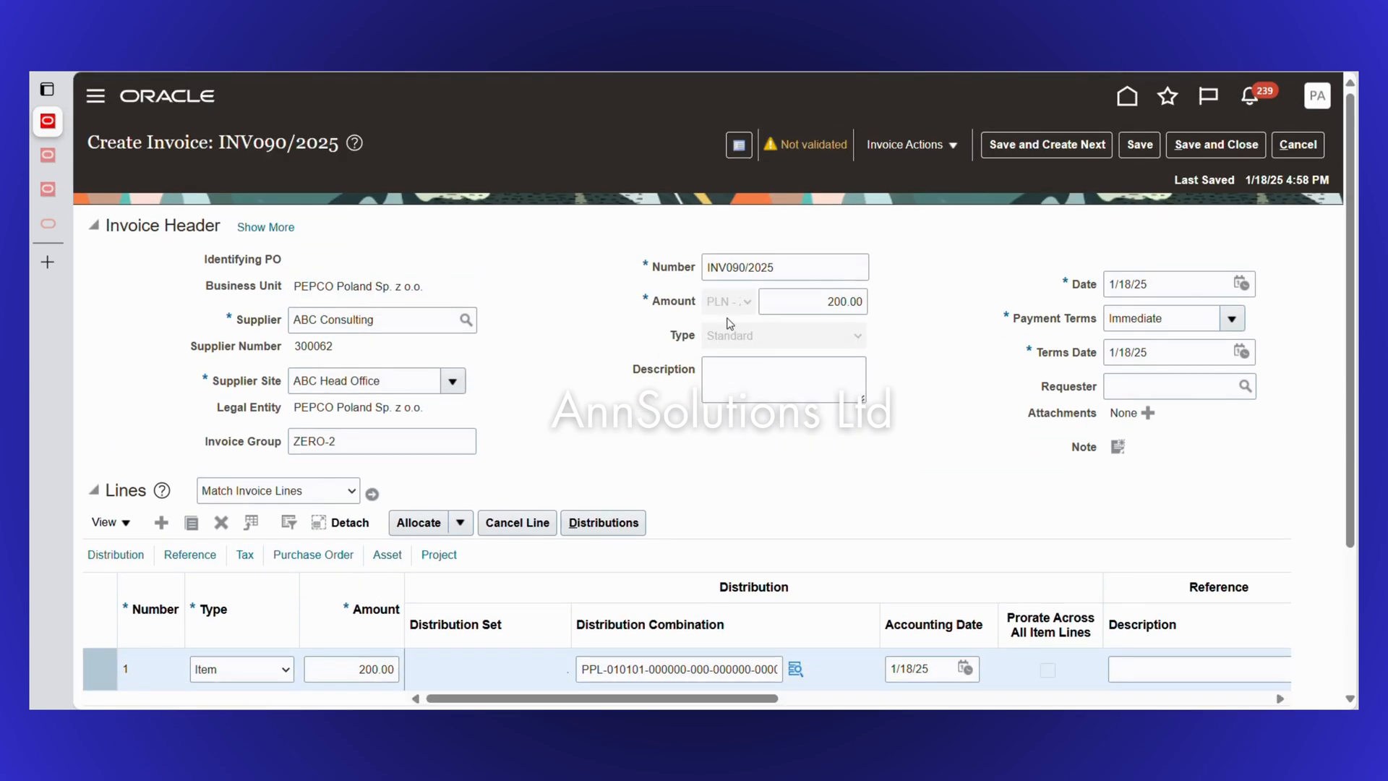
click(1049, 147)
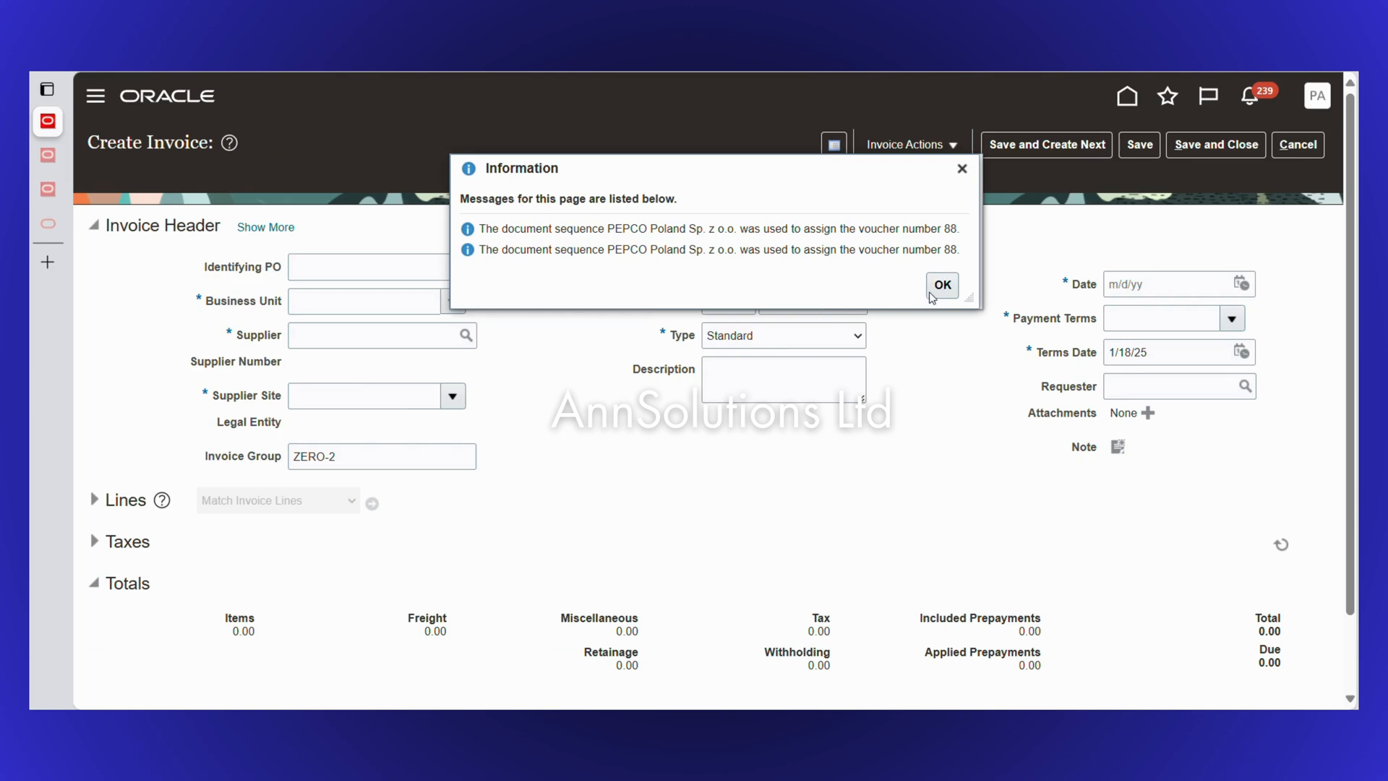
click(942, 285)
Set the new invoice's business unit to PEPCO Poland Sp. z o.o. and its supplier to ABC Consulting
click(313, 301)
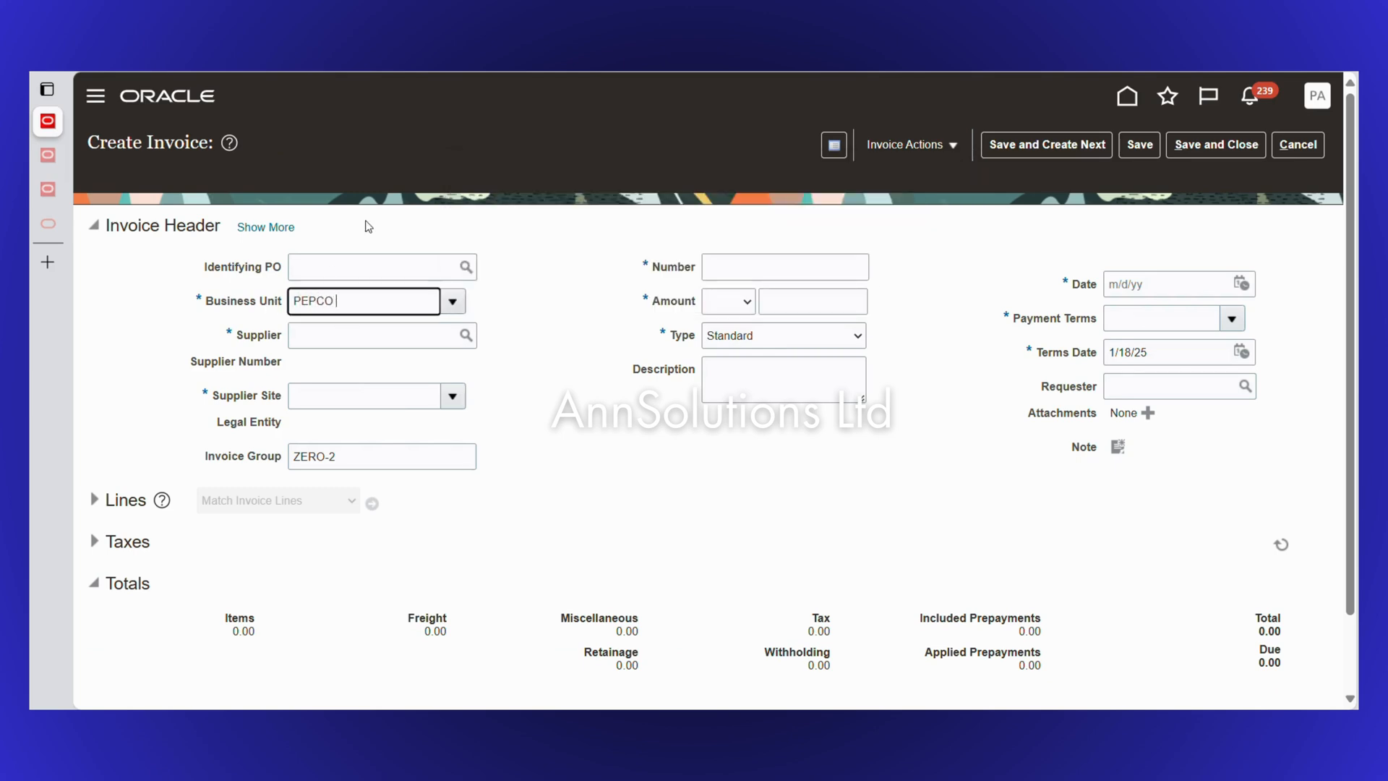
text(PEPCO Pola)
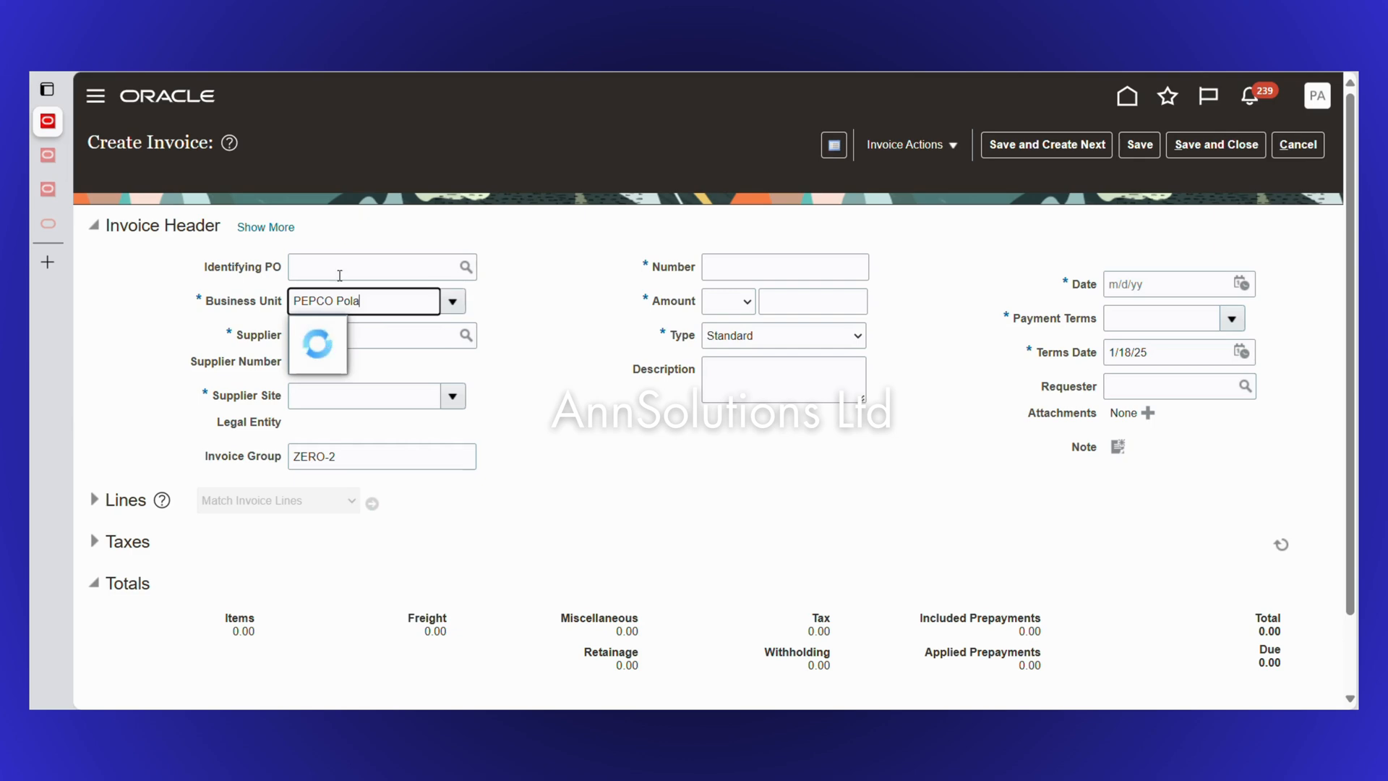
click(346, 337)
click(371, 339)
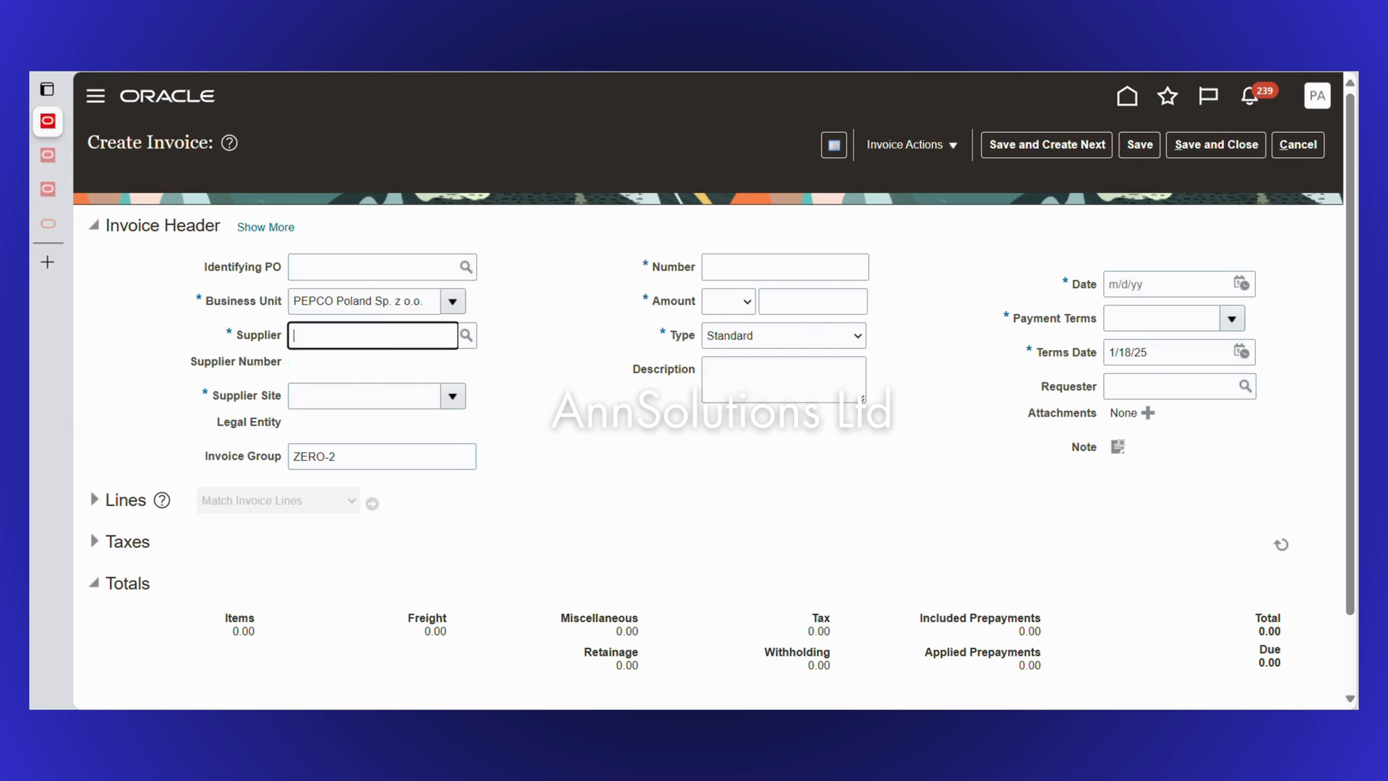
text(ABC Consulting)
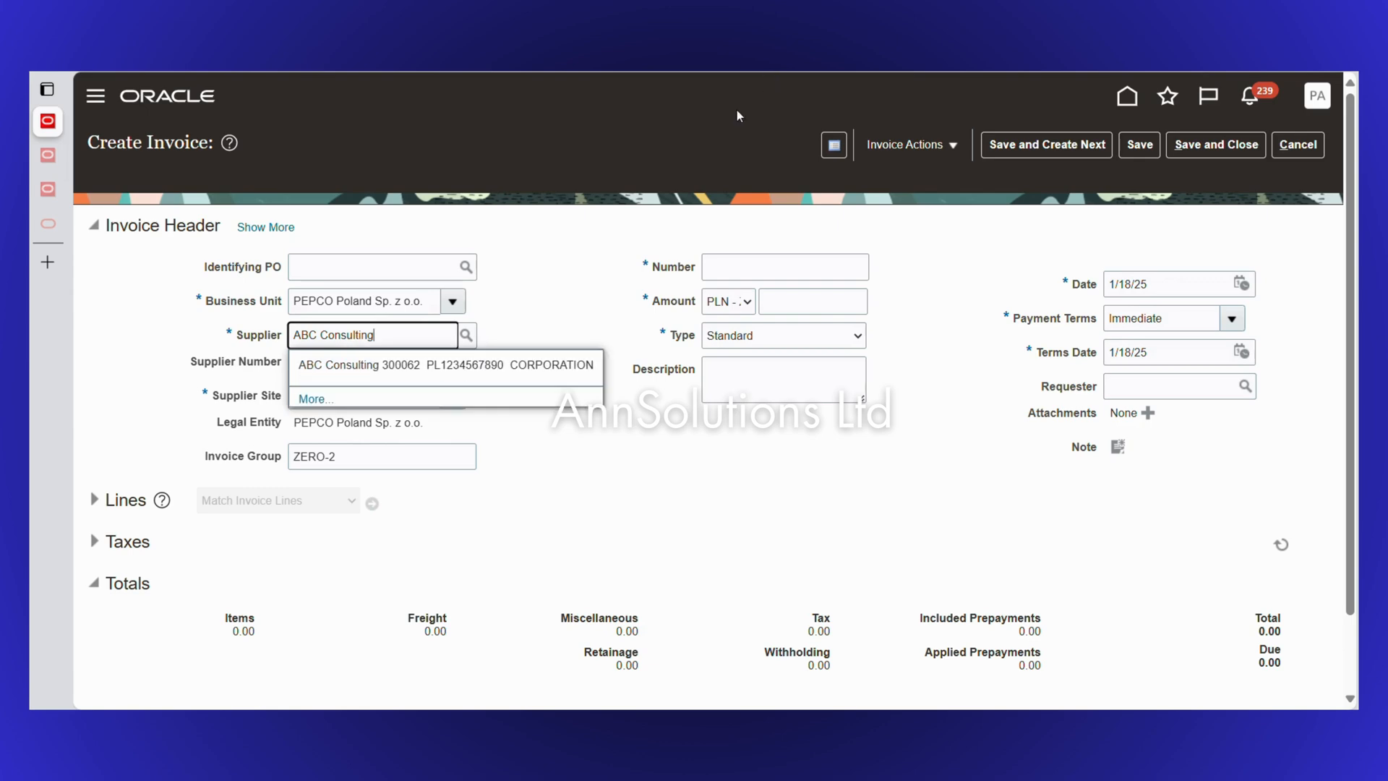
click(452, 365)
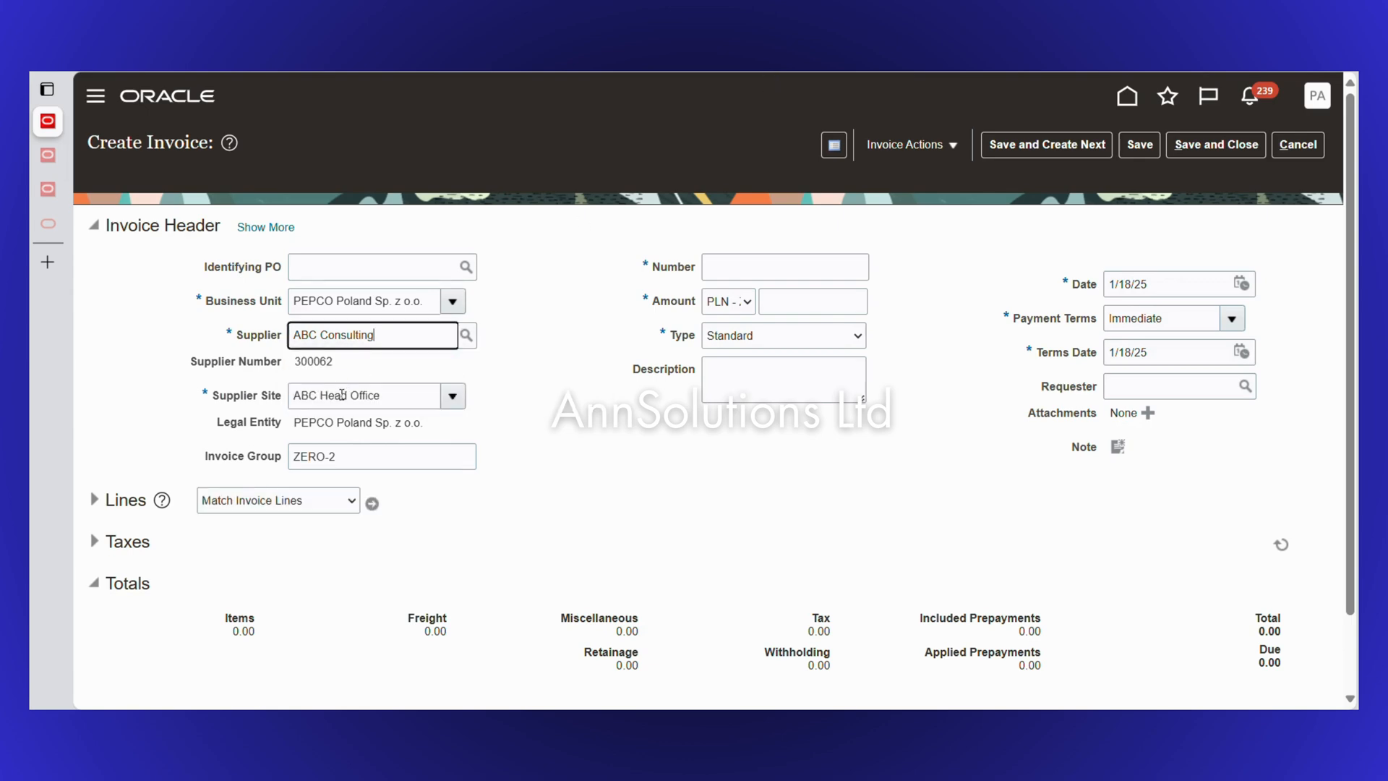
Enter CM090/2025 as the number of the new invoice
click(748, 266)
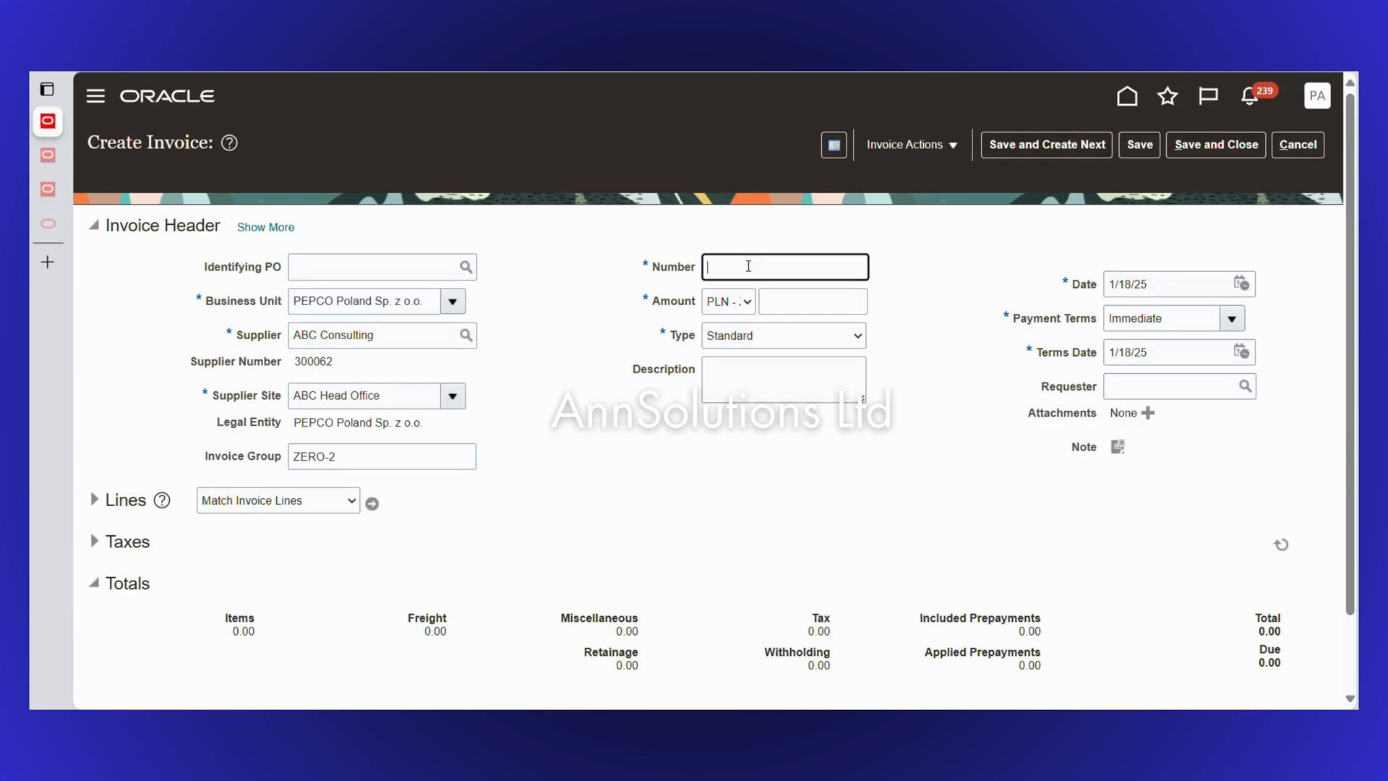
text(CM090/2025)
key(Tab)
key(Tab)
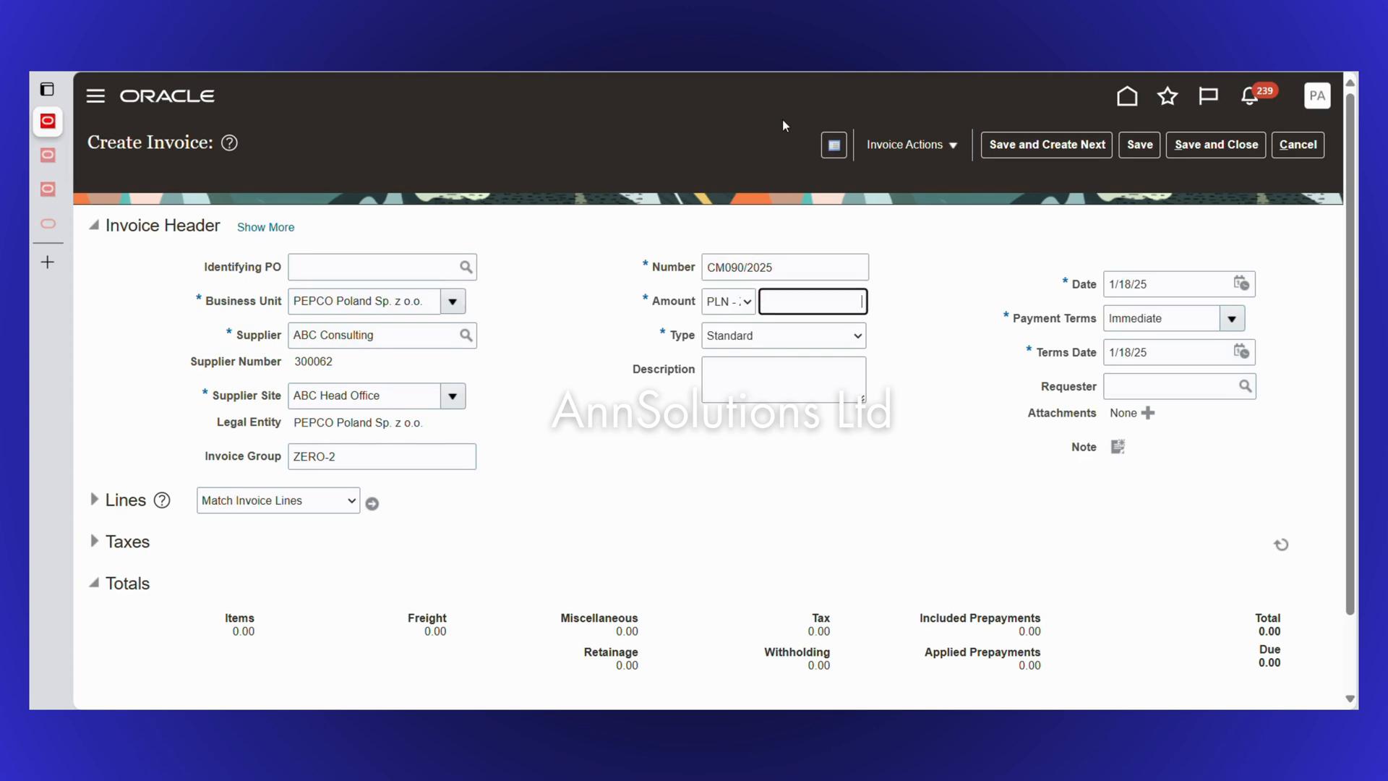
text(1350)
key(BackSpace)
key(BackSpace)
key(BackSpace)
key(BackSpace)
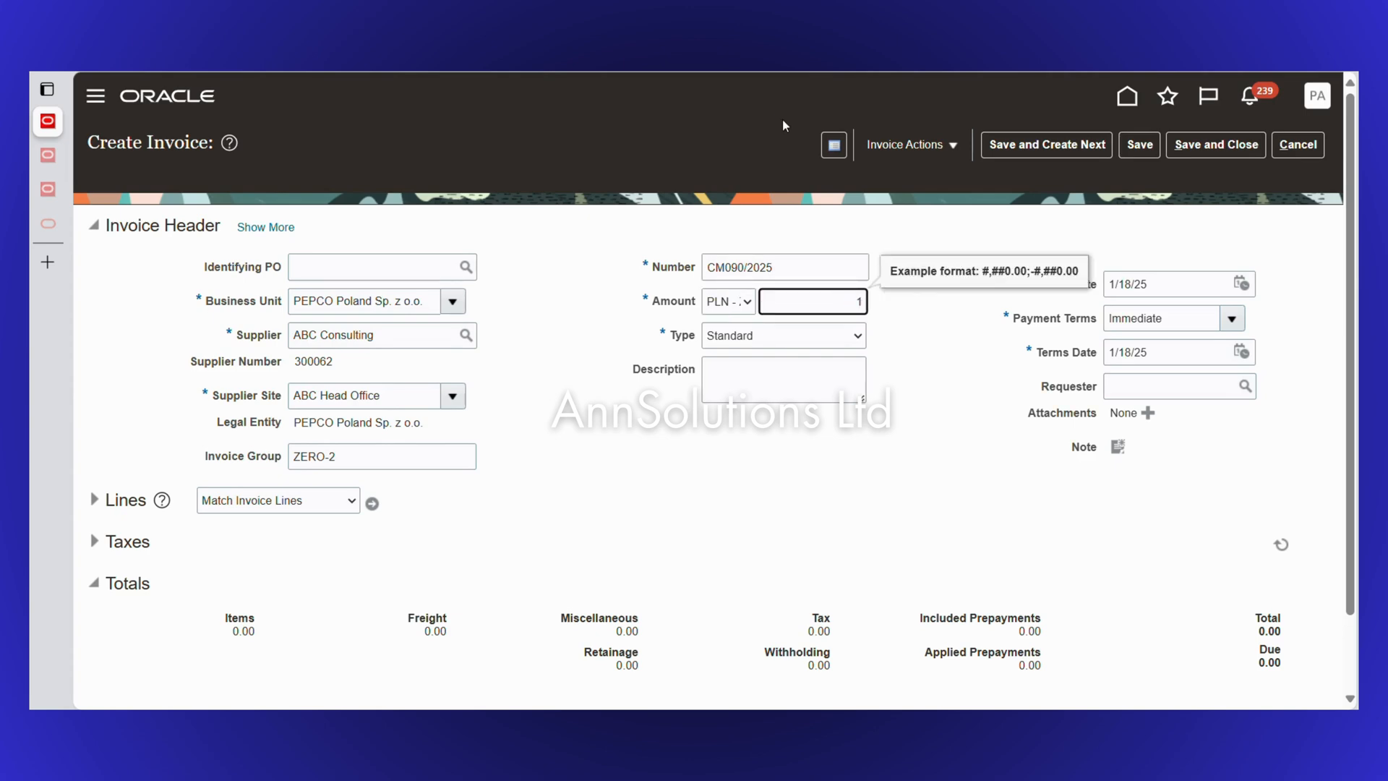
text(125)
key(Tab)
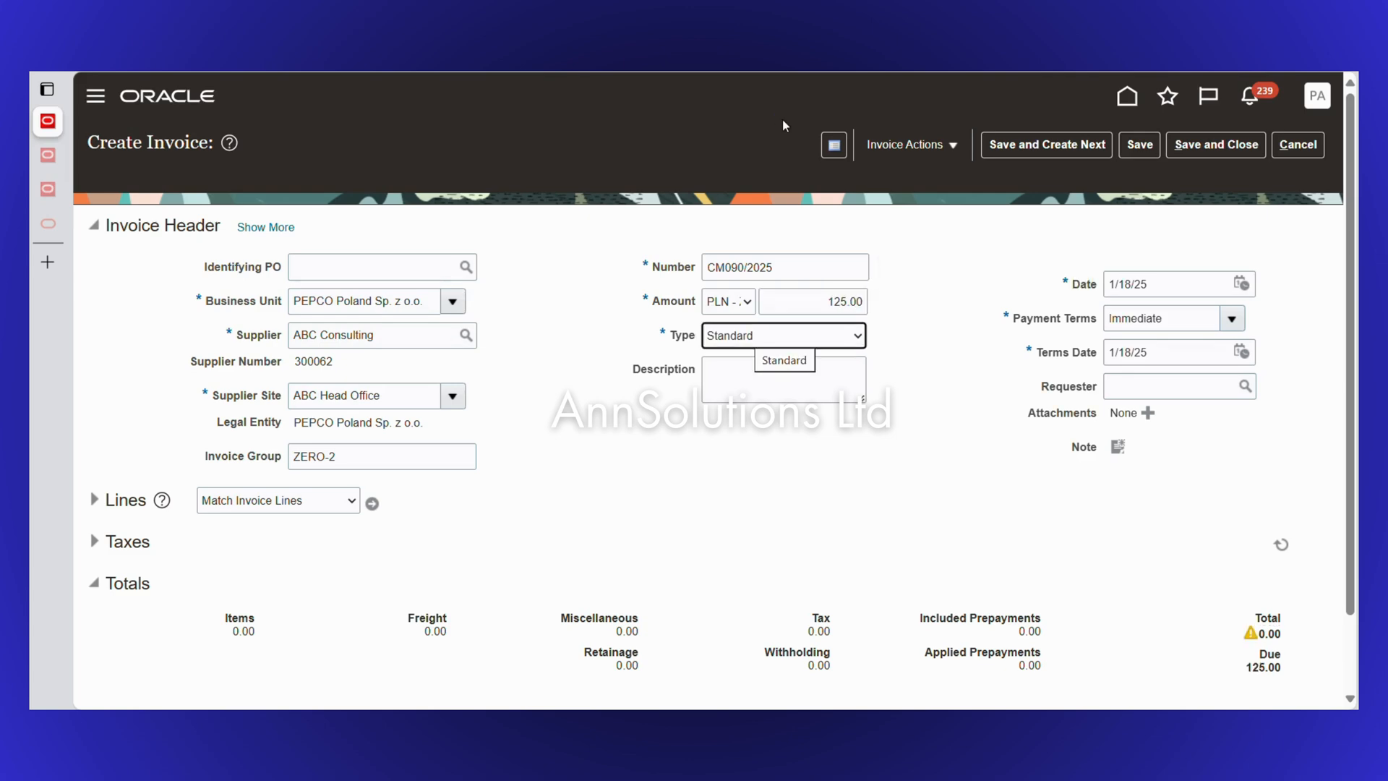
Set the amount of CM090/2025 to -125 PLN and its type to Credit memo
key(shift+Tab)
key(BackSpace)
text(-125)
key(Tab)
key(Down)
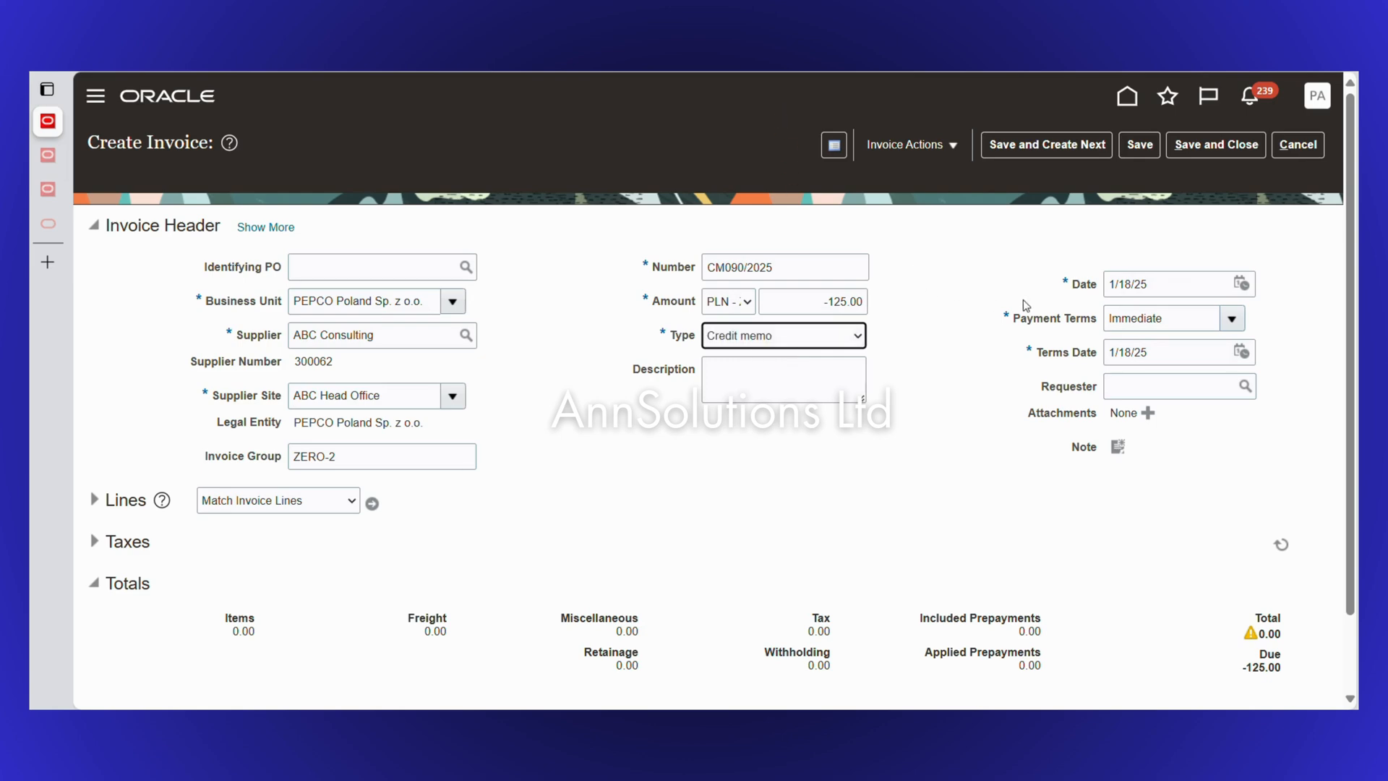
Set the amount of the credit memo's first Item line to -125
click(93, 500)
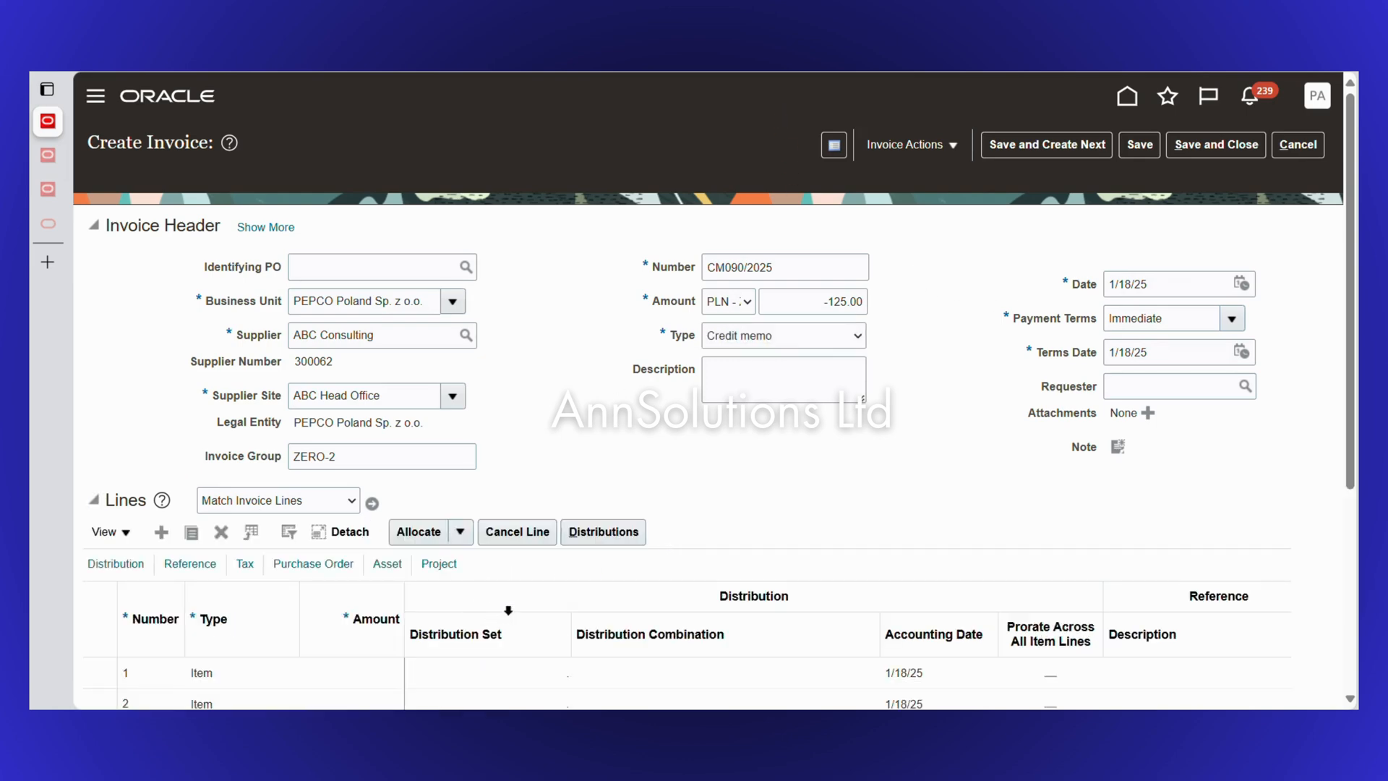
scroll(365, 618, down, 1)
click(366, 591)
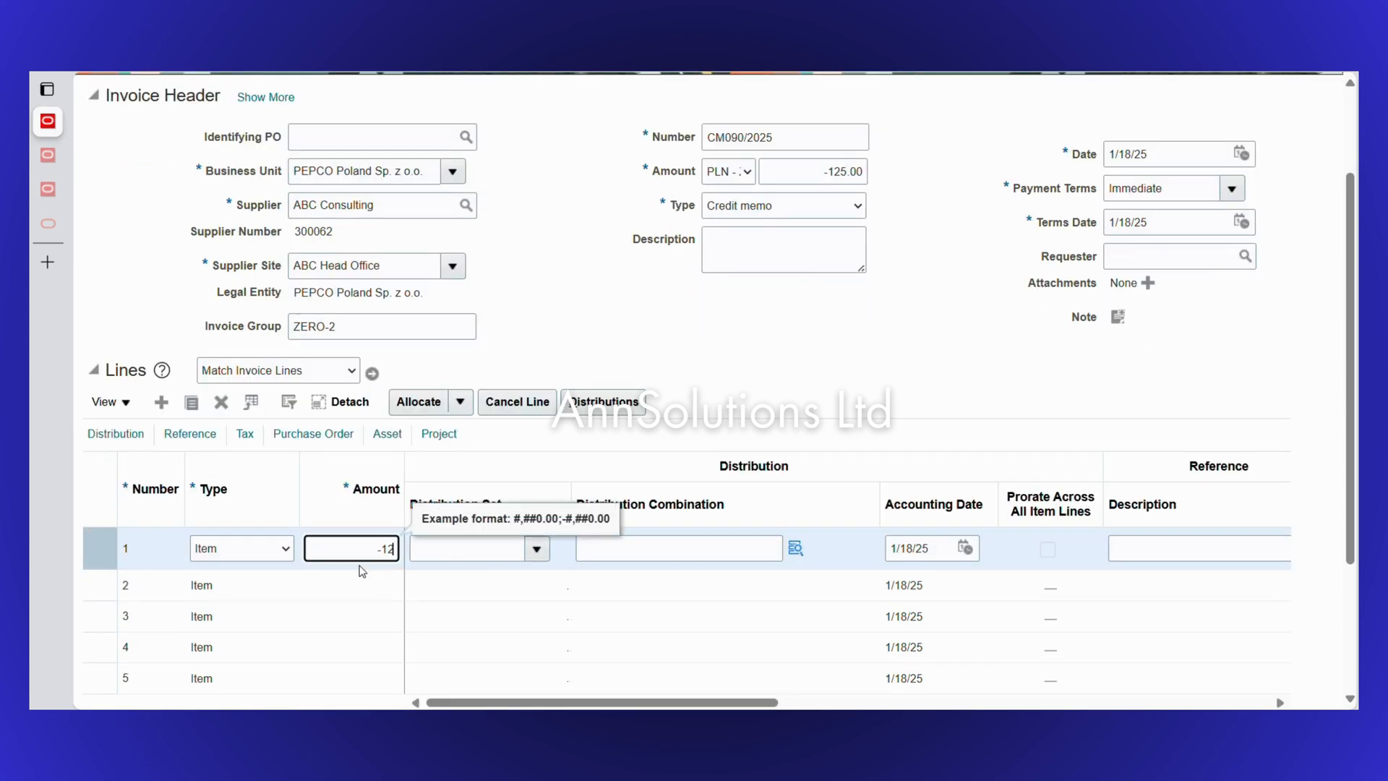
text(-125)
key(Tab)
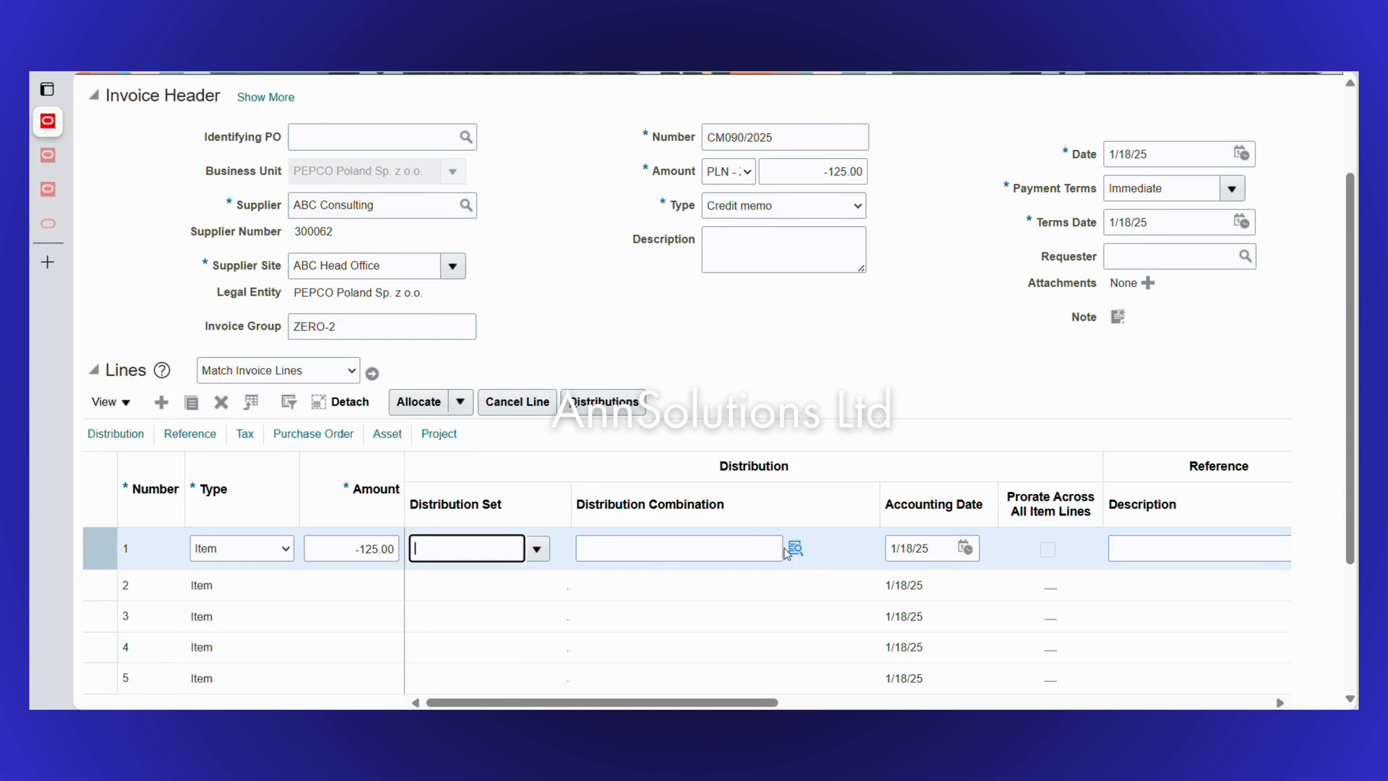
In line 1's distribution combination, set Entity to PPL, Account to 010101 Inventory valuation and Cost Center to 000000
click(798, 547)
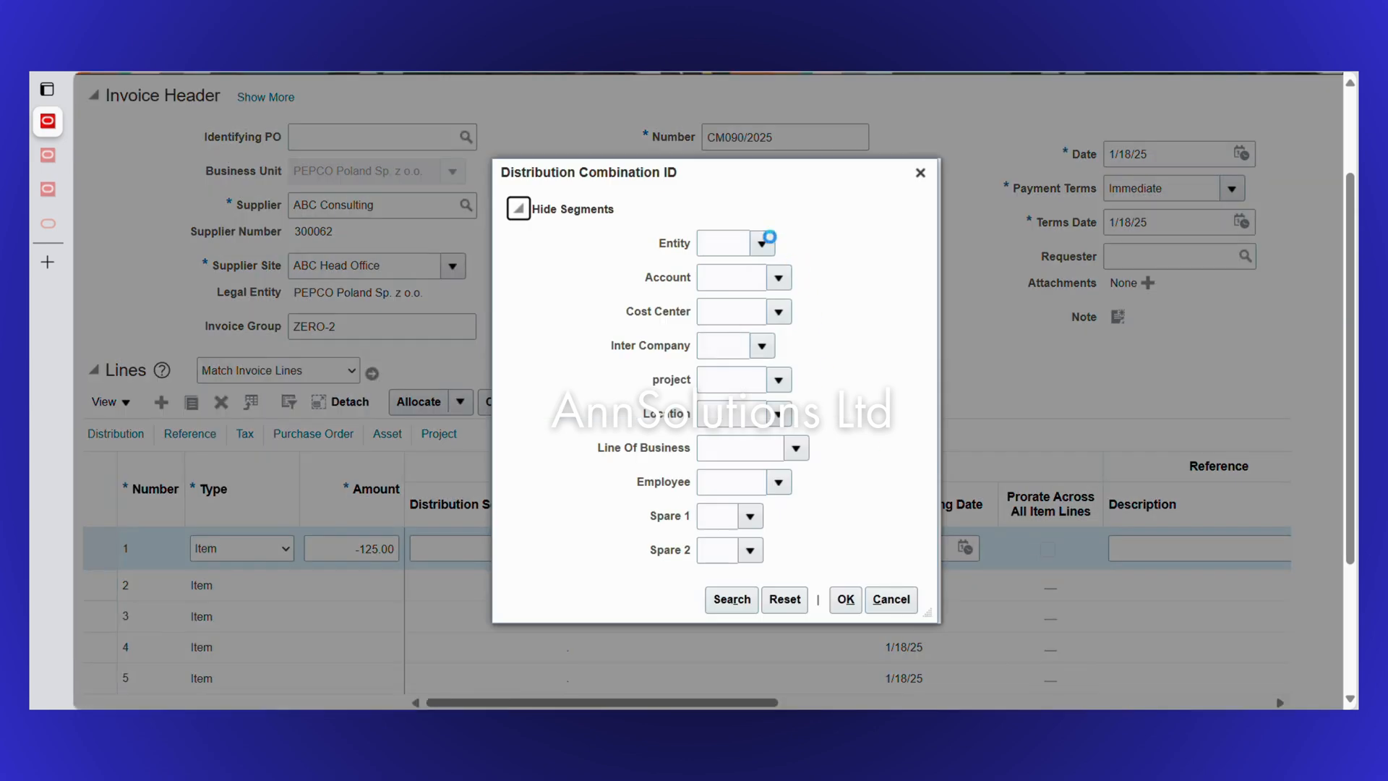
click(711, 242)
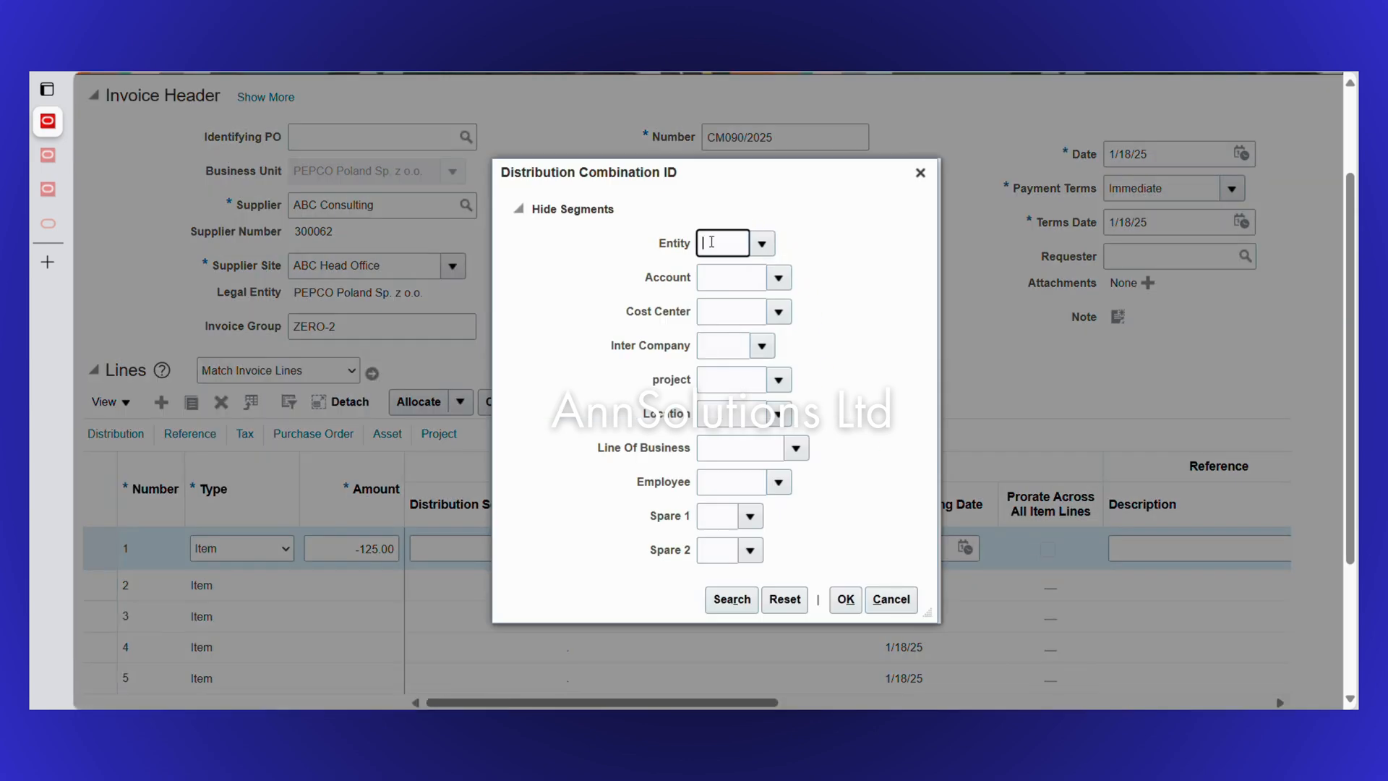
text(PPL)
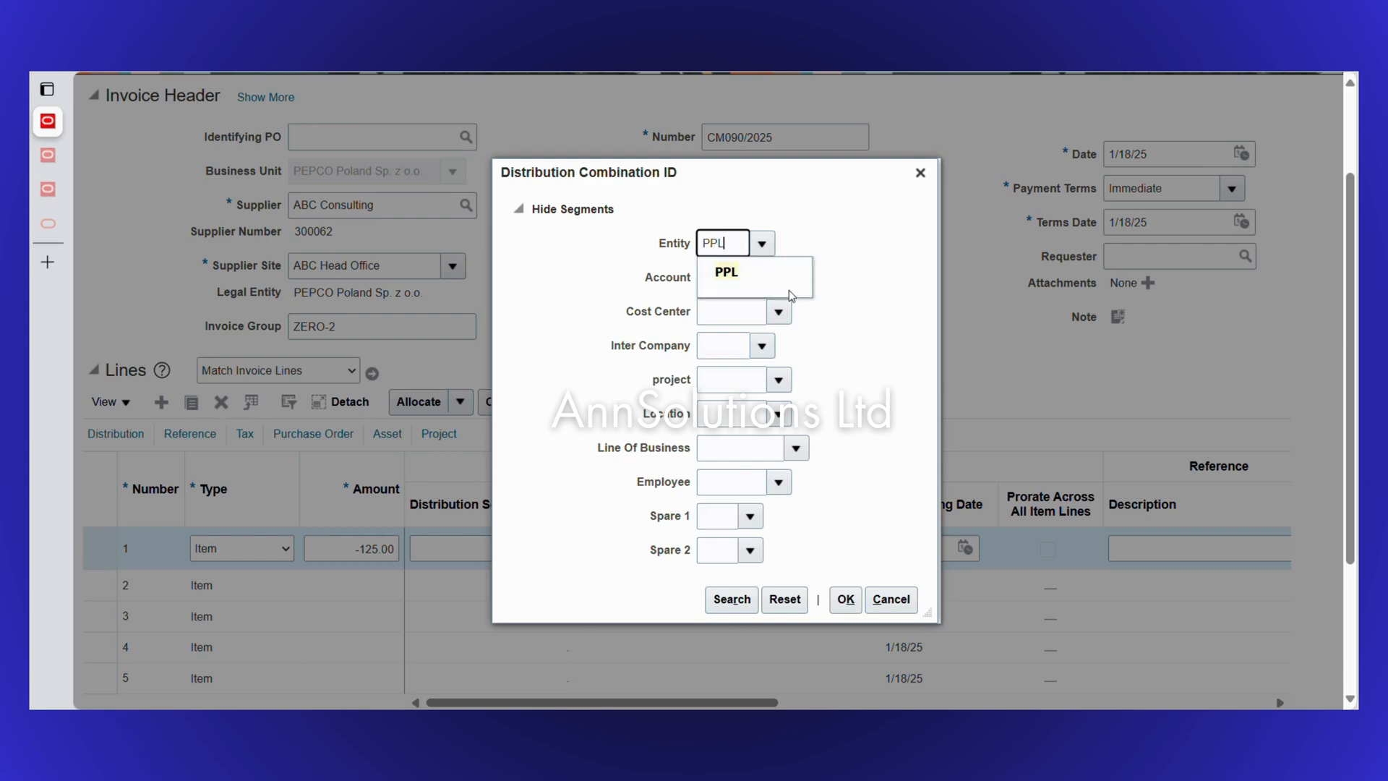
click(752, 275)
click(778, 277)
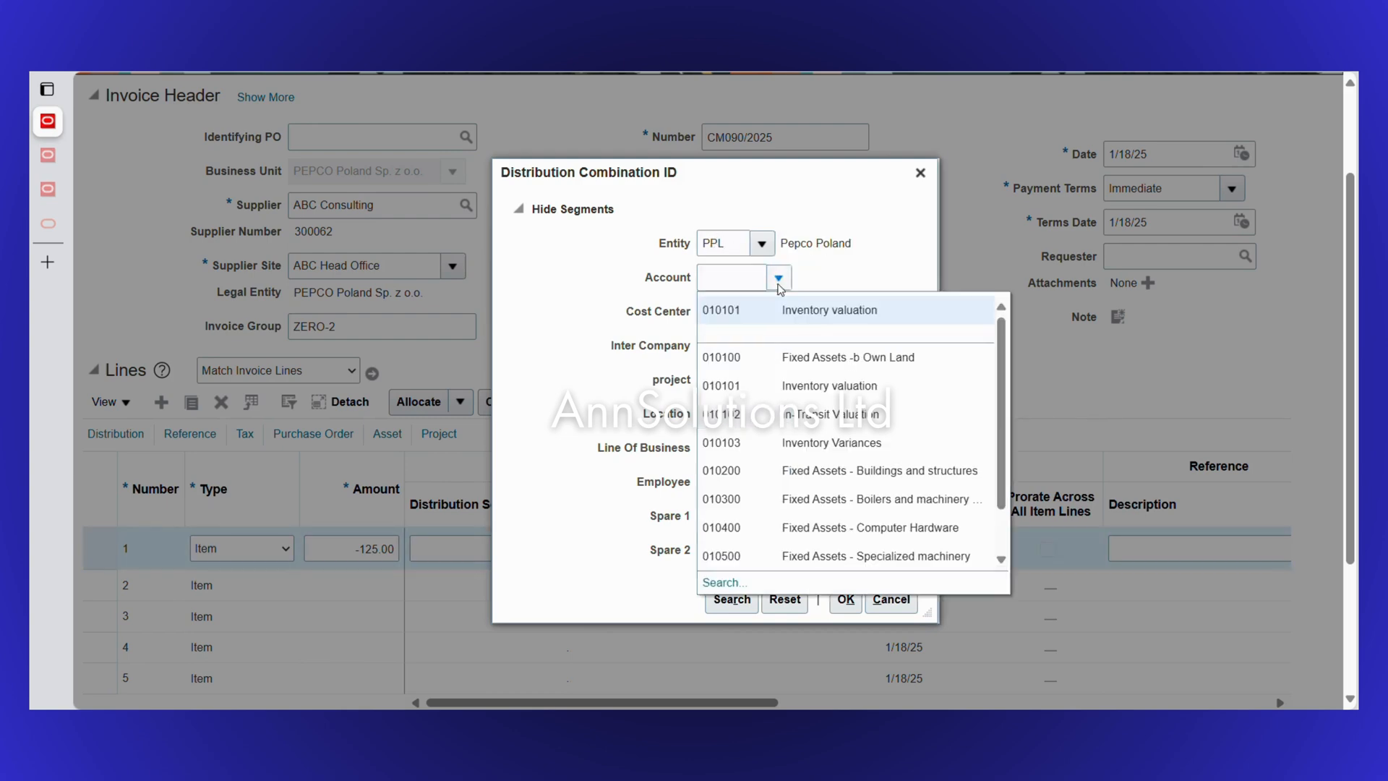
click(757, 318)
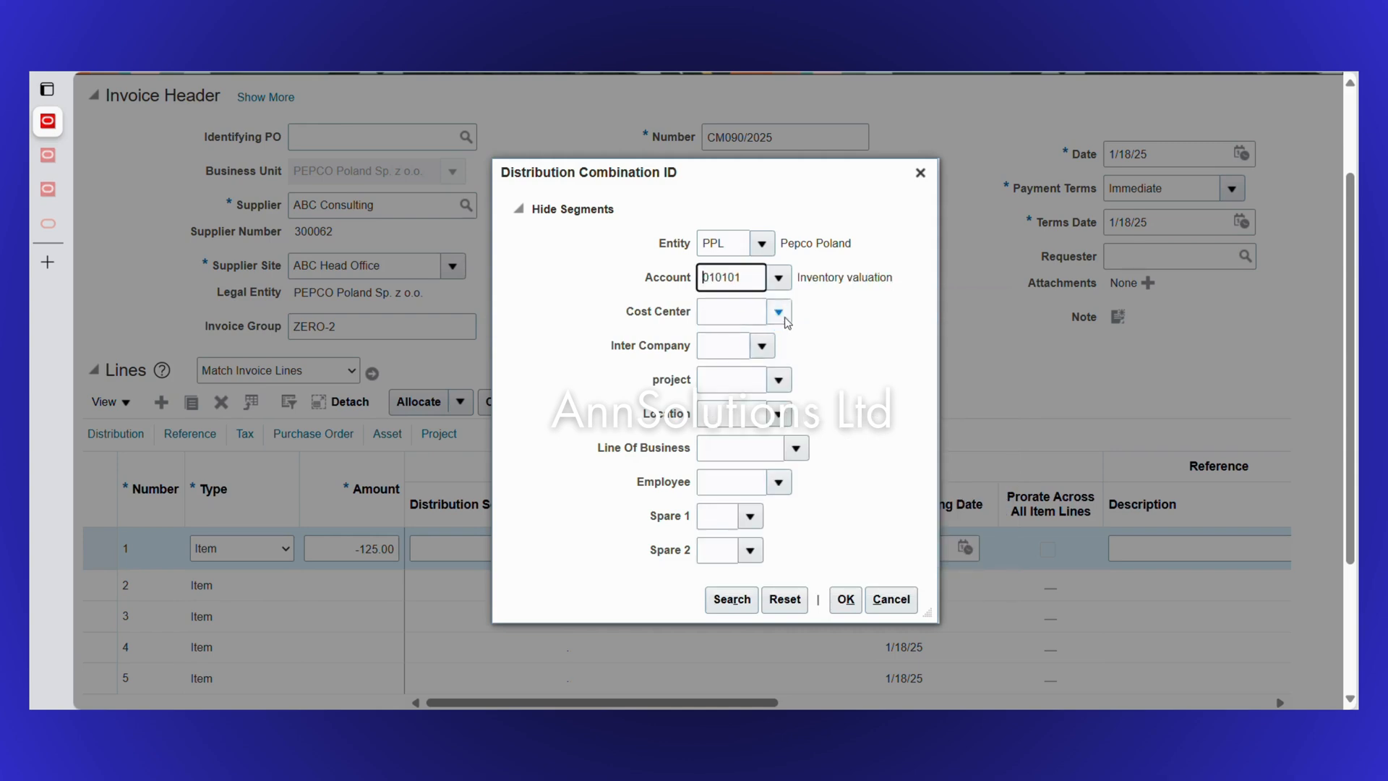
click(779, 312)
click(740, 348)
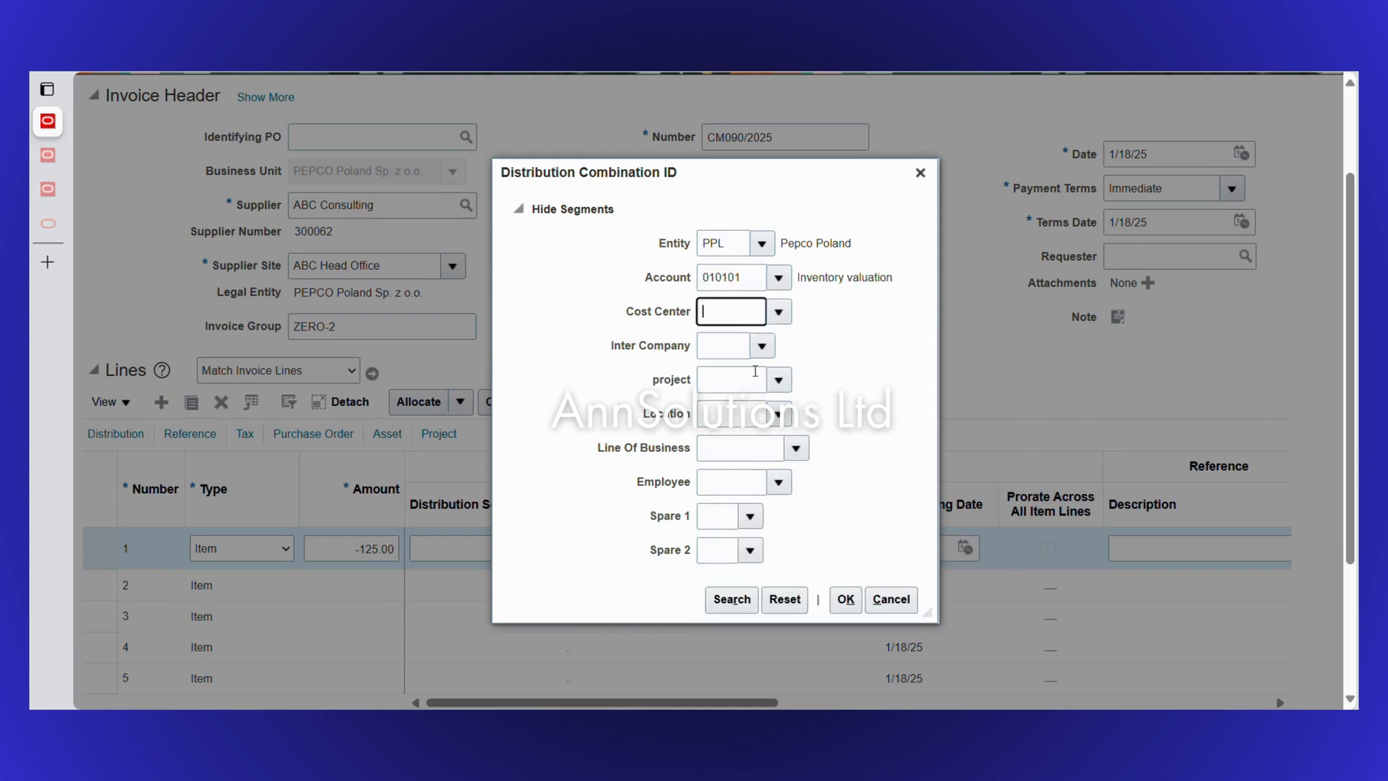
Set the distribution combination's Inter Company to 000, project to 000000 and Location to 000000
click(760, 346)
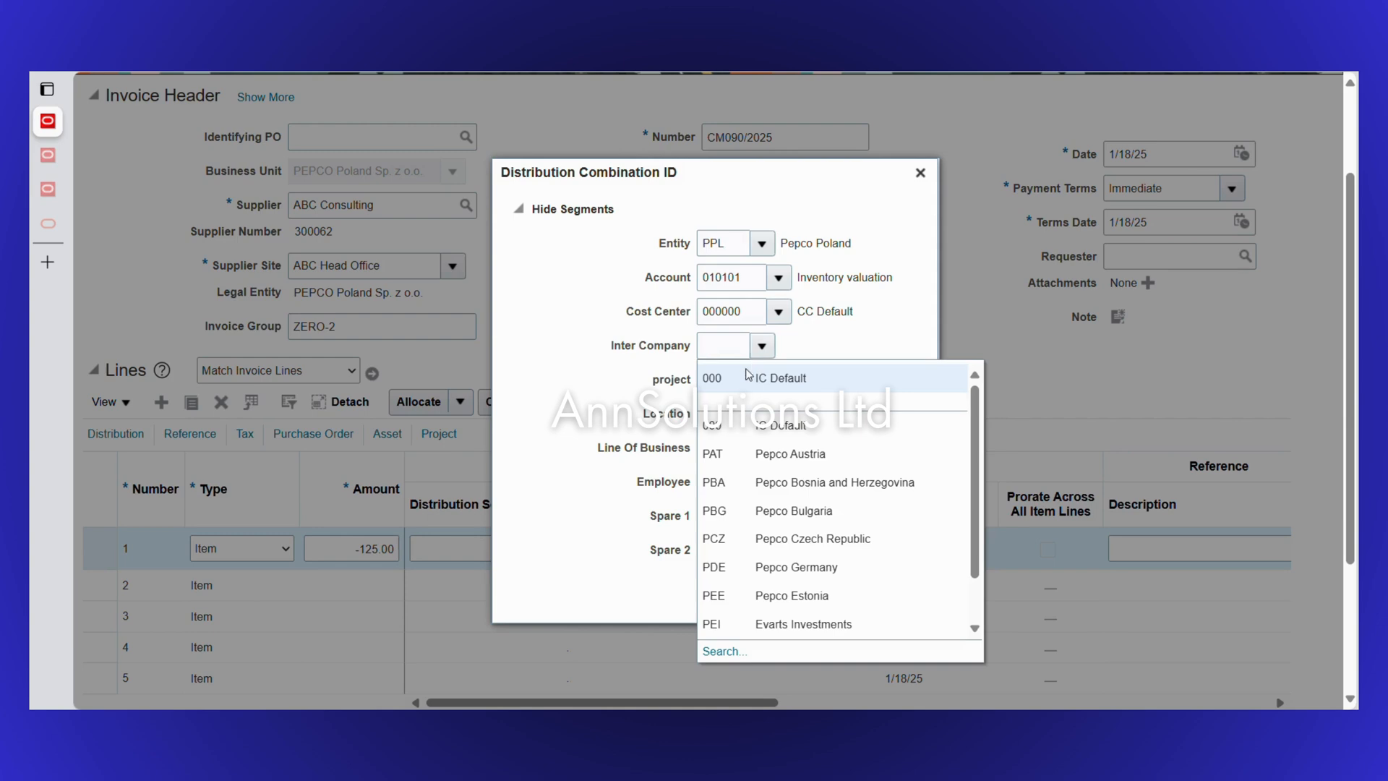
click(733, 378)
click(778, 380)
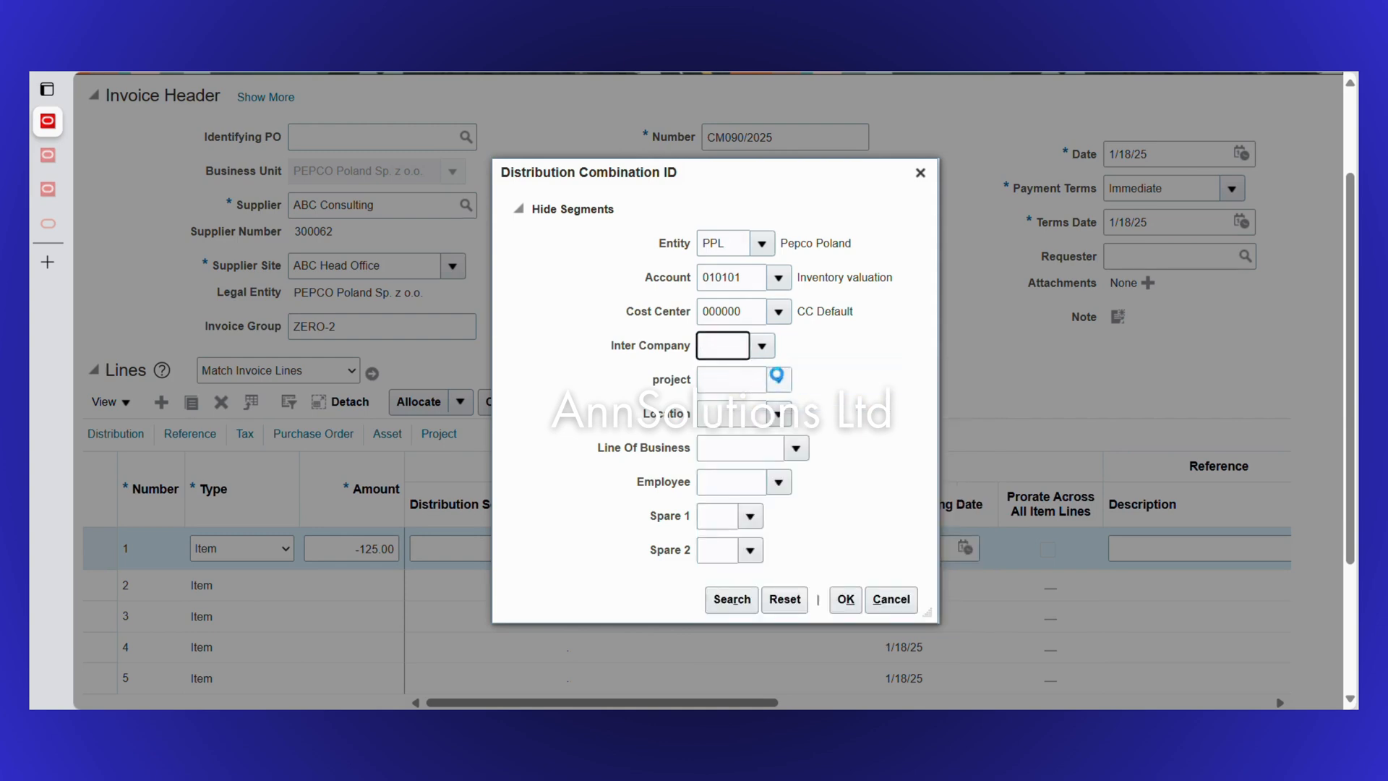
click(765, 428)
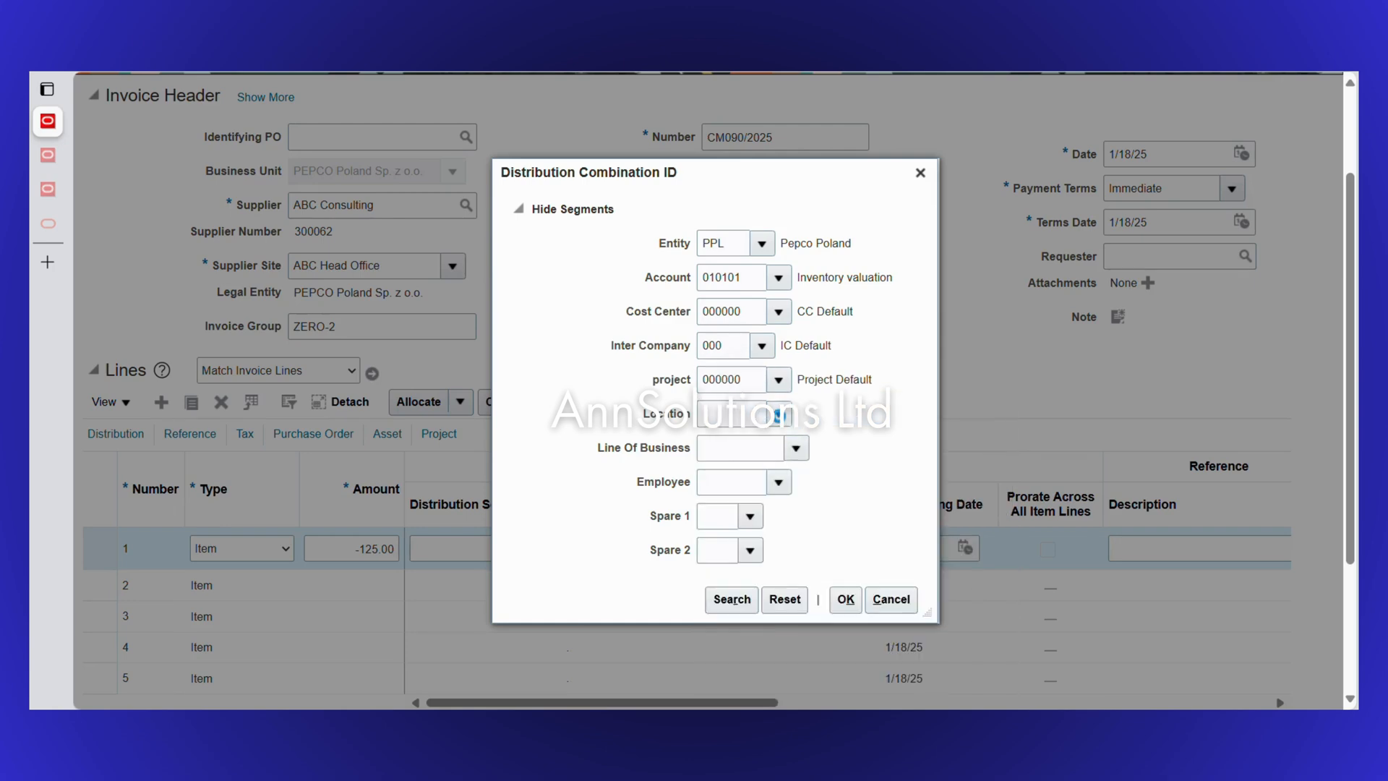
click(772, 124)
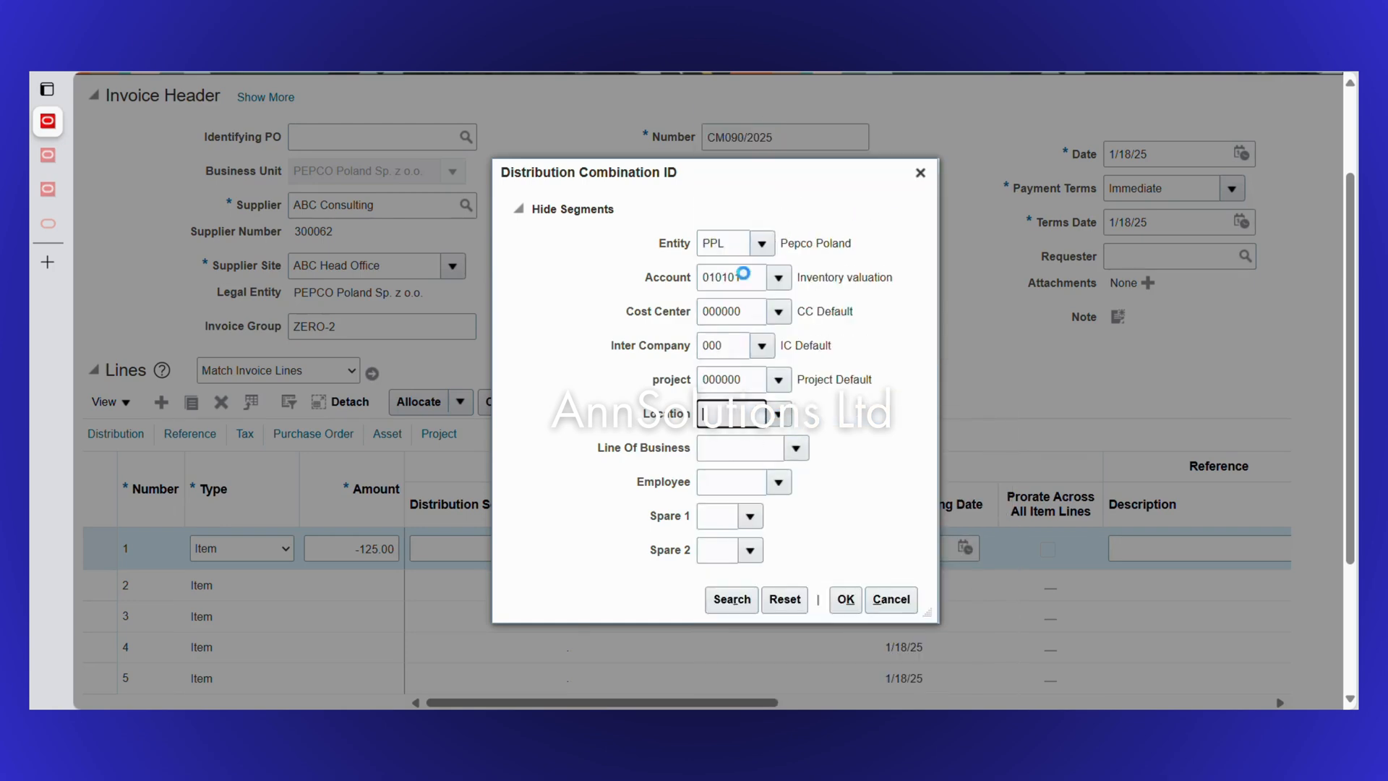
Complete the distribution combination with Line Of Business 00000000, Employee 000000, Spare 1 as 0 and Spare 2 as 0, and apply it
click(796, 448)
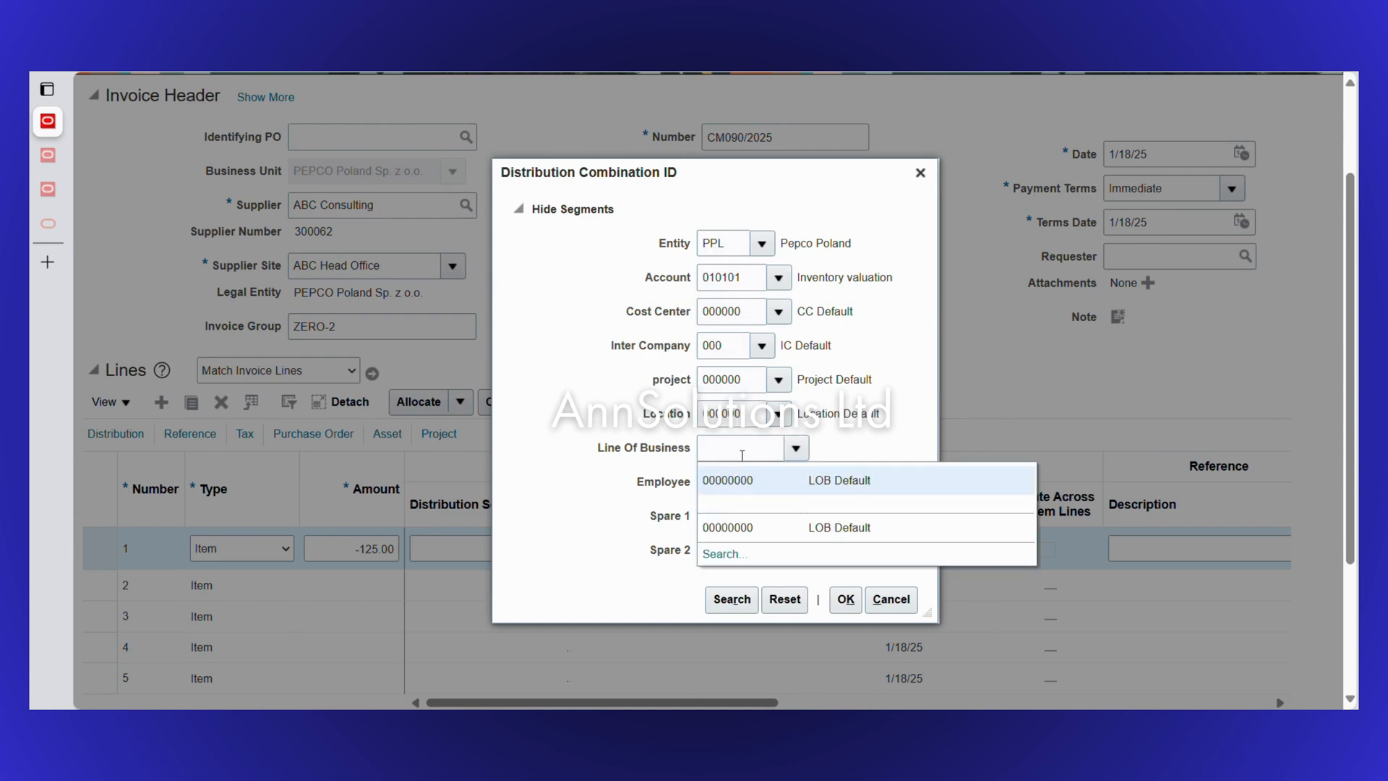
click(716, 492)
click(774, 481)
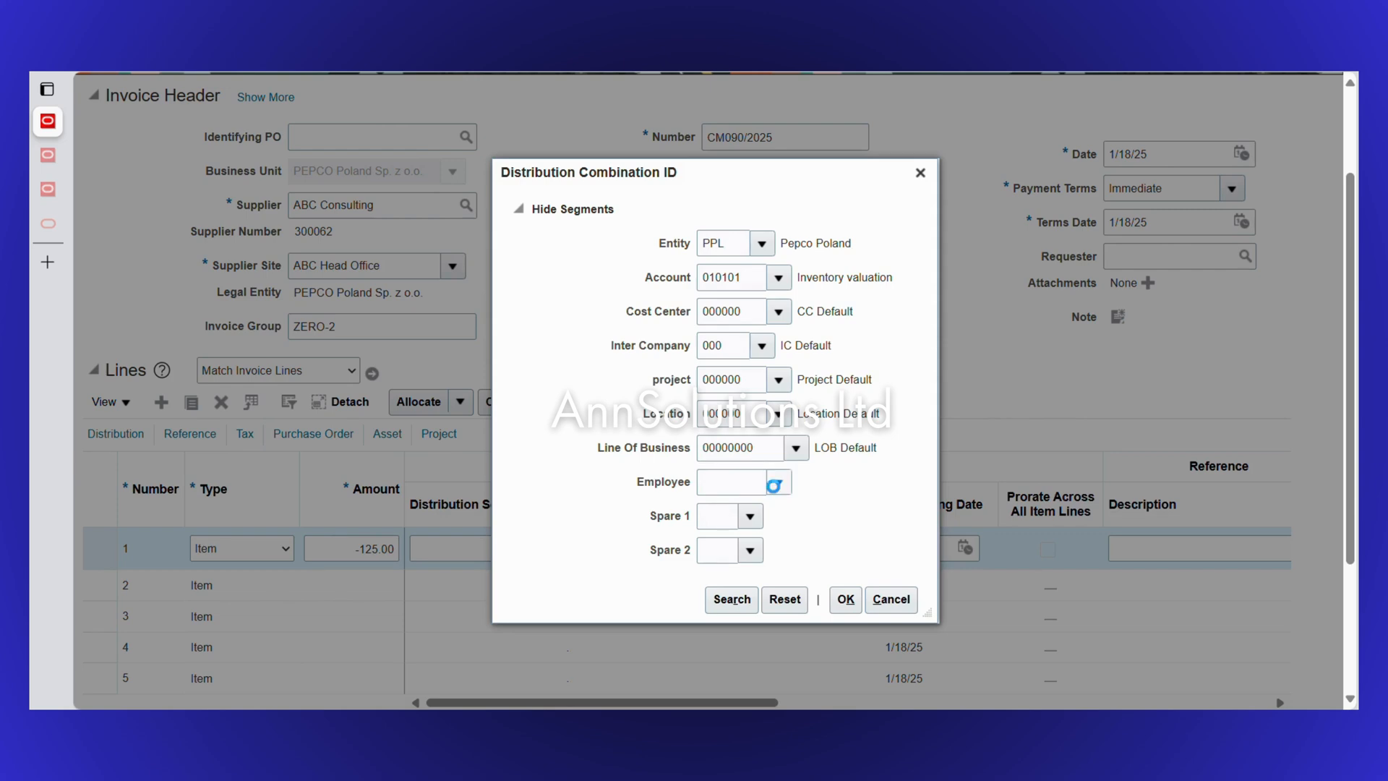
click(775, 217)
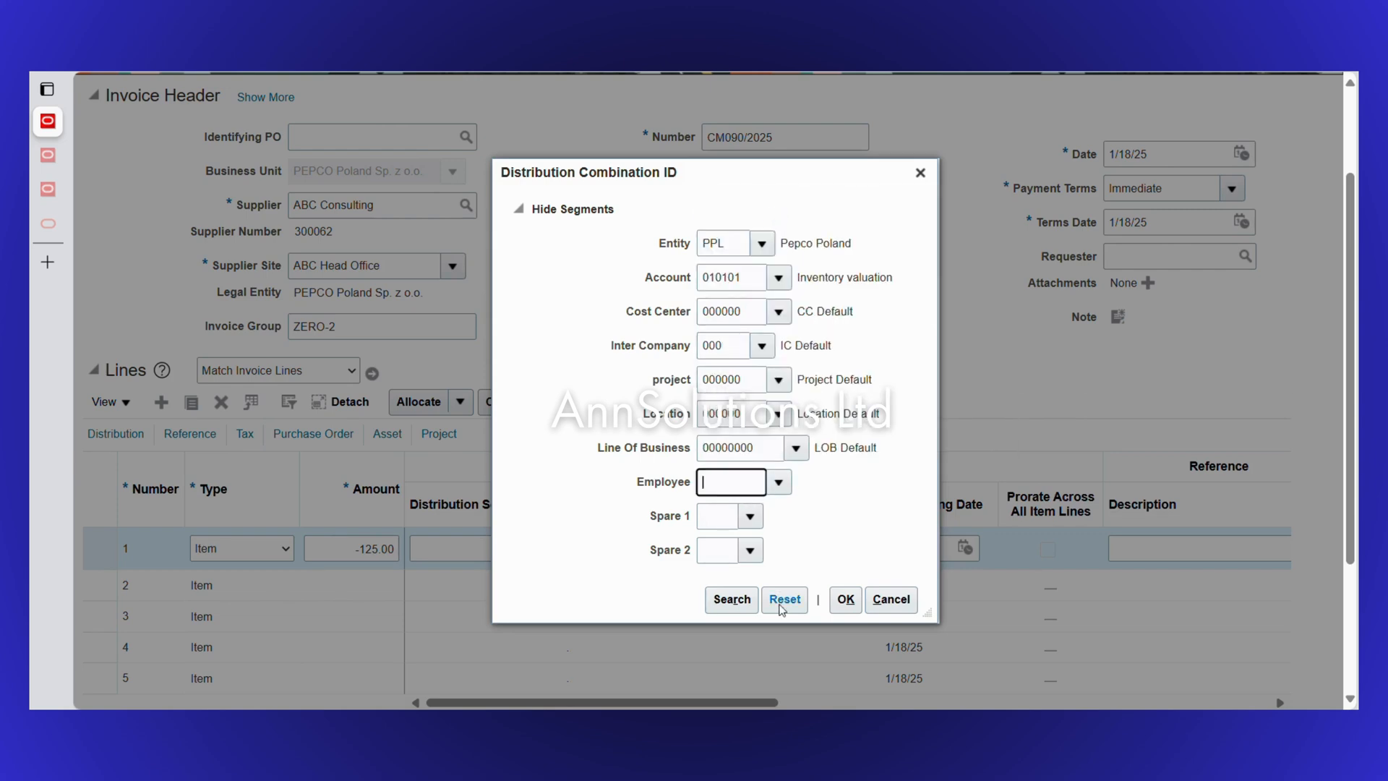
click(747, 519)
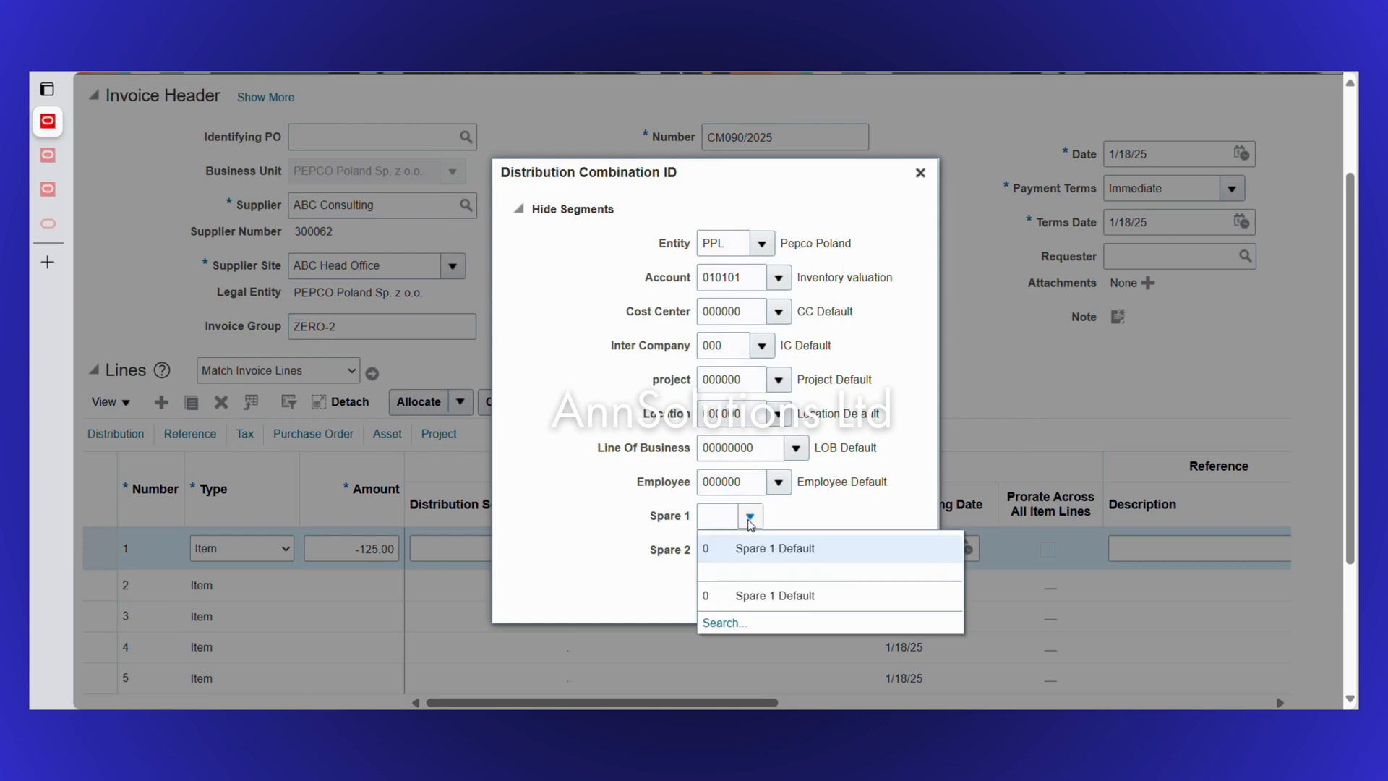
click(723, 545)
click(750, 553)
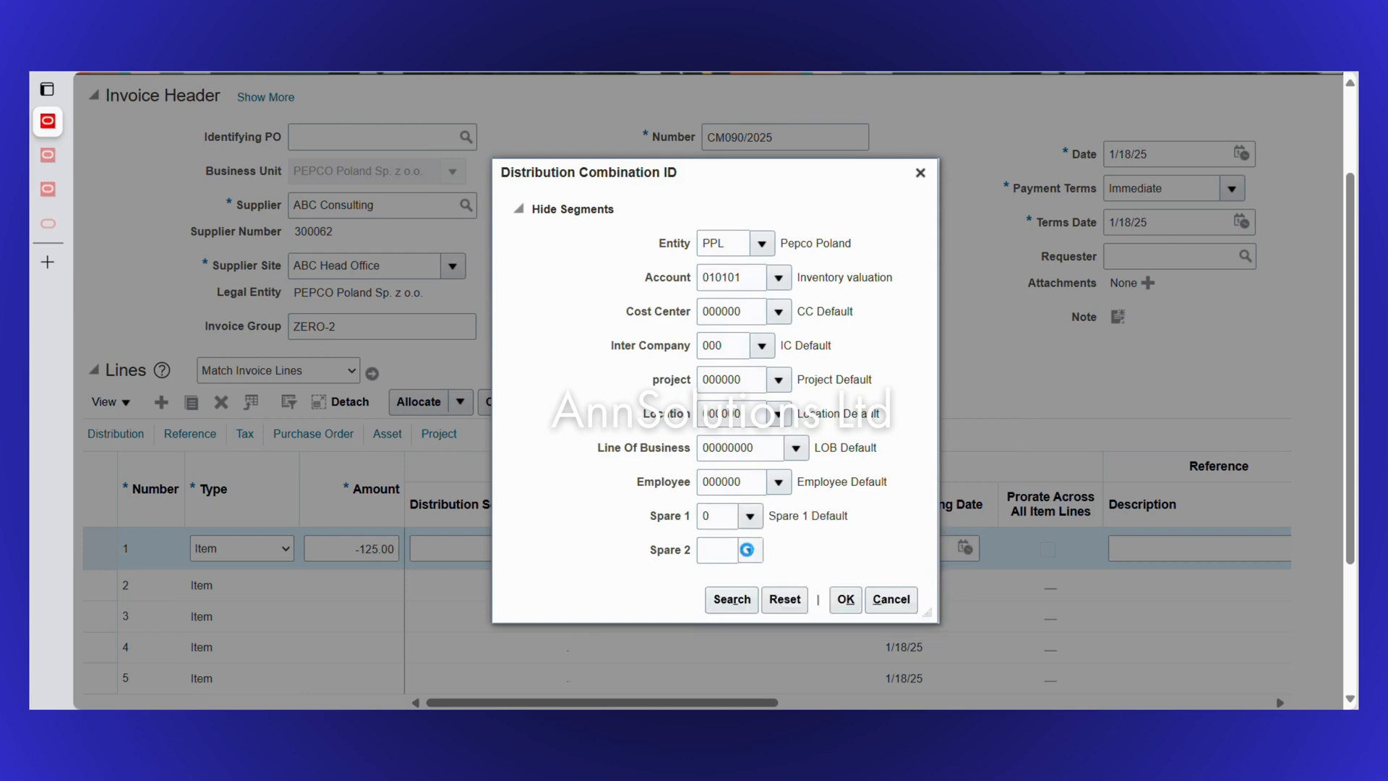
click(727, 581)
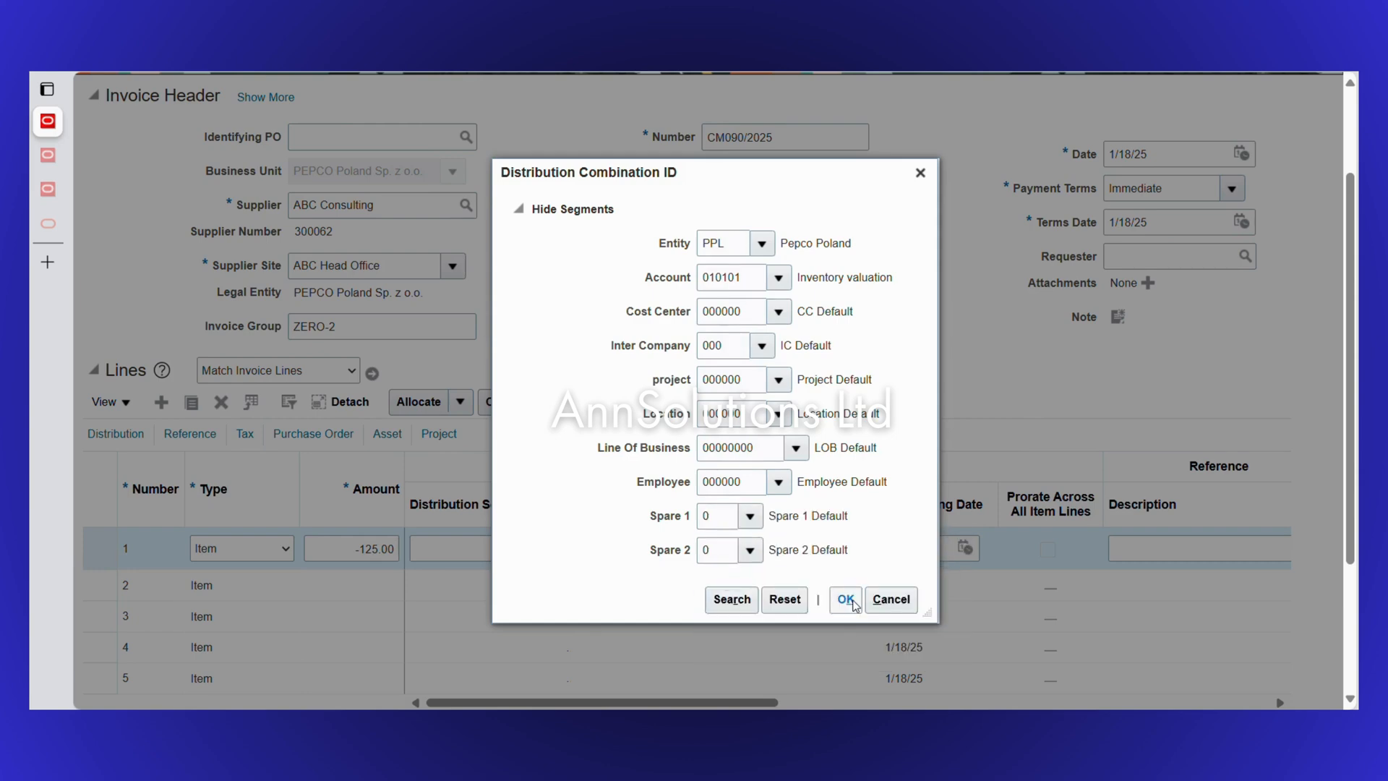
click(845, 598)
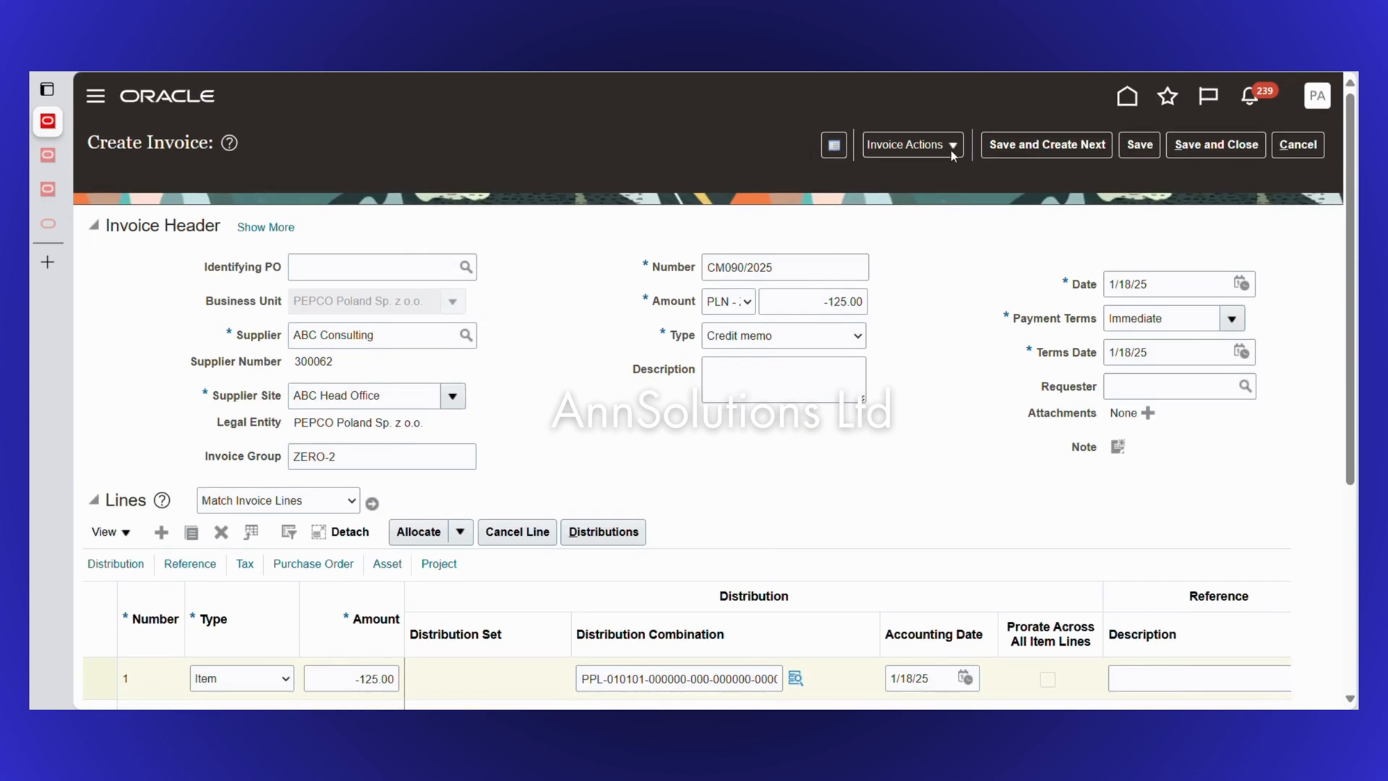
Set the document category to CM in the credit memo's header accounting details and save the invoice
click(1131, 142)
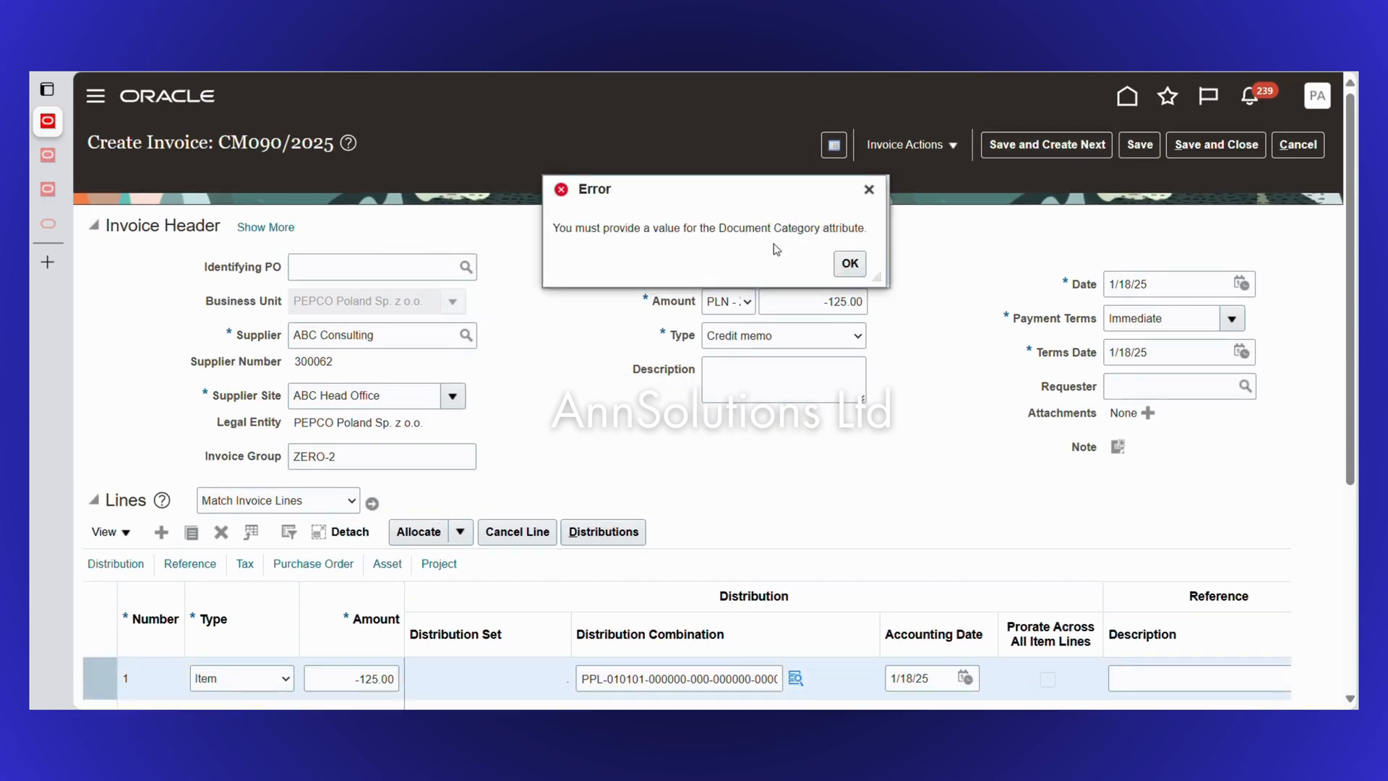
click(864, 257)
click(262, 227)
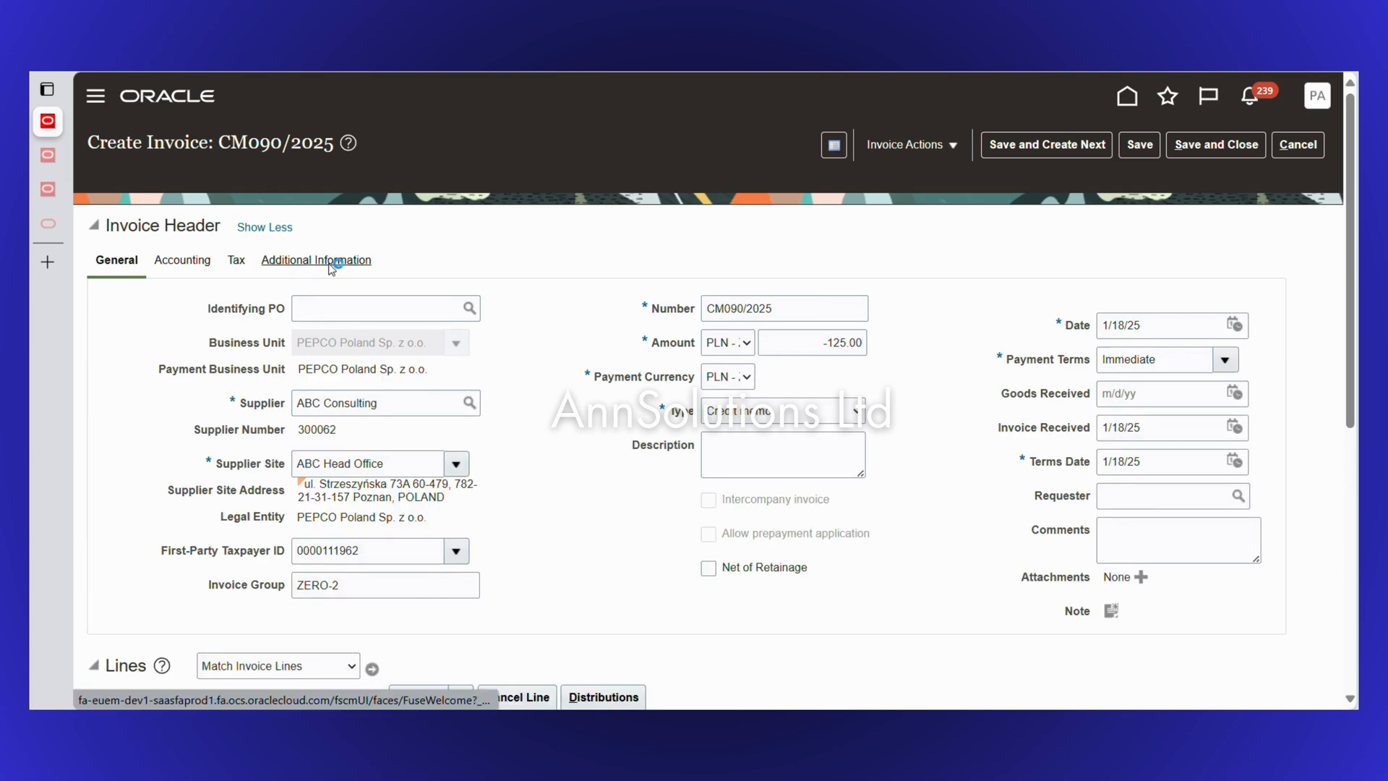
click(321, 260)
click(165, 262)
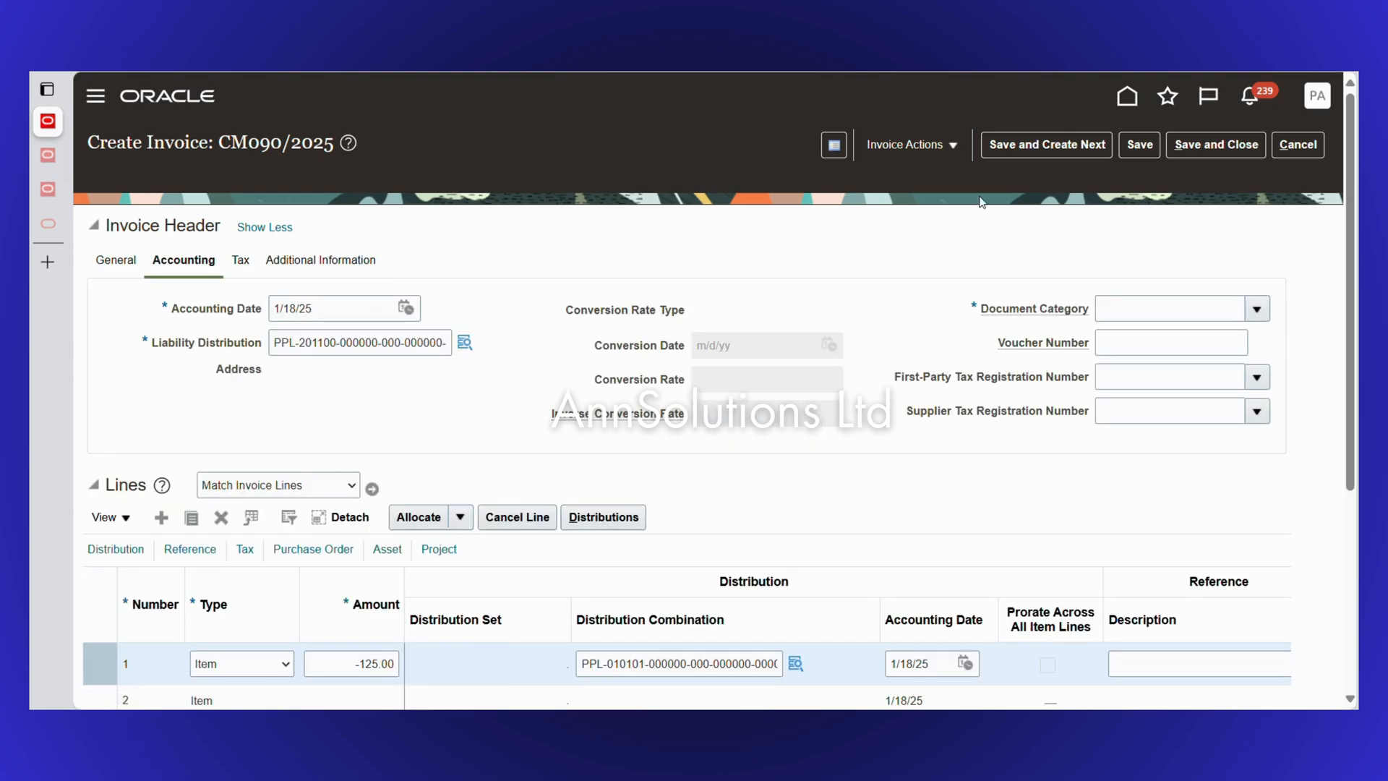
click(1258, 309)
click(1114, 371)
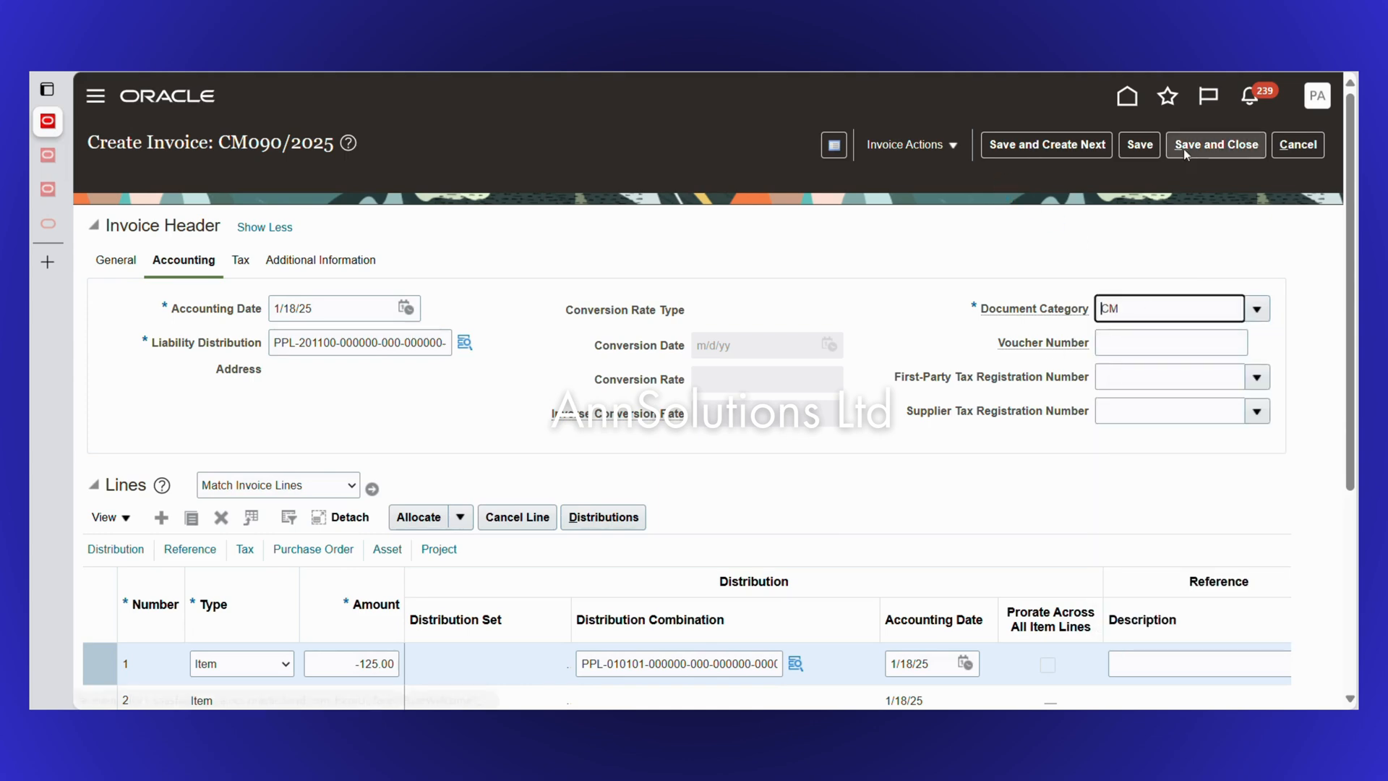
click(1140, 145)
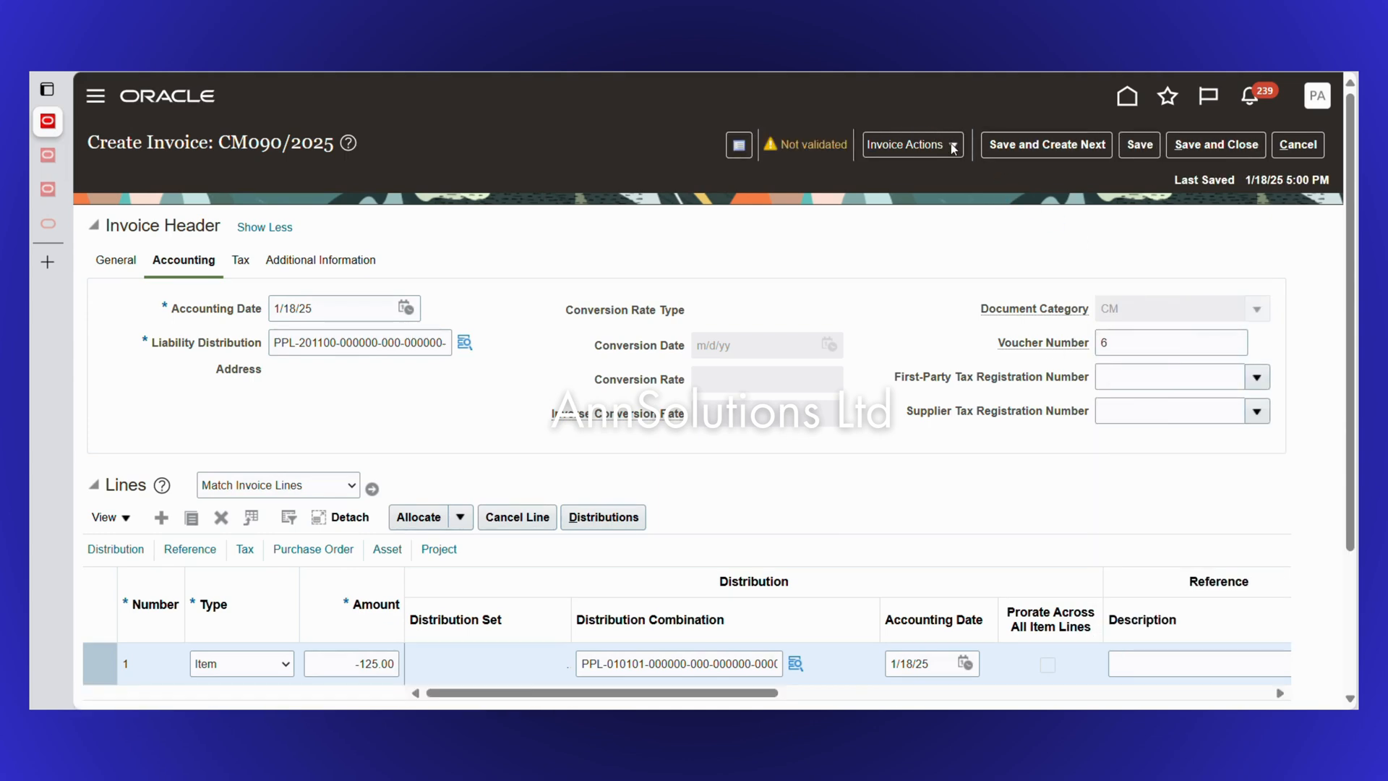
Validate credit memo CM090/2025 and dismiss the information message
click(909, 144)
click(905, 206)
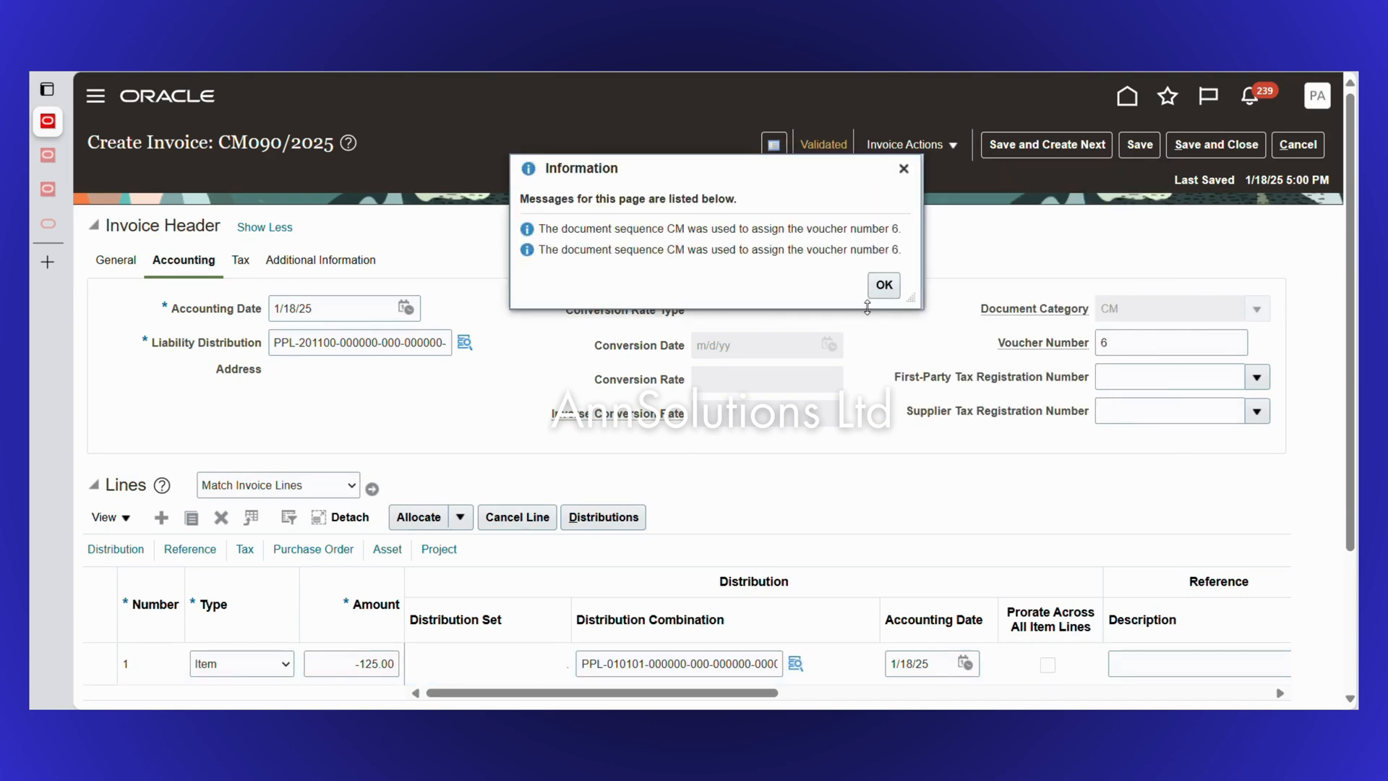
click(883, 285)
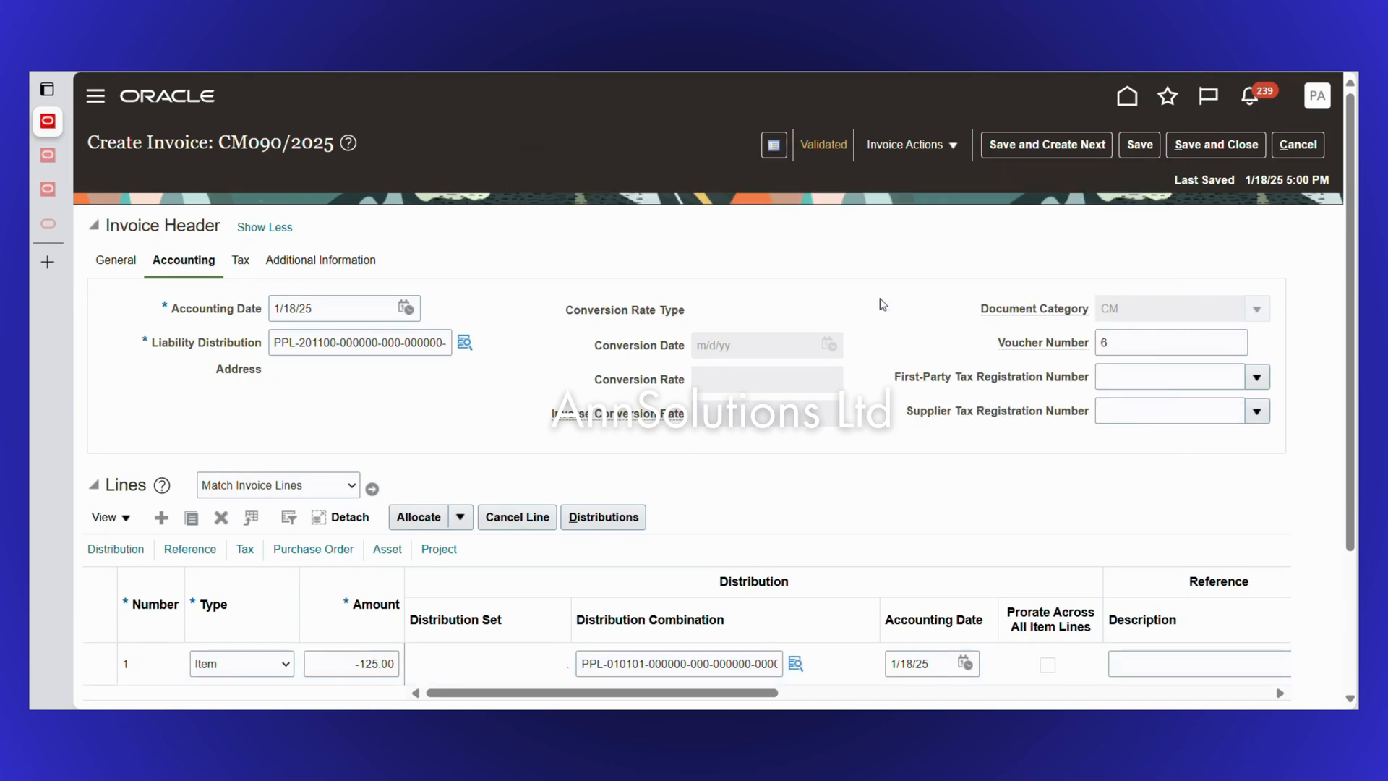
Force approve credit memo CM090/2025 and check its statuses in the invoice summary
click(938, 148)
mouse_move(1084, 316)
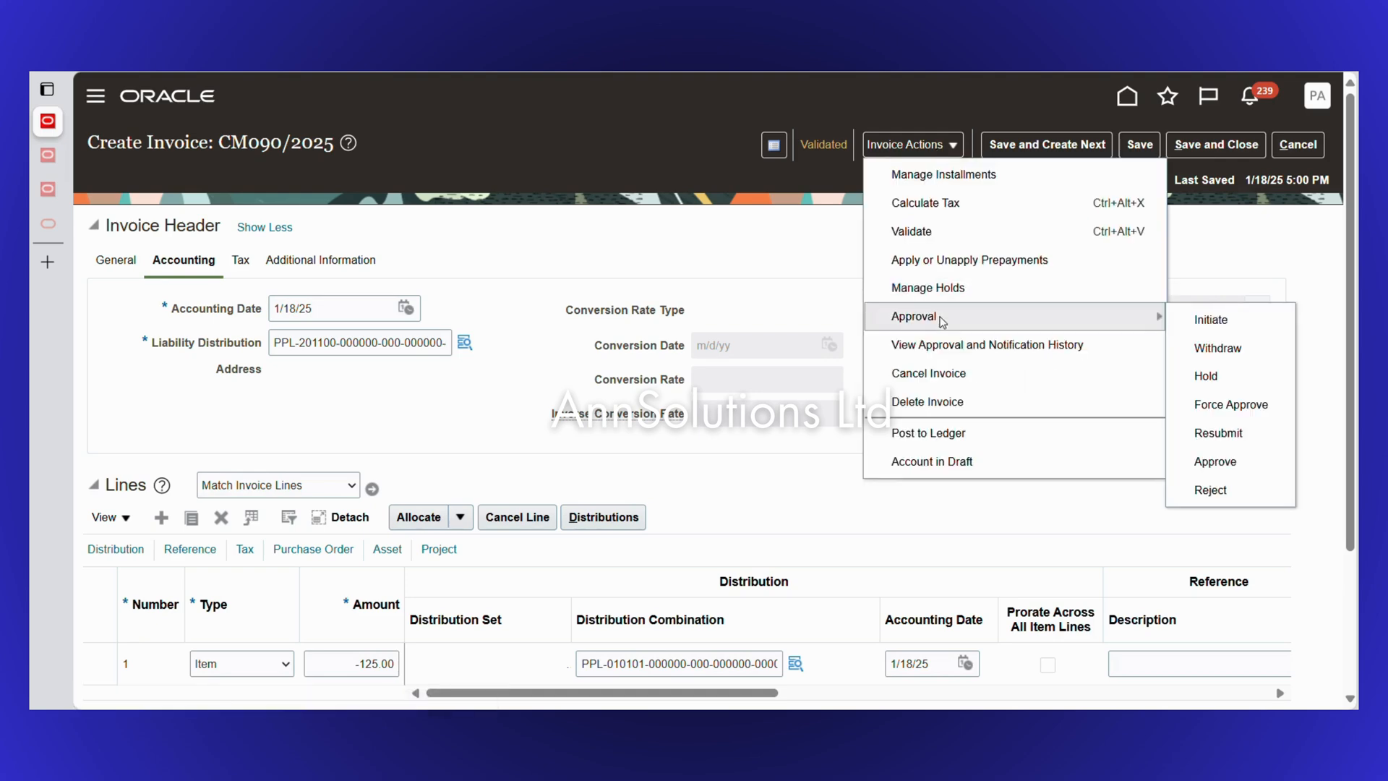
click(1246, 400)
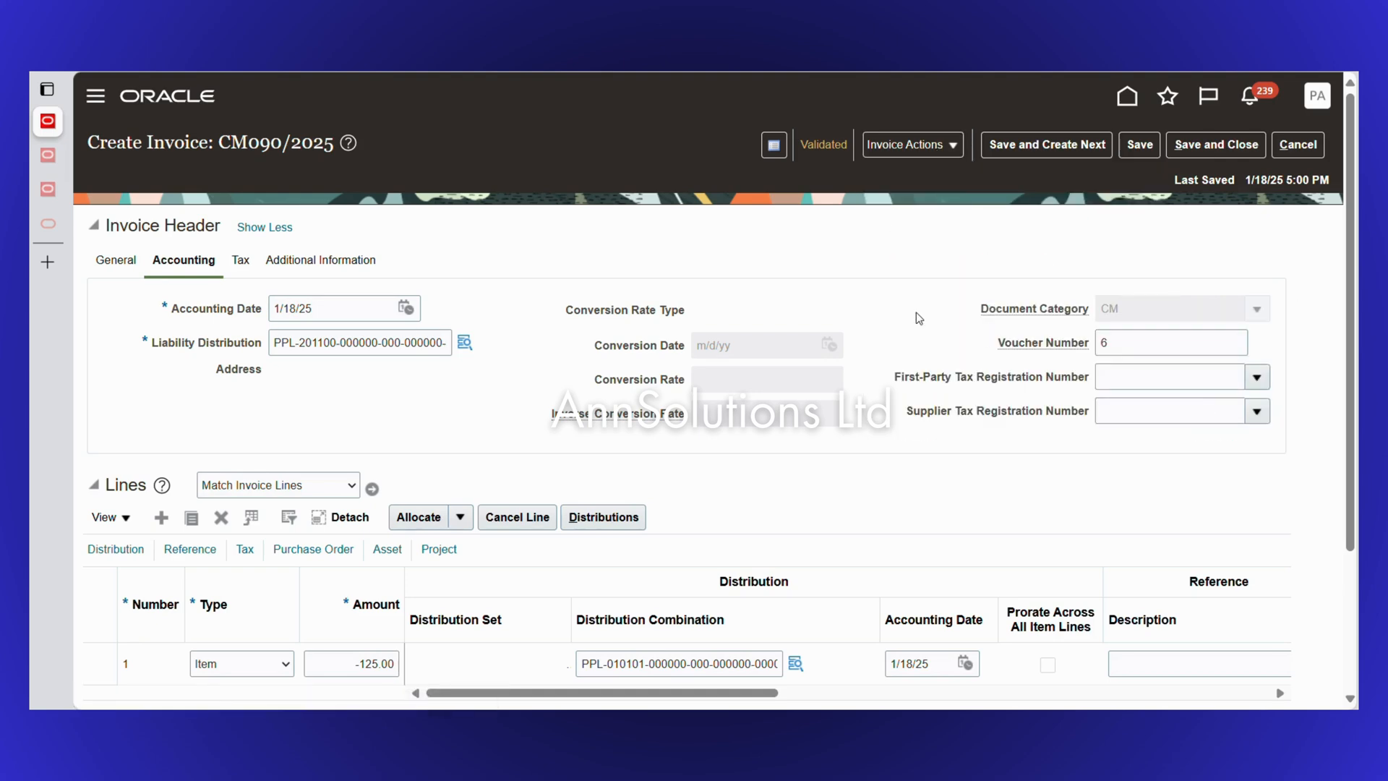
scroll(918, 317, down, 3)
scroll(883, 377, up, 3)
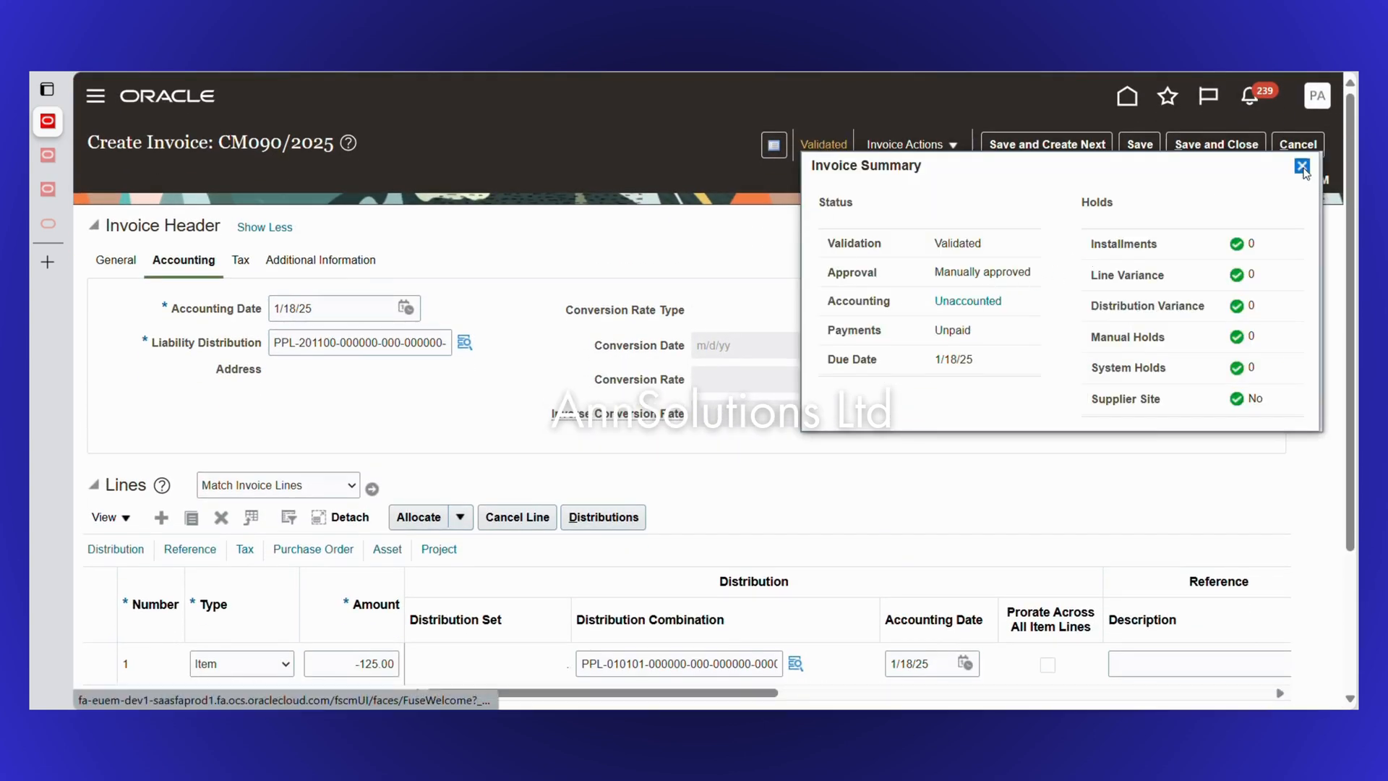
click(1302, 167)
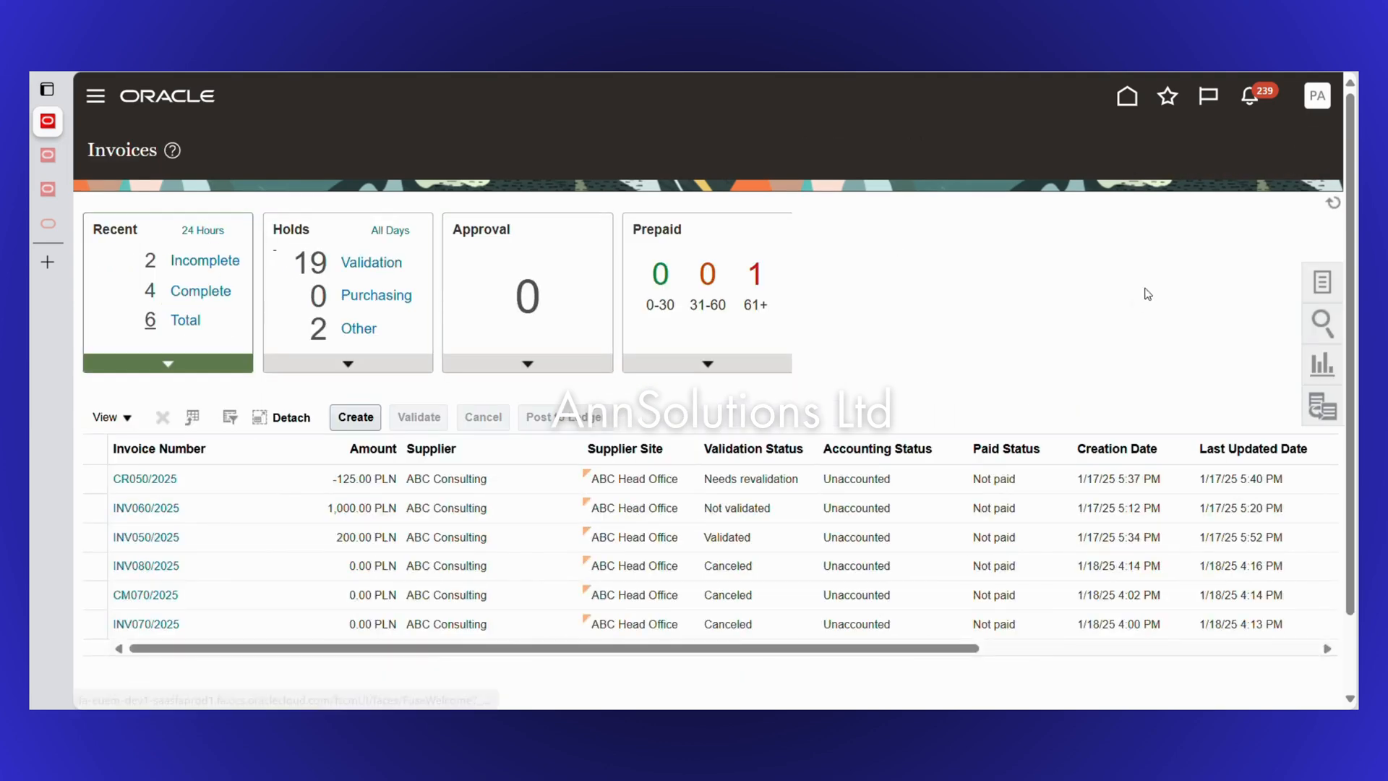
Open INV090/2025 from the refreshed recent invoices list and validate it
click(1334, 203)
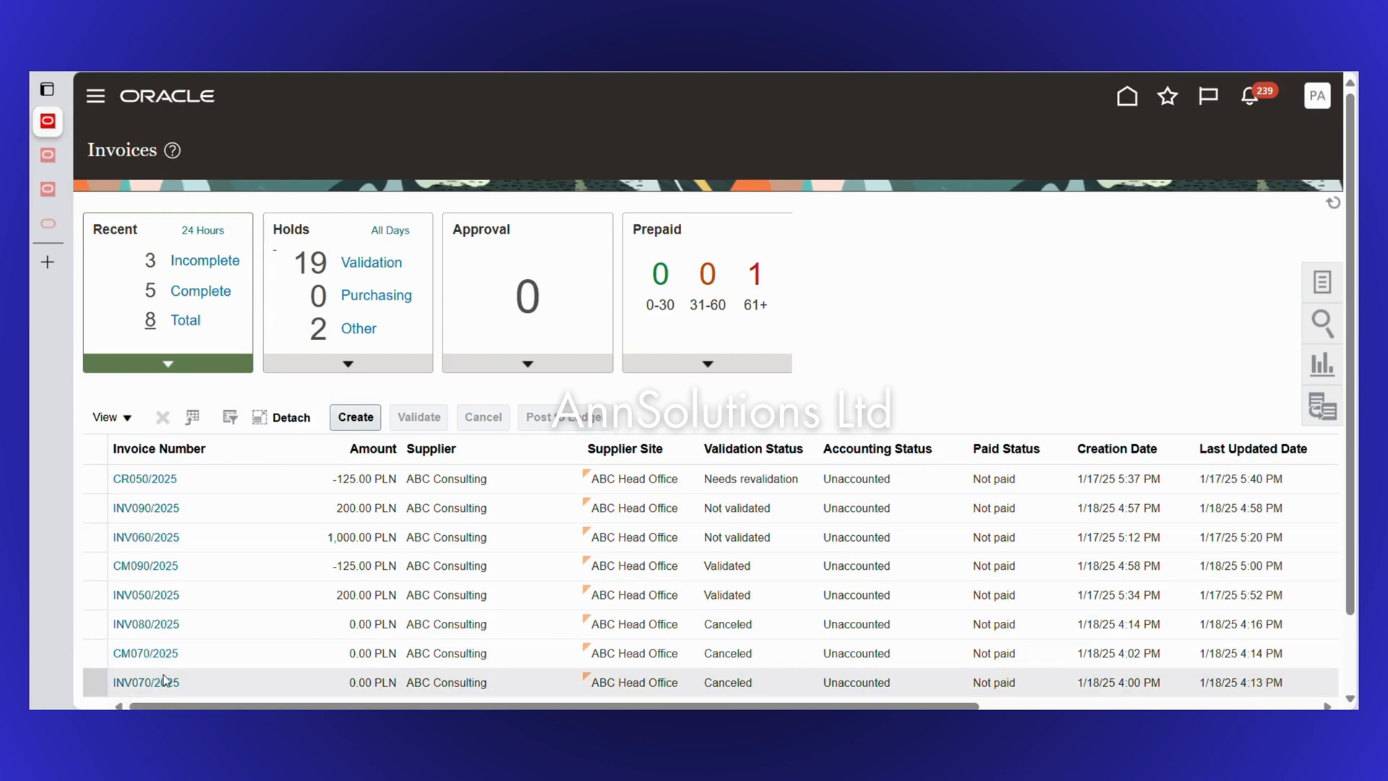
click(148, 512)
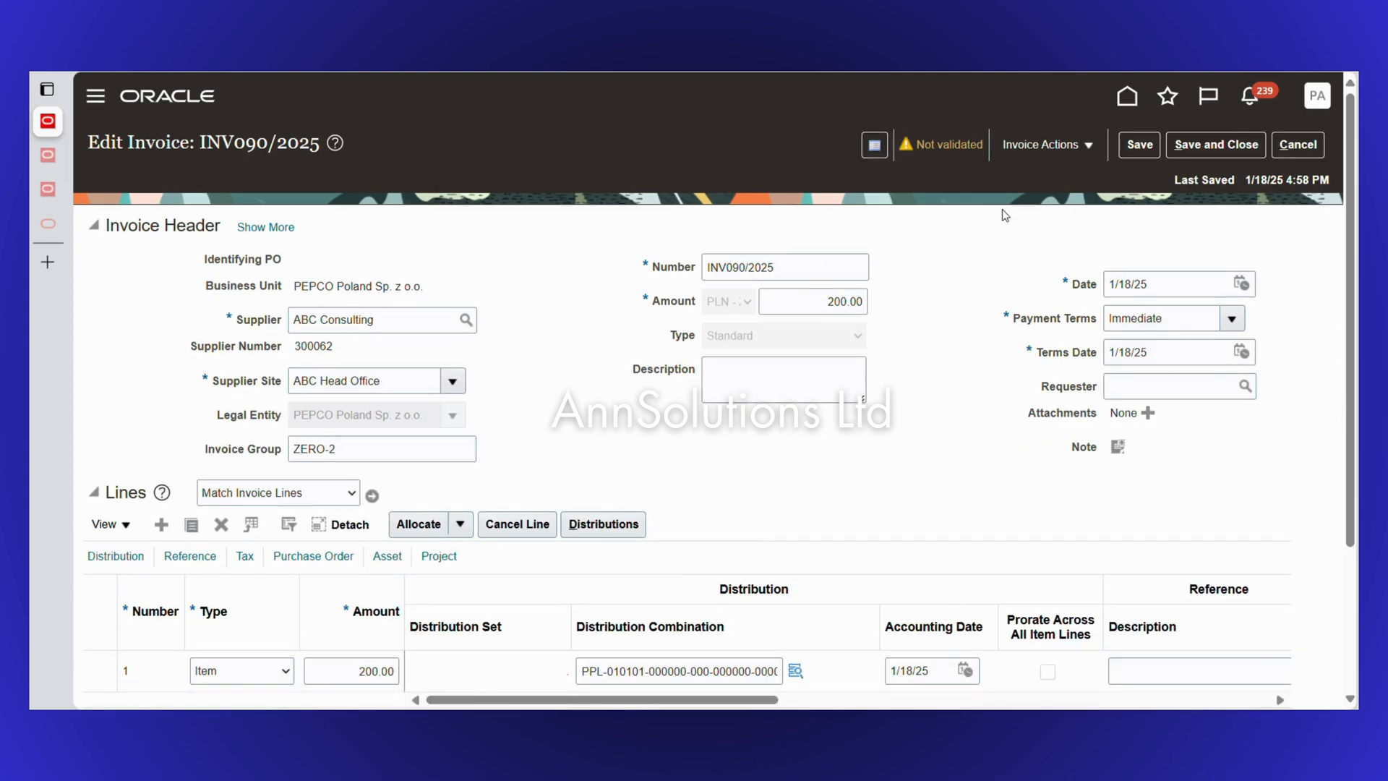
click(1041, 145)
click(1049, 239)
scroll(943, 364, down, 3)
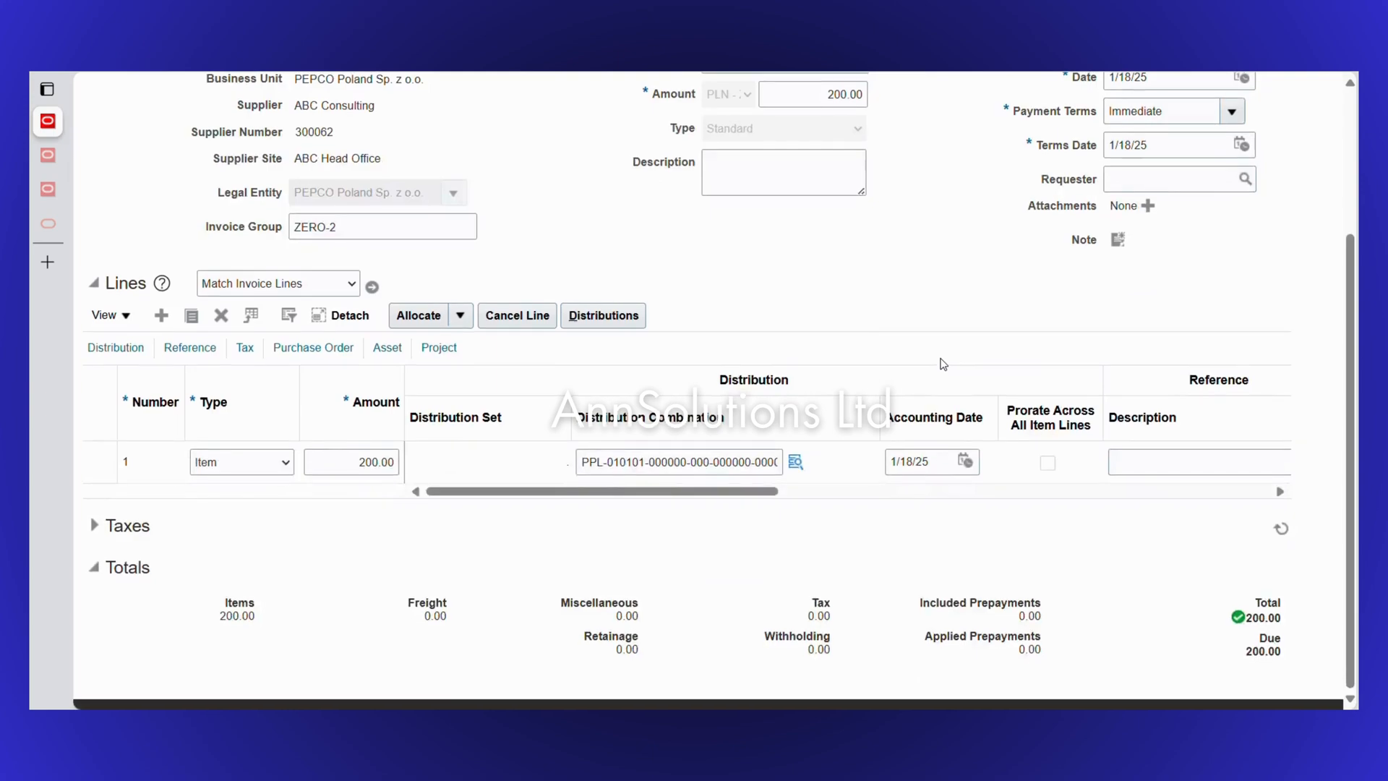
scroll(943, 363, up, 3)
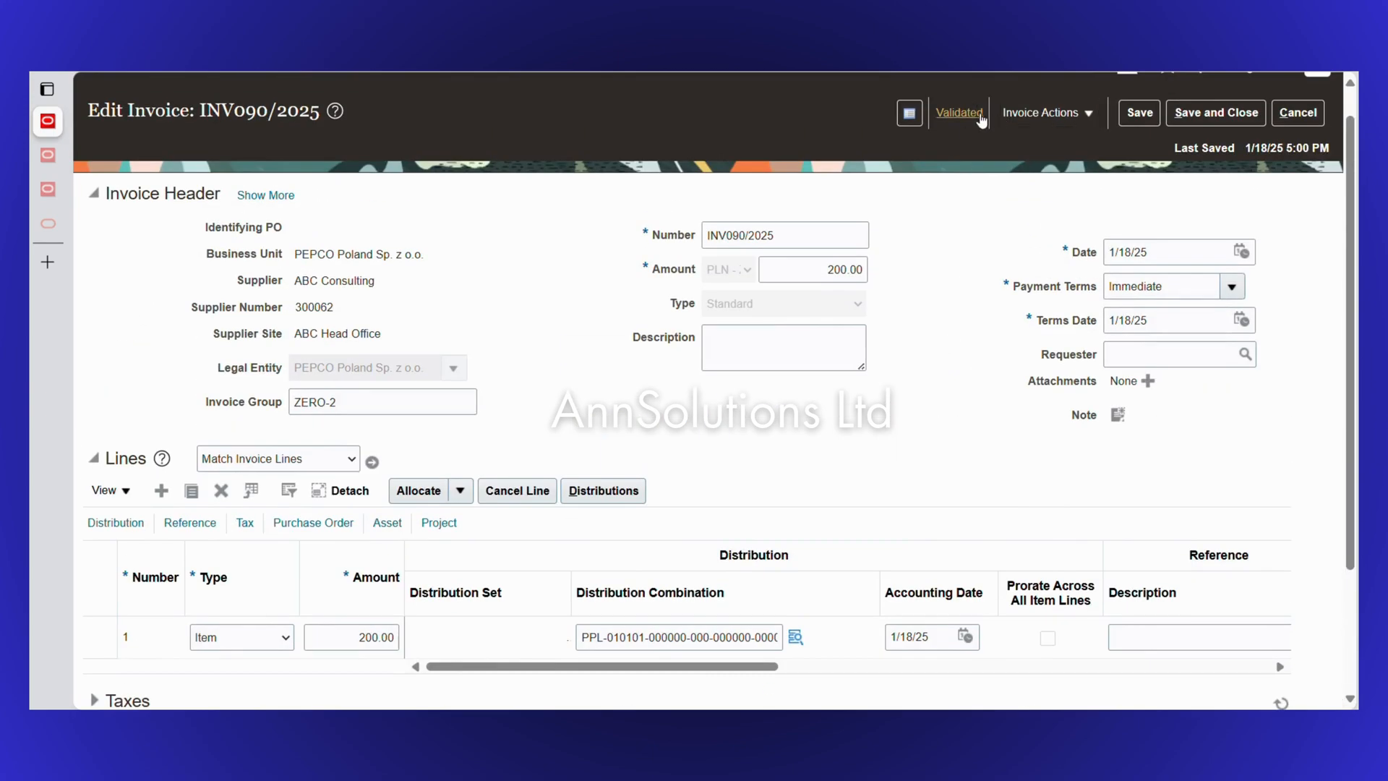
Force approve invoice INV090/2025 and check its validation and approval statuses in the invoice summary
scroll(877, 392, down, 3)
scroll(877, 392, up, 4)
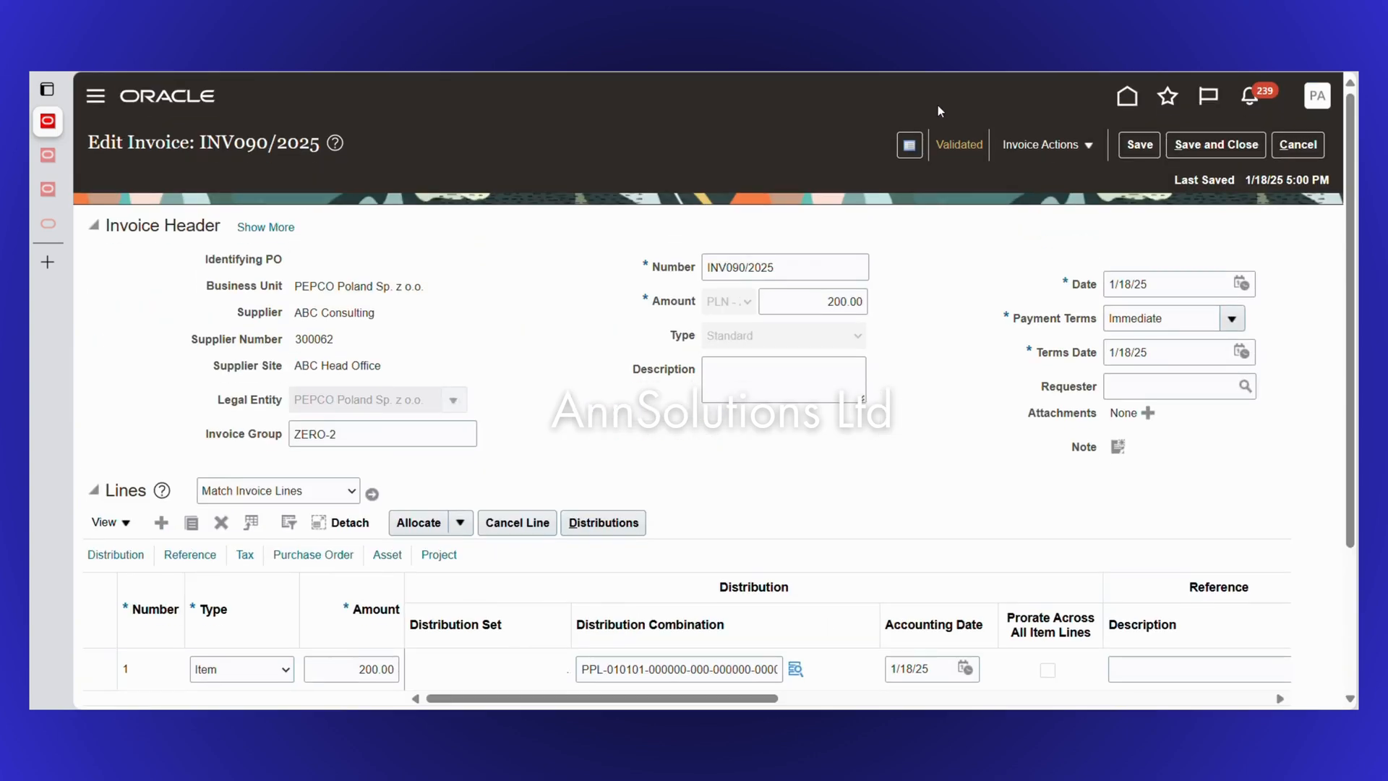
click(1045, 144)
mouse_move(1027, 318)
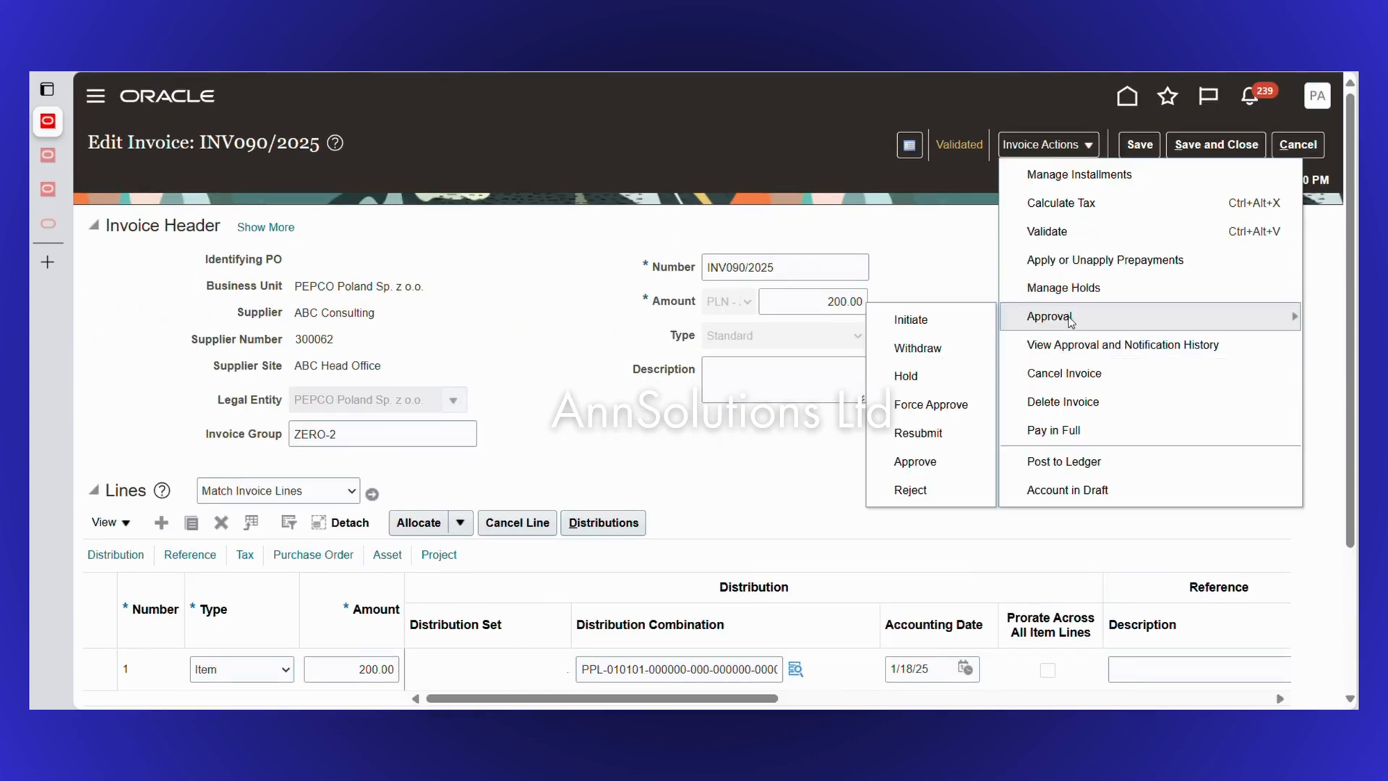
click(919, 406)
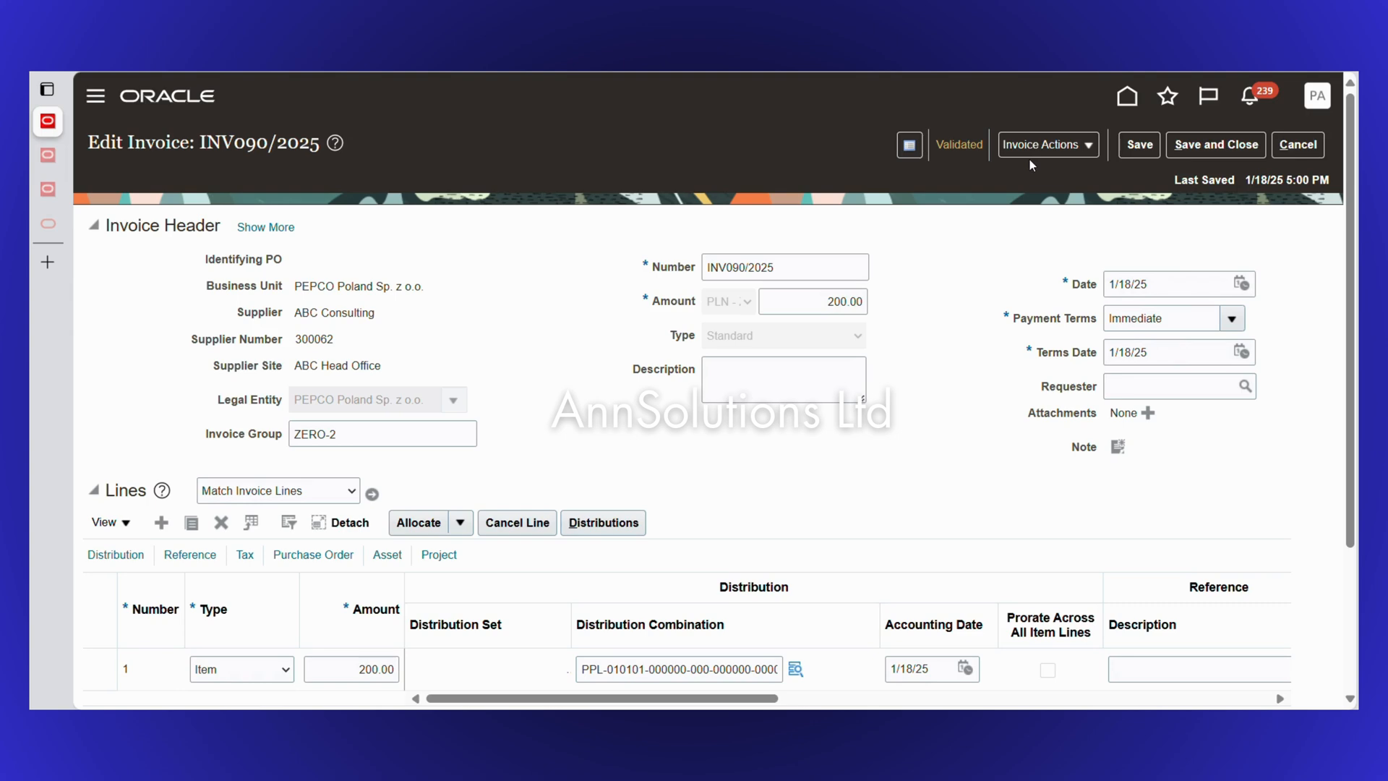
click(954, 145)
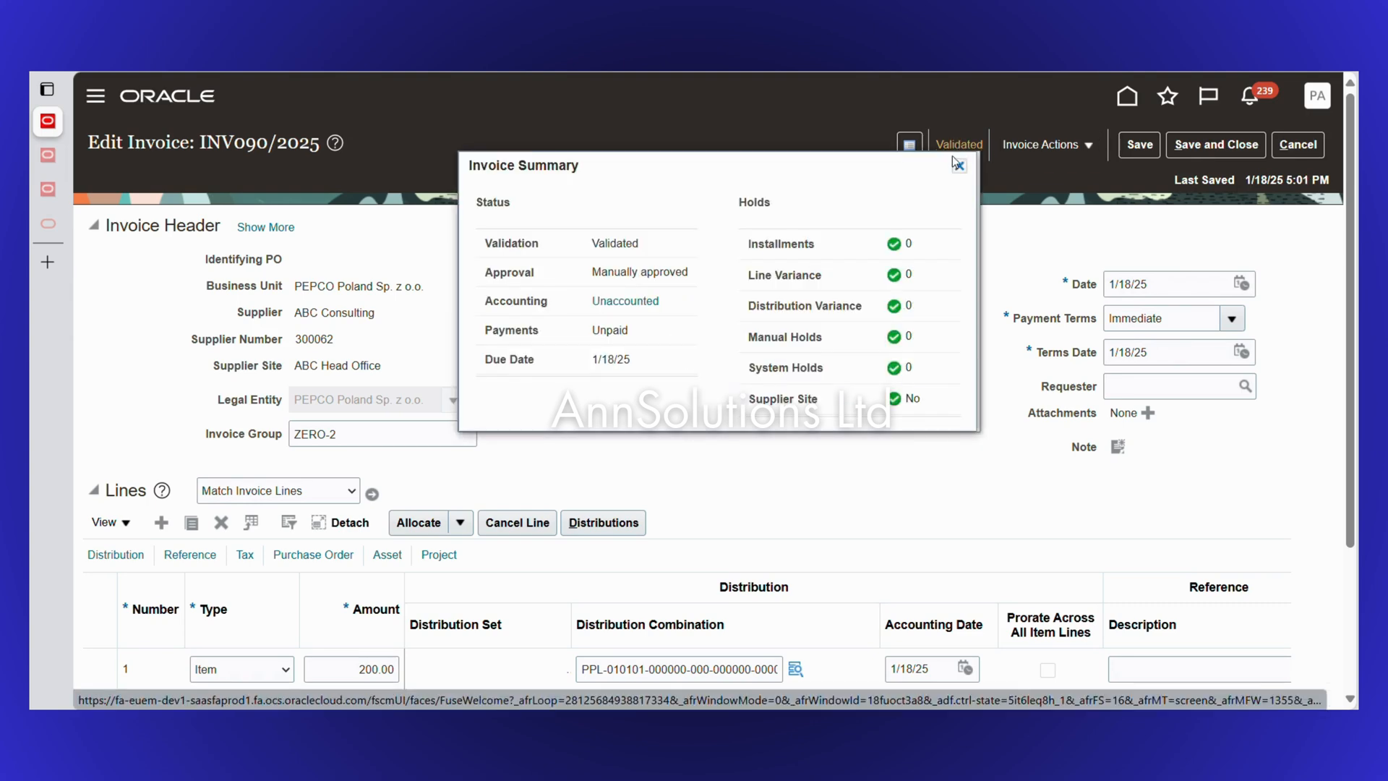
click(959, 166)
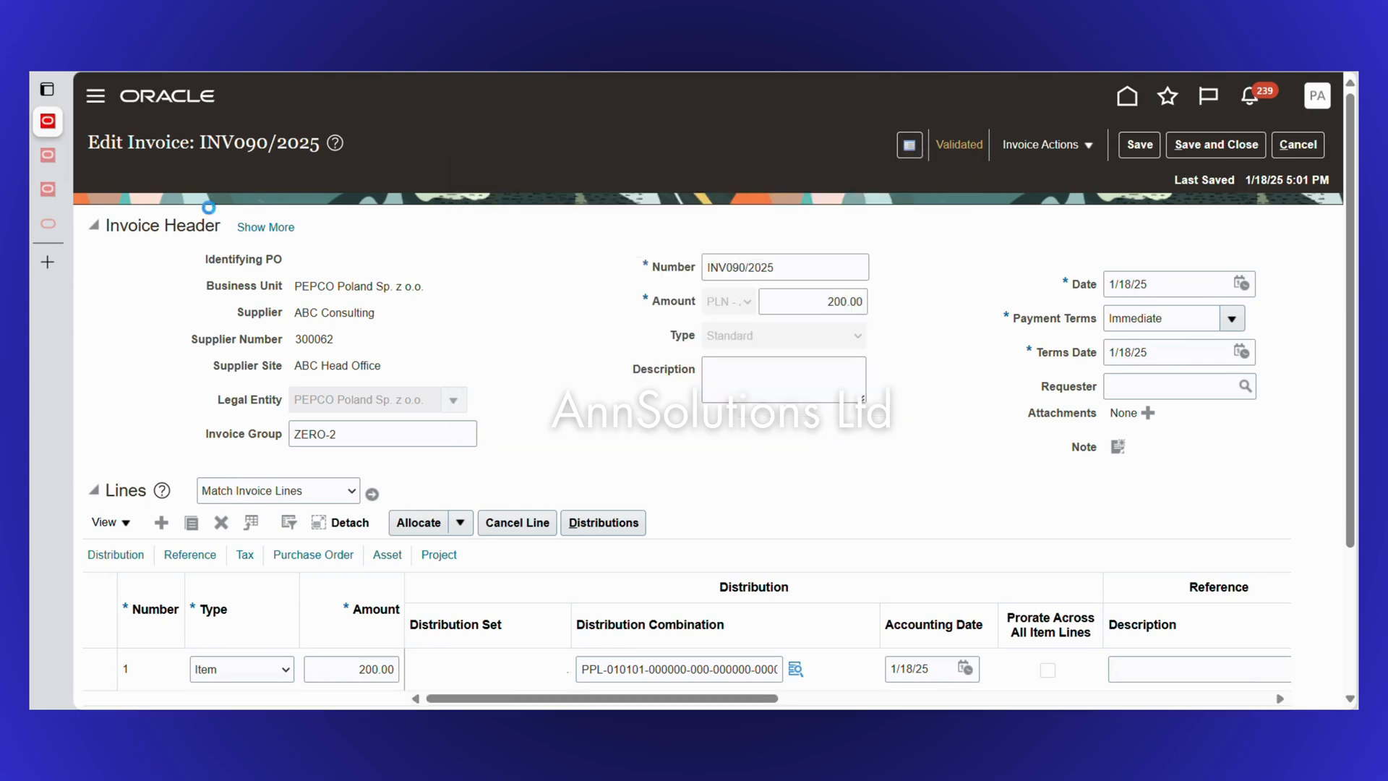
Switch to the browser page for Payments, reopen the Payments work area from the home page and start a new payment process request
mouse_move(76, 202)
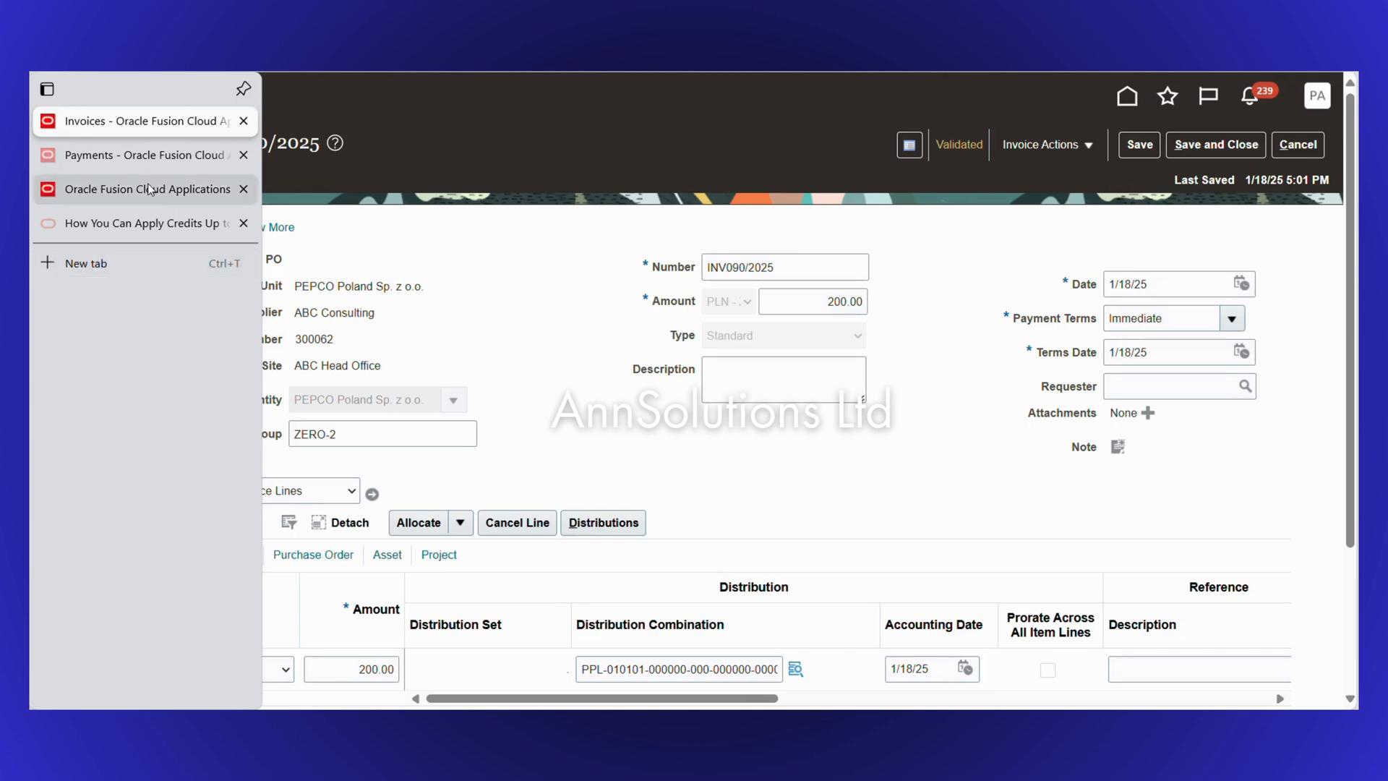
mouse_move(150, 189)
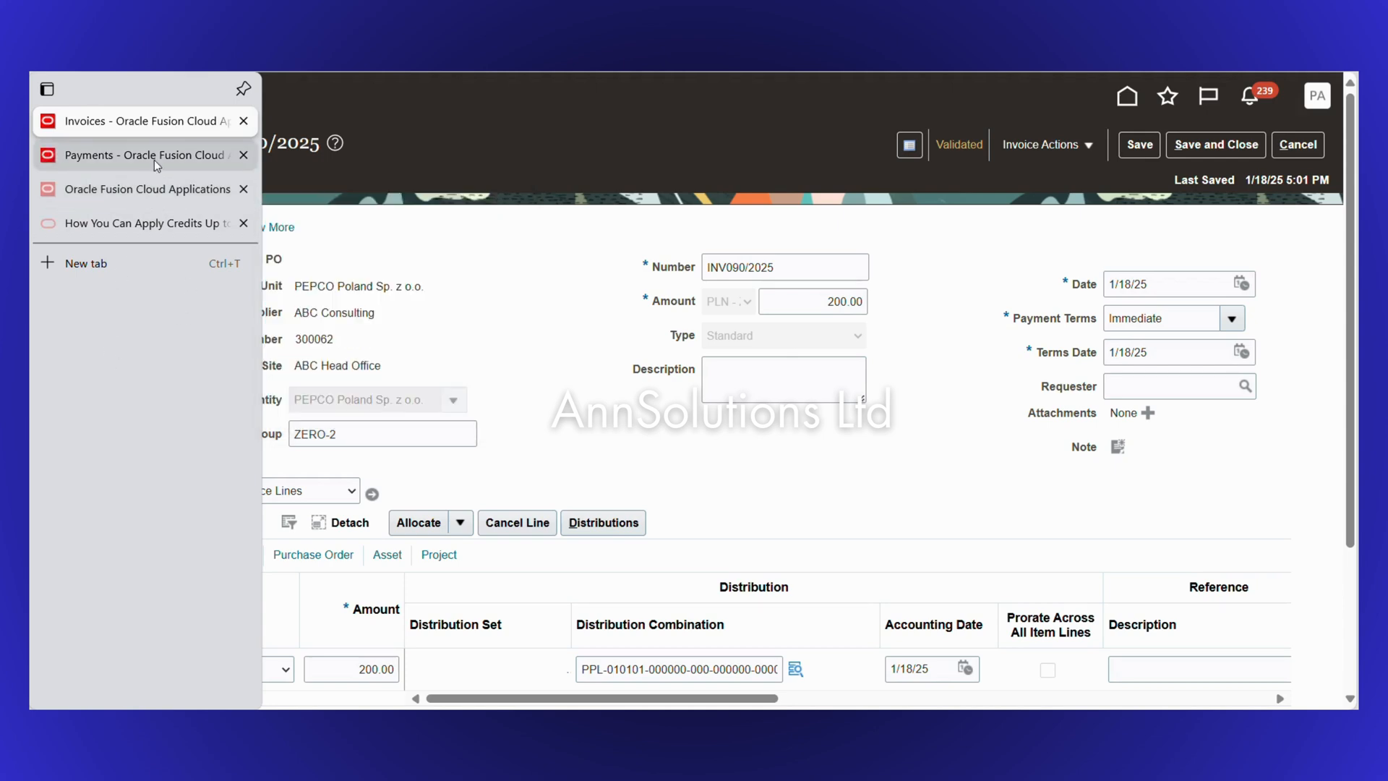
mouse_move(154, 161)
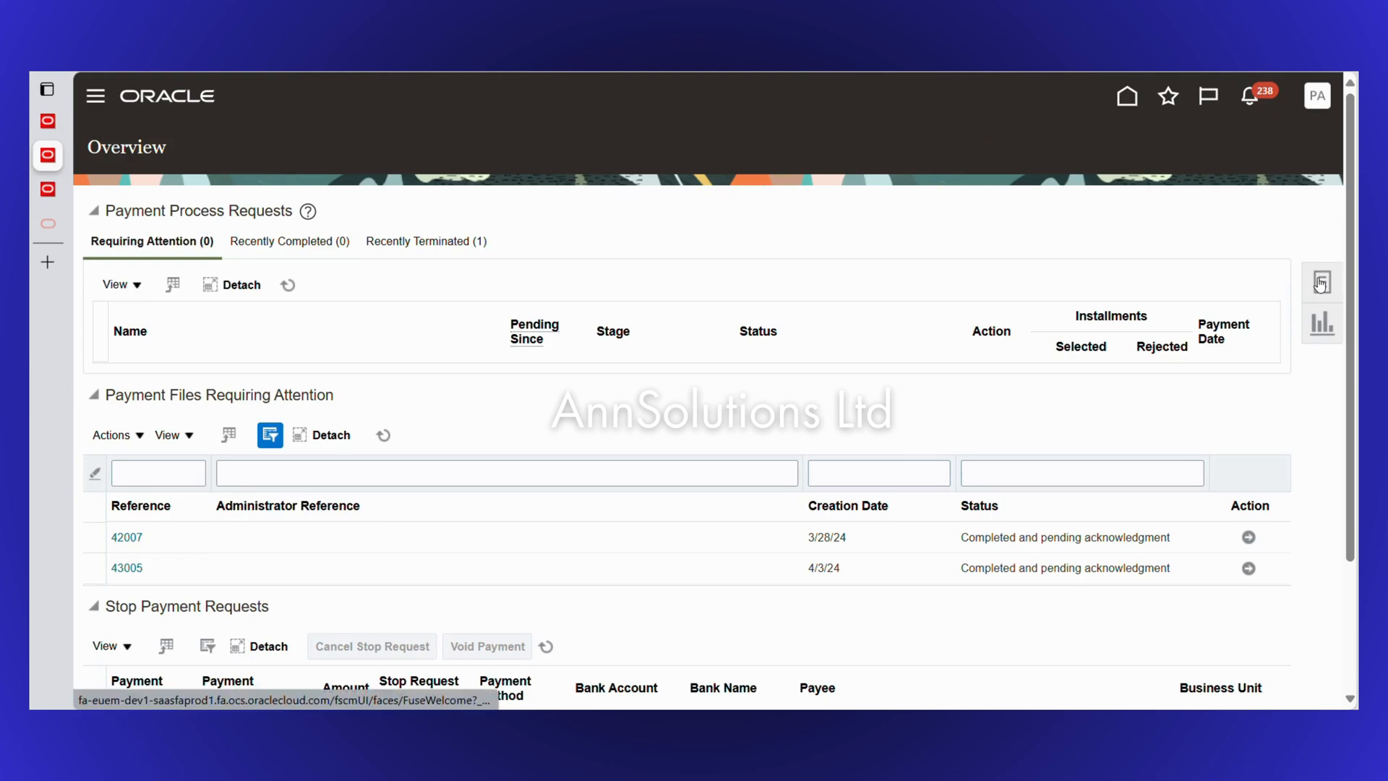
click(883, 173)
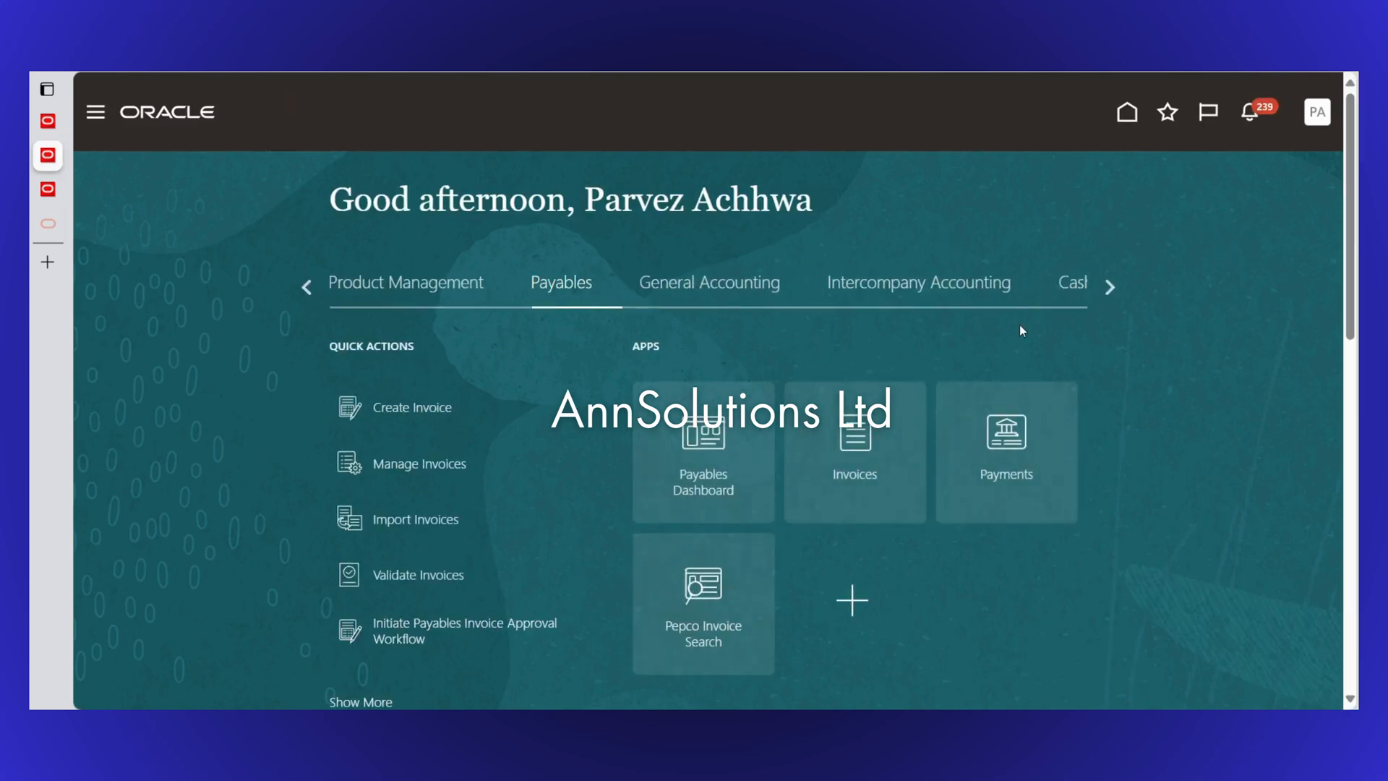
click(1007, 443)
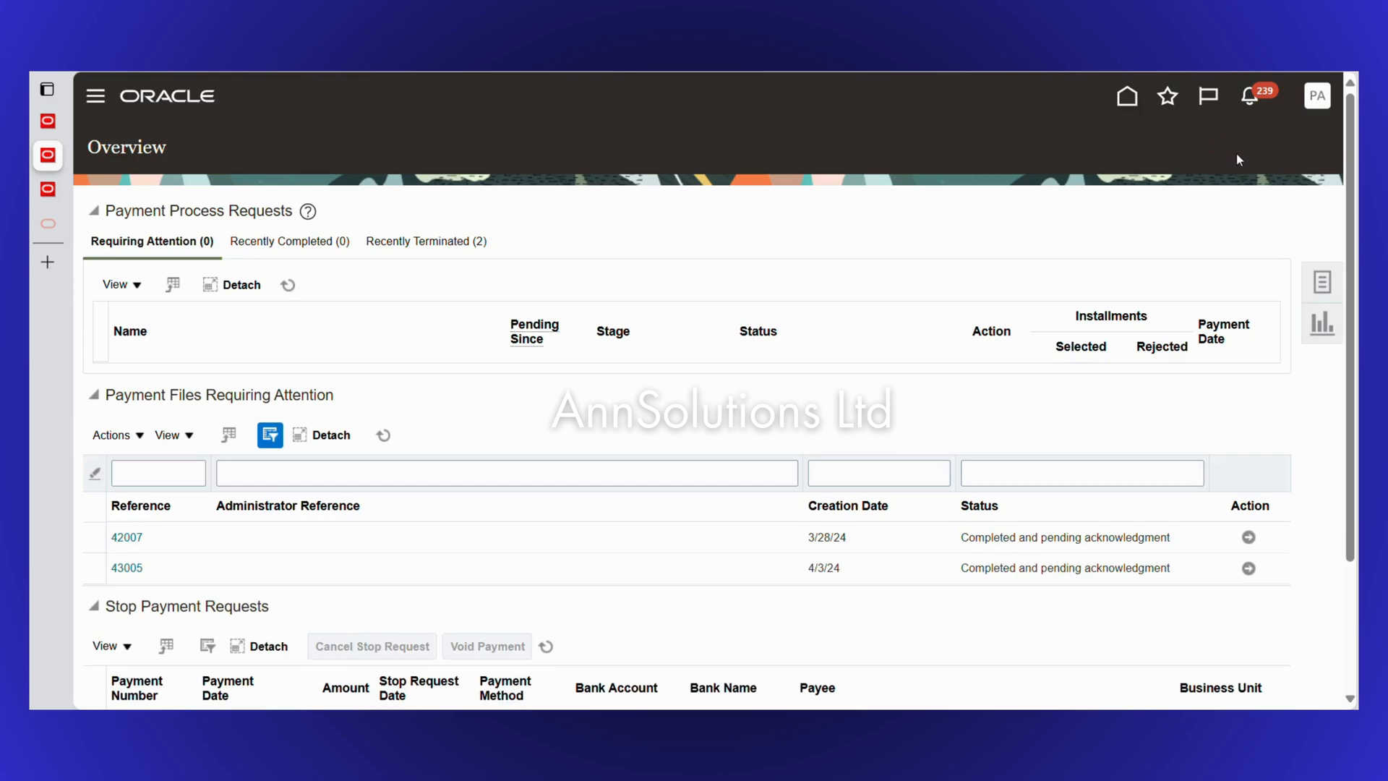
click(1322, 282)
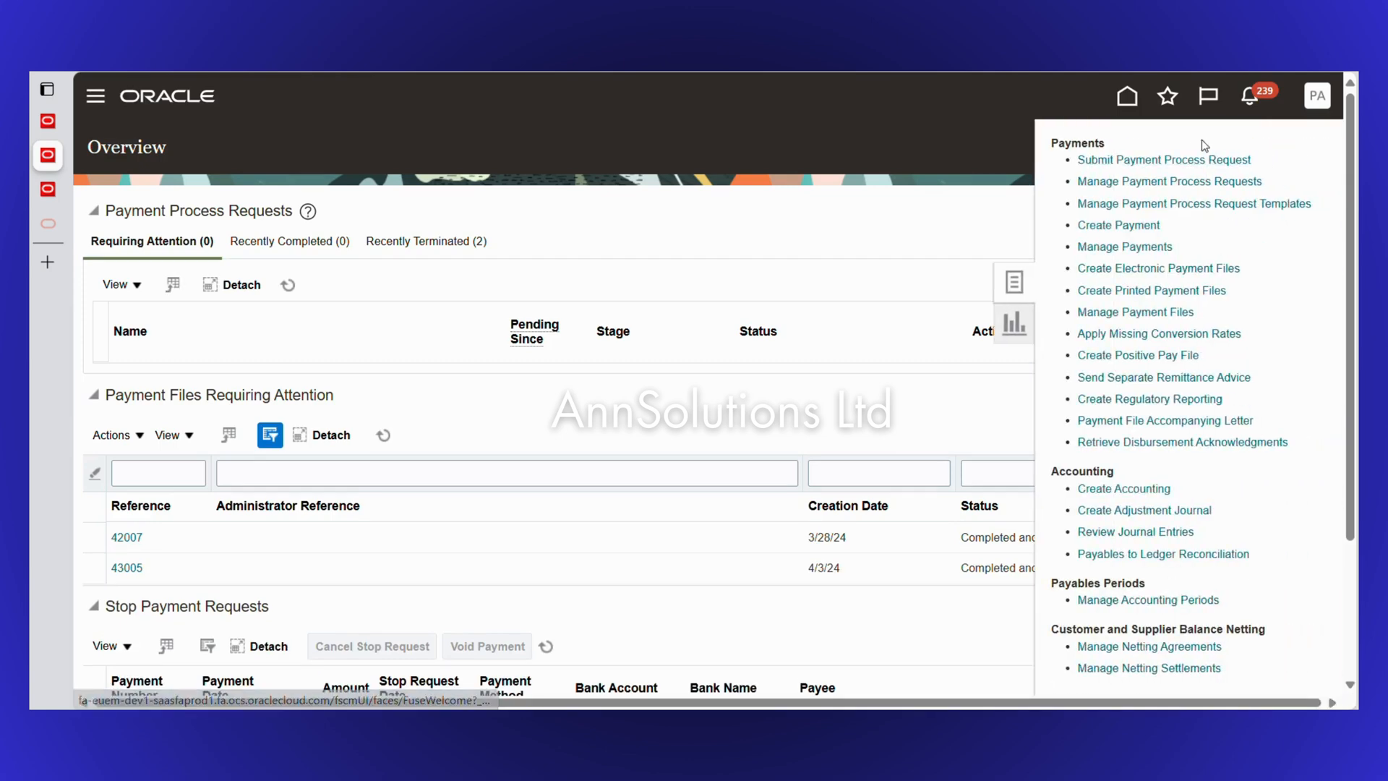
click(1155, 161)
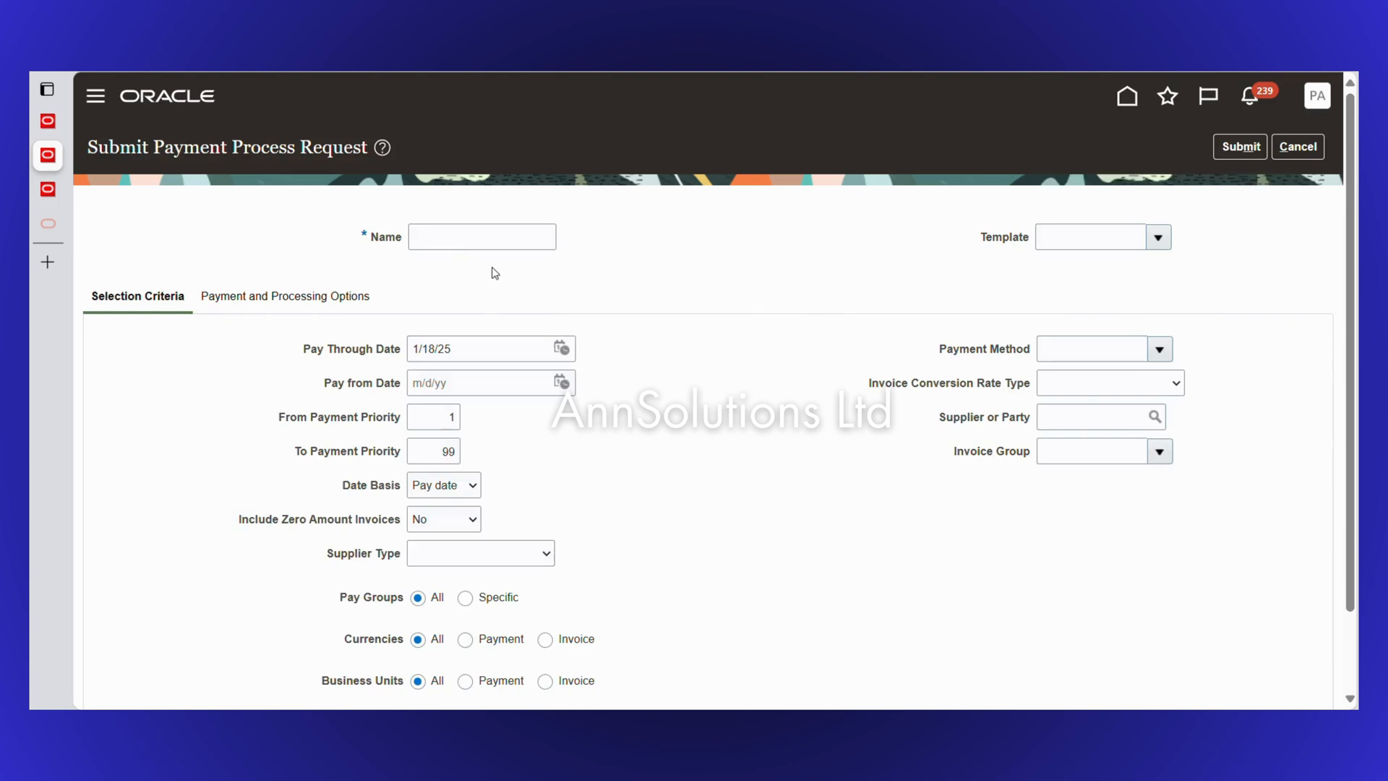
Name the payment process request ZERP2-2025-001
click(434, 236)
text(ZERP2-)
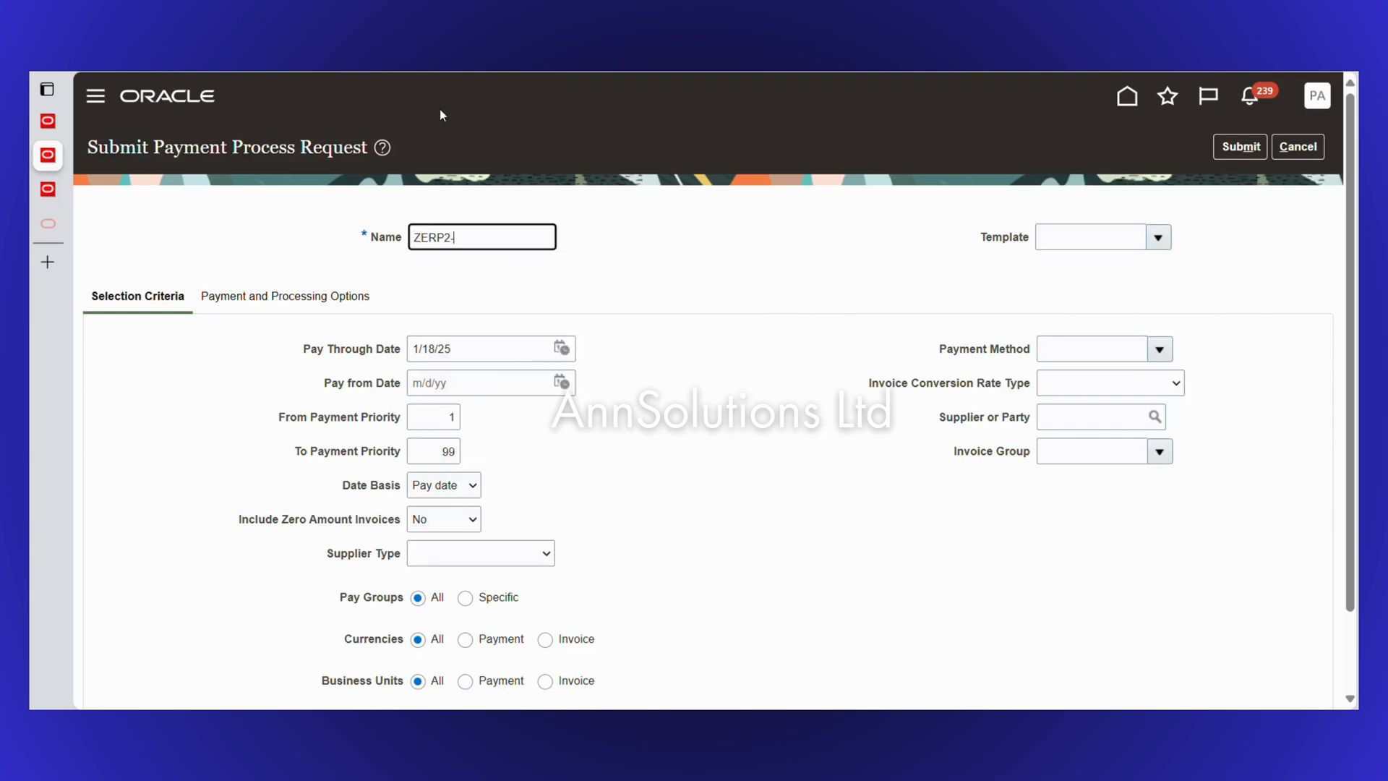
text(2025-001)
key(Tab)
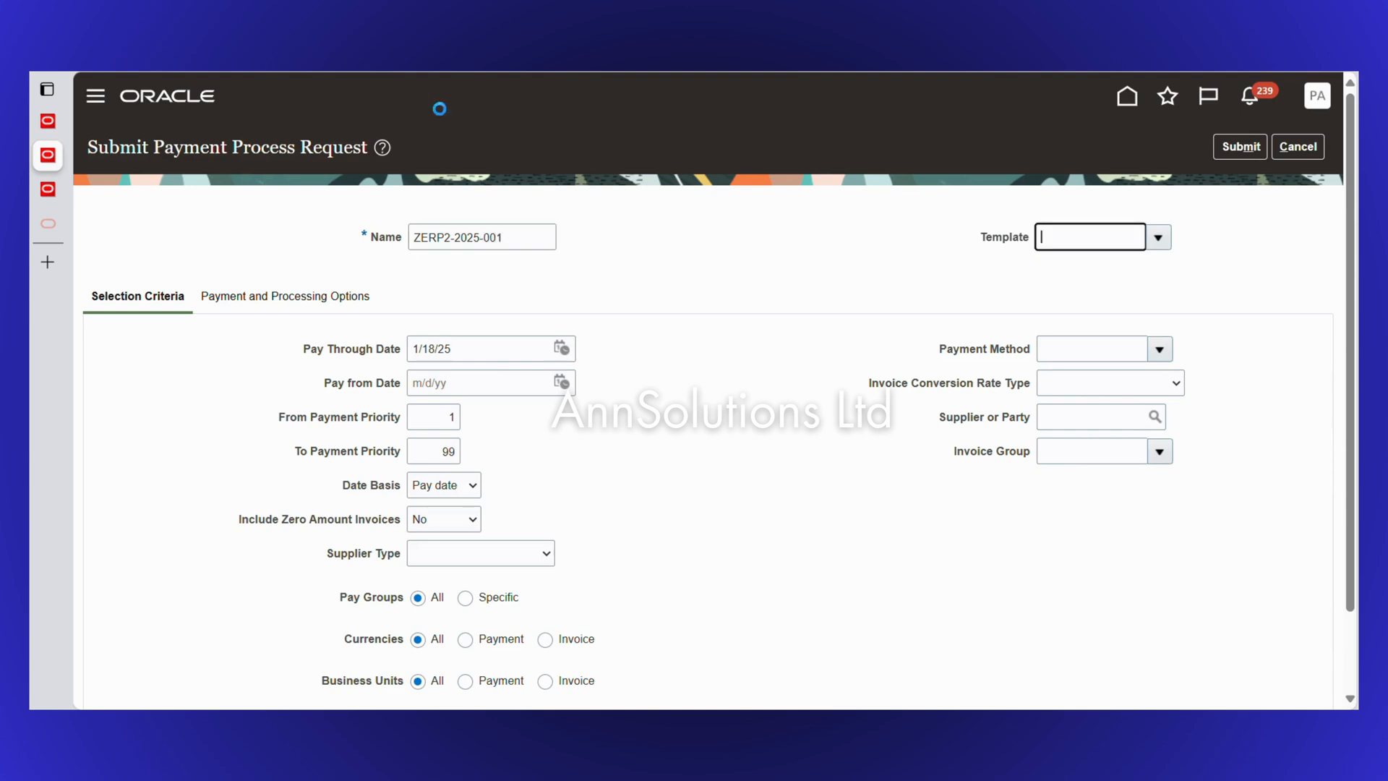
Set the request's selection criteria to date basis Due date and invoice group ZERO-2
click(461, 487)
click(443, 514)
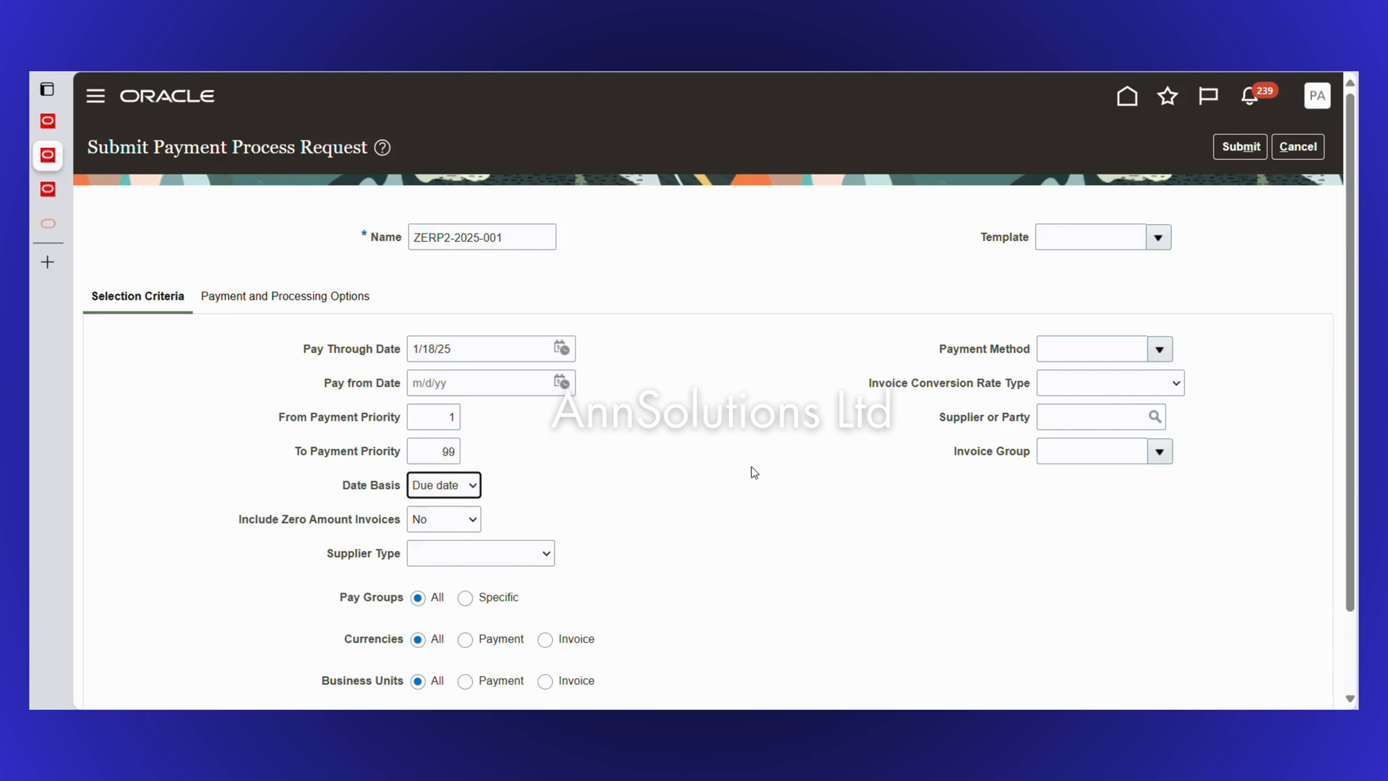
click(1058, 448)
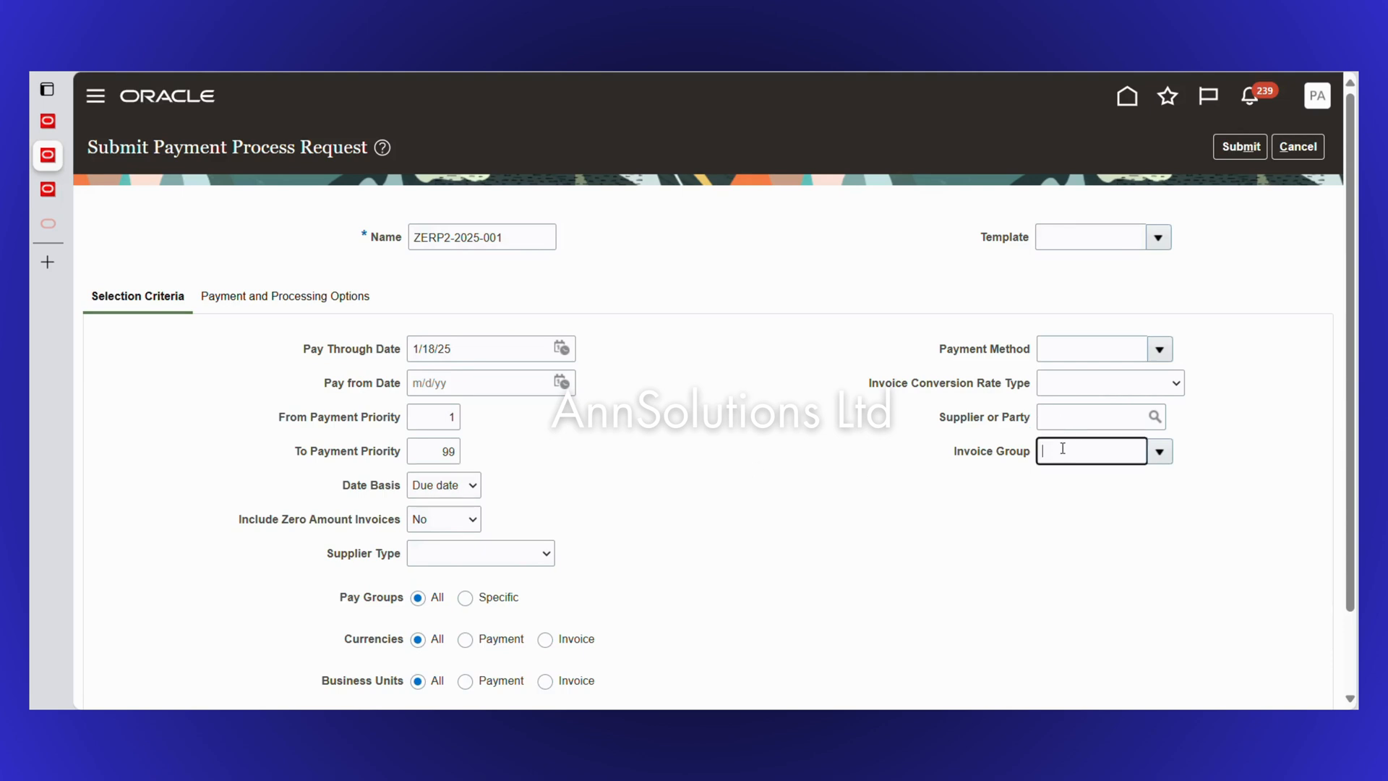
click(1159, 452)
click(1070, 538)
In the payment attributes, choose disbursement bank account PPL ING AP 0400 PLN and payment document EFT-PPL ING AP 0400 PLN
click(266, 307)
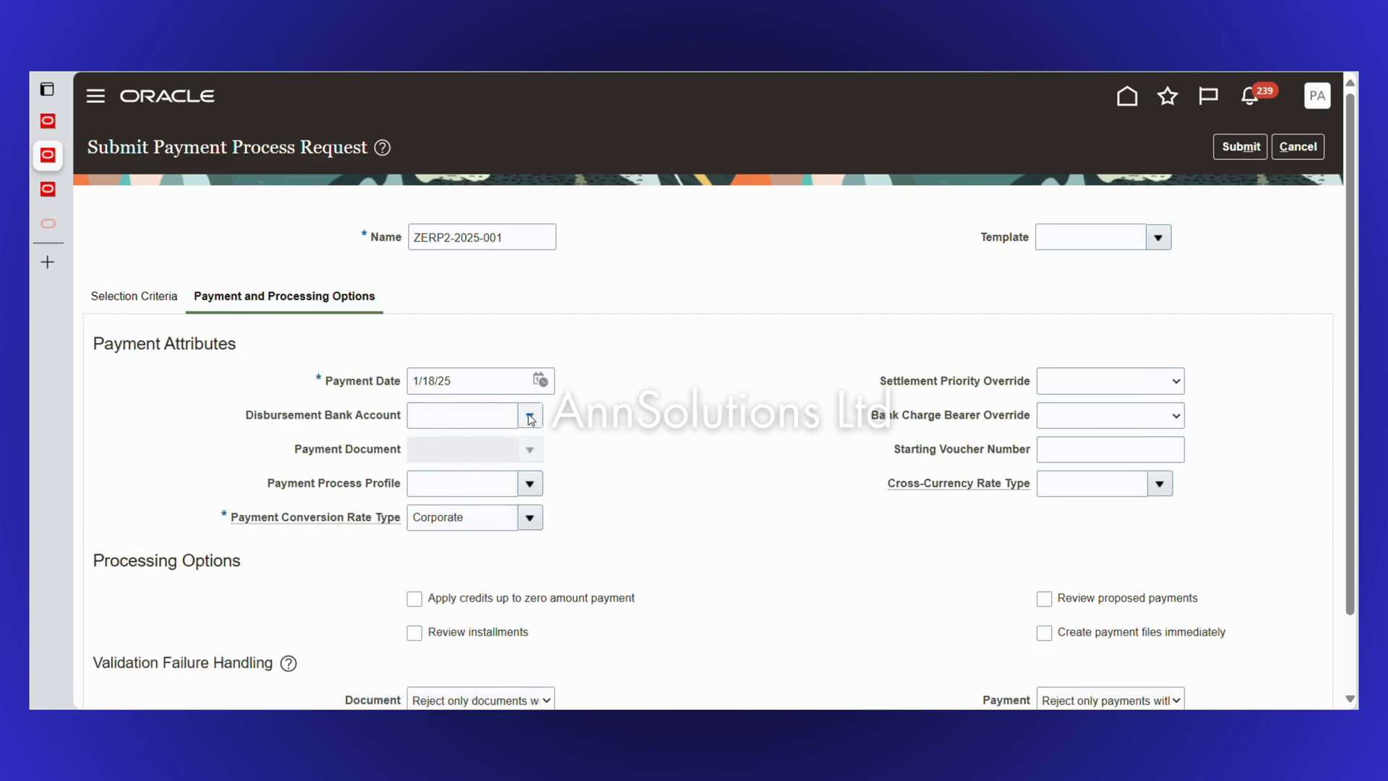
click(532, 412)
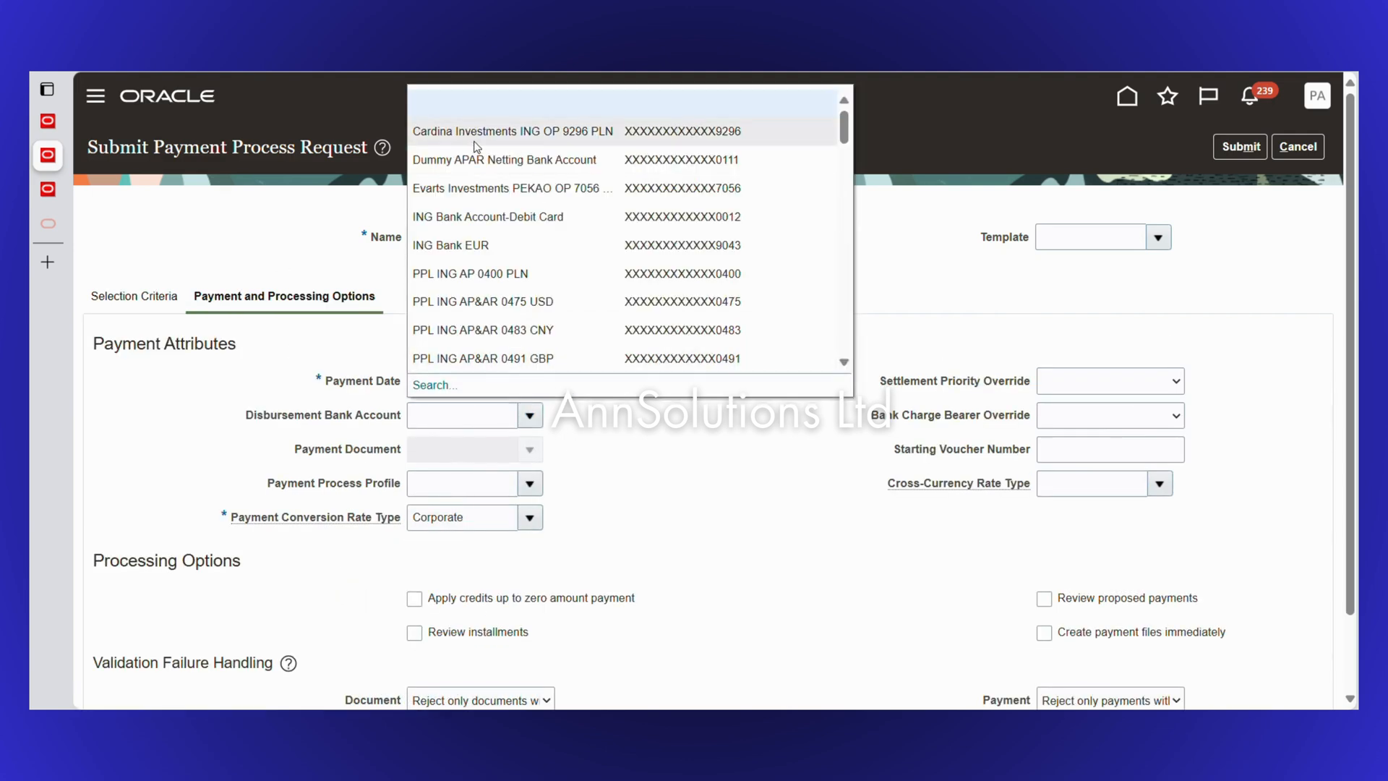
click(488, 273)
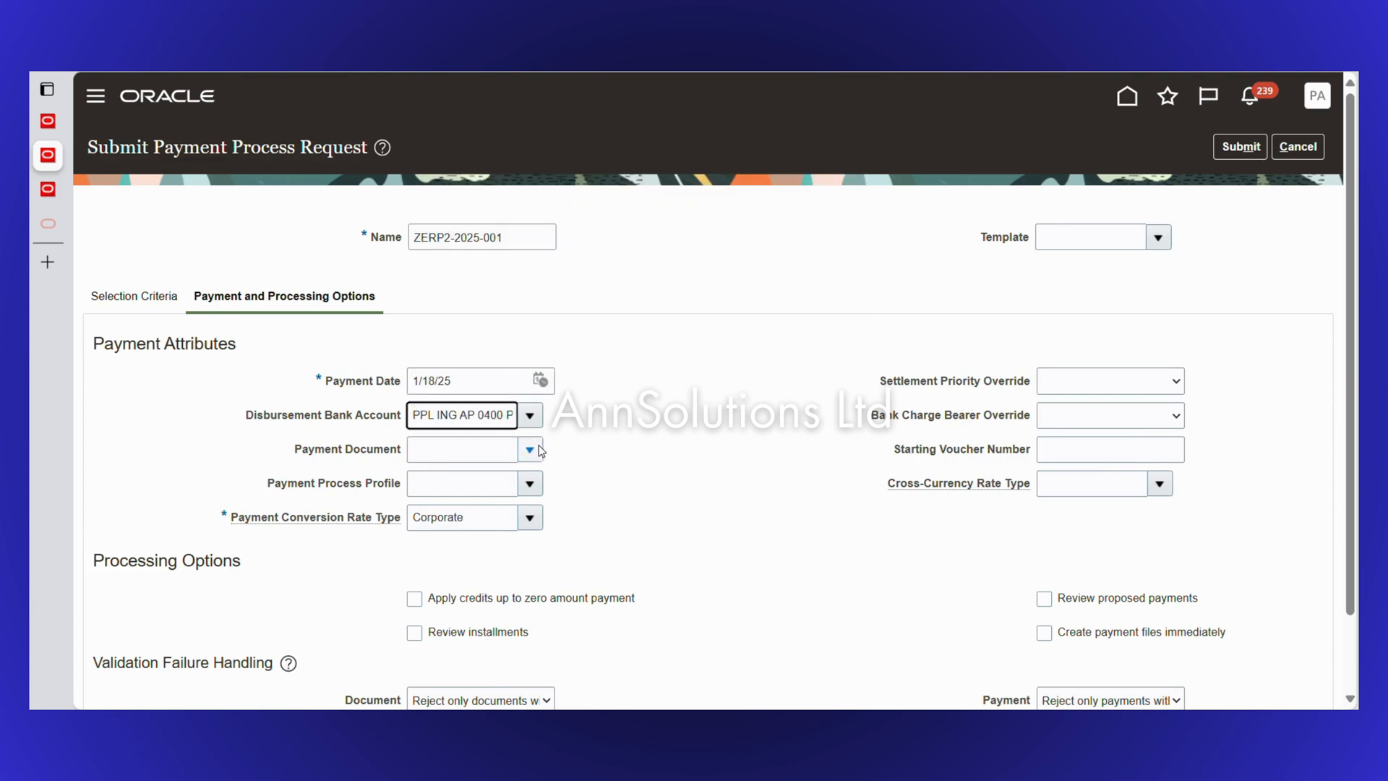
click(532, 452)
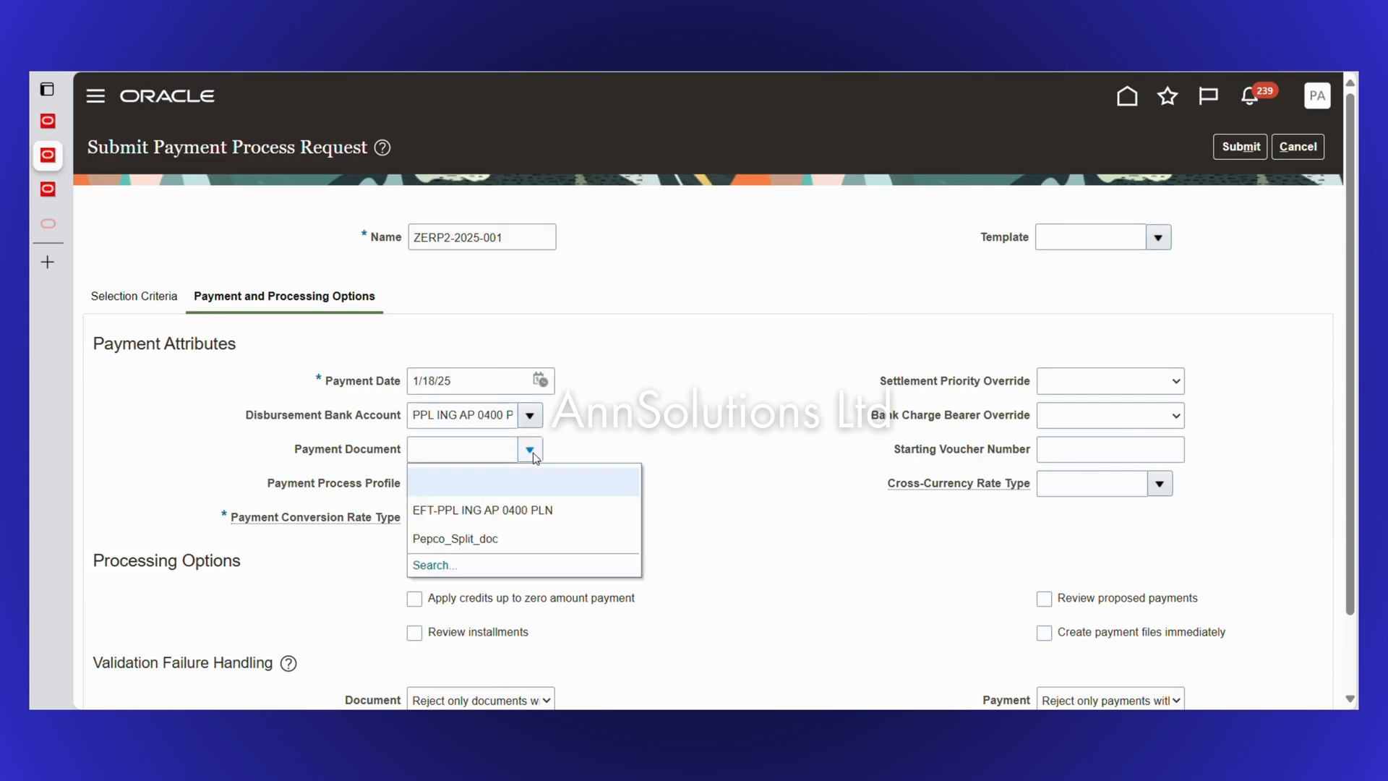
click(526, 510)
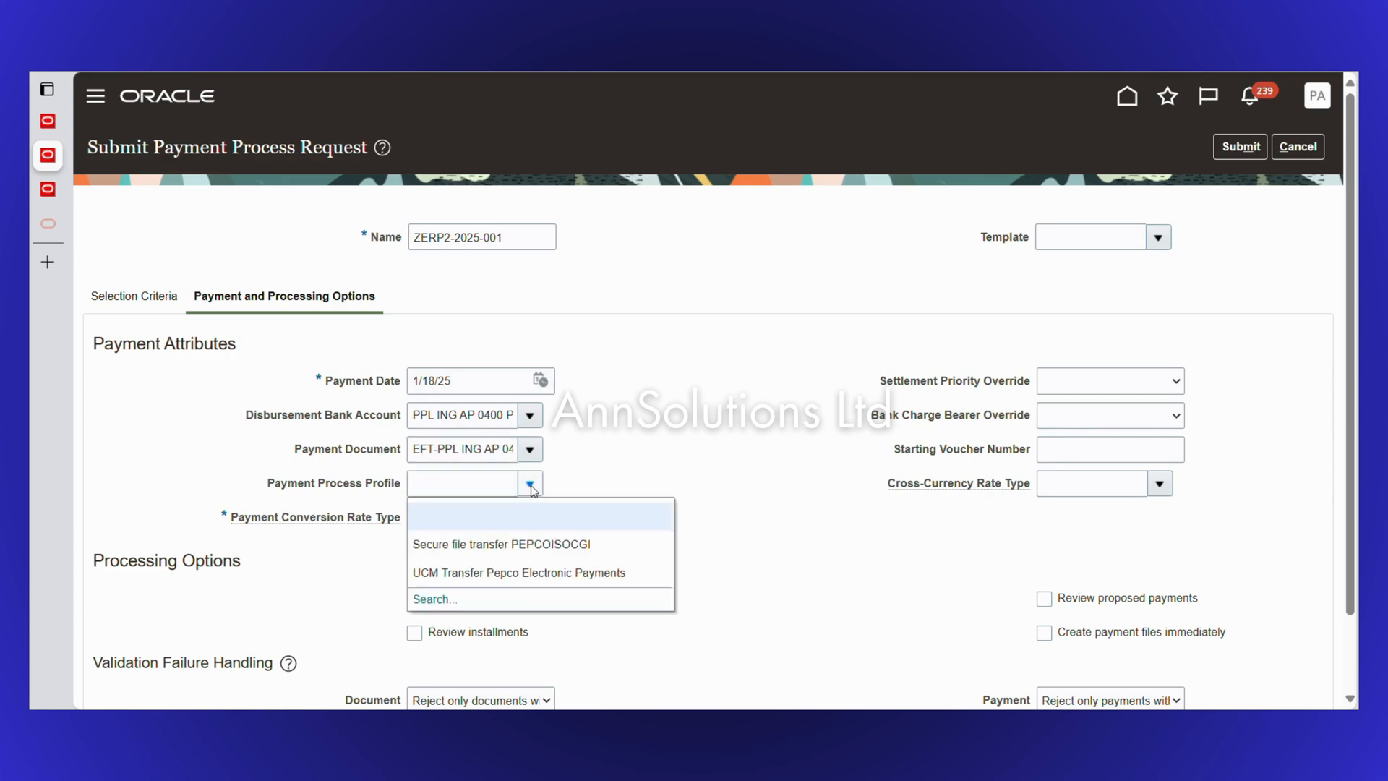
Set the payment process profile to UCM Transfer Pepco Electronic Payments and the payment conversion rate type to National Bank of Poland
click(486, 570)
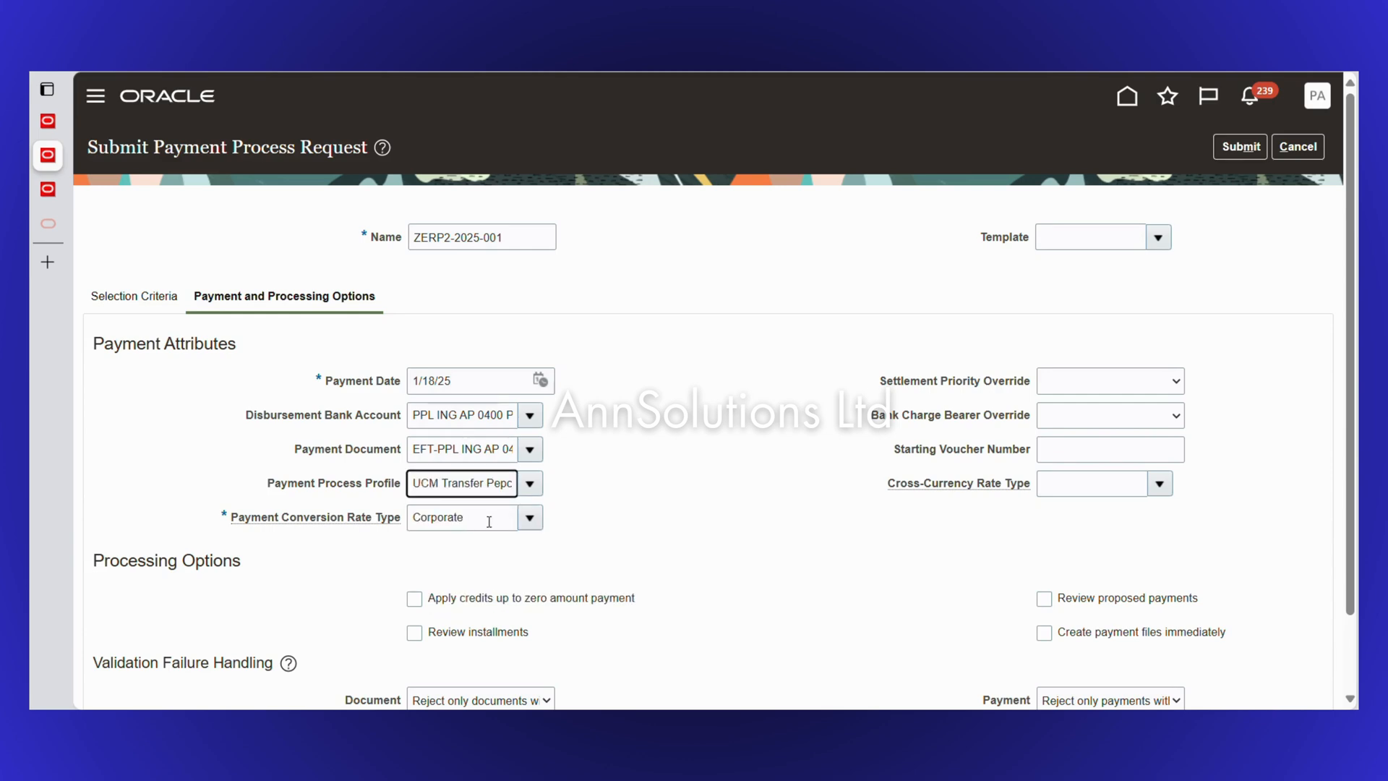
click(520, 519)
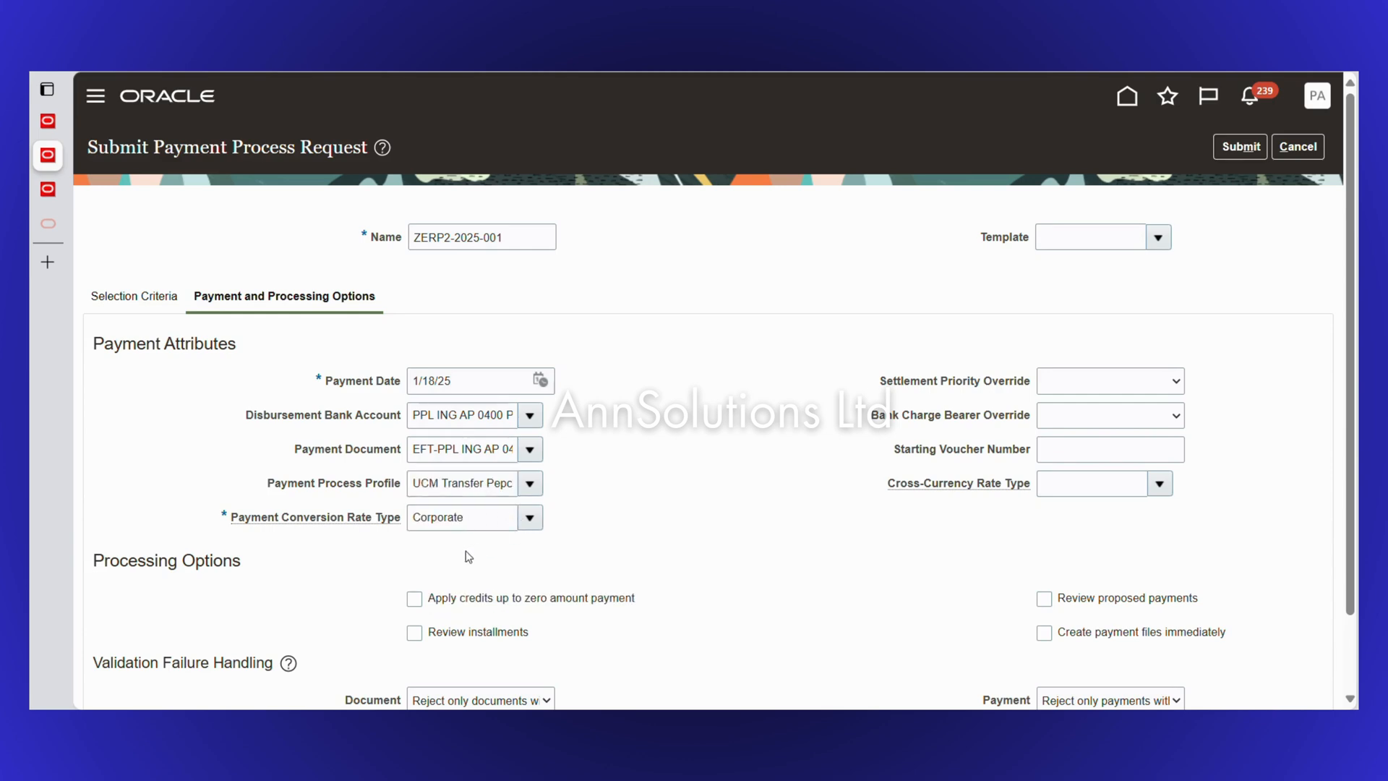
click(530, 517)
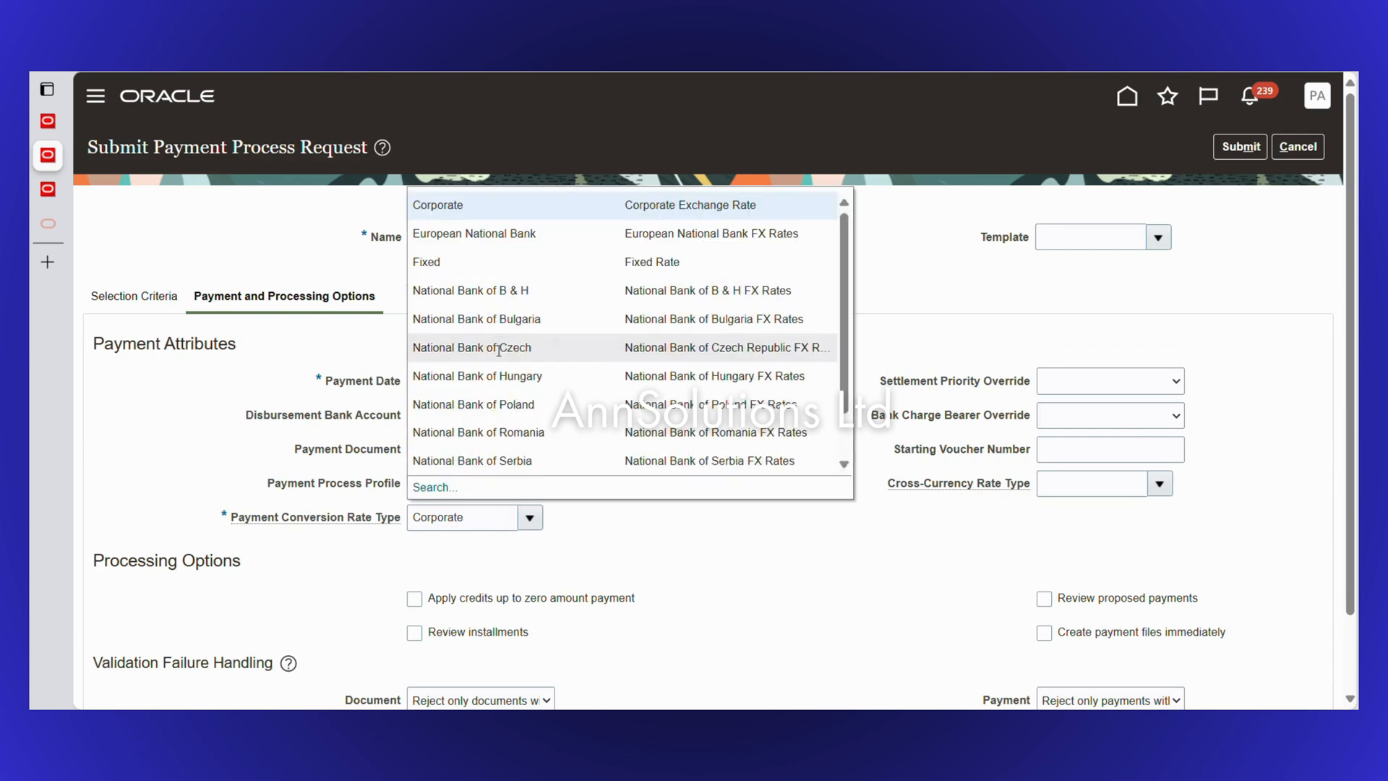
click(496, 404)
Enable applying credits up to zero amount payment, reviewing installments and proposed payments, and immediate payment file creation, and submit the request
click(415, 599)
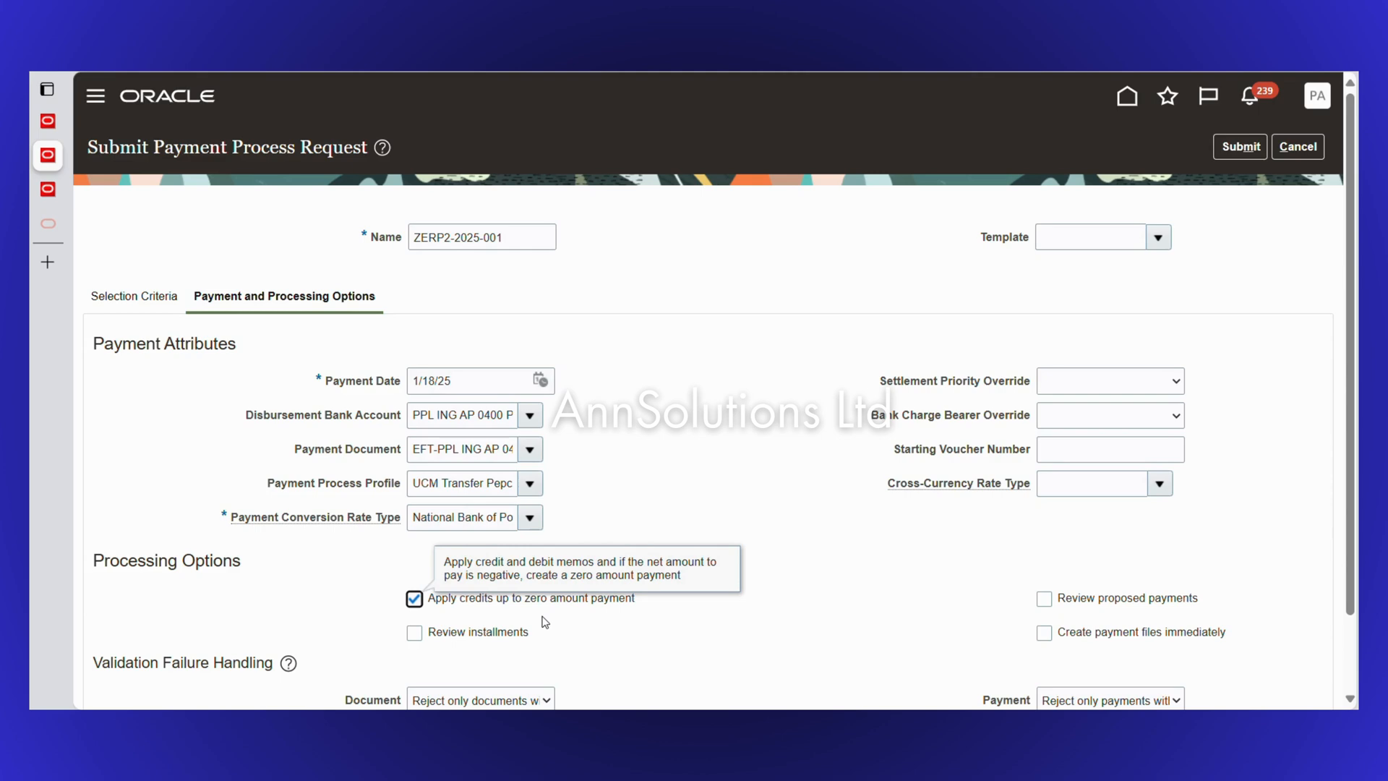
click(414, 633)
click(1044, 633)
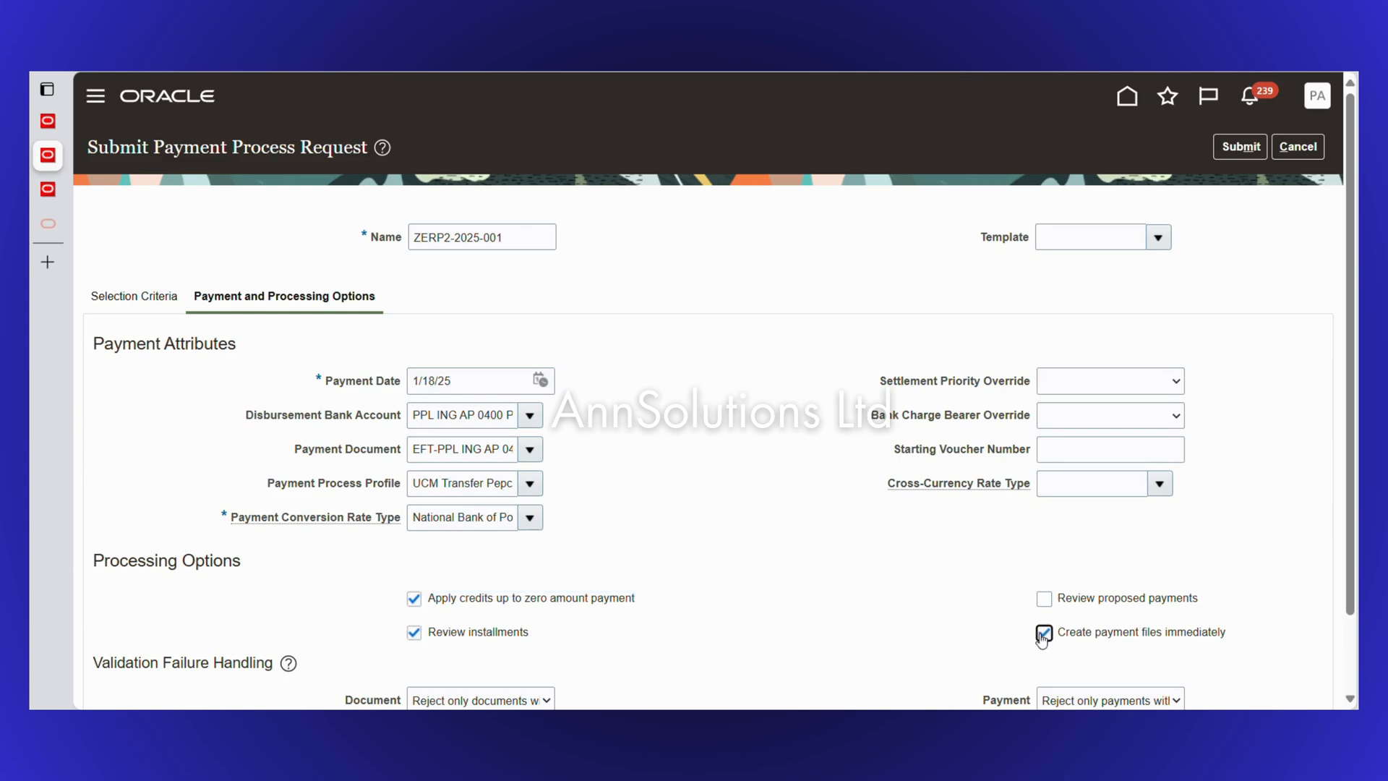
click(1043, 600)
click(1243, 148)
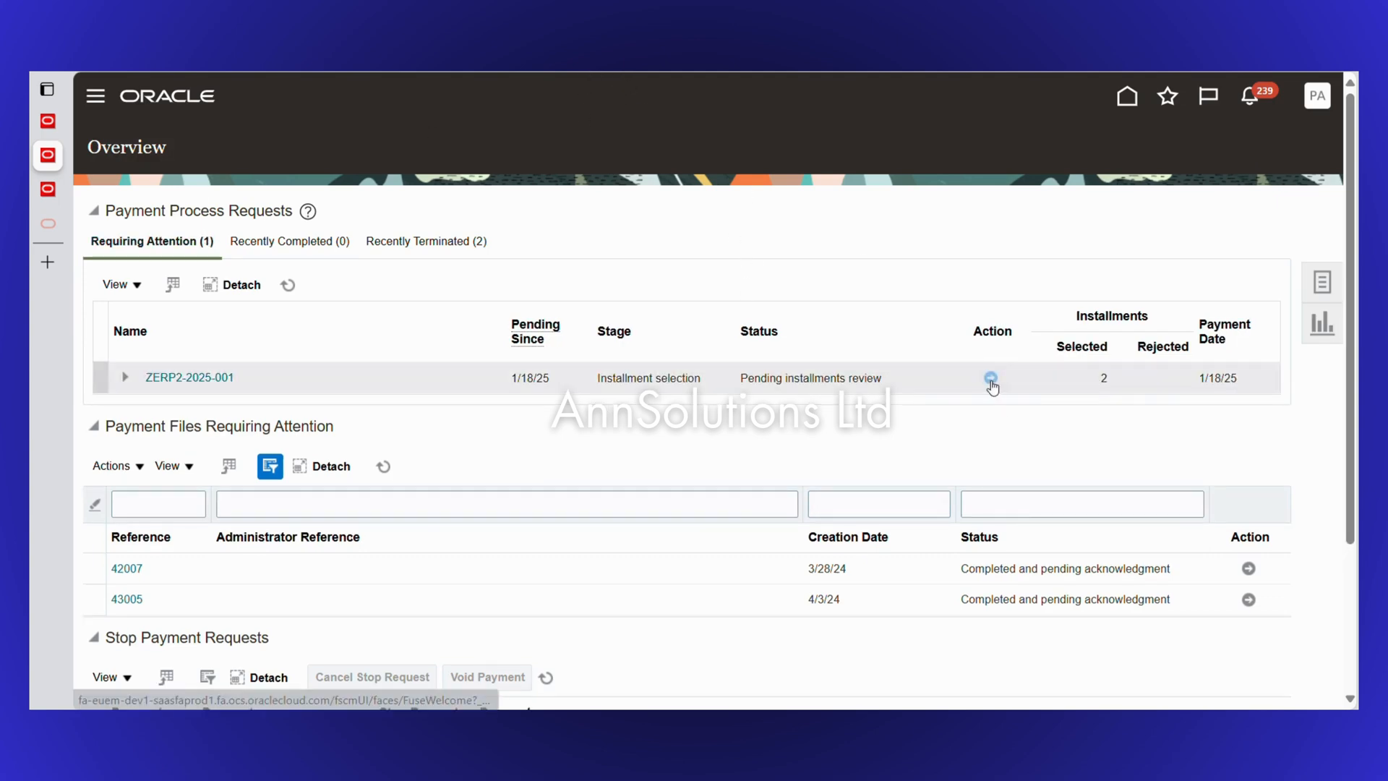
Review and submit the selected installments of ZERP2-2025-001, check the proposed payment and its documents, and resume the payment process
click(991, 379)
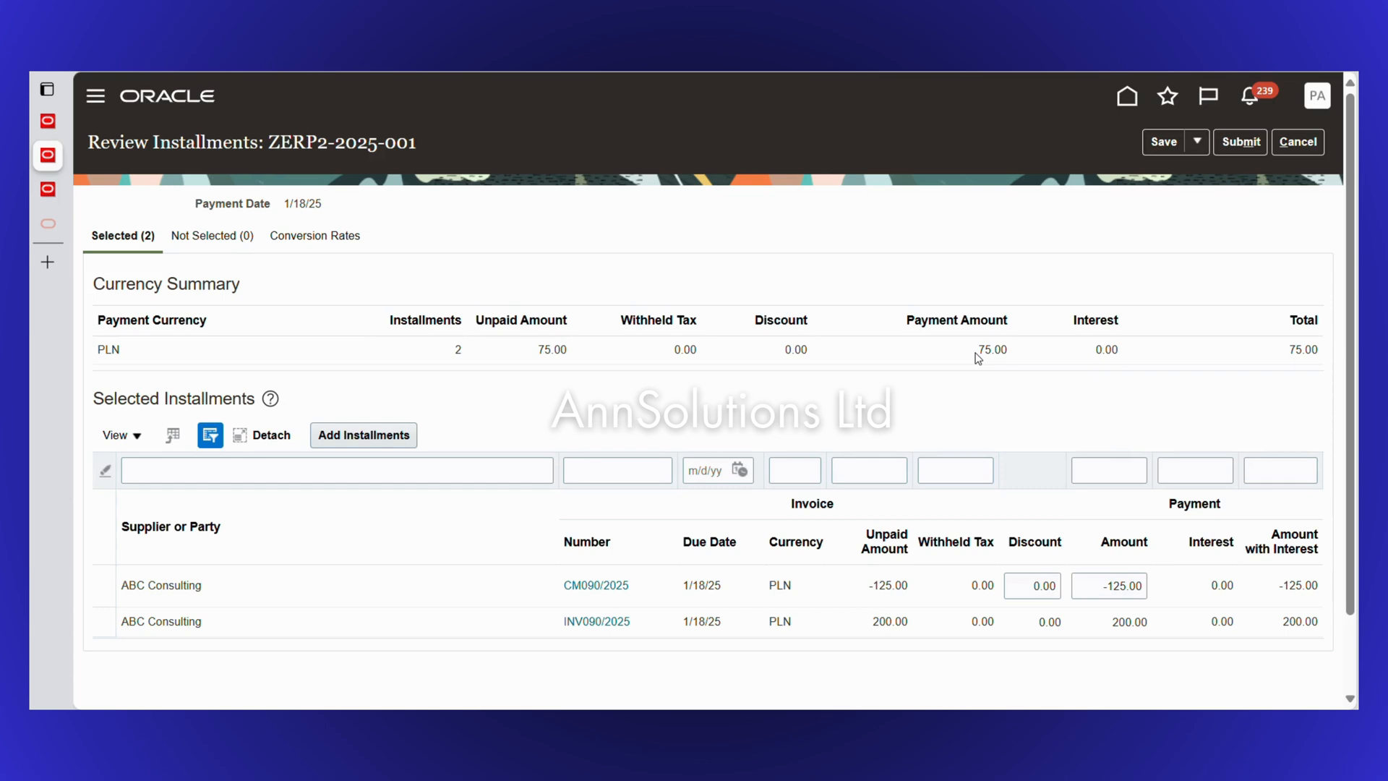
click(1241, 143)
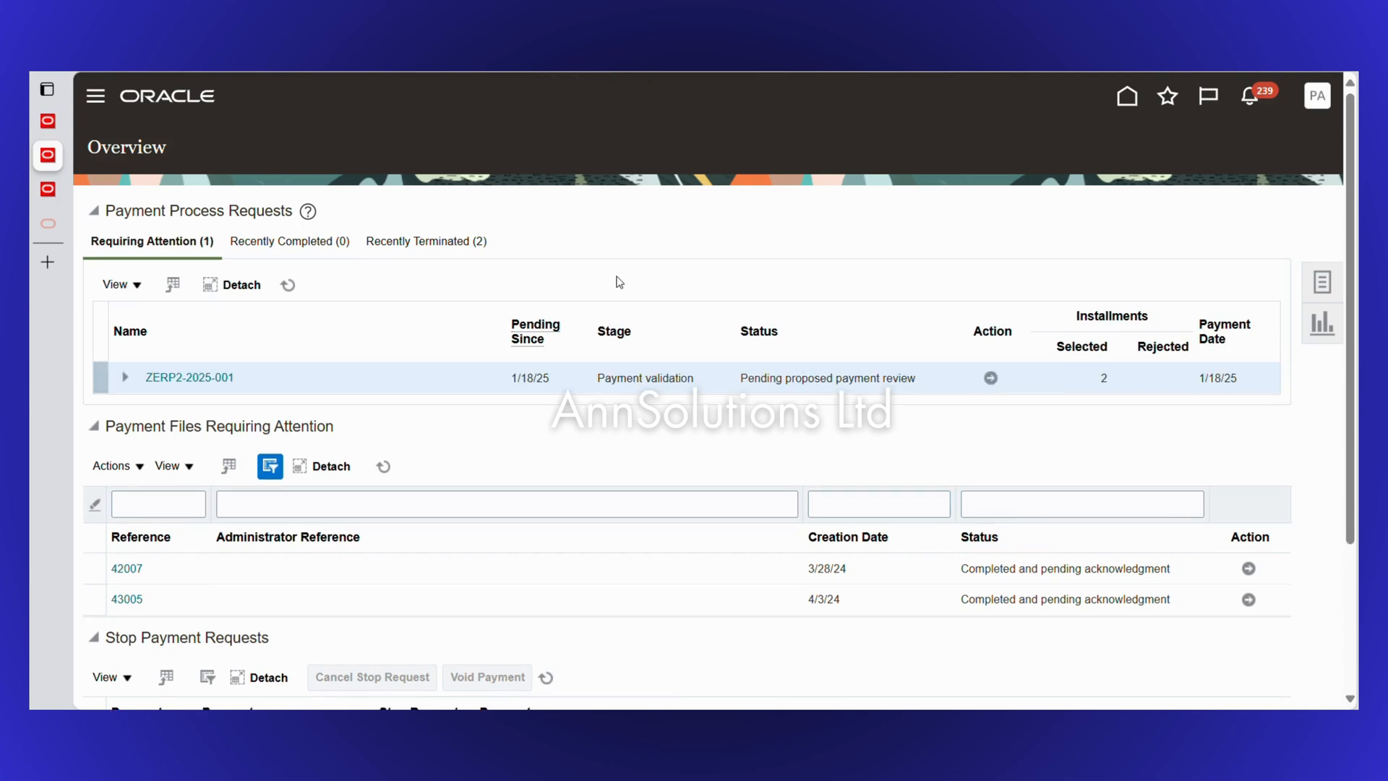
click(990, 379)
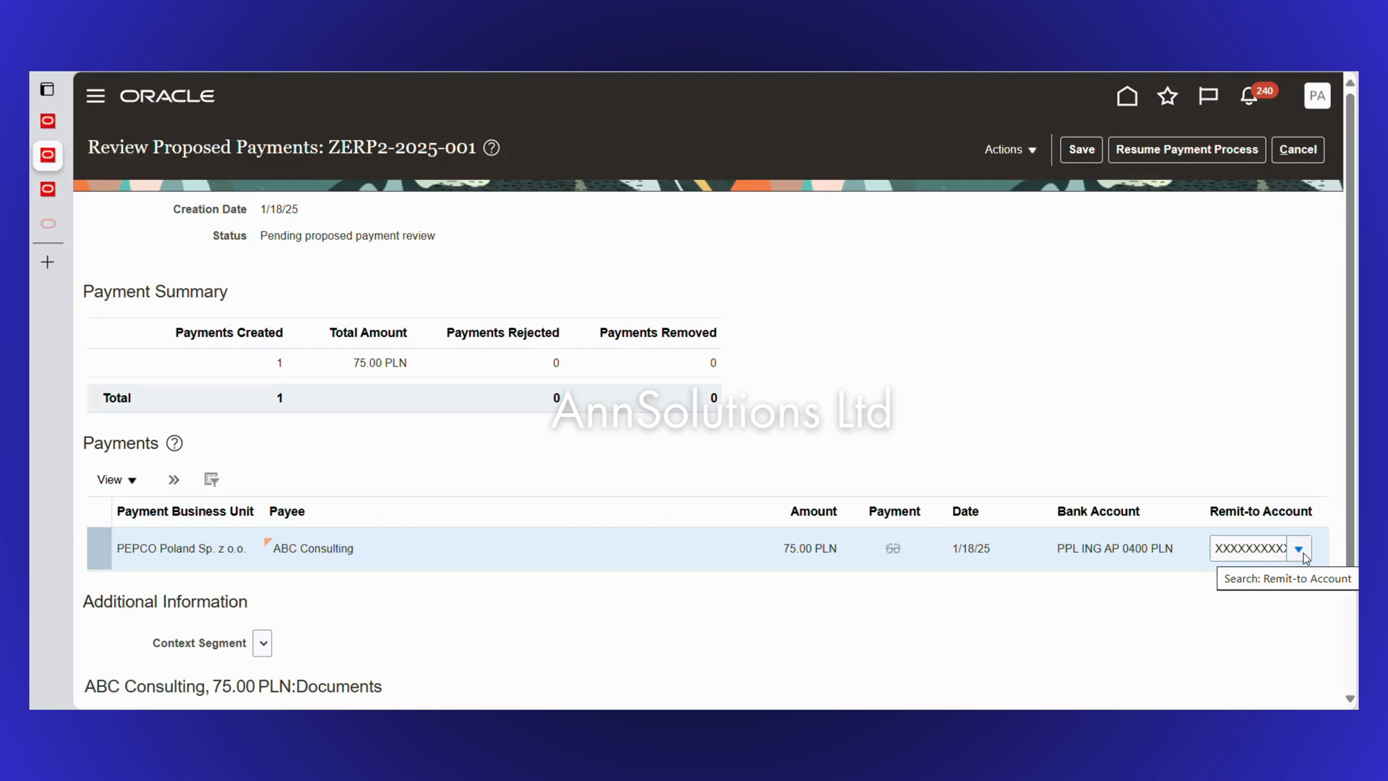
scroll(750, 553, down, 3)
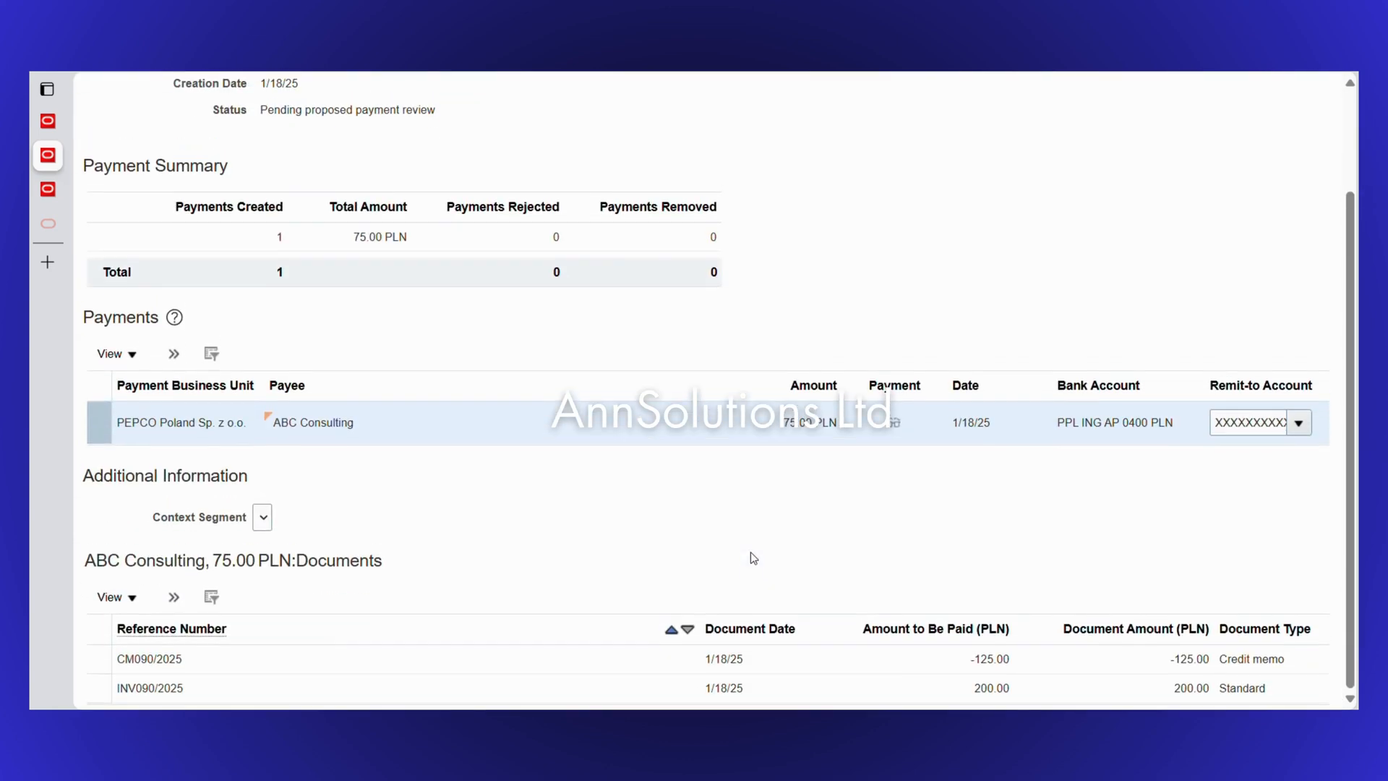
scroll(750, 558, up, 3)
click(1181, 149)
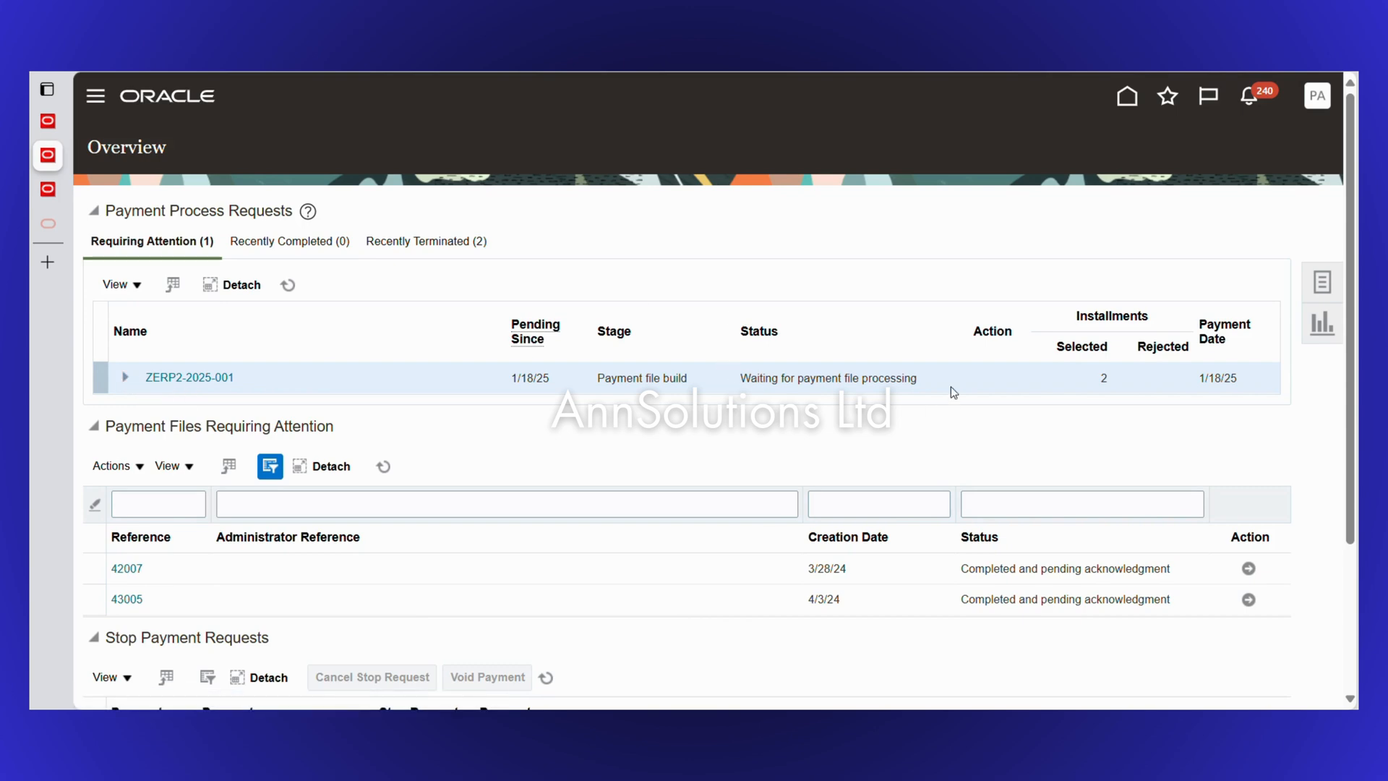
Expand request ZERP2-2025-001 to show its payment file and refresh the payment process requests to check the processing status
click(125, 377)
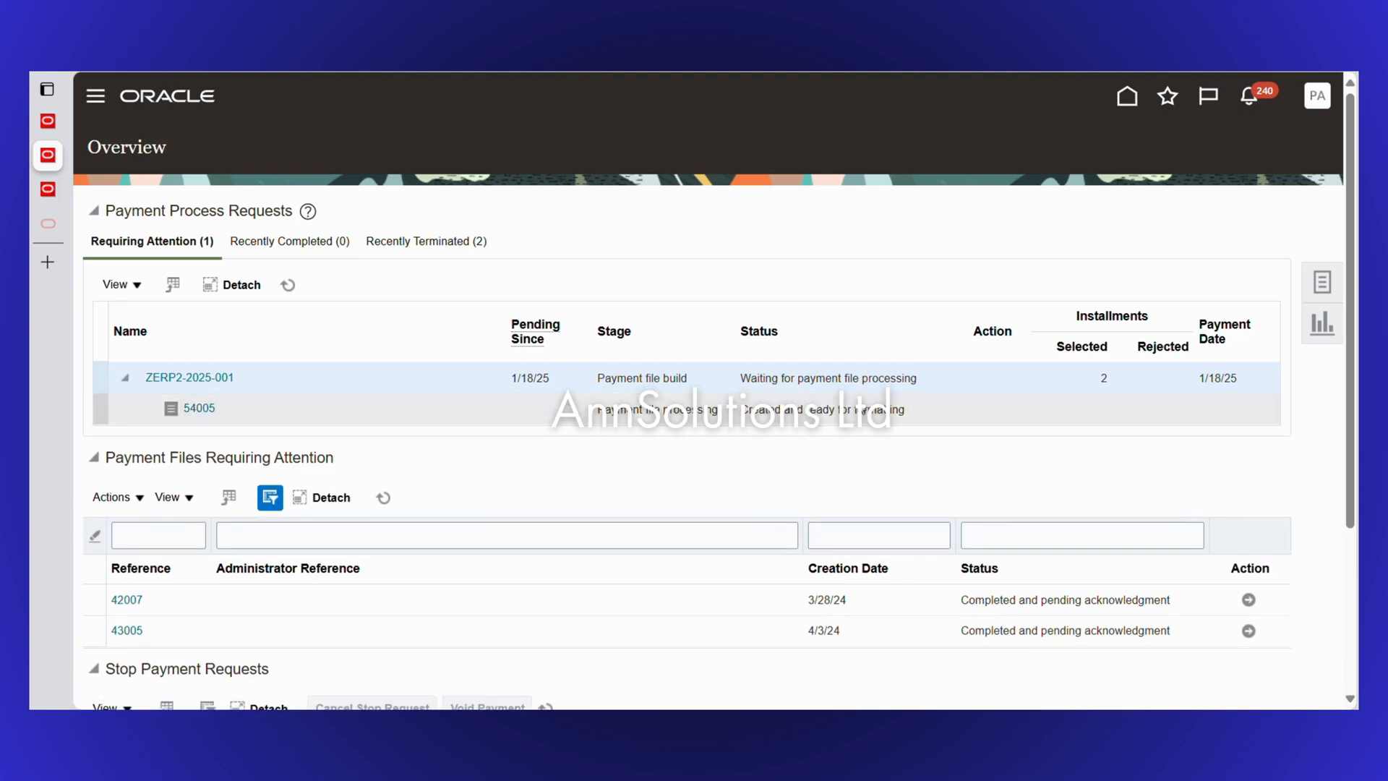
click(287, 285)
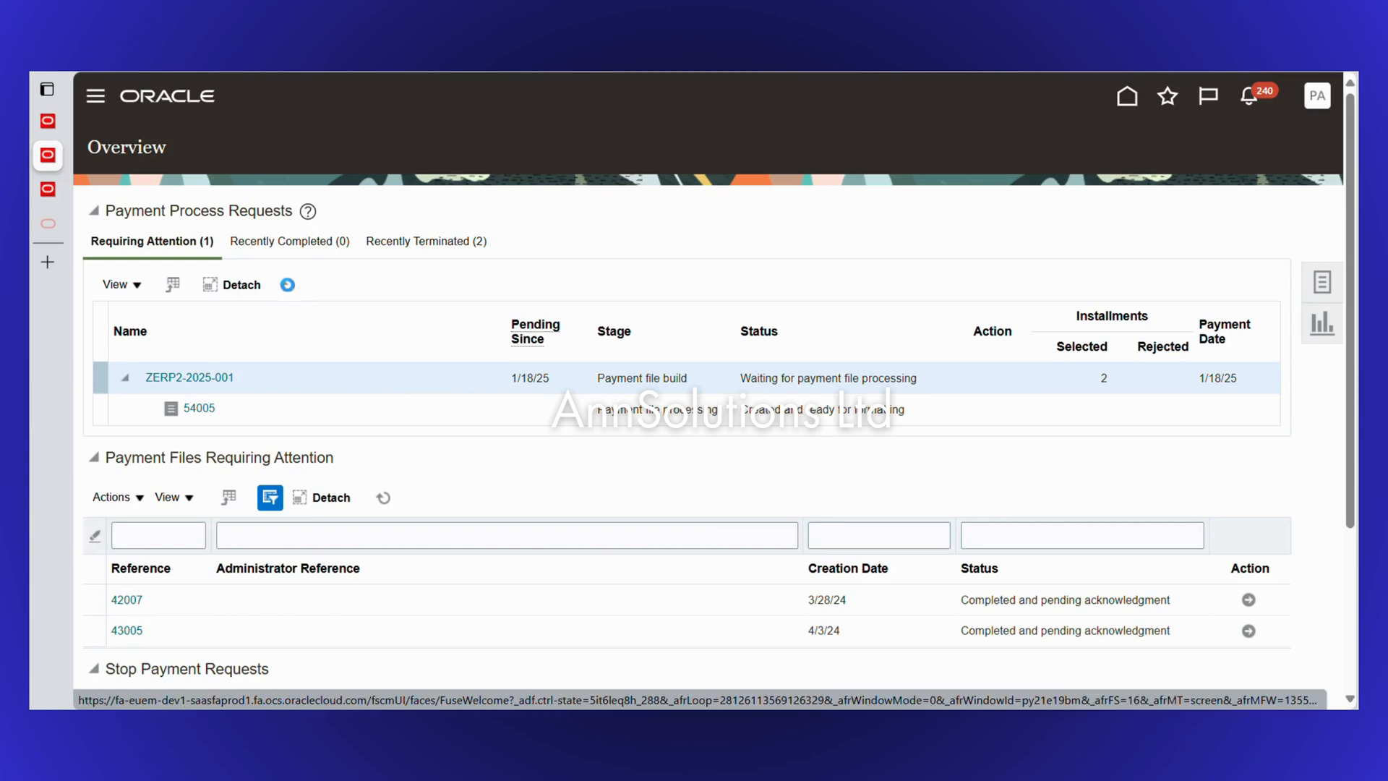
click(288, 286)
click(288, 286)
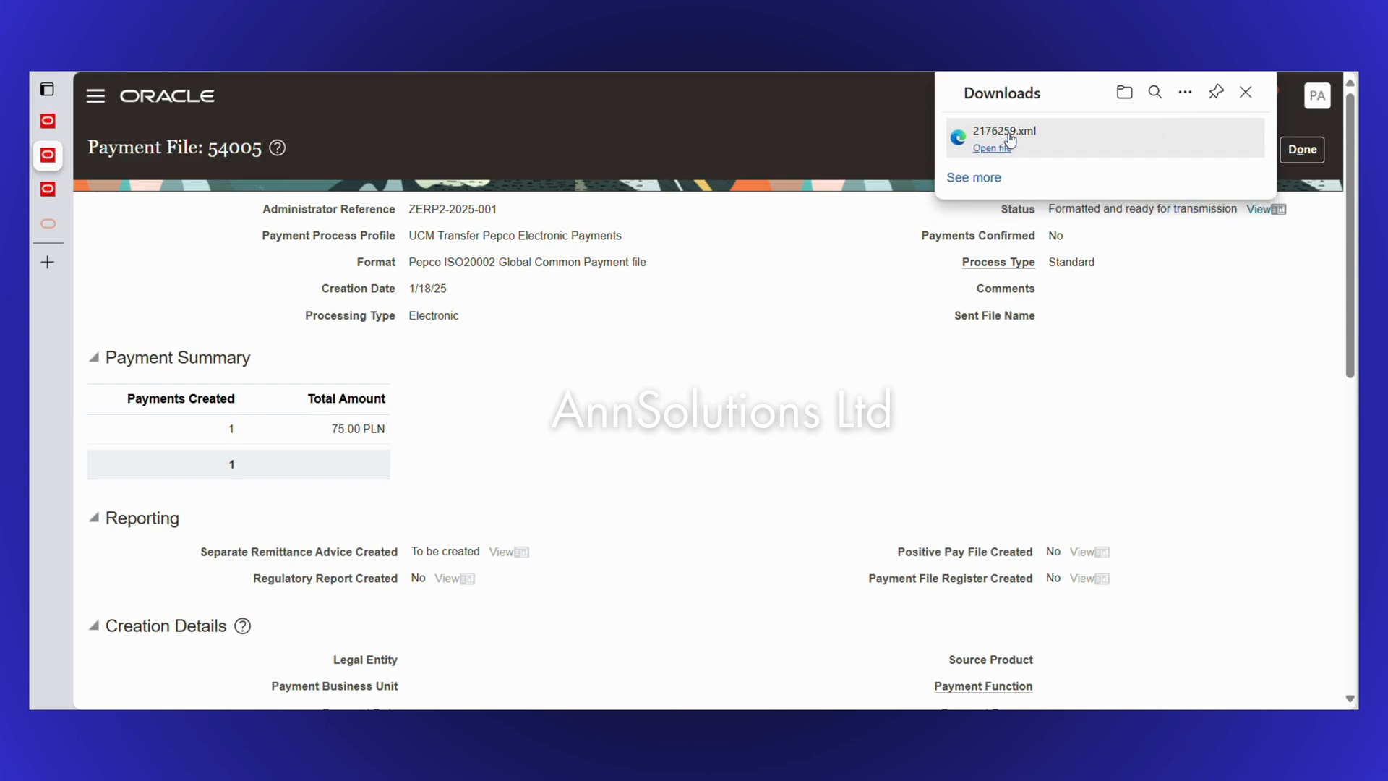
Open the downloaded payment file 2176259.xml and examine its control sum, debtor, creditor and instructed amount entries
click(1010, 139)
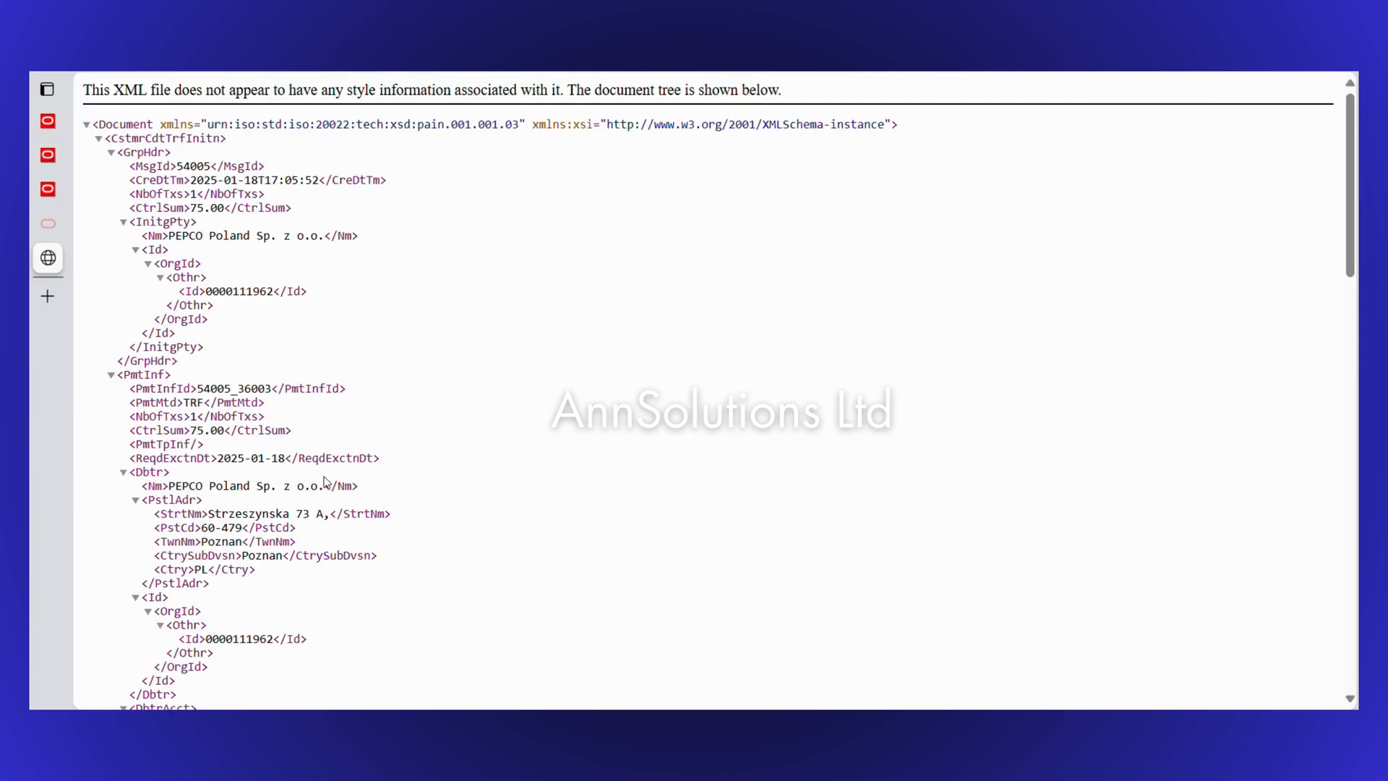
scroll(324, 483, down, 1)
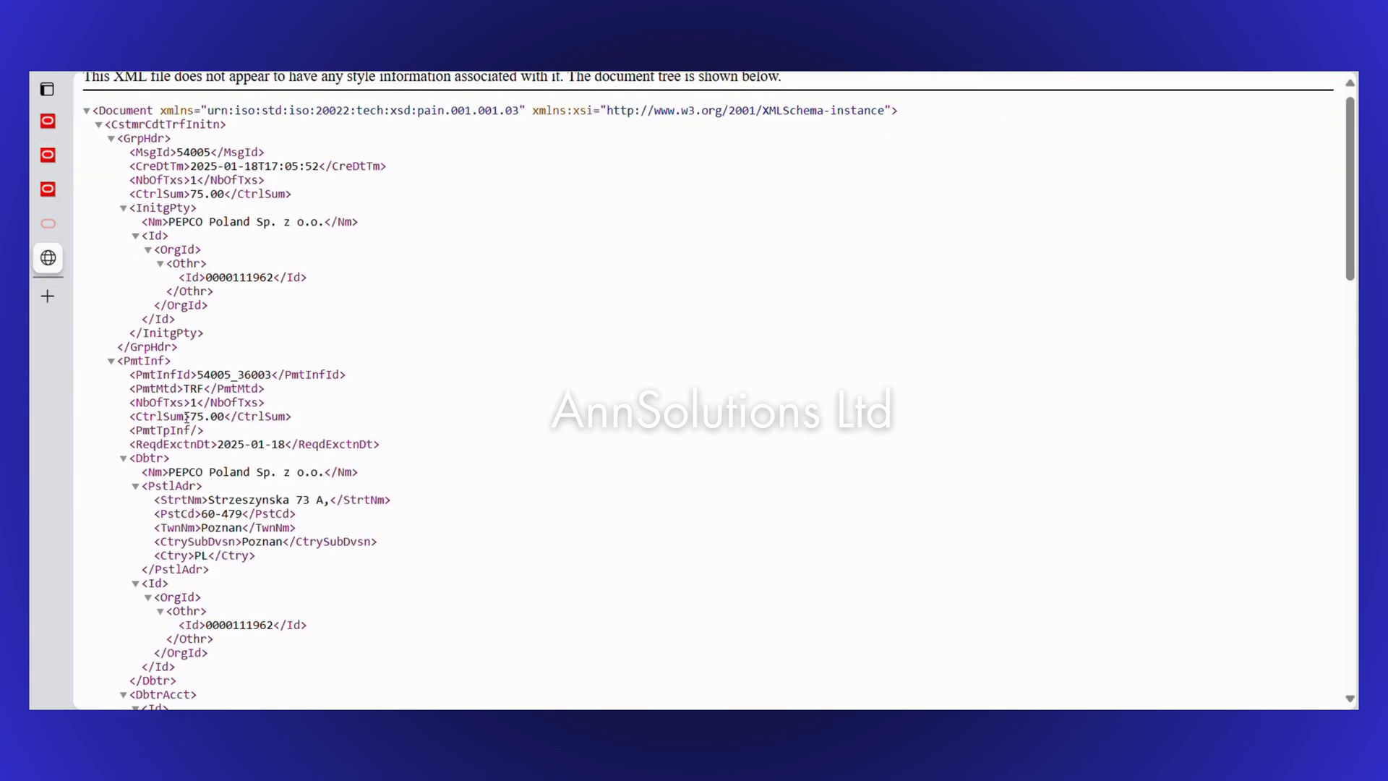
drag(186, 417, 275, 412)
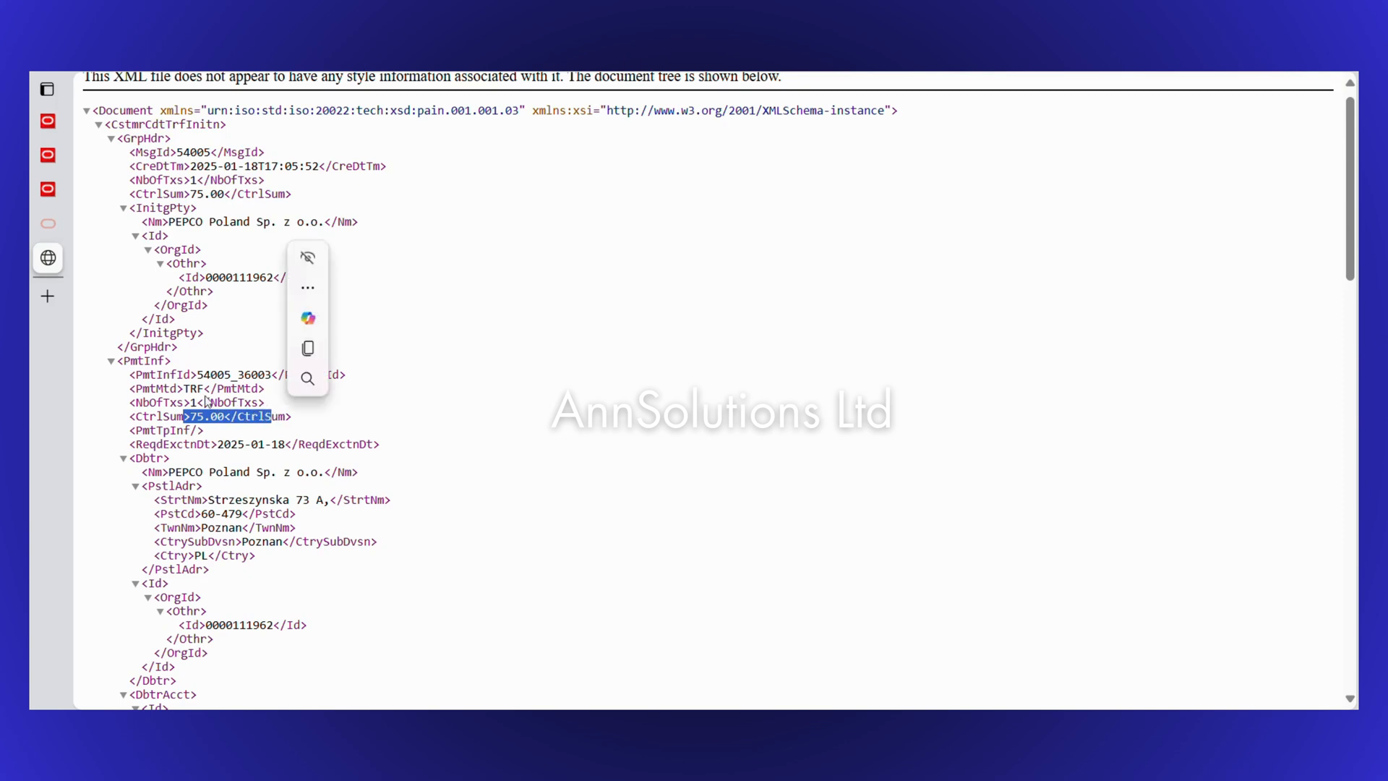
click(177, 381)
scroll(286, 473, down, 3)
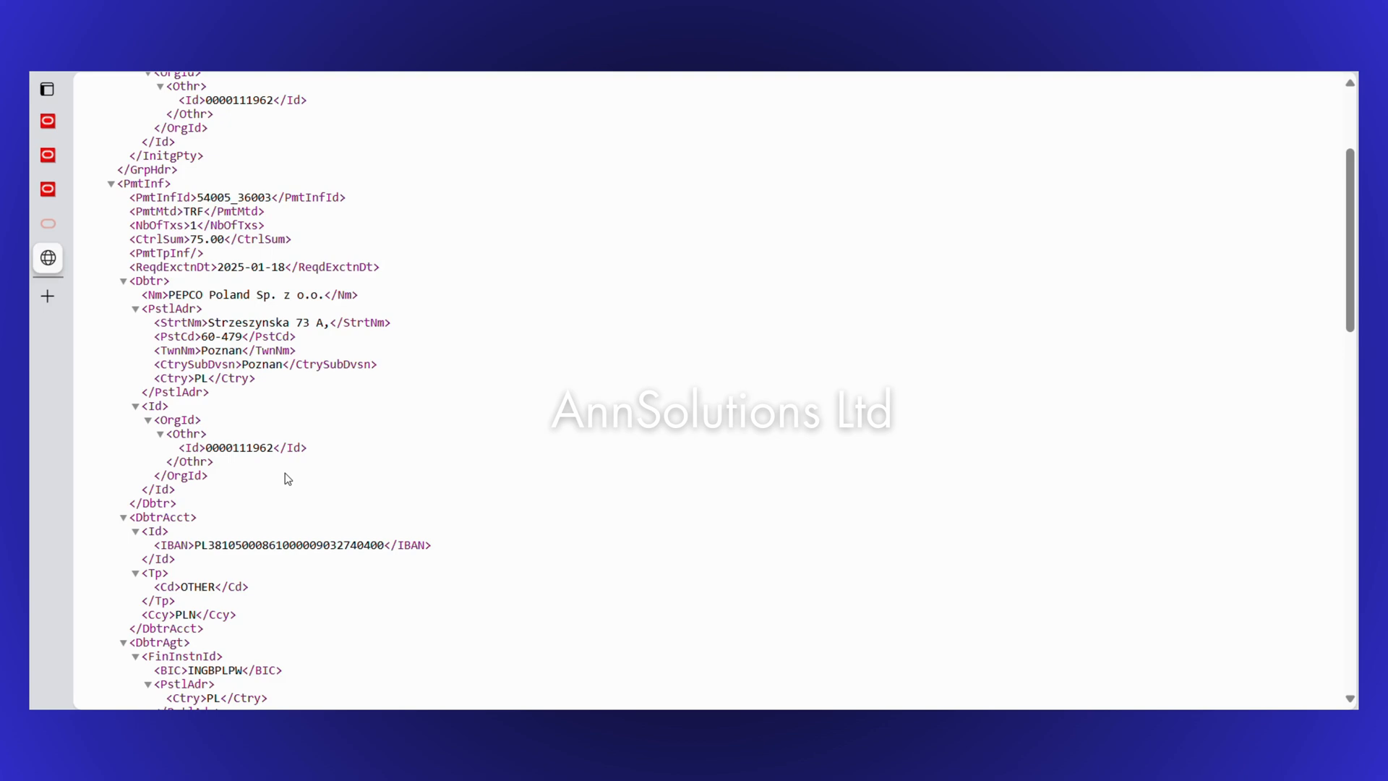
scroll(287, 479, down, 10)
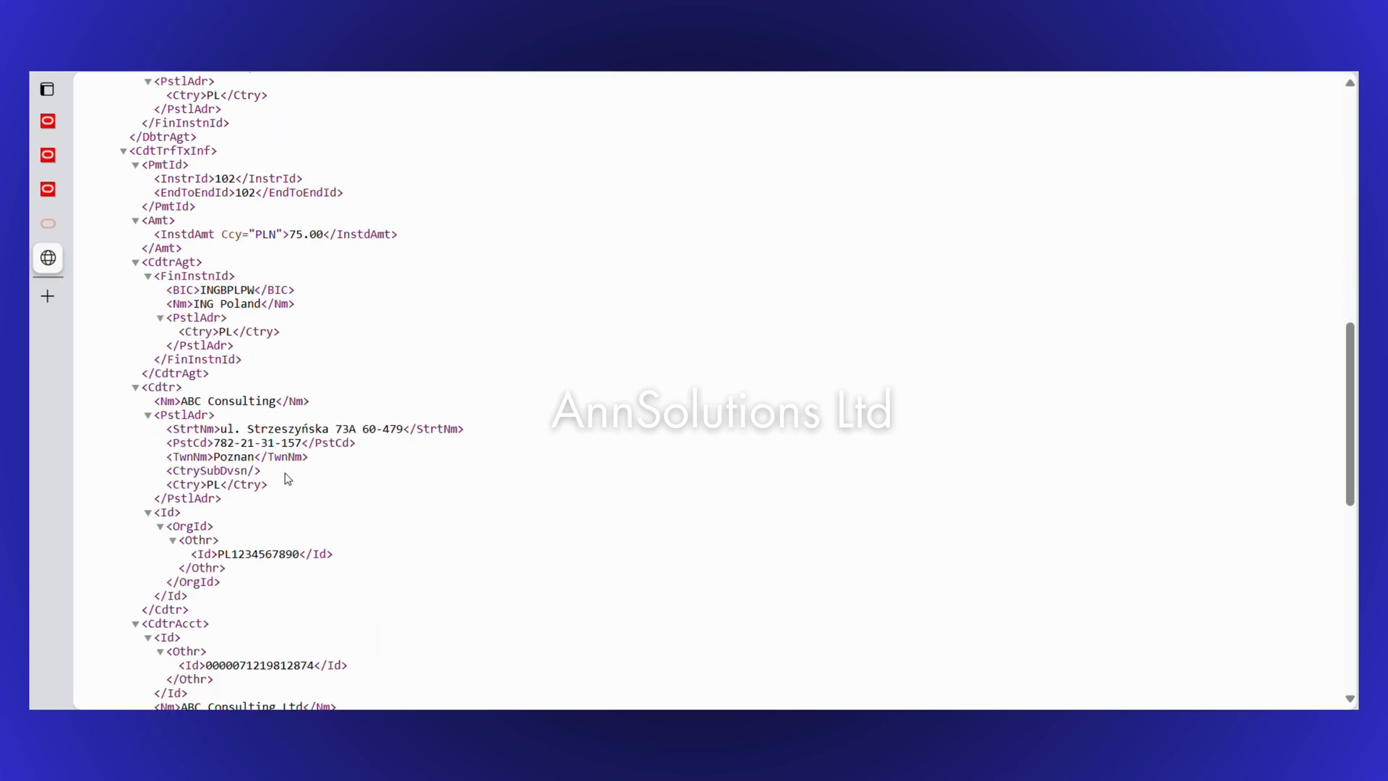
scroll(287, 479, up, 15)
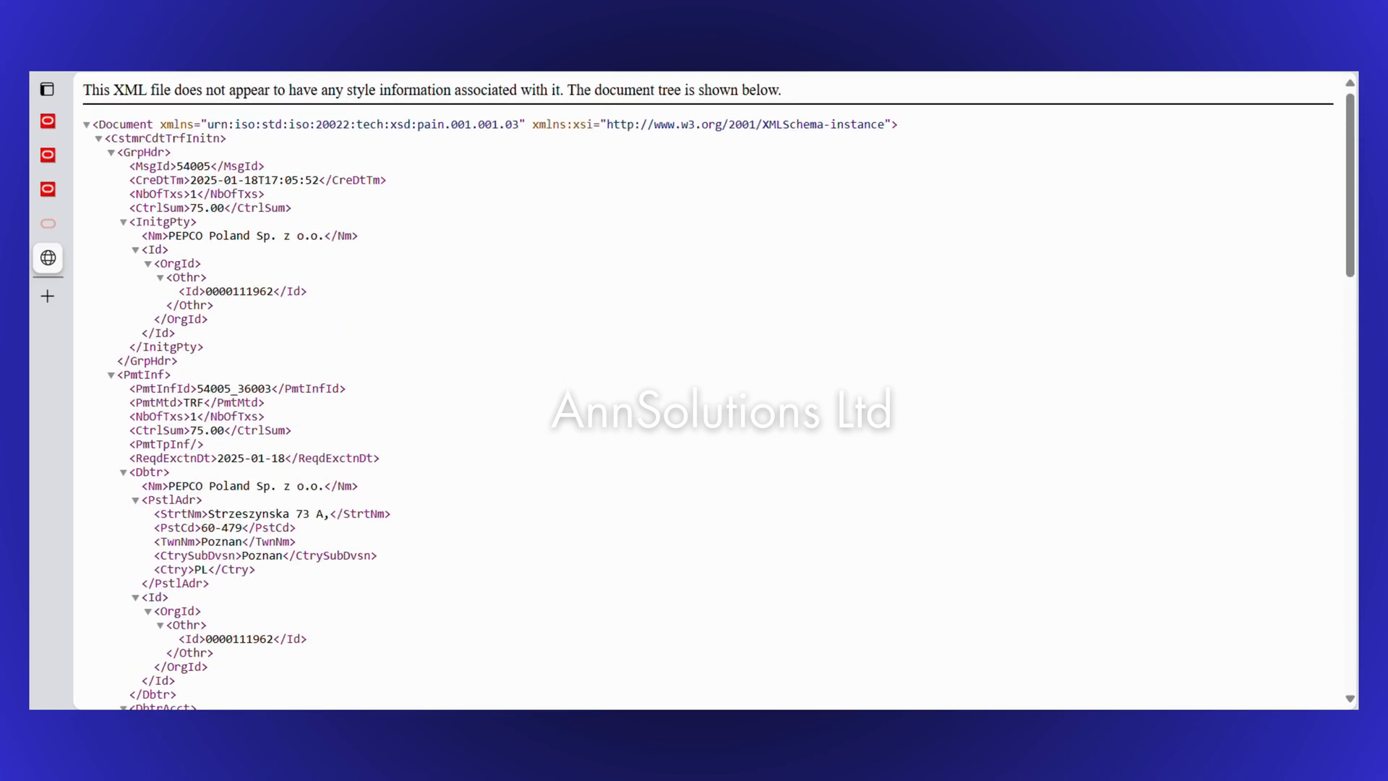
Close payment file 54005, refresh the recently completed payment process requests, and expand ZERP2-2025-001
mouse_move(47, 189)
click(102, 181)
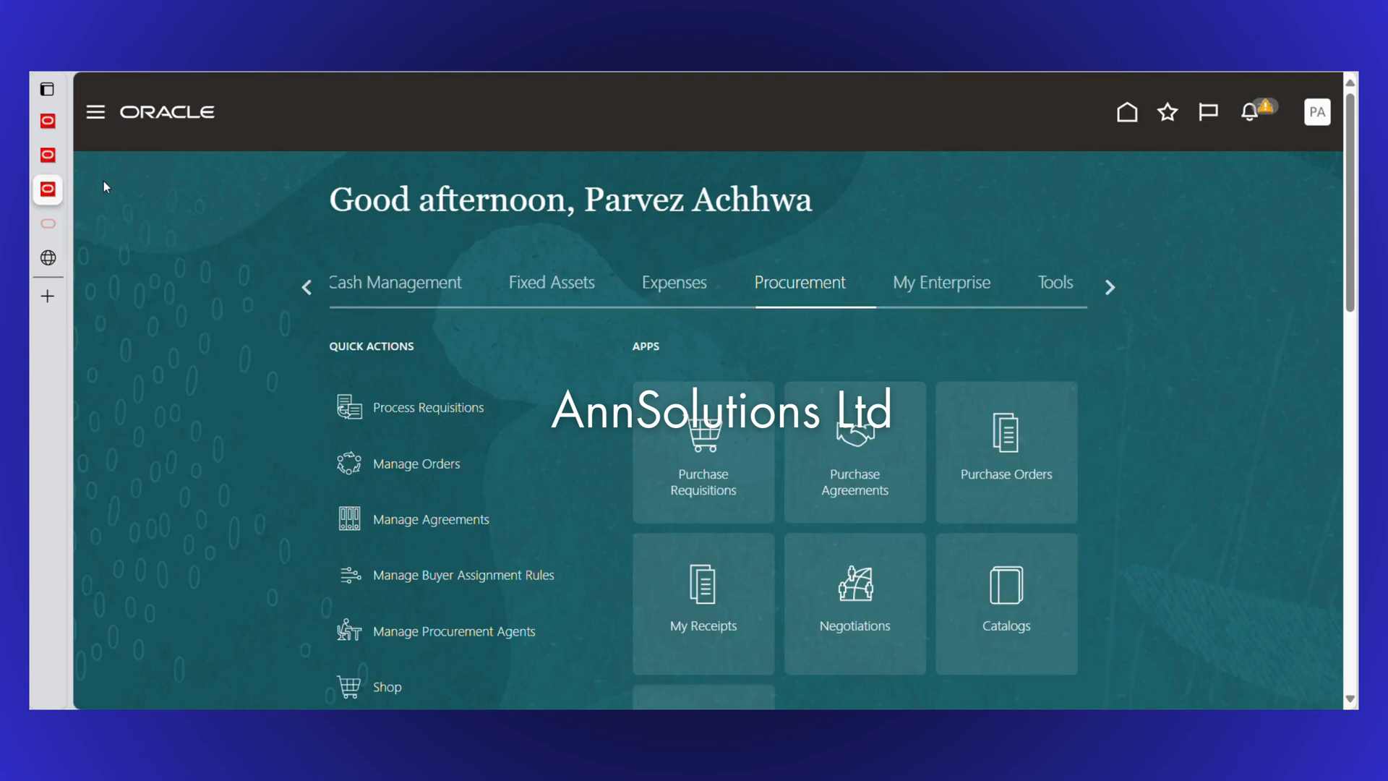
click(47, 154)
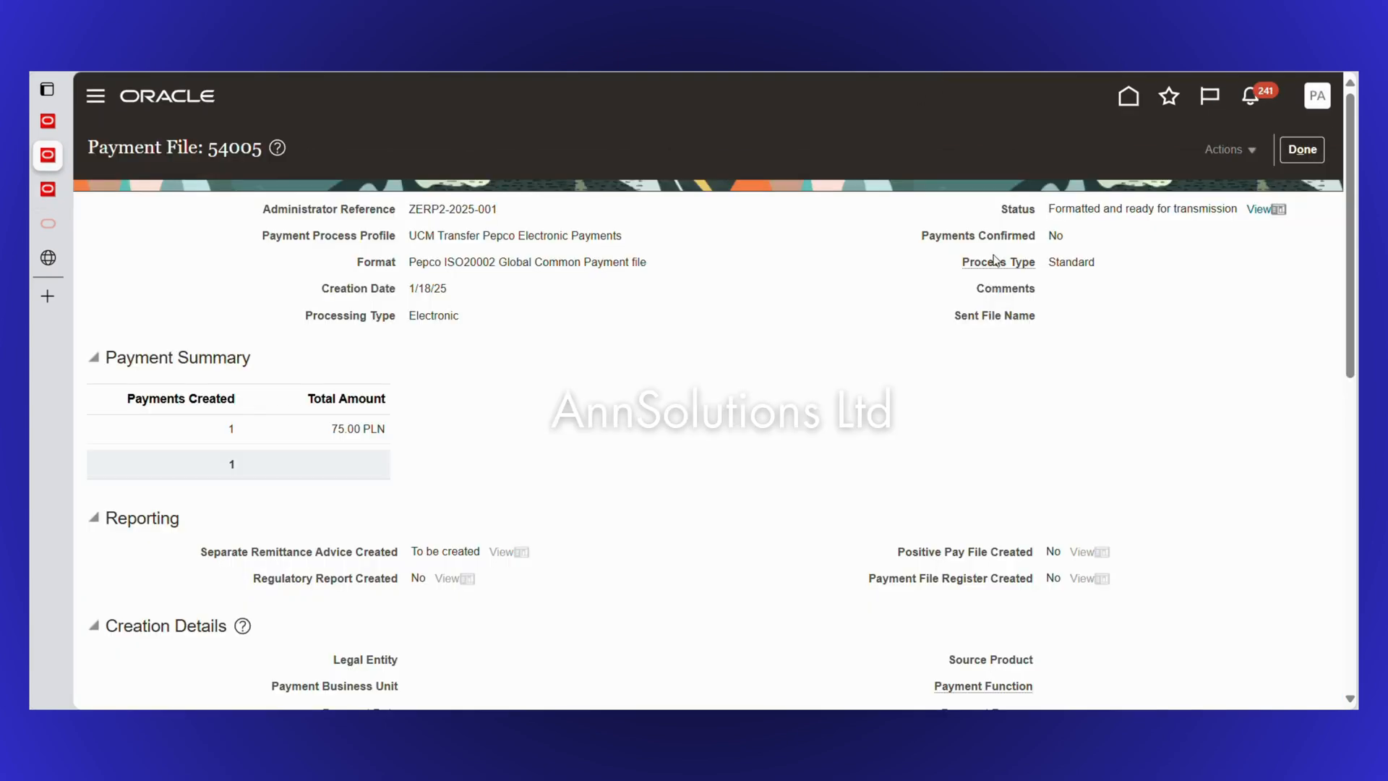
click(1303, 152)
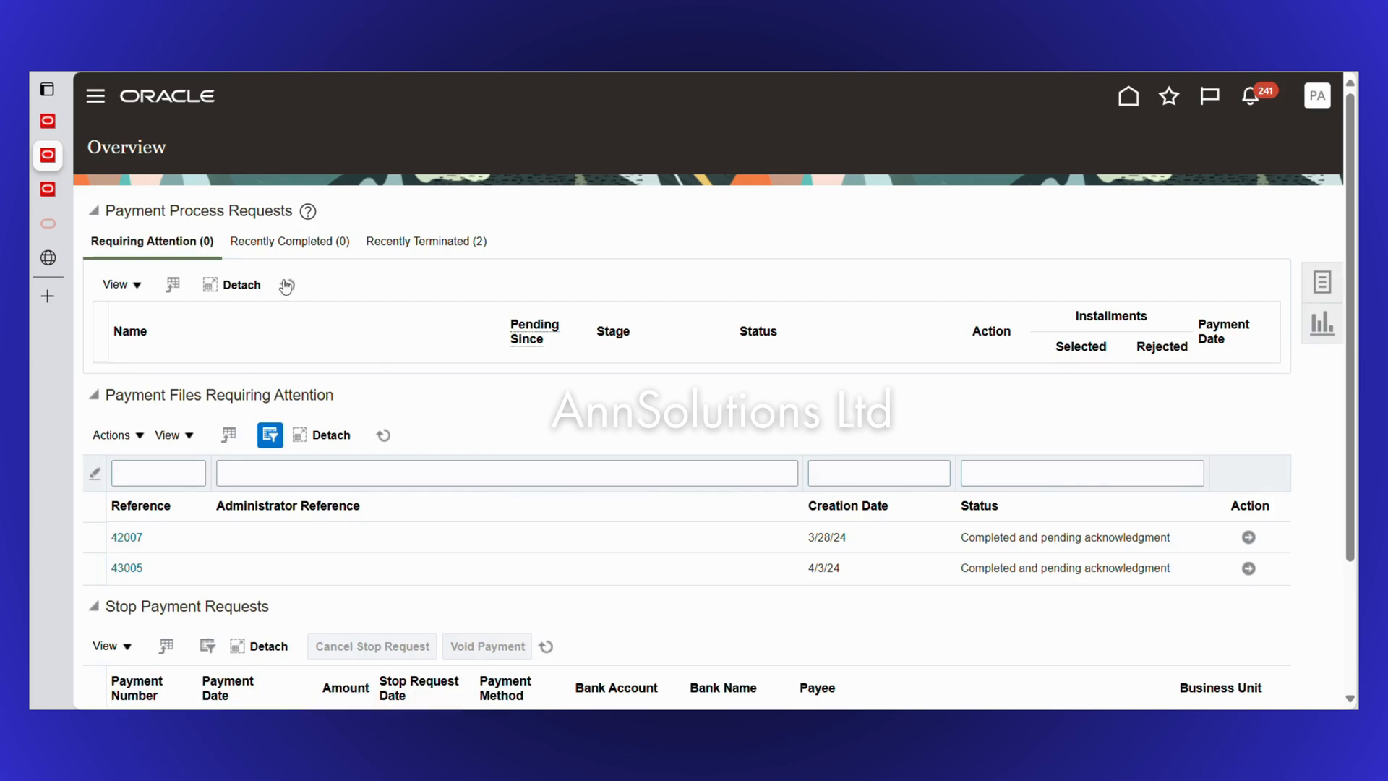
click(301, 241)
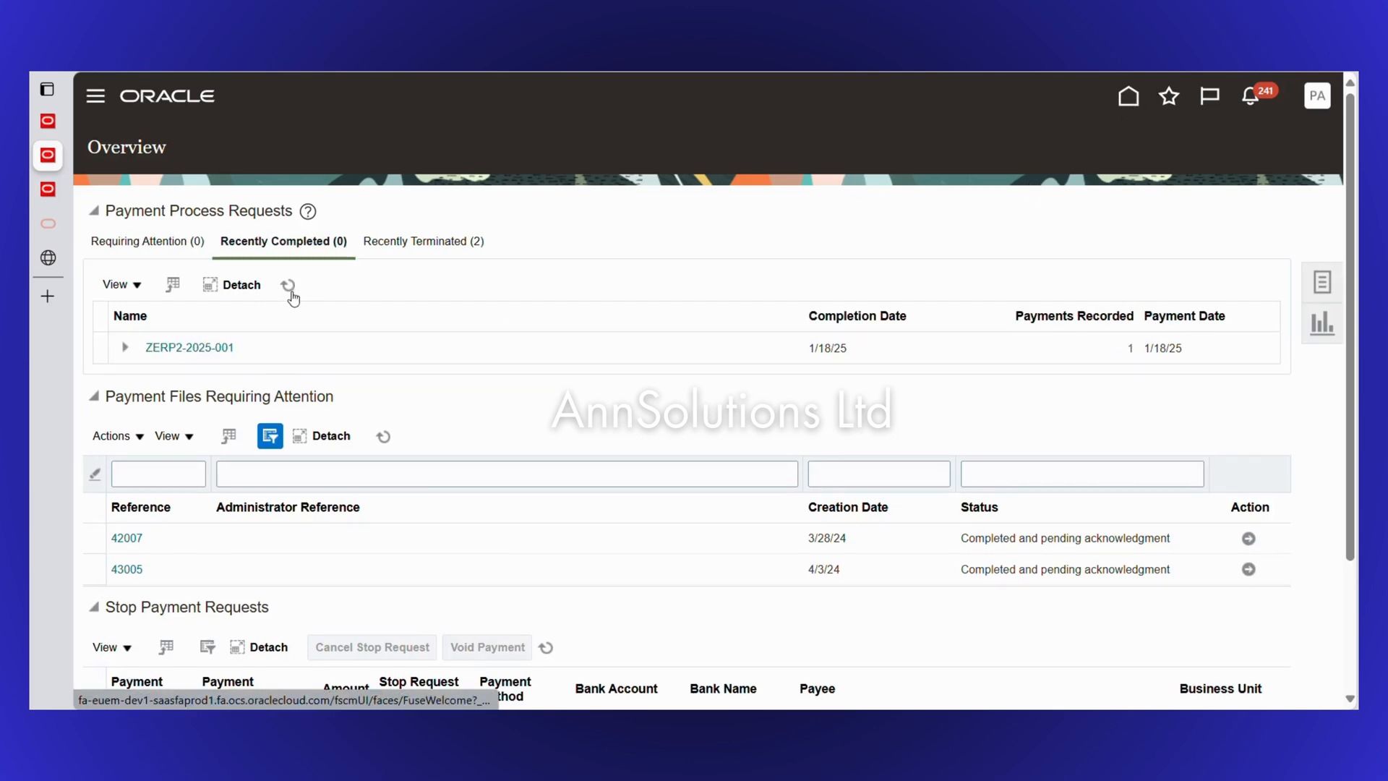
click(289, 290)
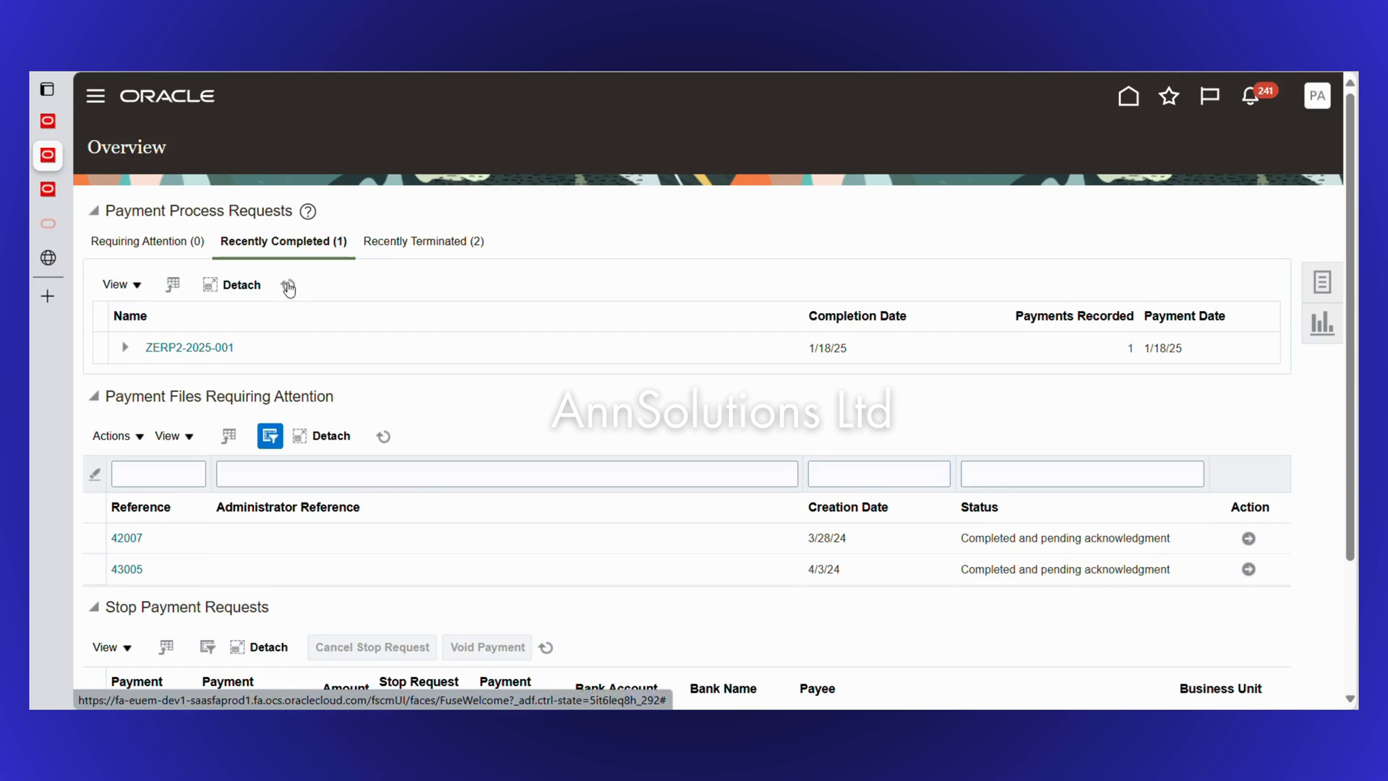
click(127, 348)
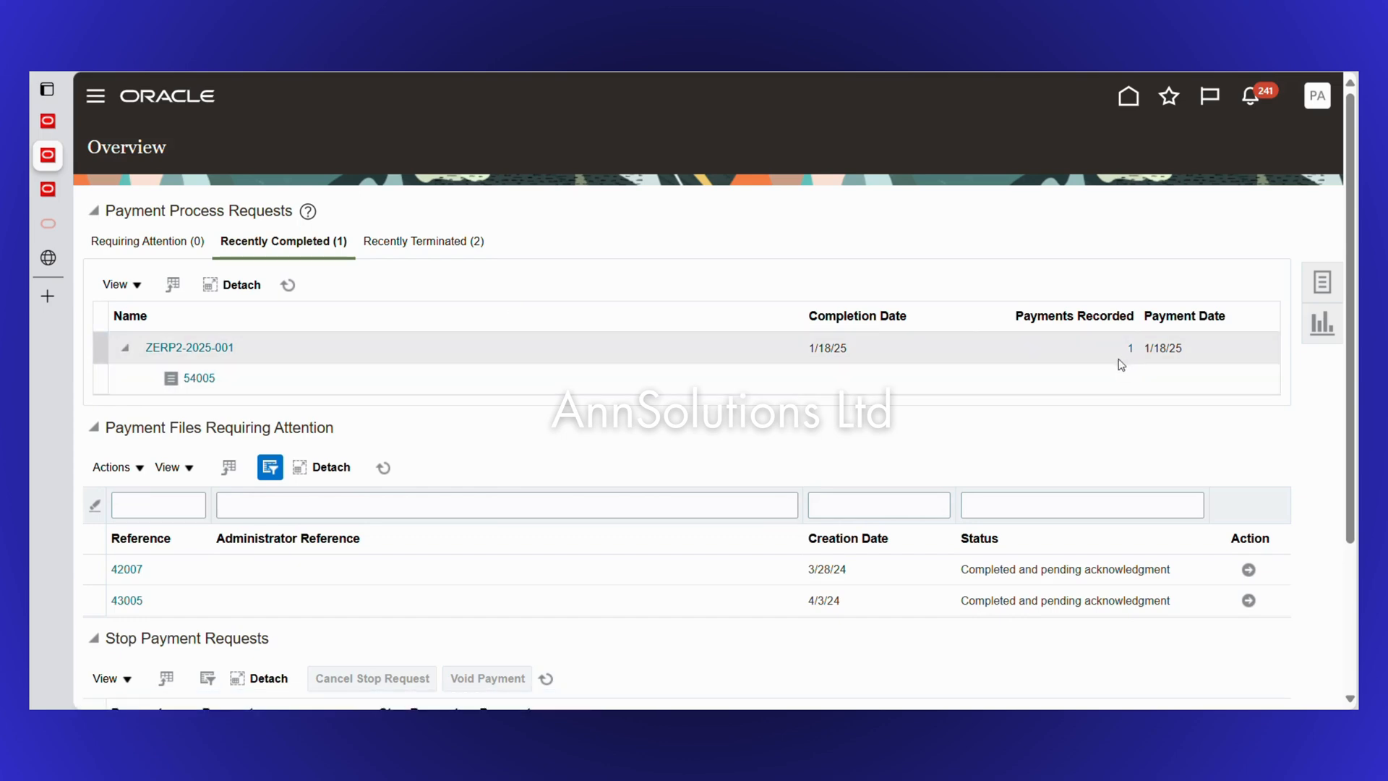
Return to the invoice workbench and refresh the invoice list to check the paid status of INV090/2025 and CM090/2025
mouse_move(52, 121)
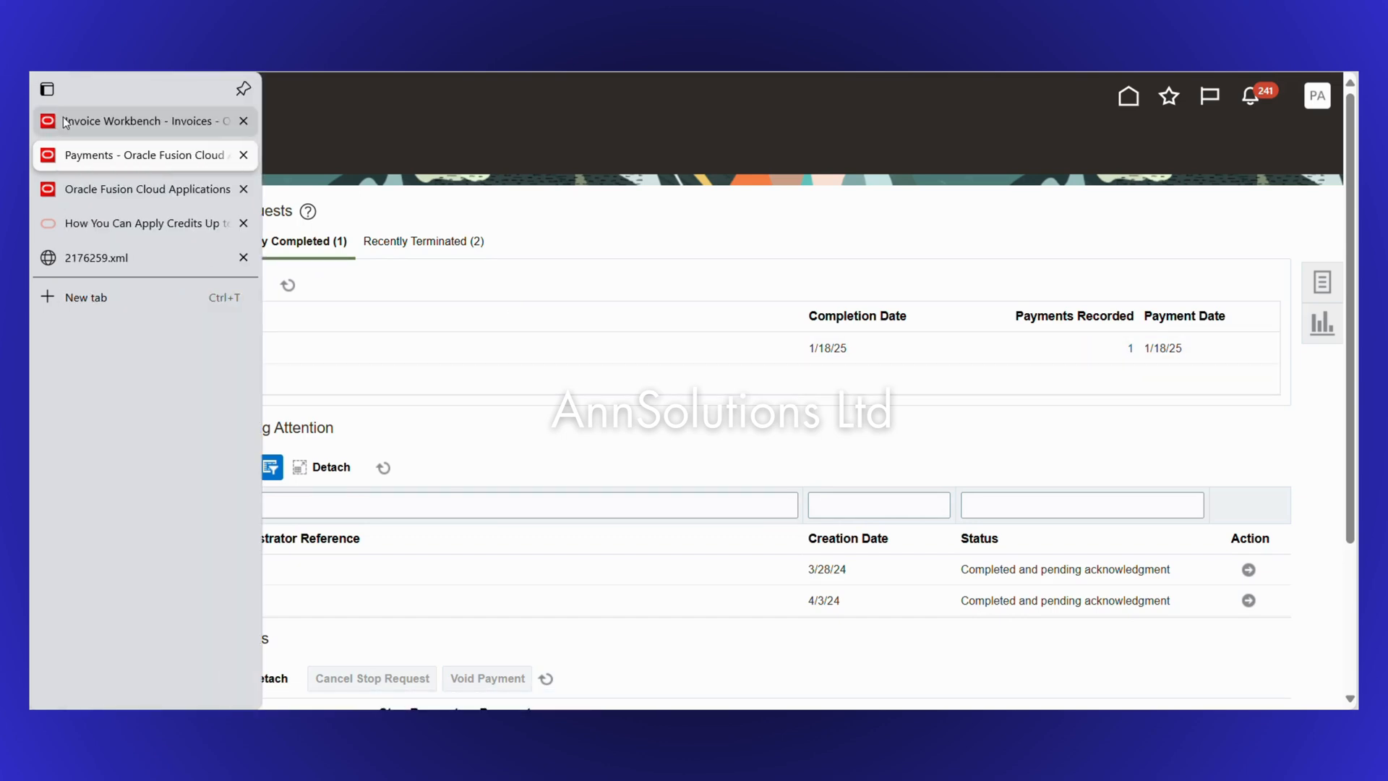
click(72, 123)
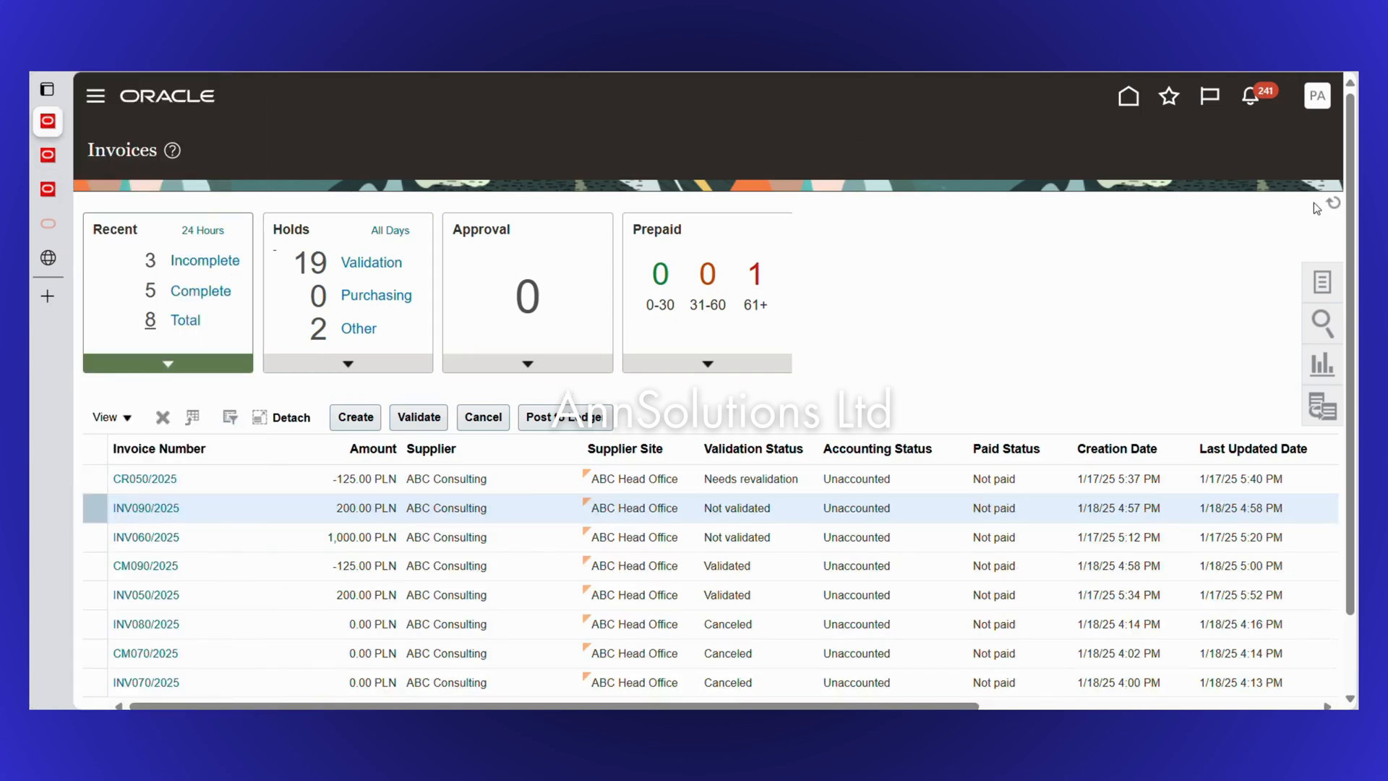
click(1334, 204)
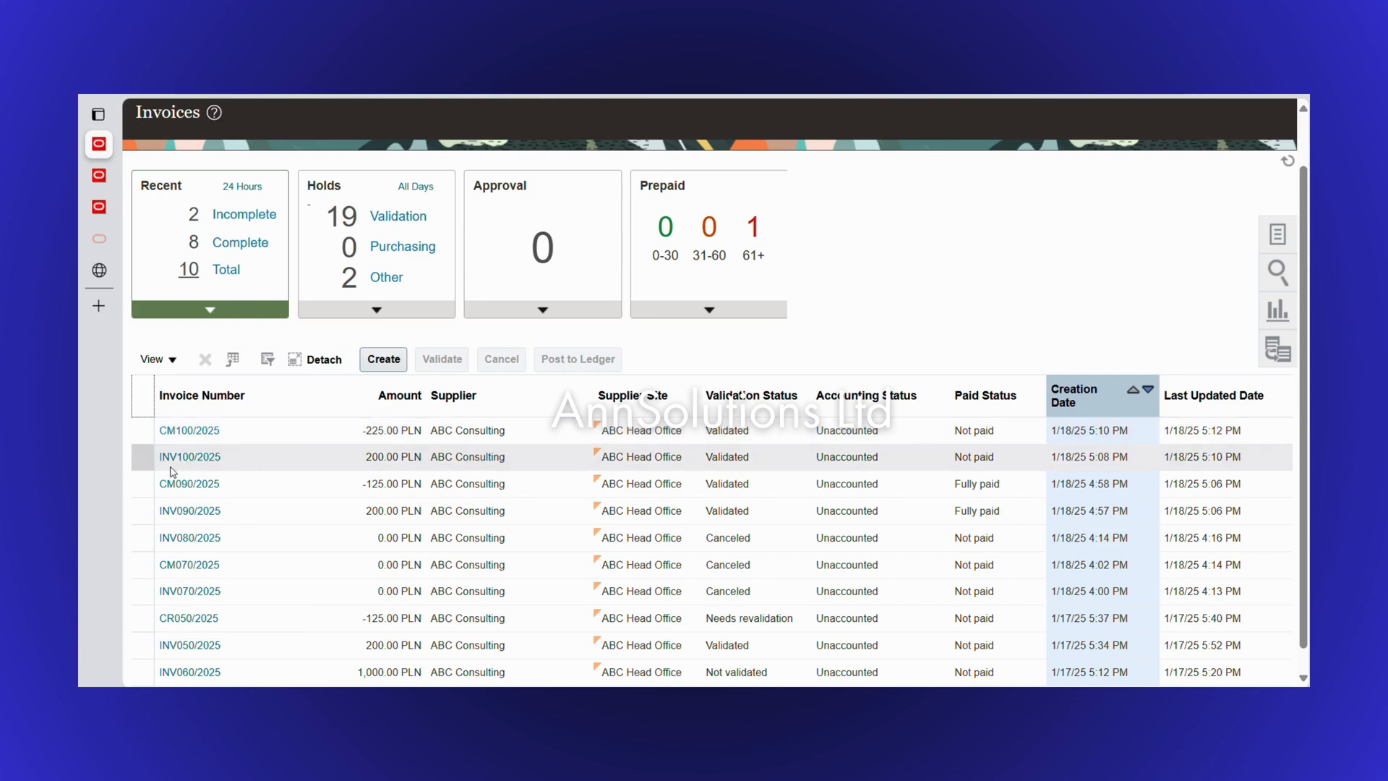
Review the amount and invoice group of invoice INV100/2025 and credit memo CM100/2025, closing each without changes
click(189, 456)
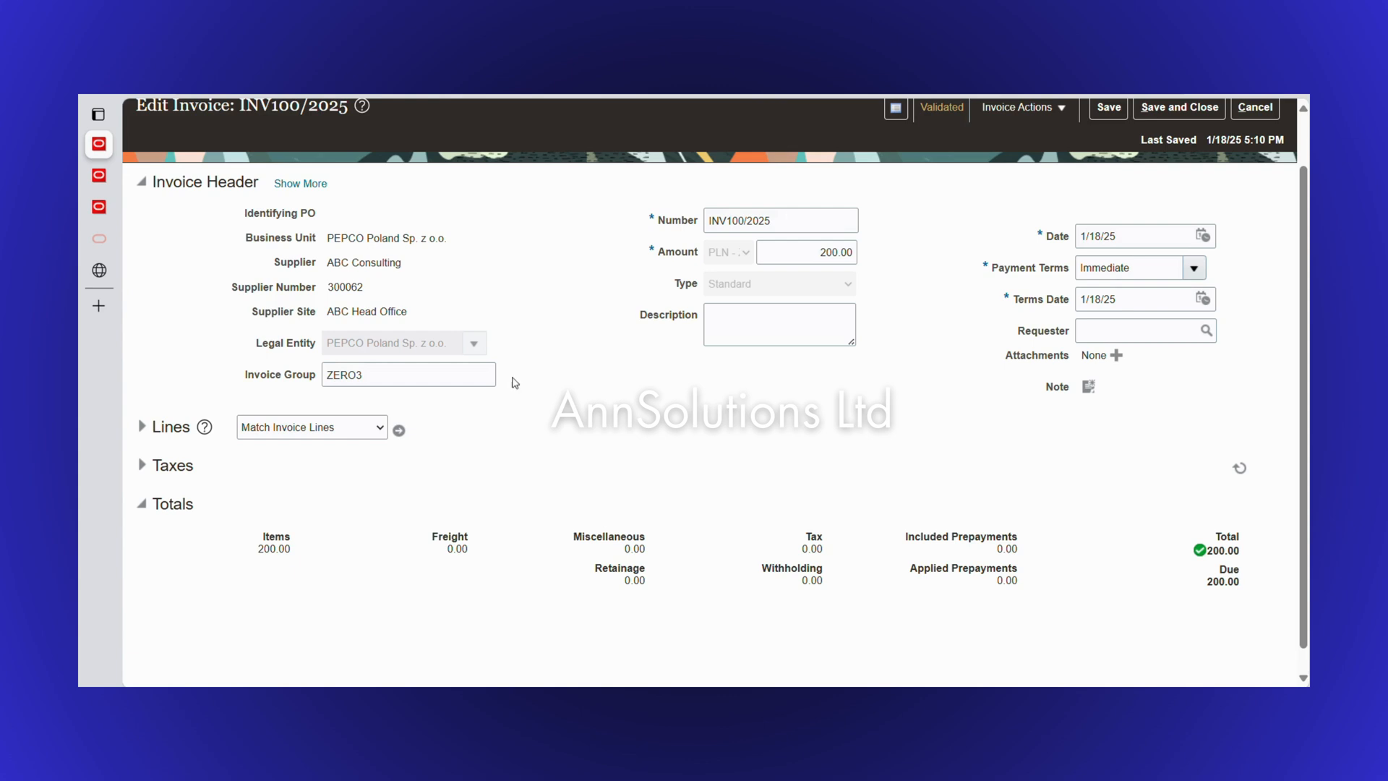
click(404, 372)
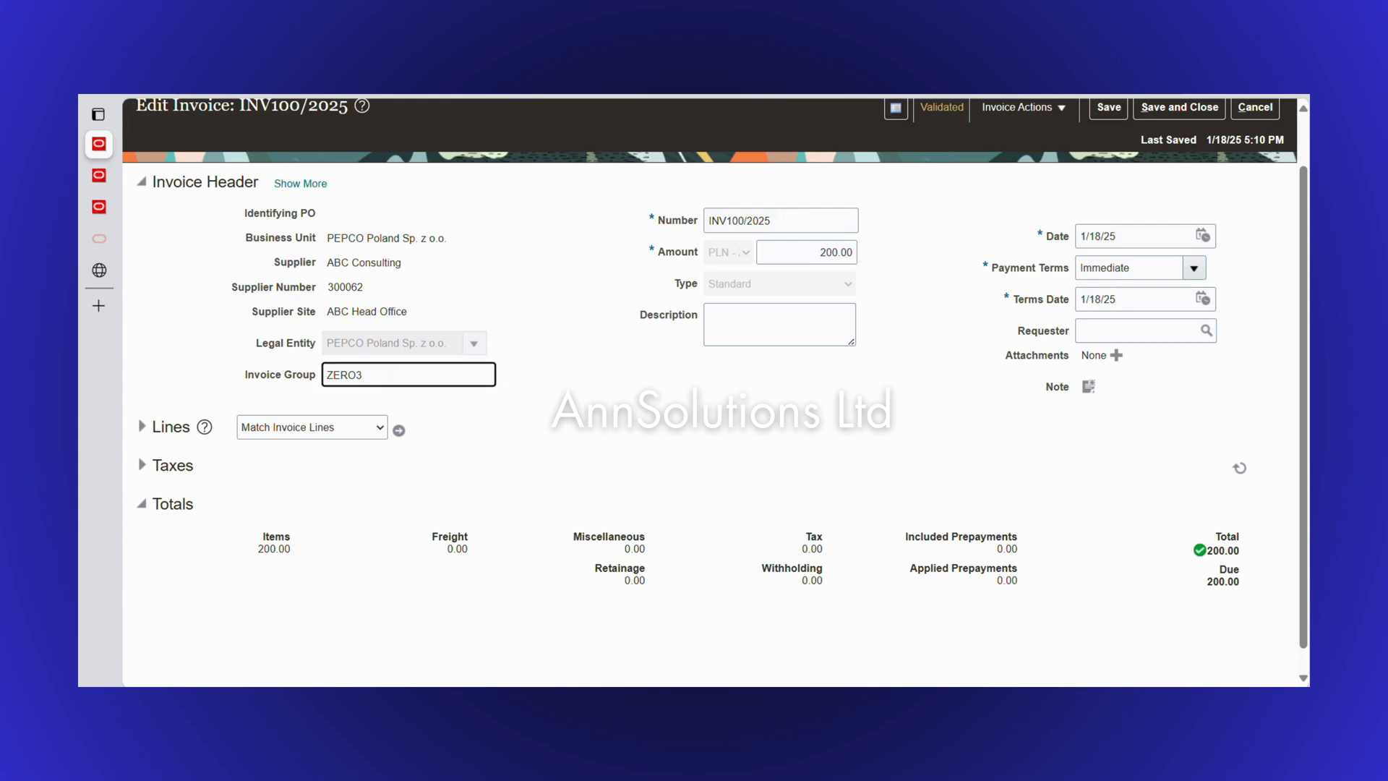
scroll(1189, 166, up, 1)
click(1255, 165)
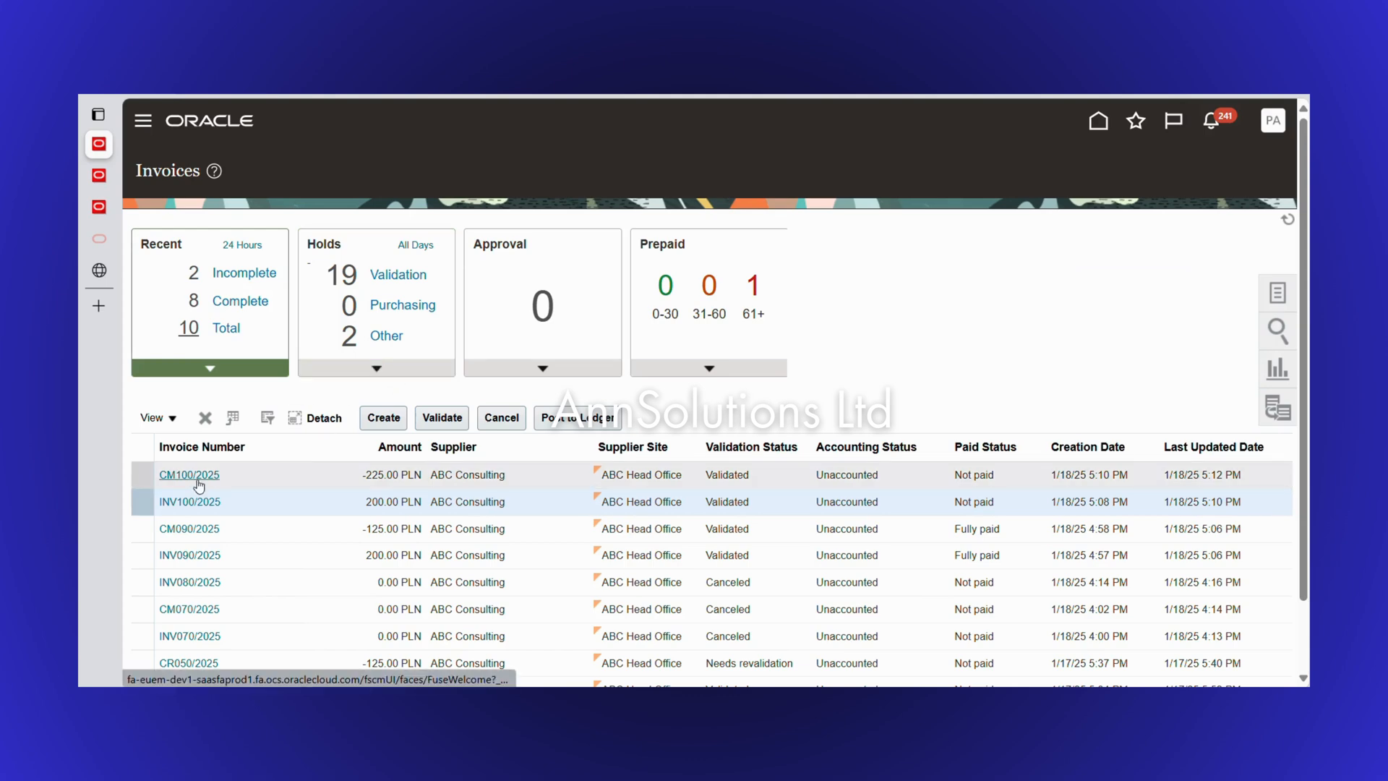
click(193, 481)
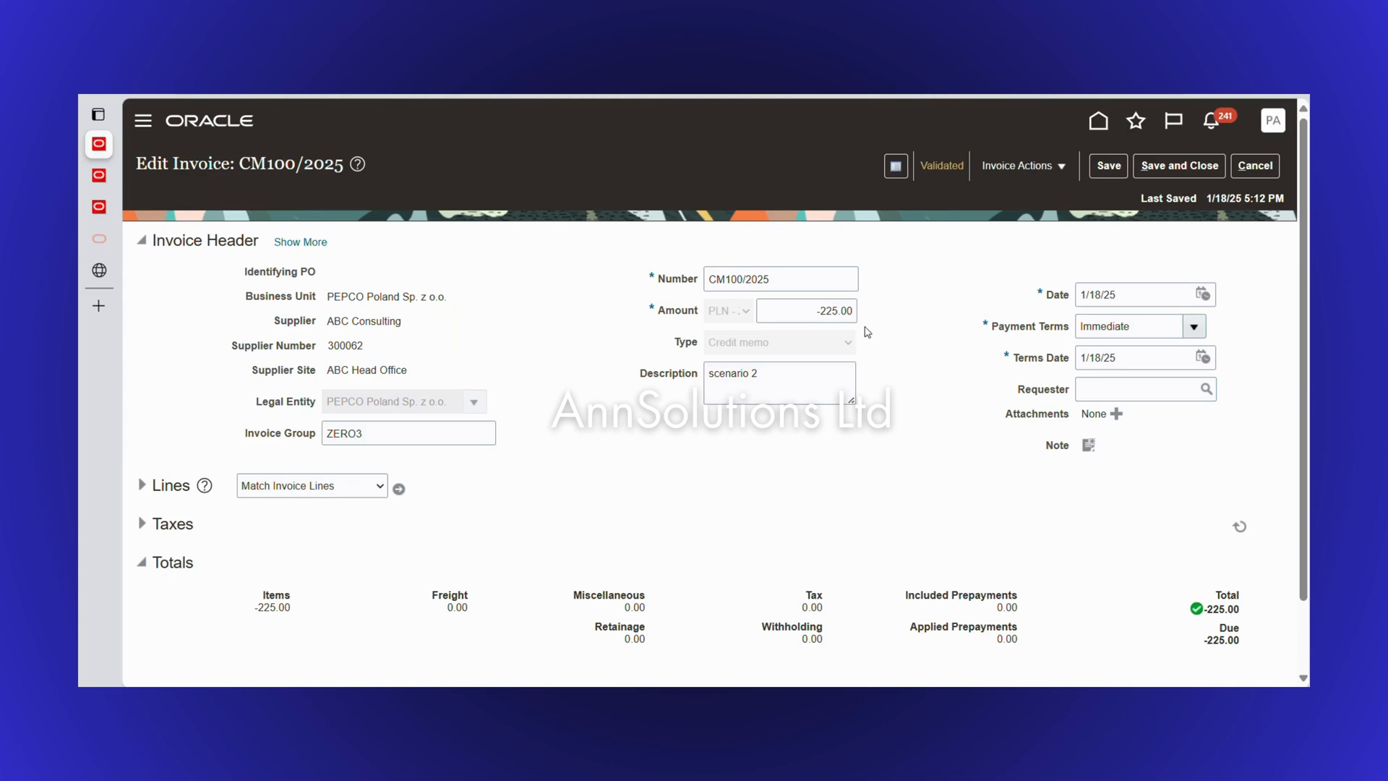
click(1255, 167)
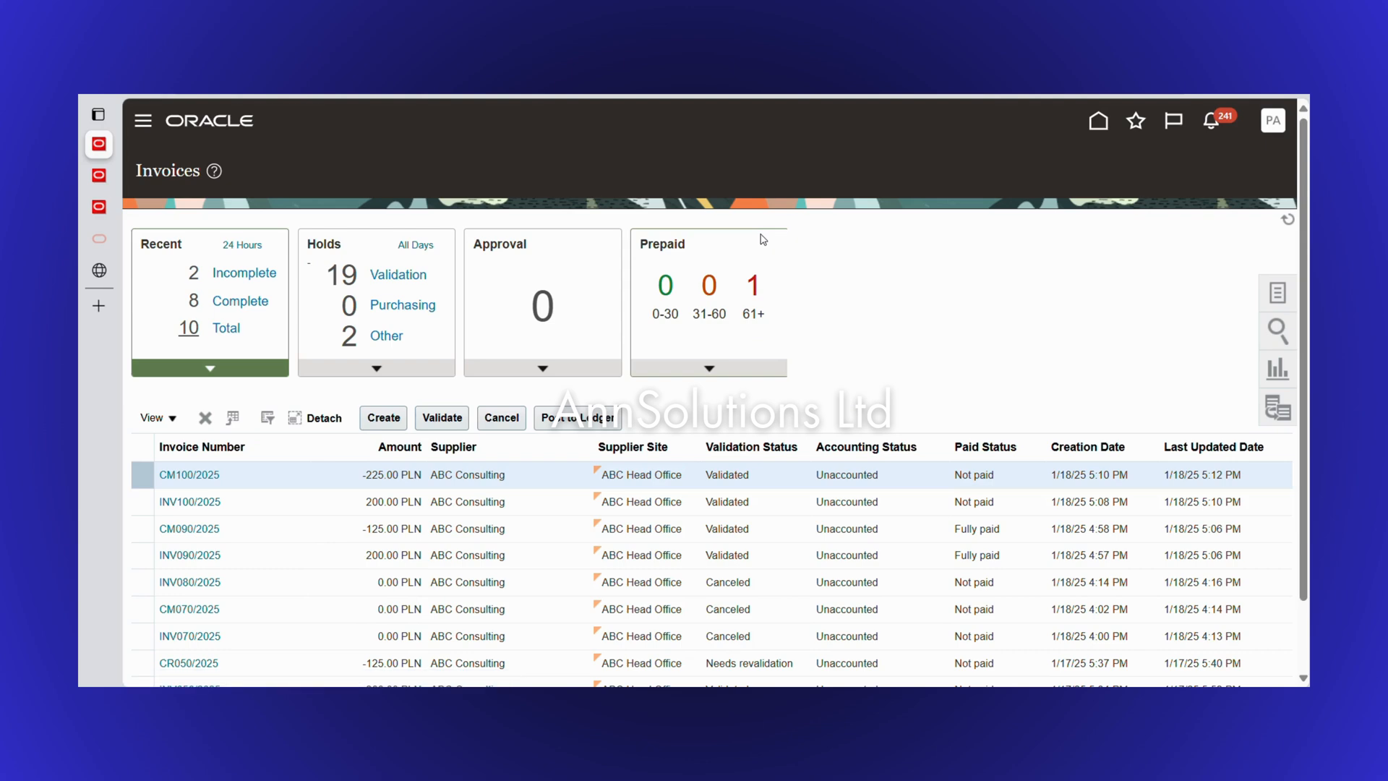
Start a new payment process request from the payments overview and name it ZERO3-2025
click(101, 175)
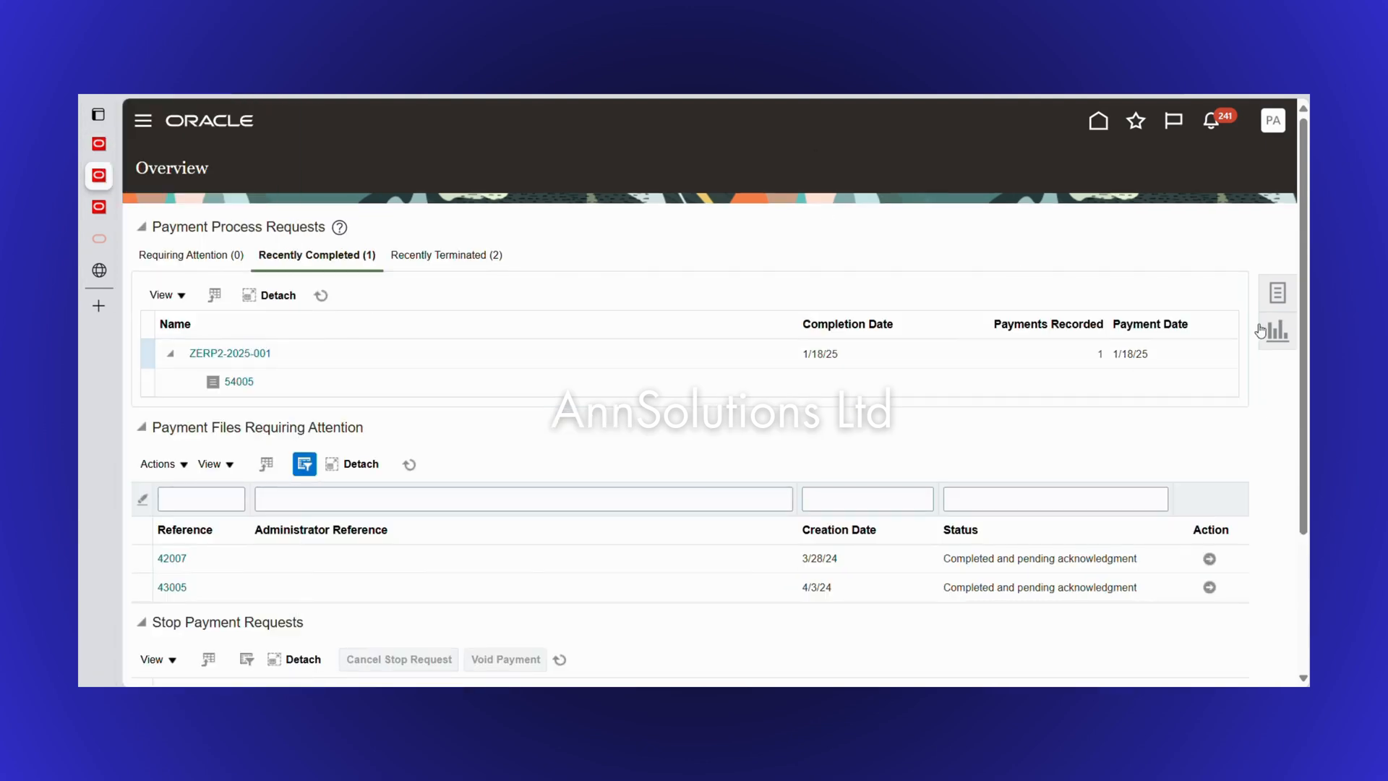
click(1280, 273)
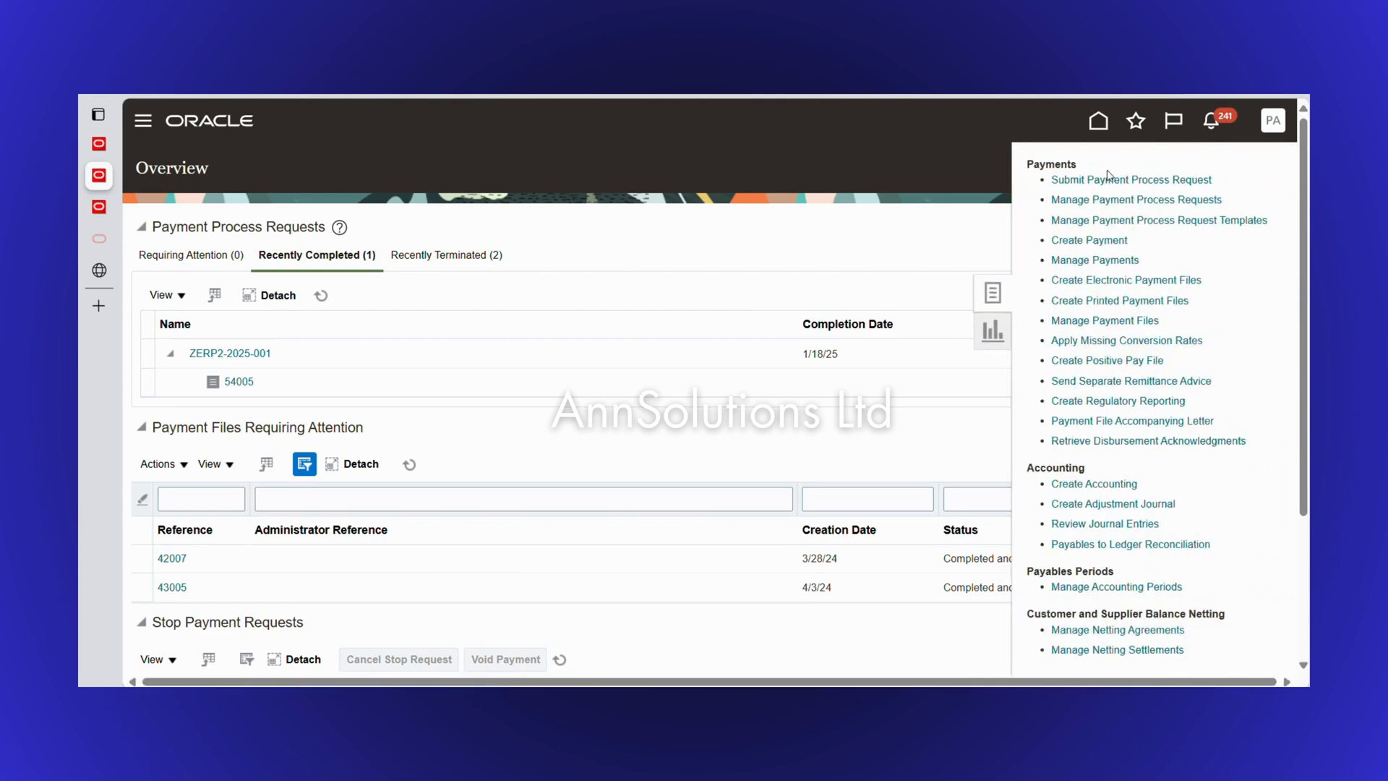
click(1097, 178)
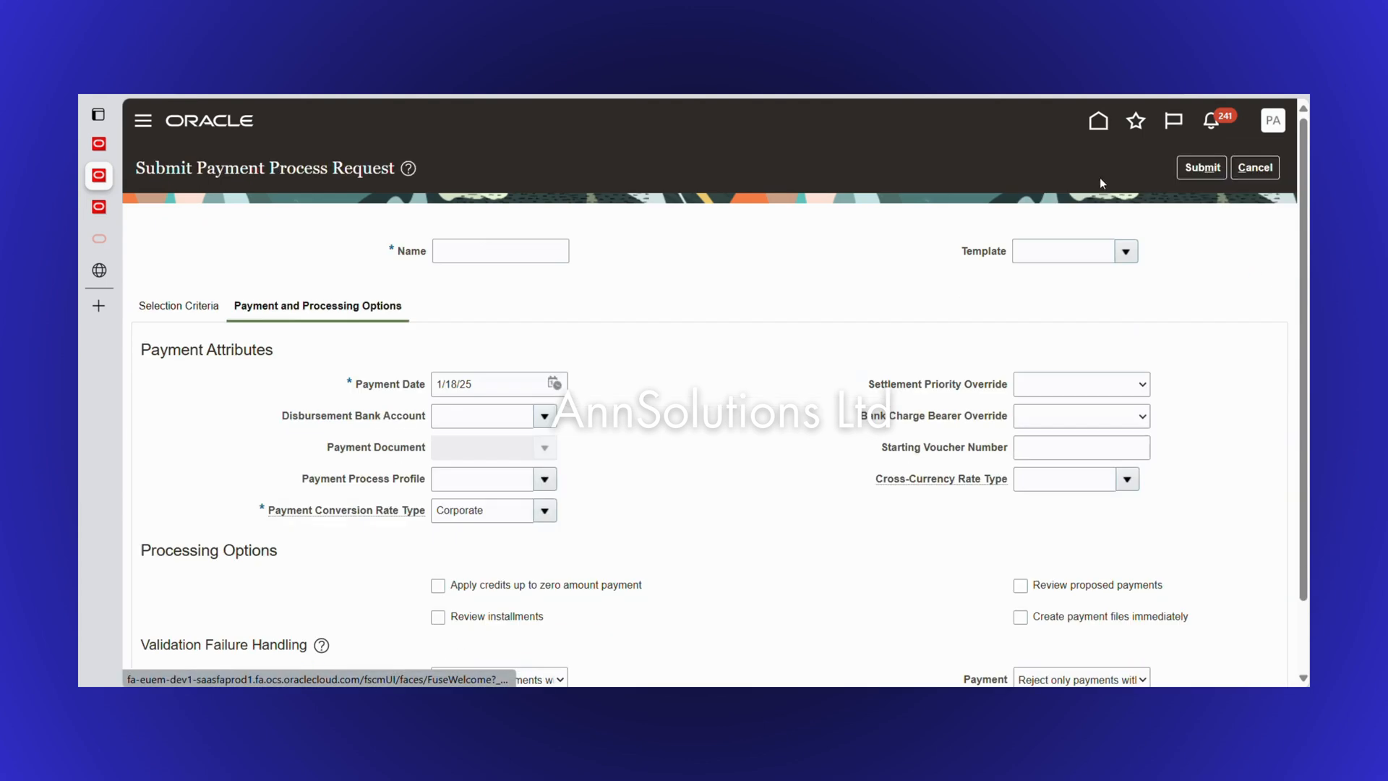
click(478, 253)
text(ZER)
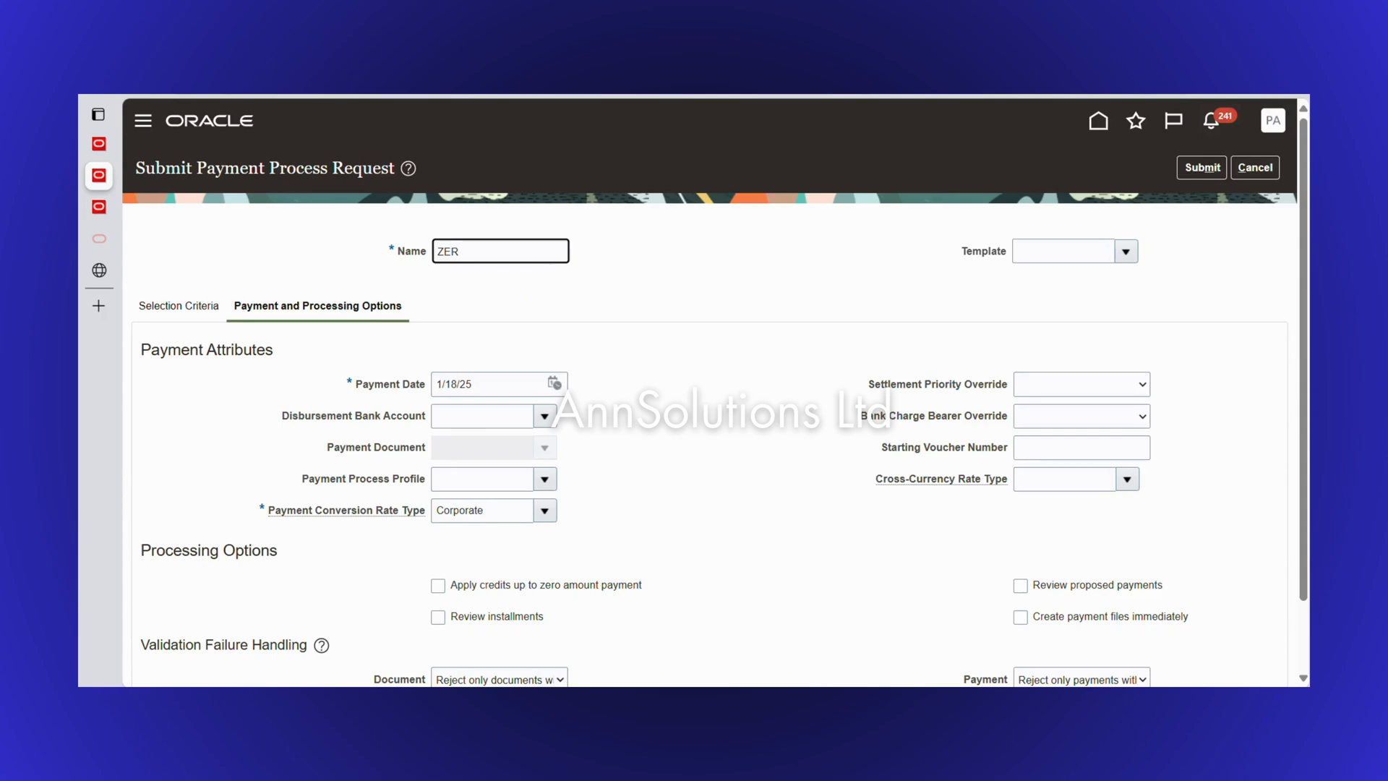
text(P3-2025)
key(Tab)
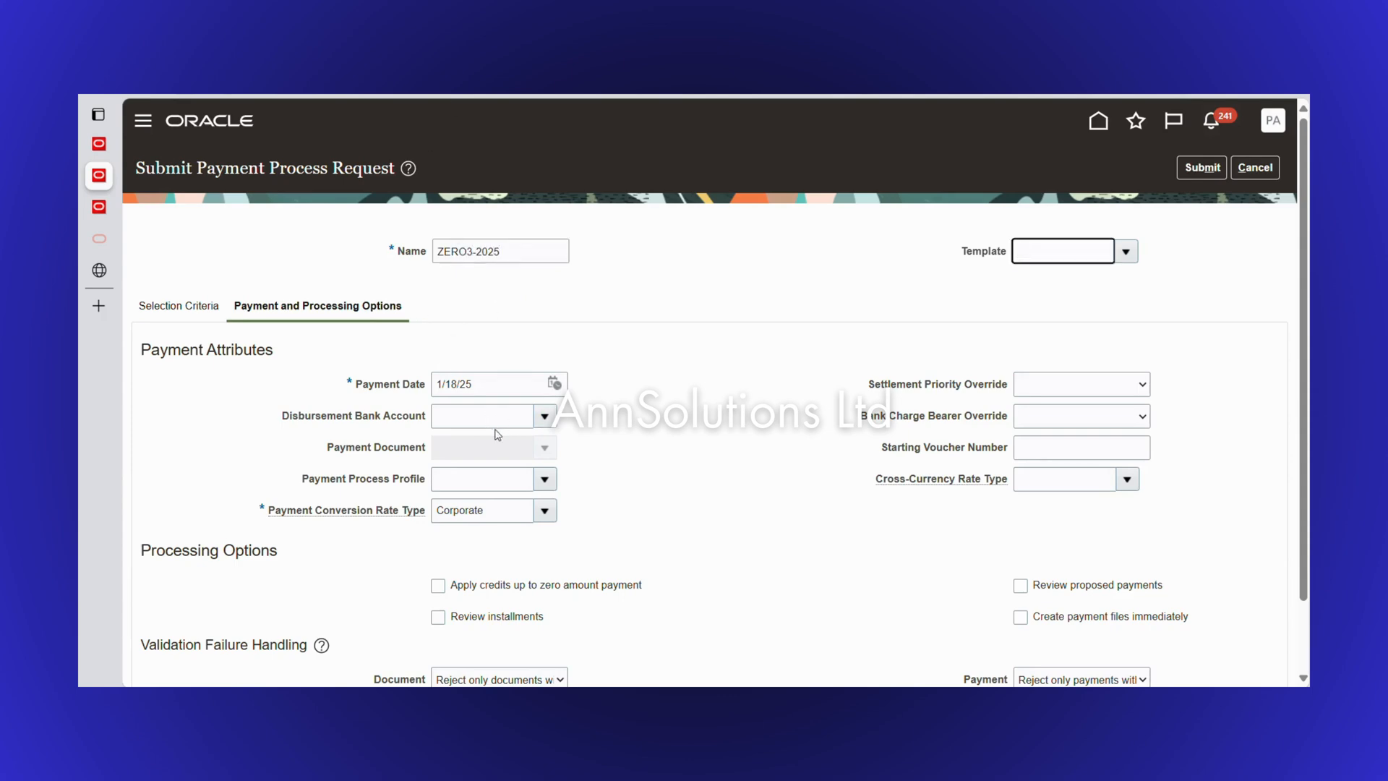
In the request's selection criteria, set the date basis to Due date and the invoice group to ZERO3
click(208, 314)
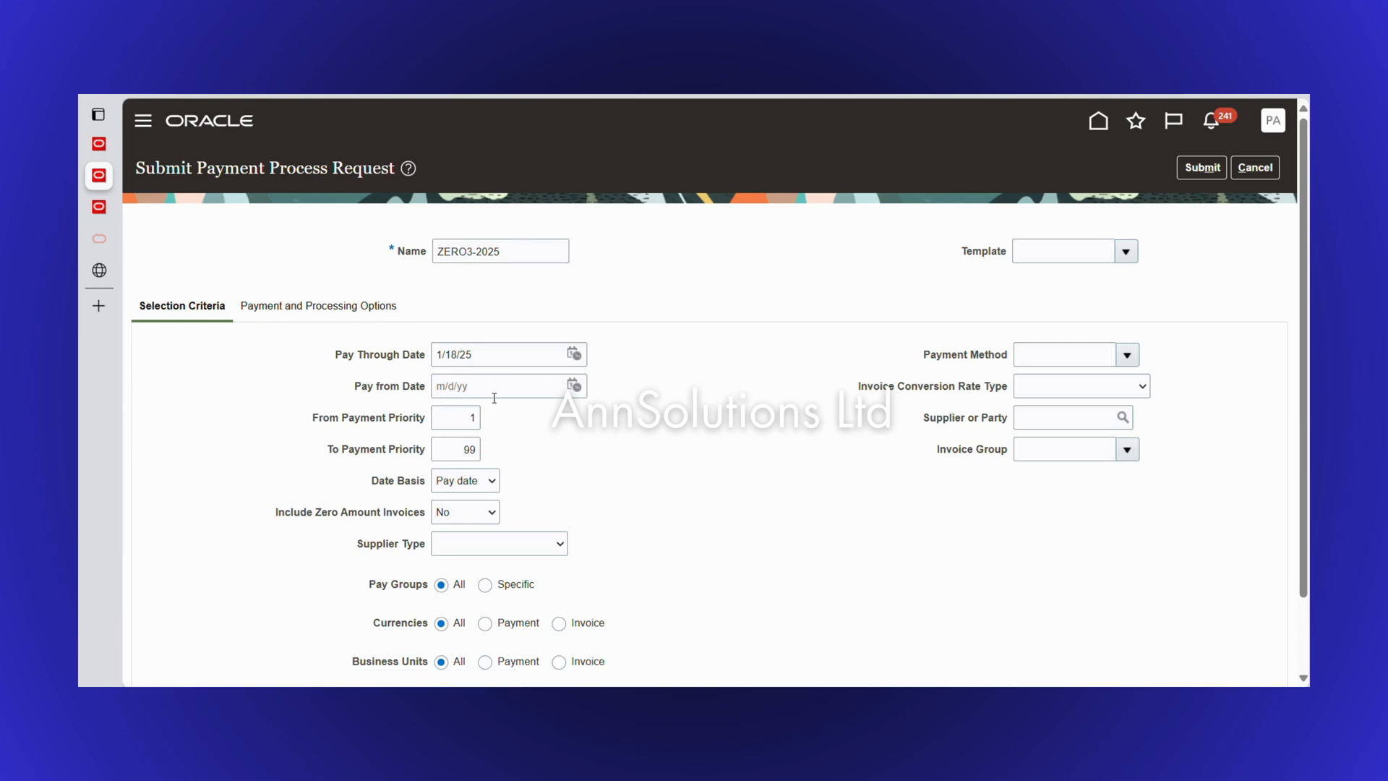
click(477, 481)
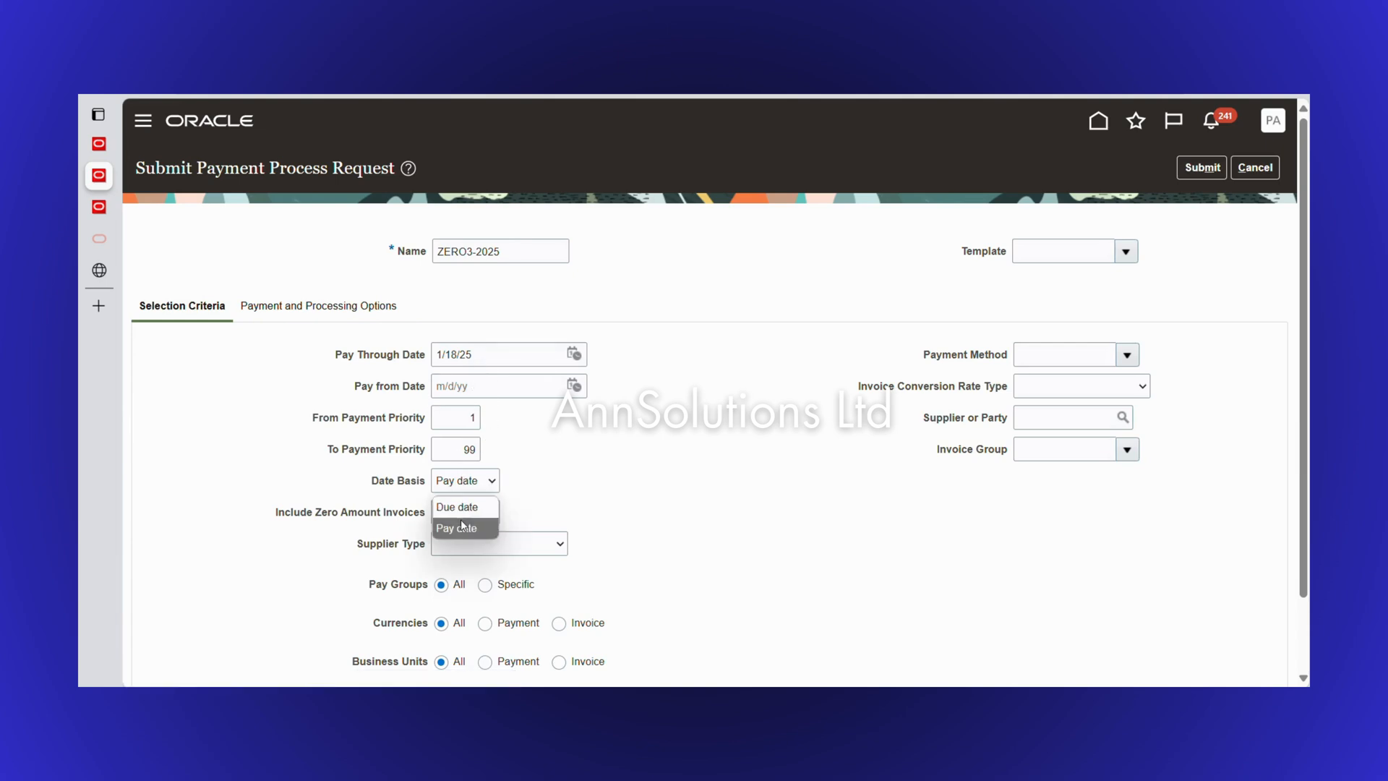
click(464, 507)
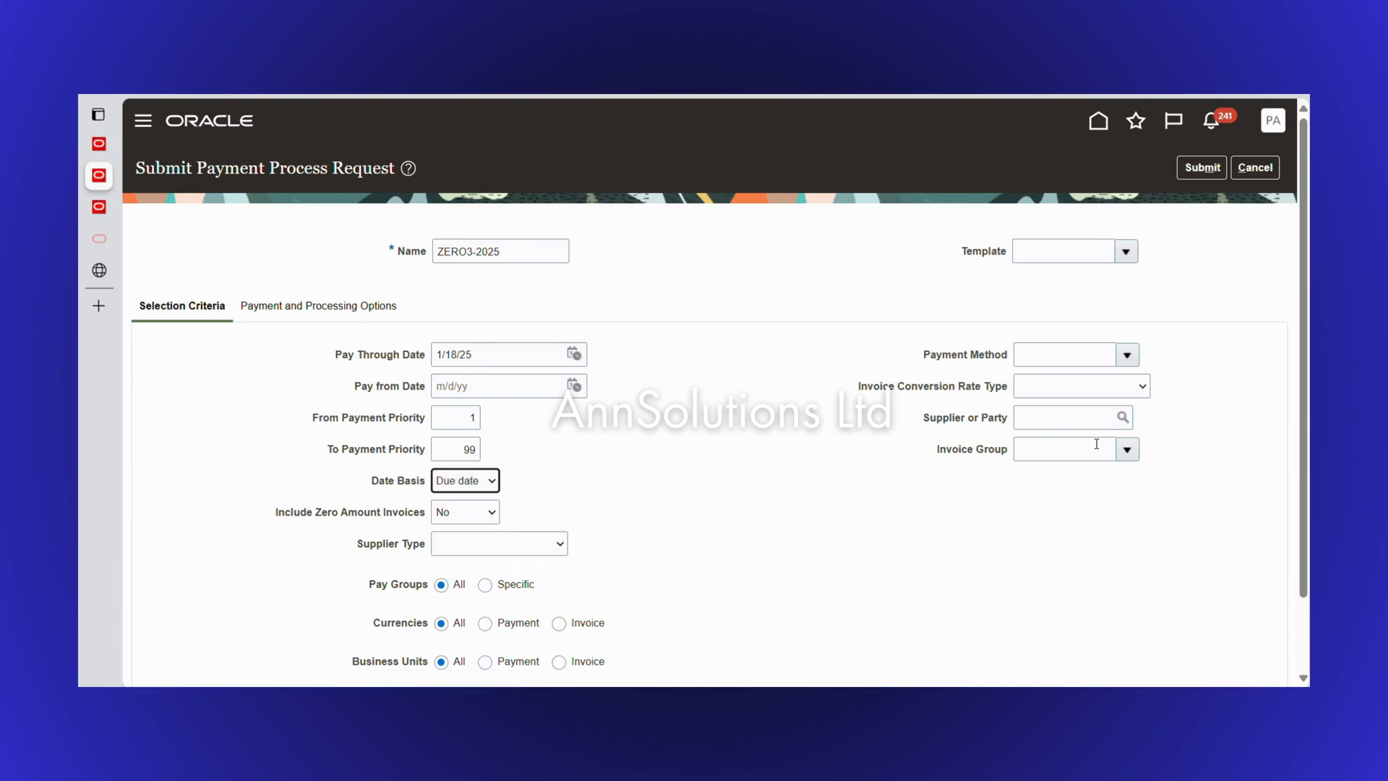
click(1130, 452)
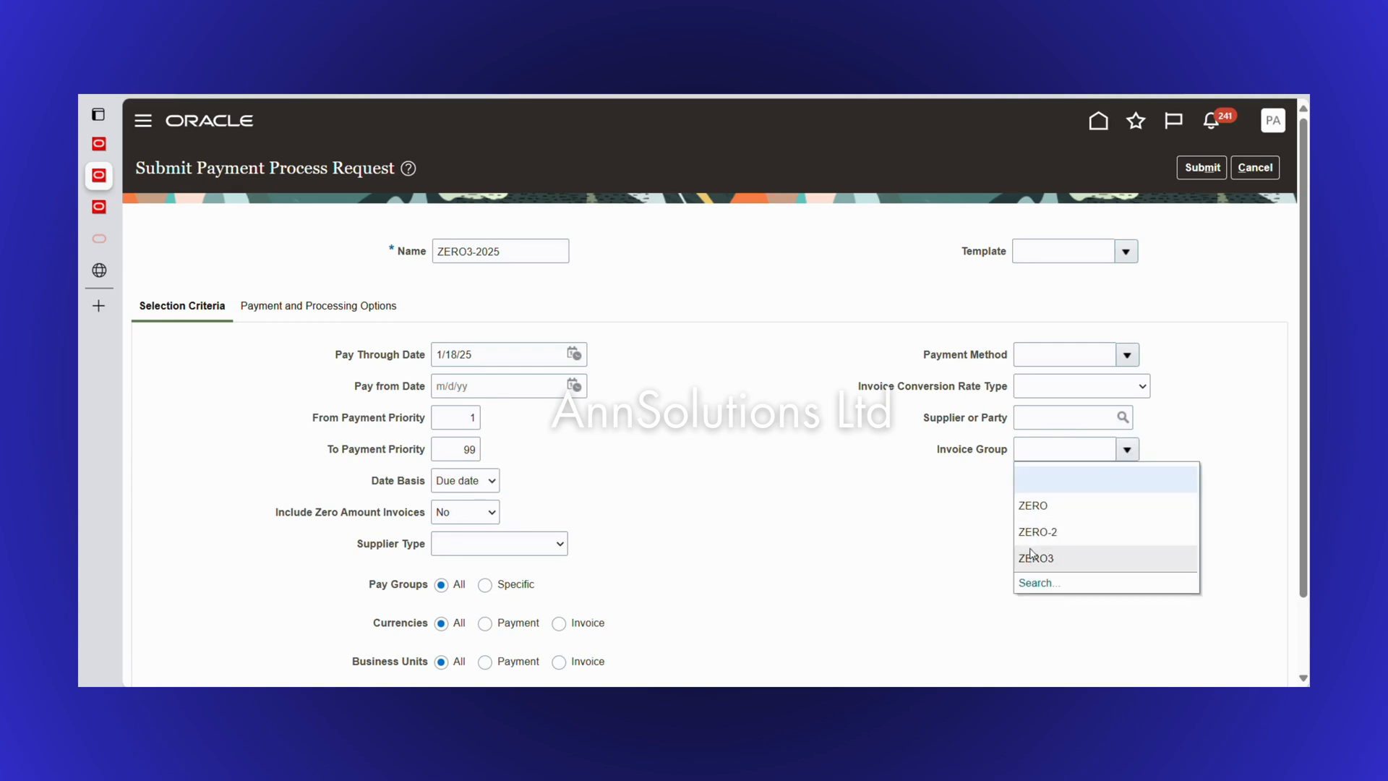
click(1030, 556)
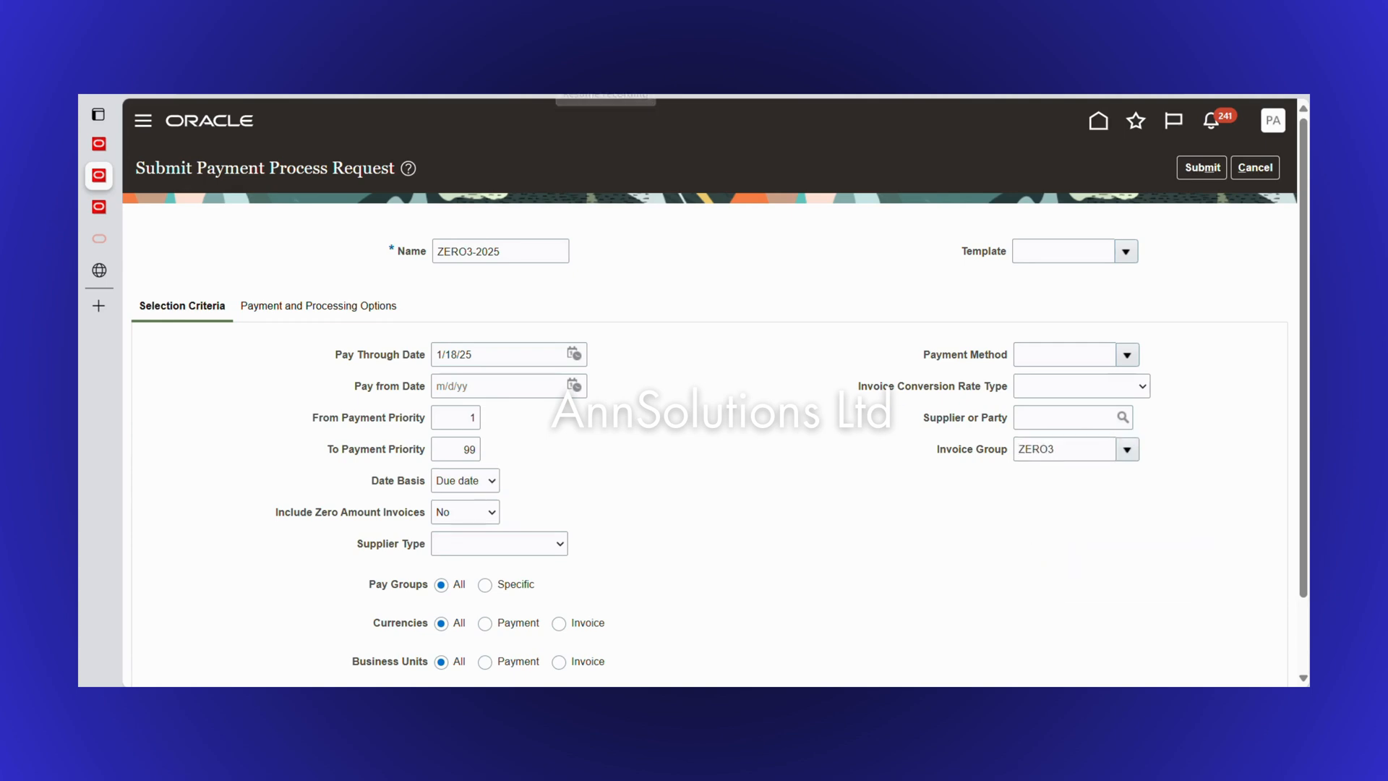
Set the disbursement bank account to PPL ING AP 0400 PLN and the payment document to EFT-PPL ING AP 0400 PLN
click(334, 307)
click(545, 418)
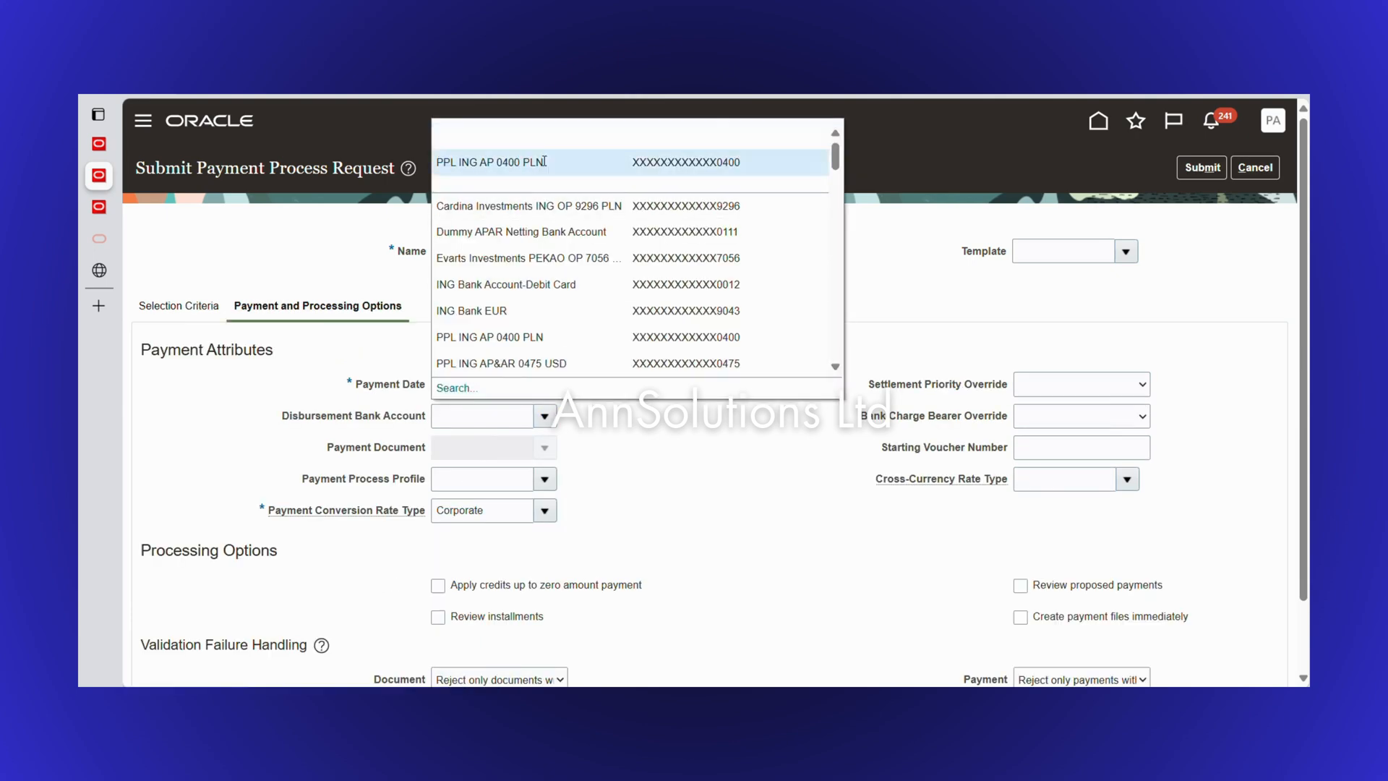
click(571, 161)
click(545, 448)
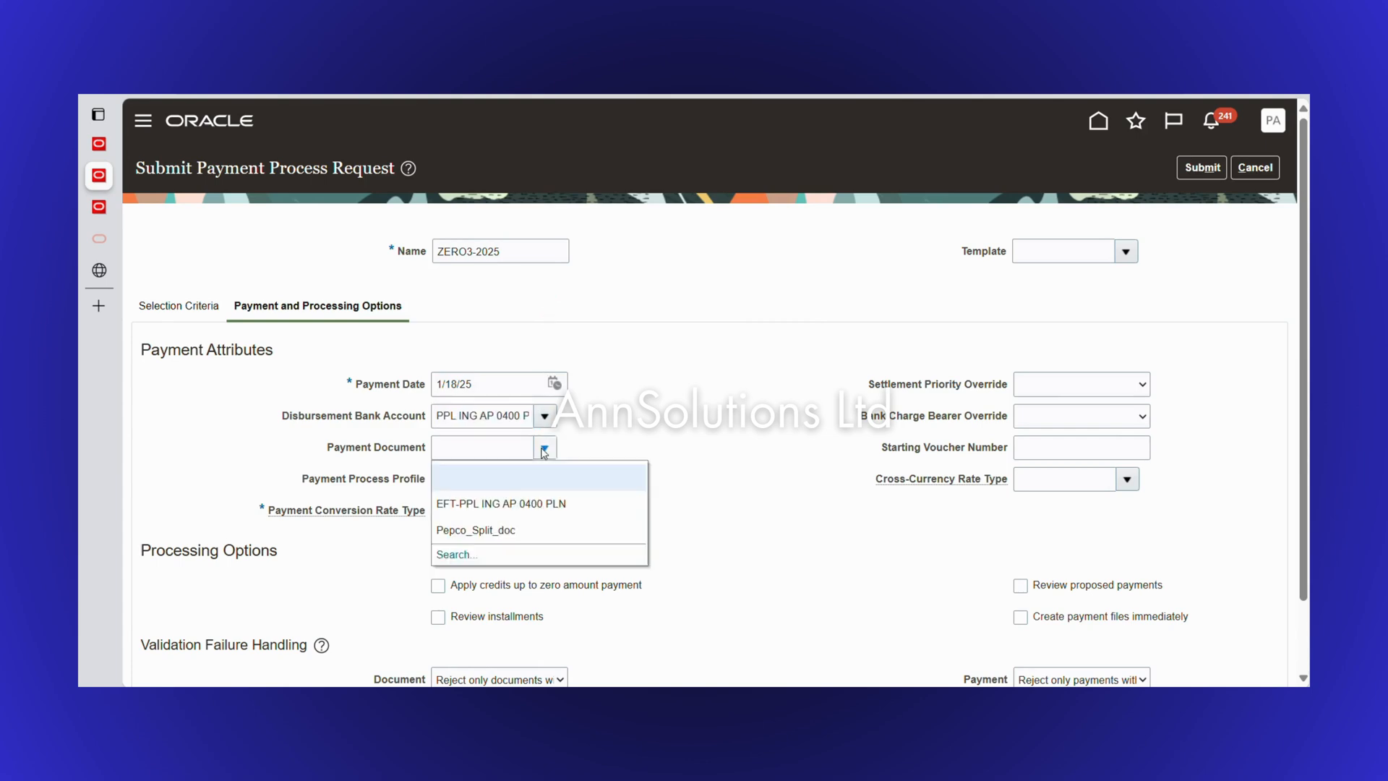
click(506, 501)
Set the payment process profile to UCM Transfer Pepco Electronic Payments and the payment conversion rate type to National Bank of Poland
click(545, 480)
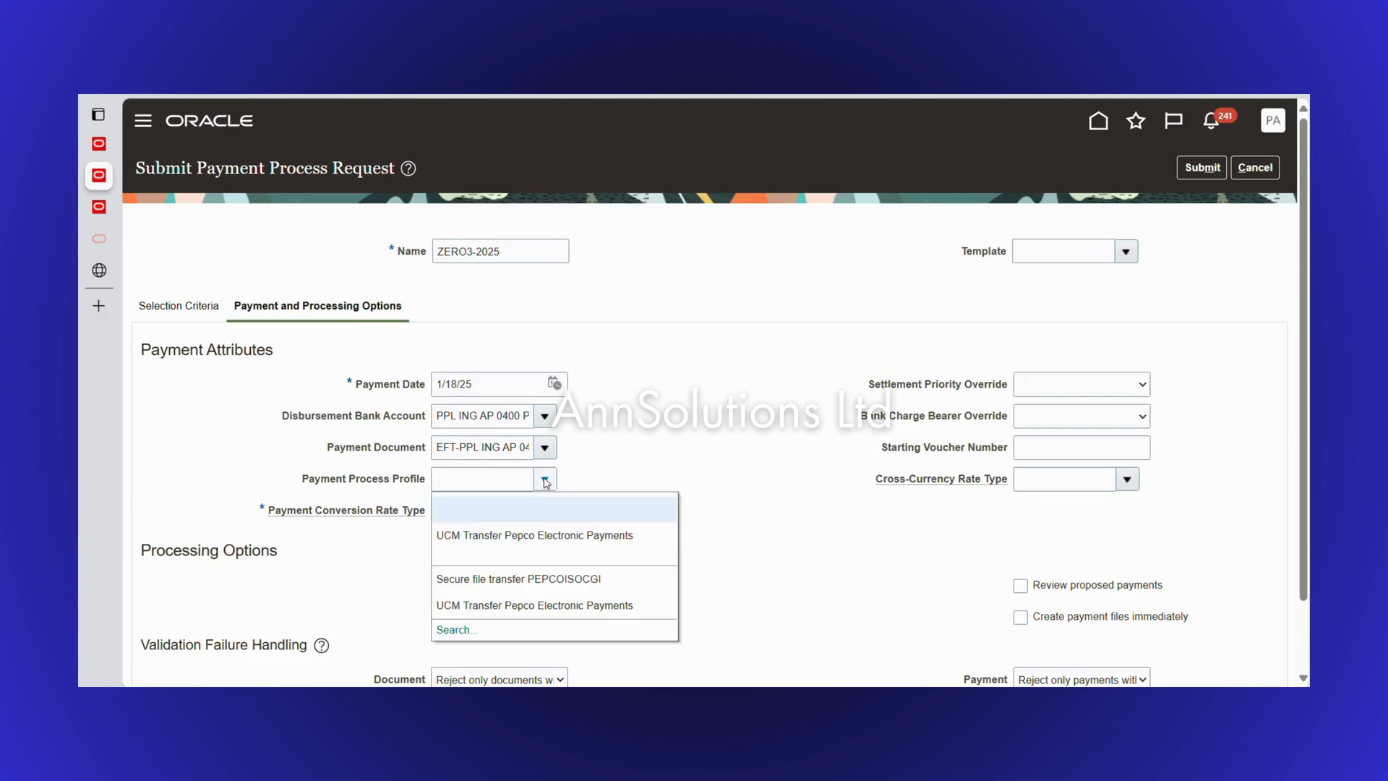
click(545, 530)
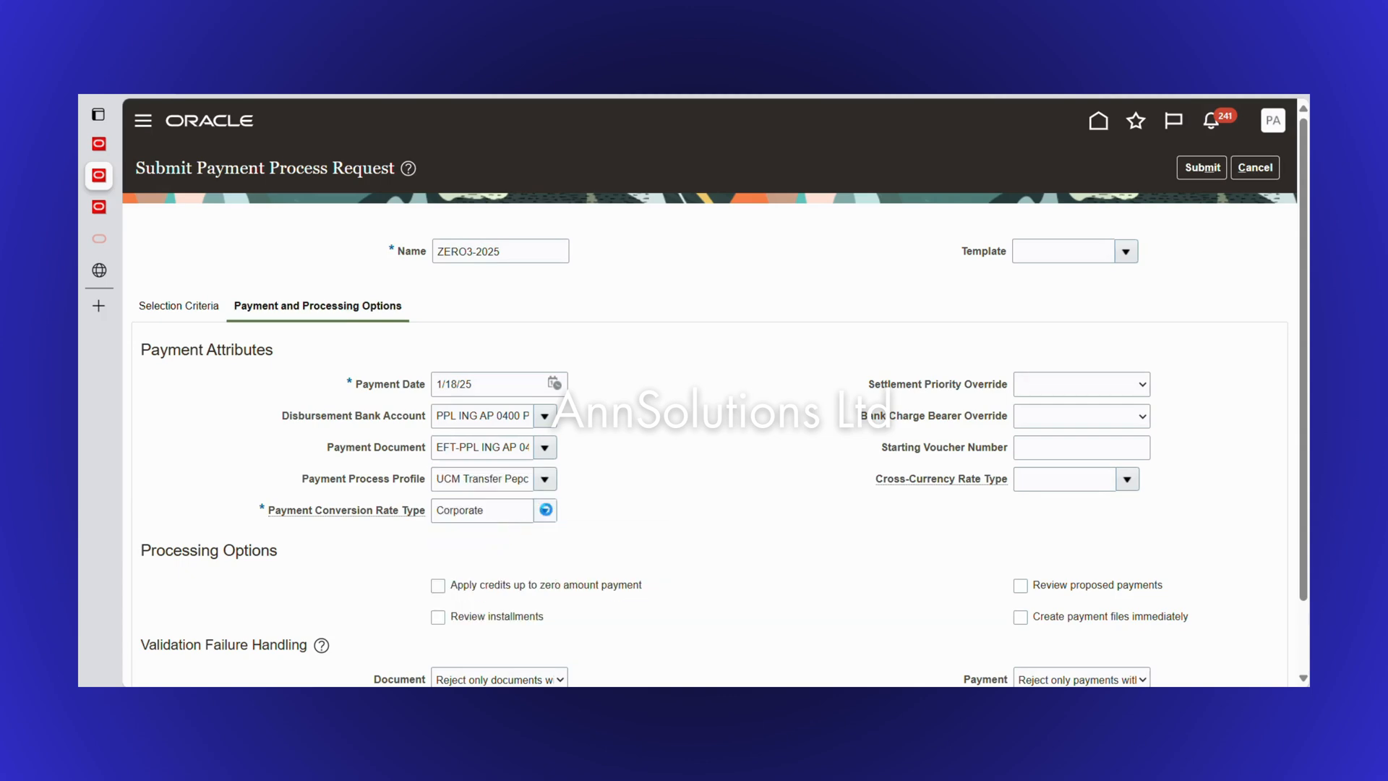
click(545, 511)
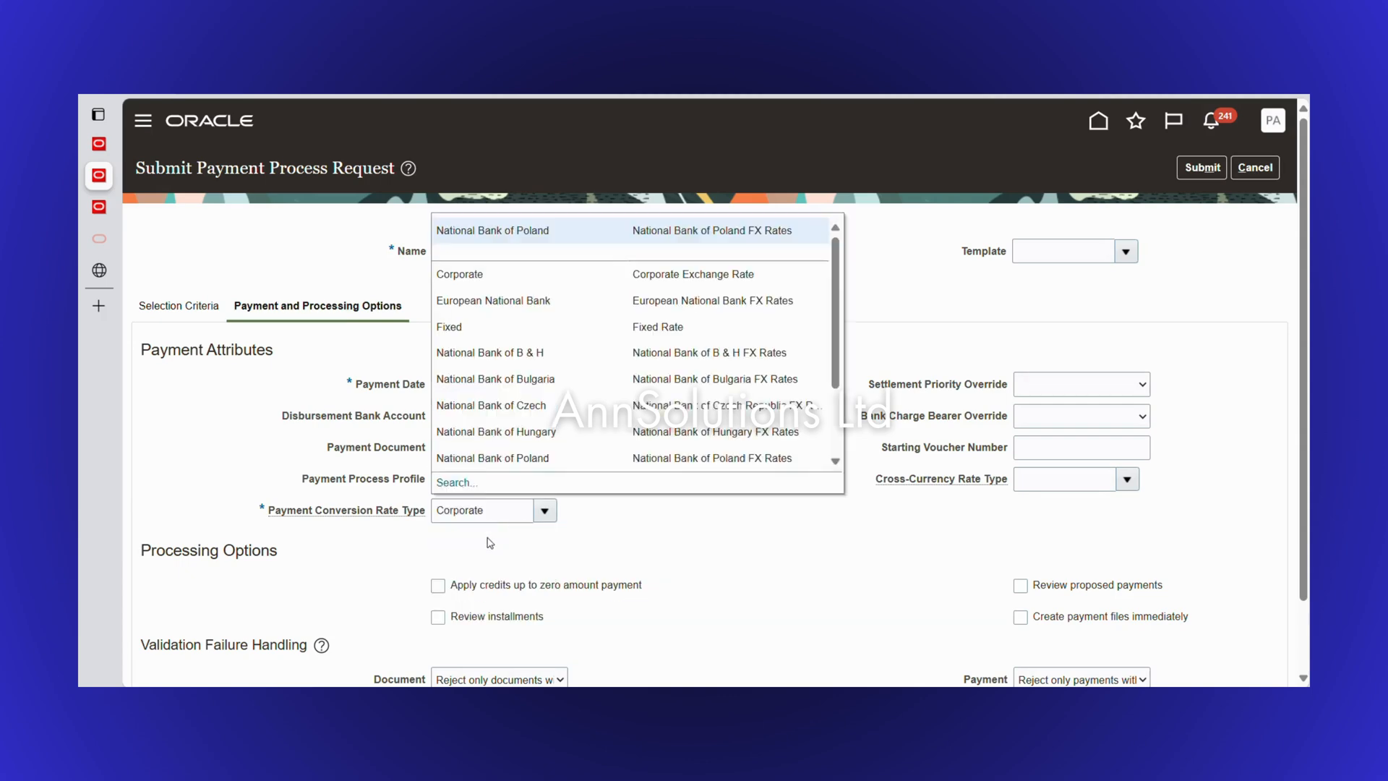
click(508, 458)
Enable applying credits up to zero amount payment, reviewing installments and proposed payments, and creating payment files immediately, and submit the ZERO3-2025 request
click(438, 586)
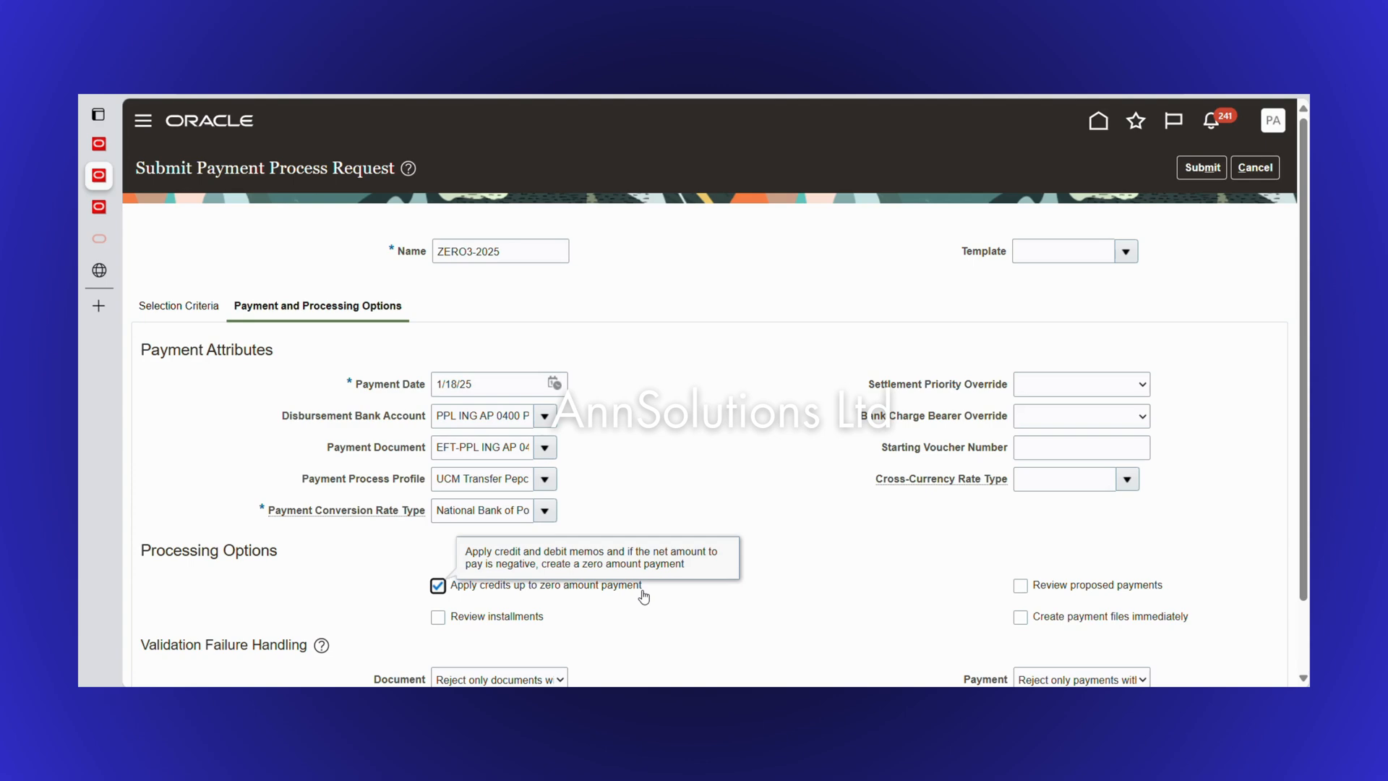
click(444, 620)
click(1020, 585)
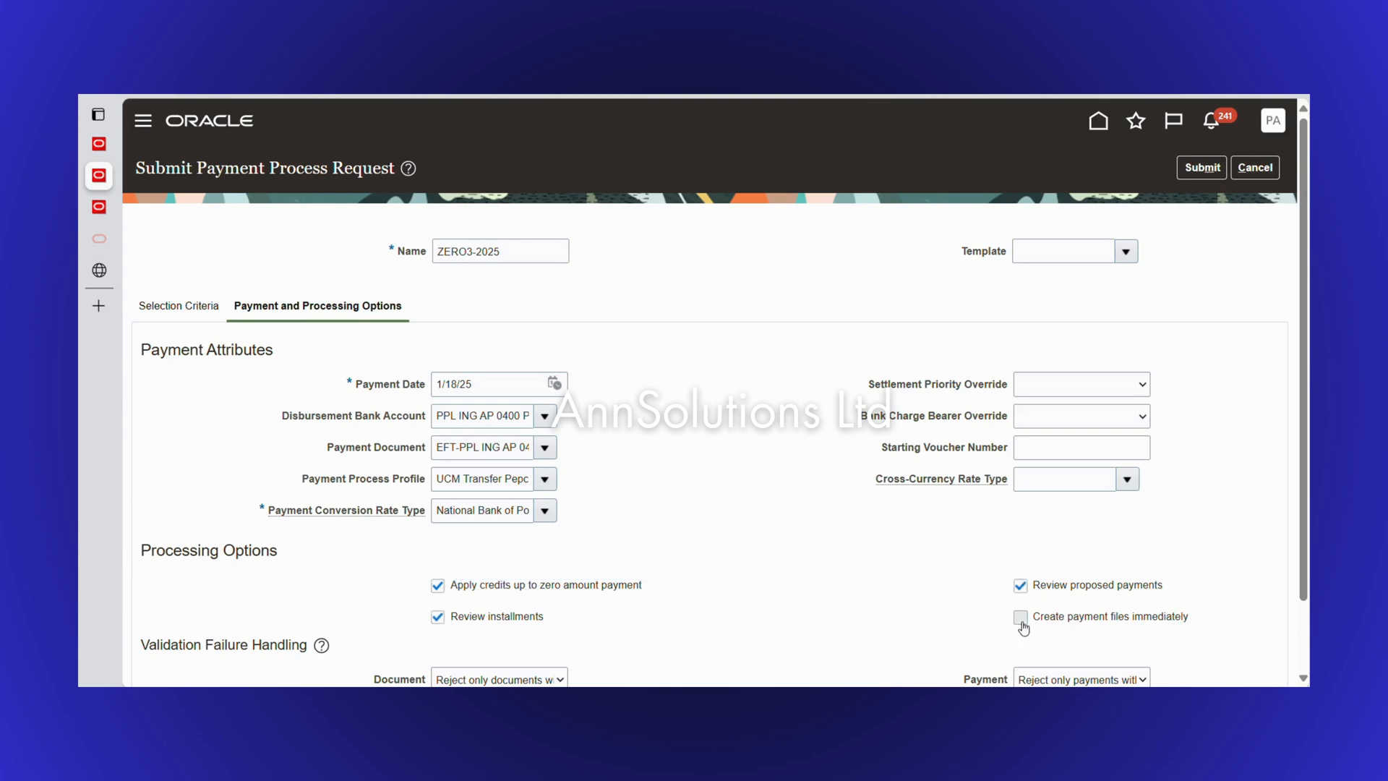
click(1020, 617)
click(1202, 170)
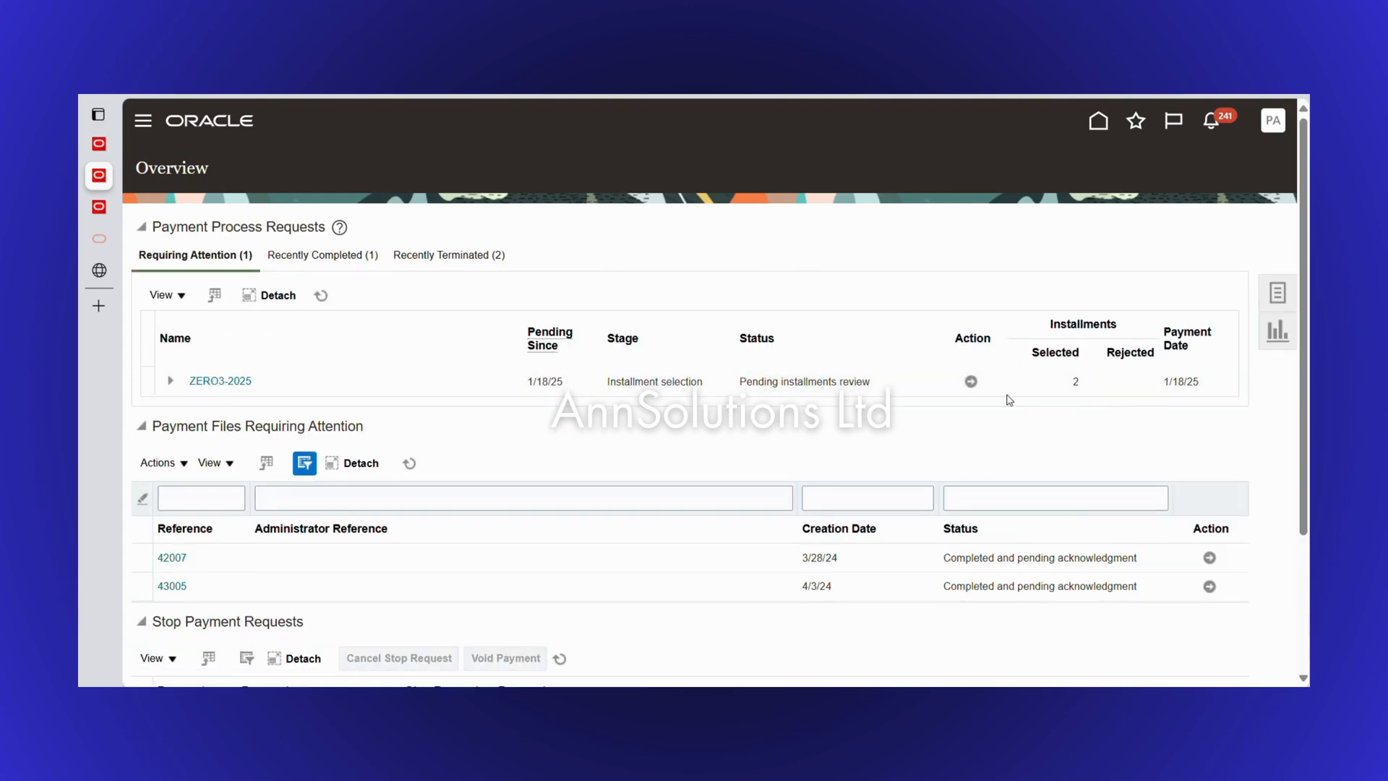
Review and submit the selected installments of ZERO3-2025, and resume the payment process from its proposed payments review
click(970, 381)
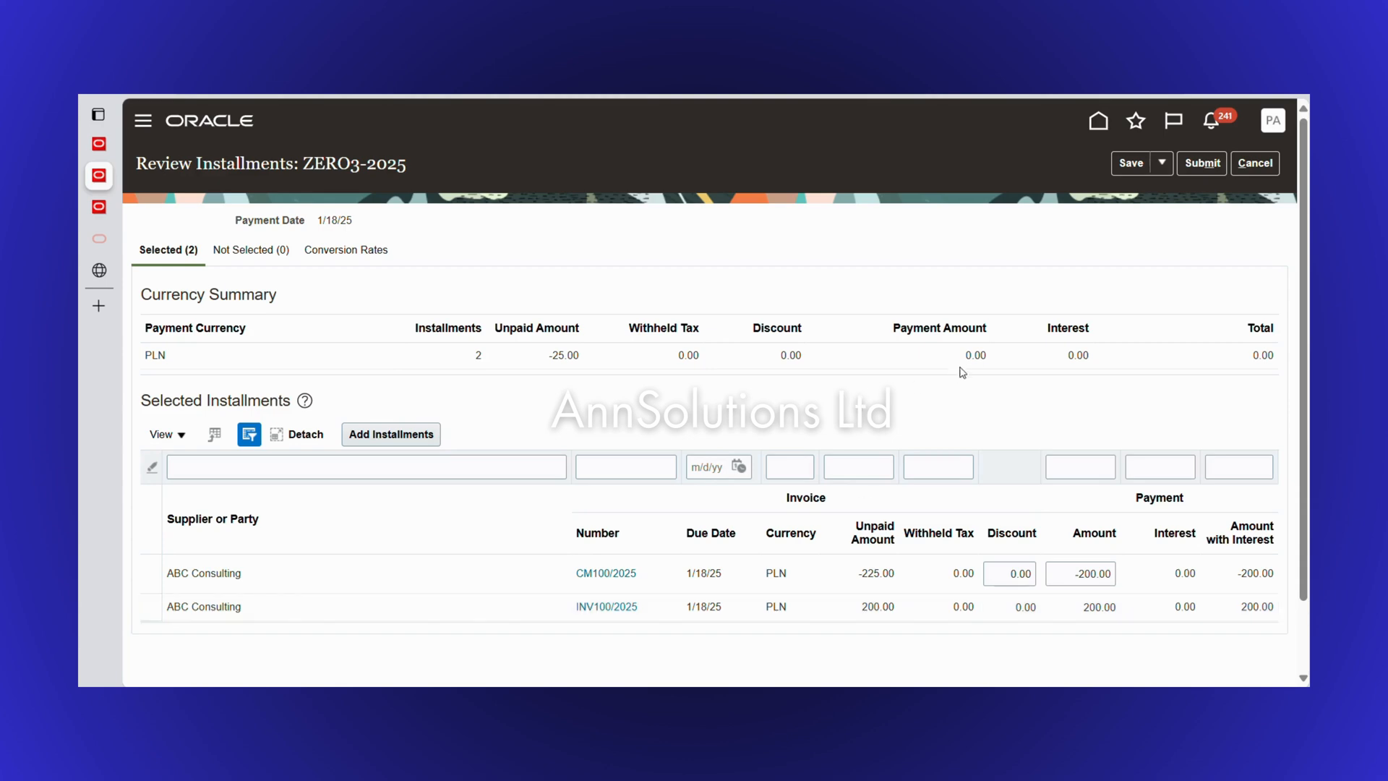
drag(961, 359, 998, 362)
drag(536, 356, 604, 364)
click(1203, 165)
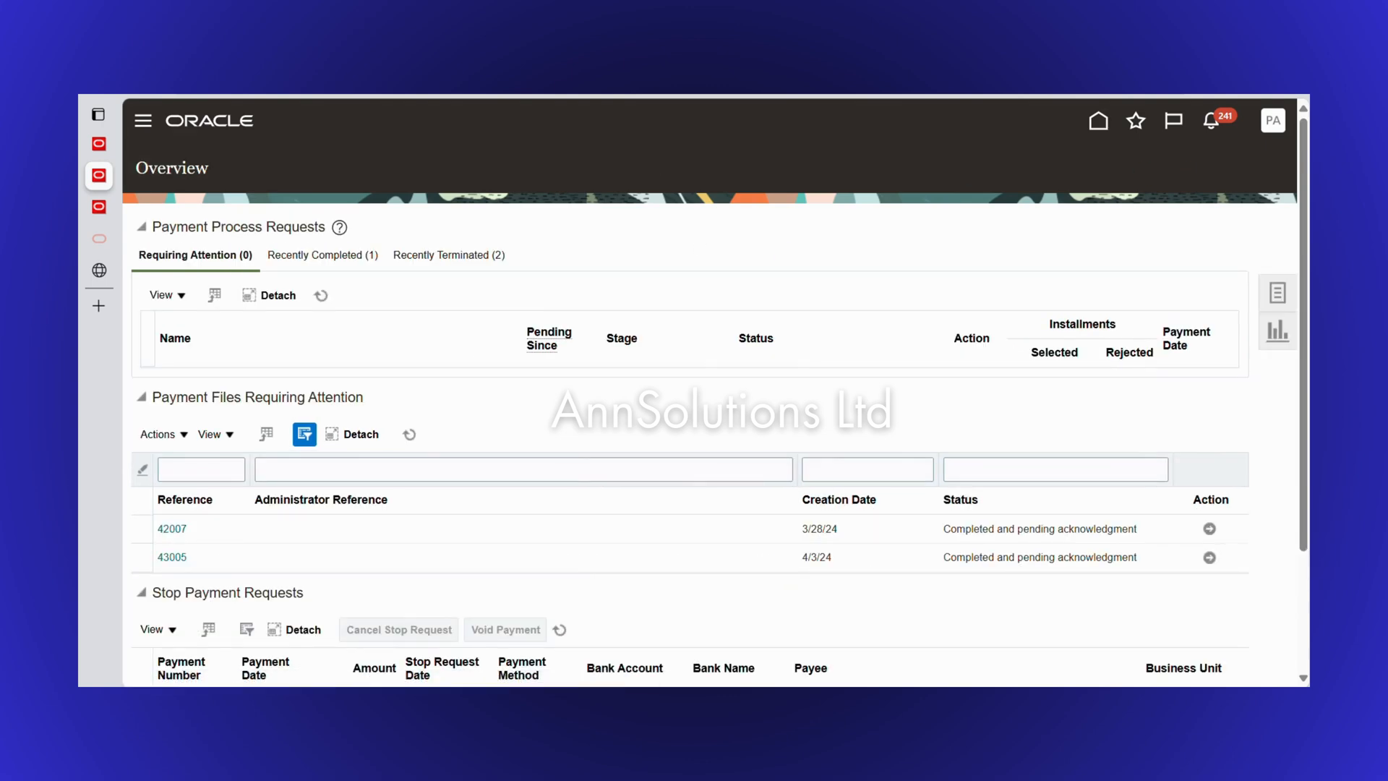
click(969, 382)
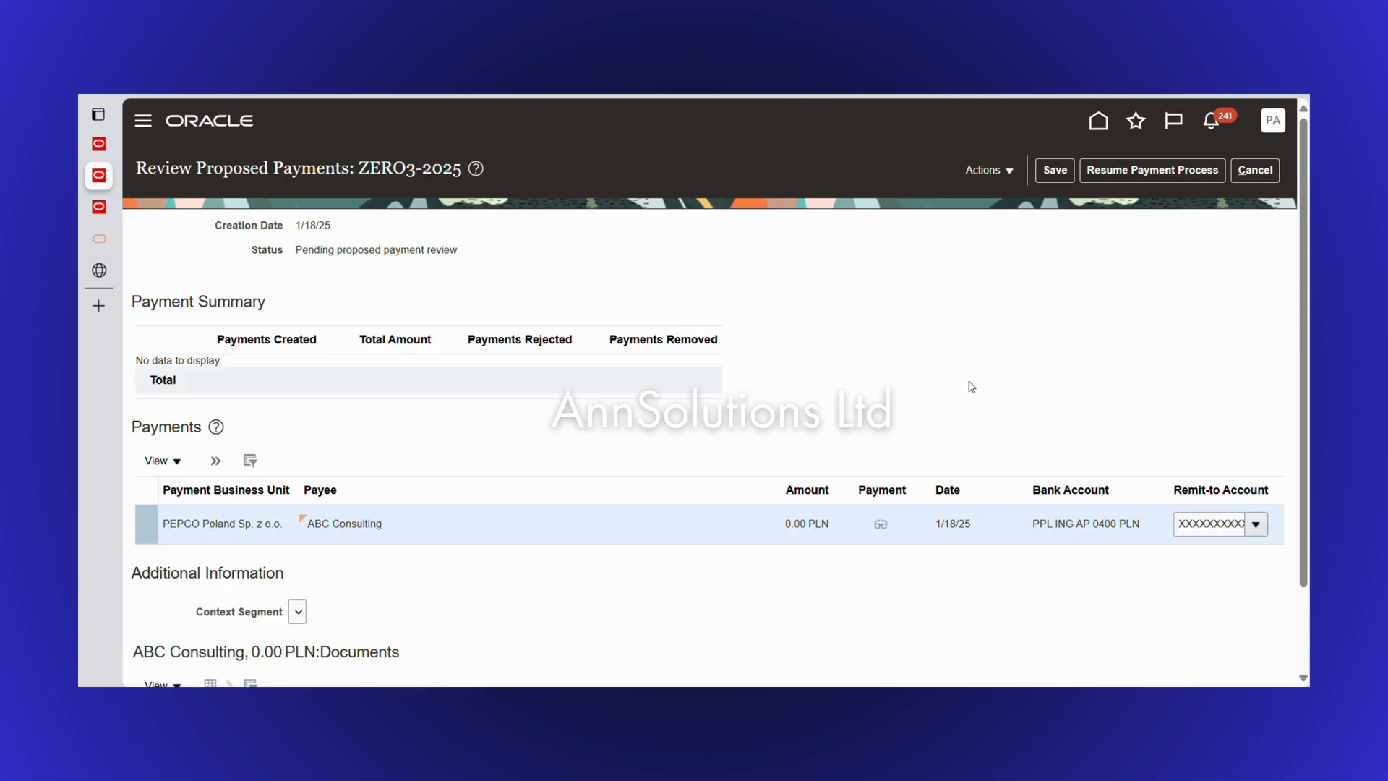
click(1169, 166)
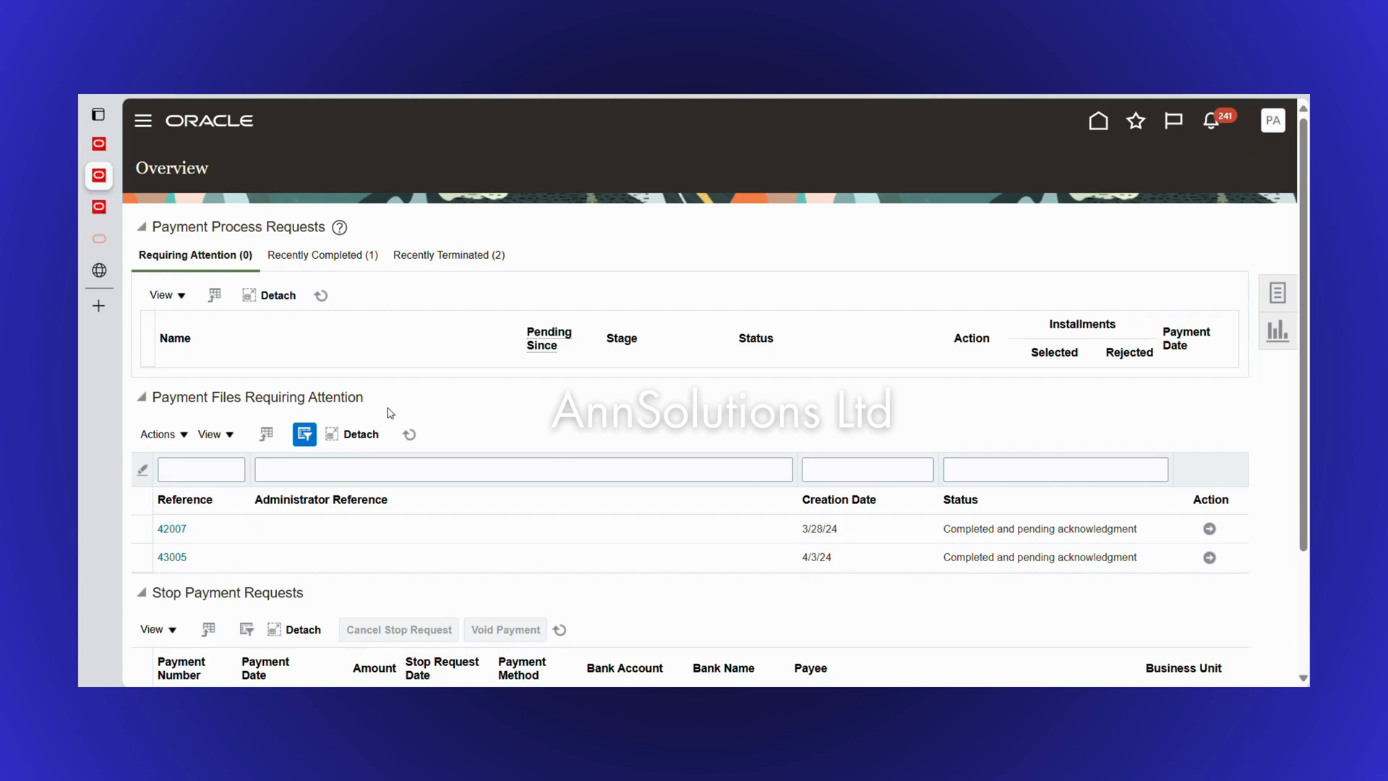
Monitor ZERO3-2025 among the requests requiring attention, expanding its payment file and refreshing the list until processing ends
click(321, 295)
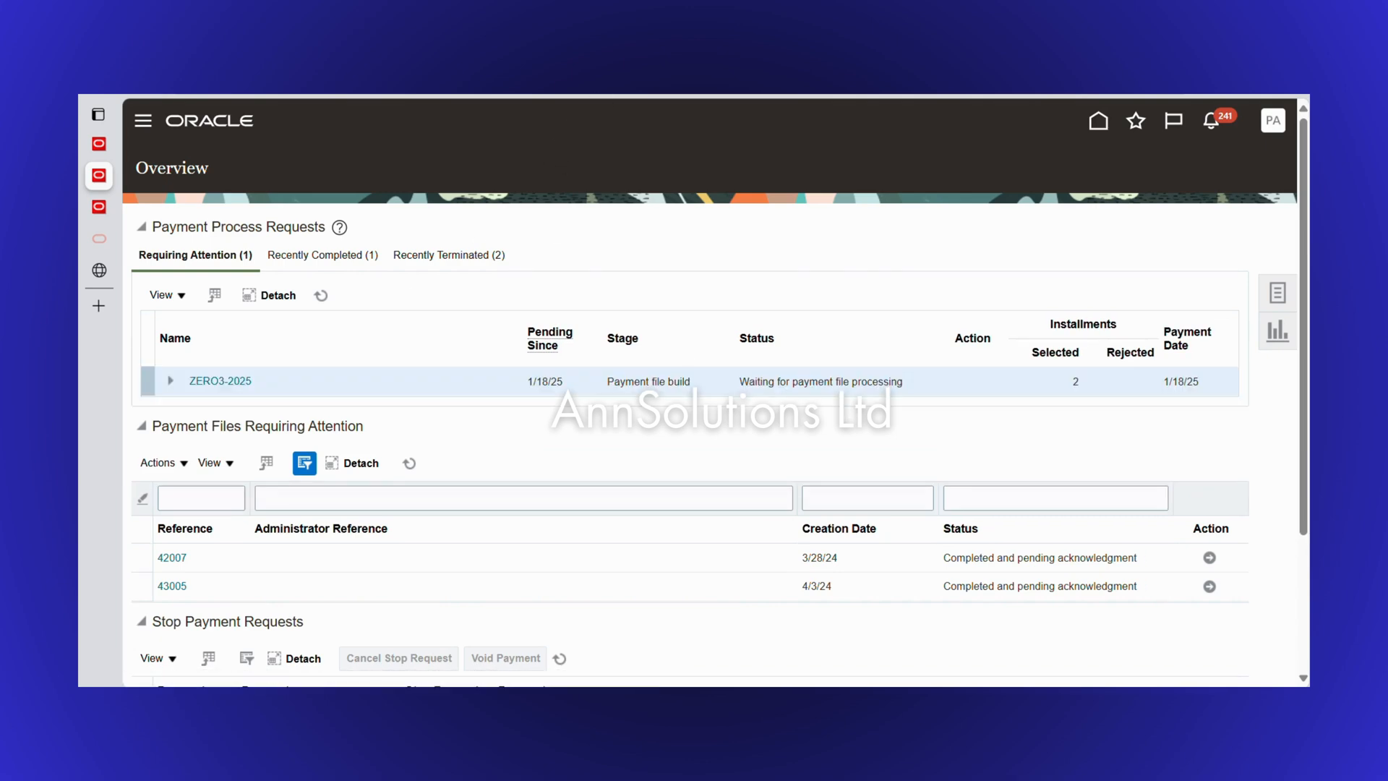
click(170, 380)
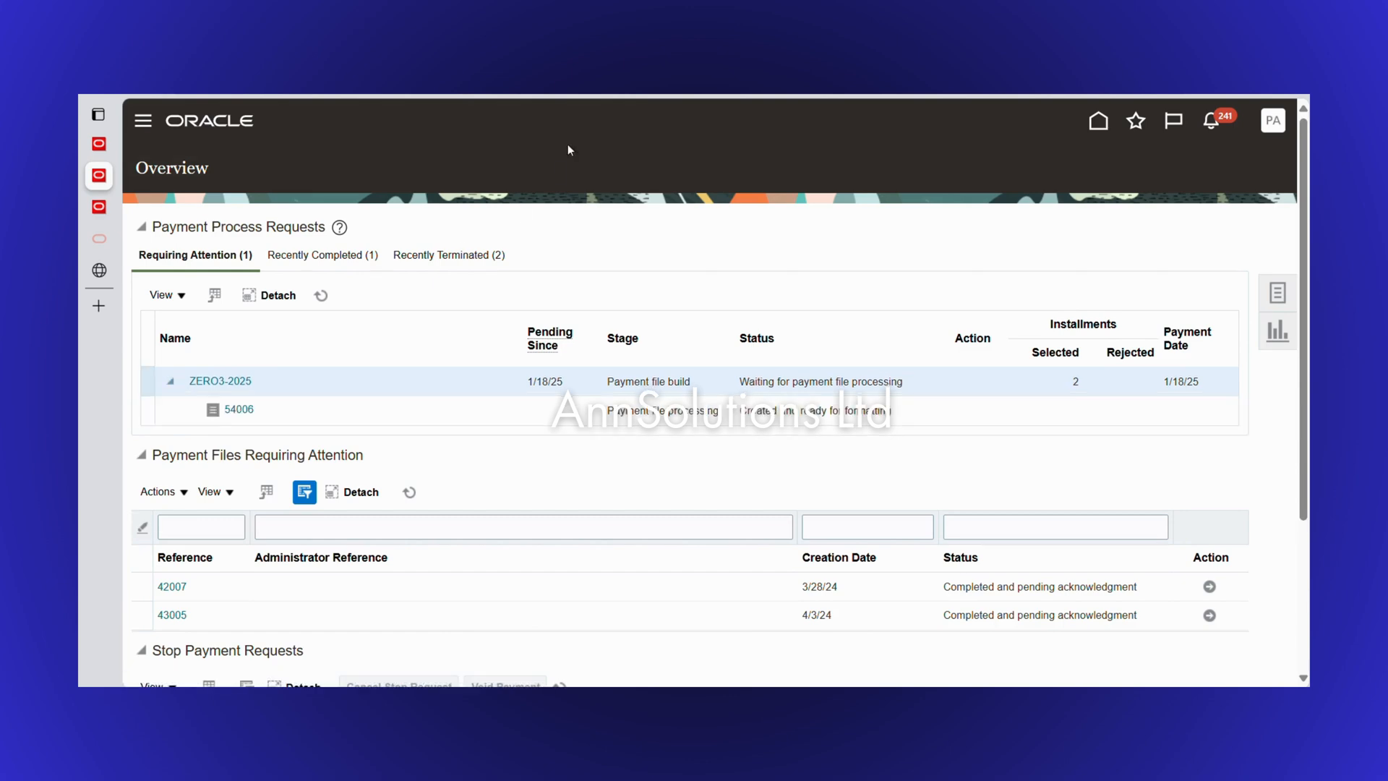
click(320, 296)
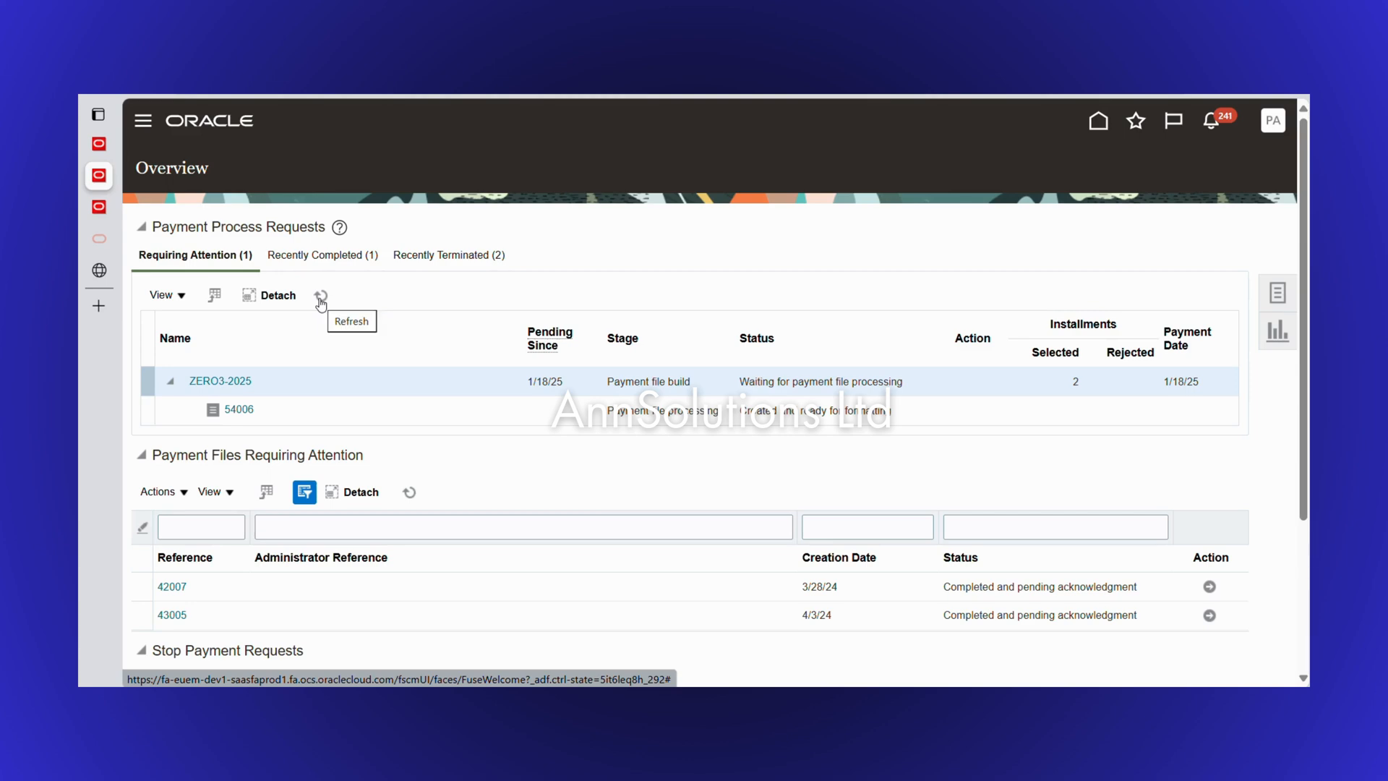
click(321, 296)
click(320, 299)
click(321, 298)
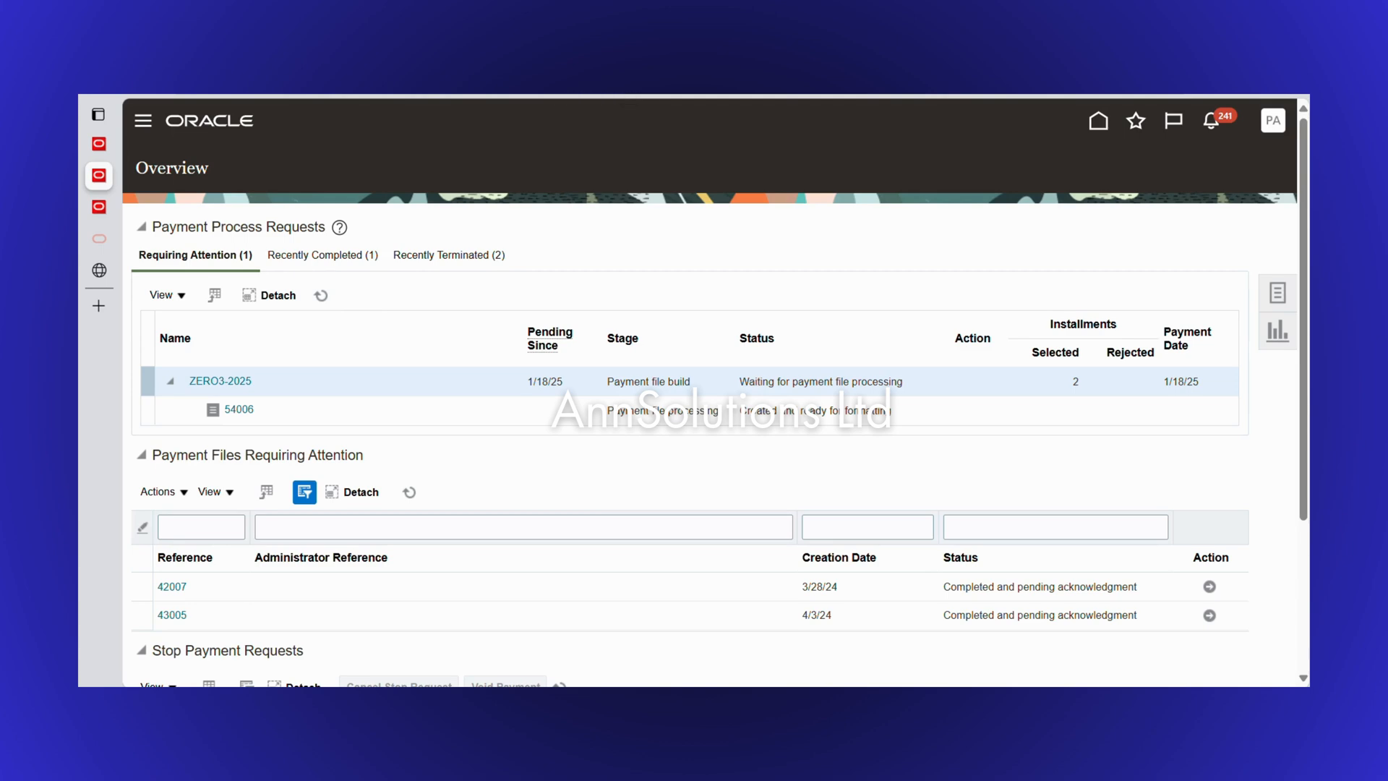
click(321, 296)
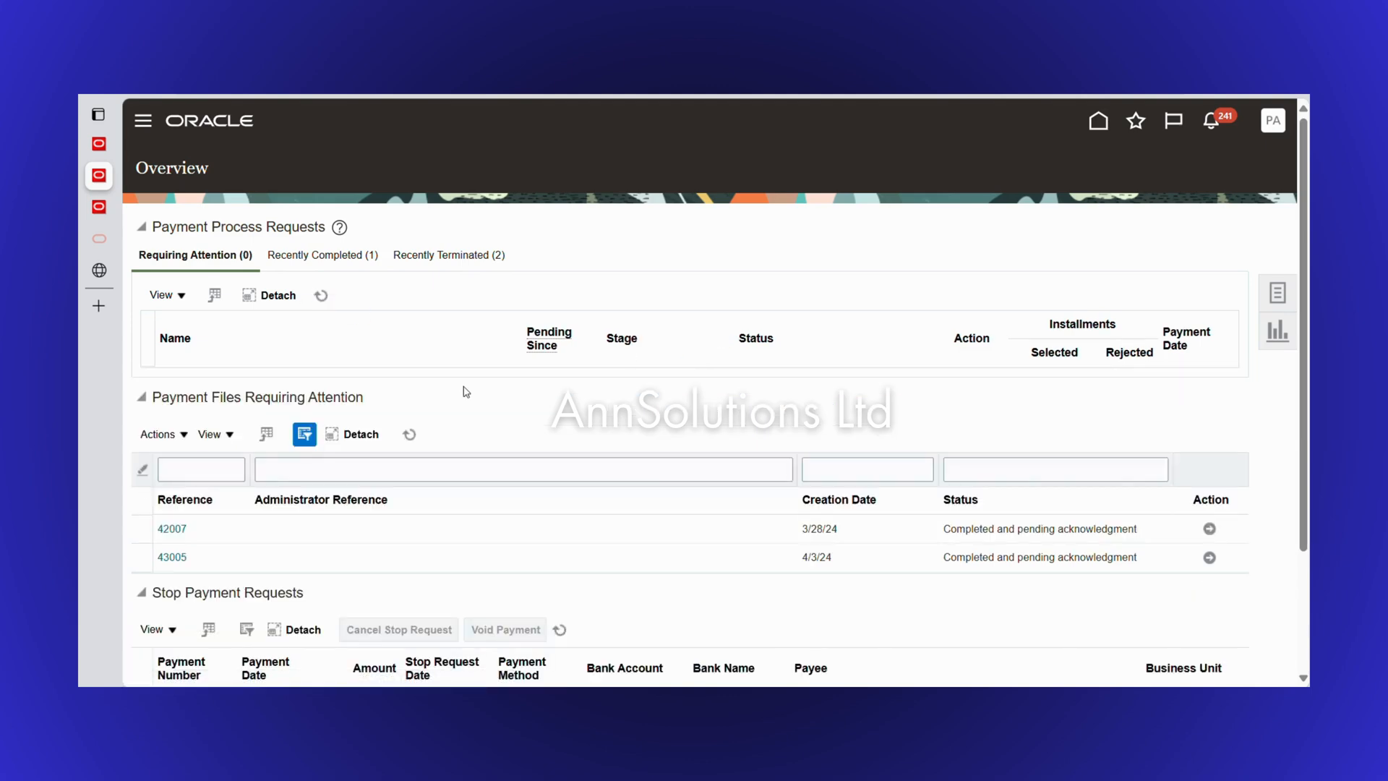
Look for ZERO3-2025 among the recently completed and recently terminated requests, refreshing the completed list
click(318, 256)
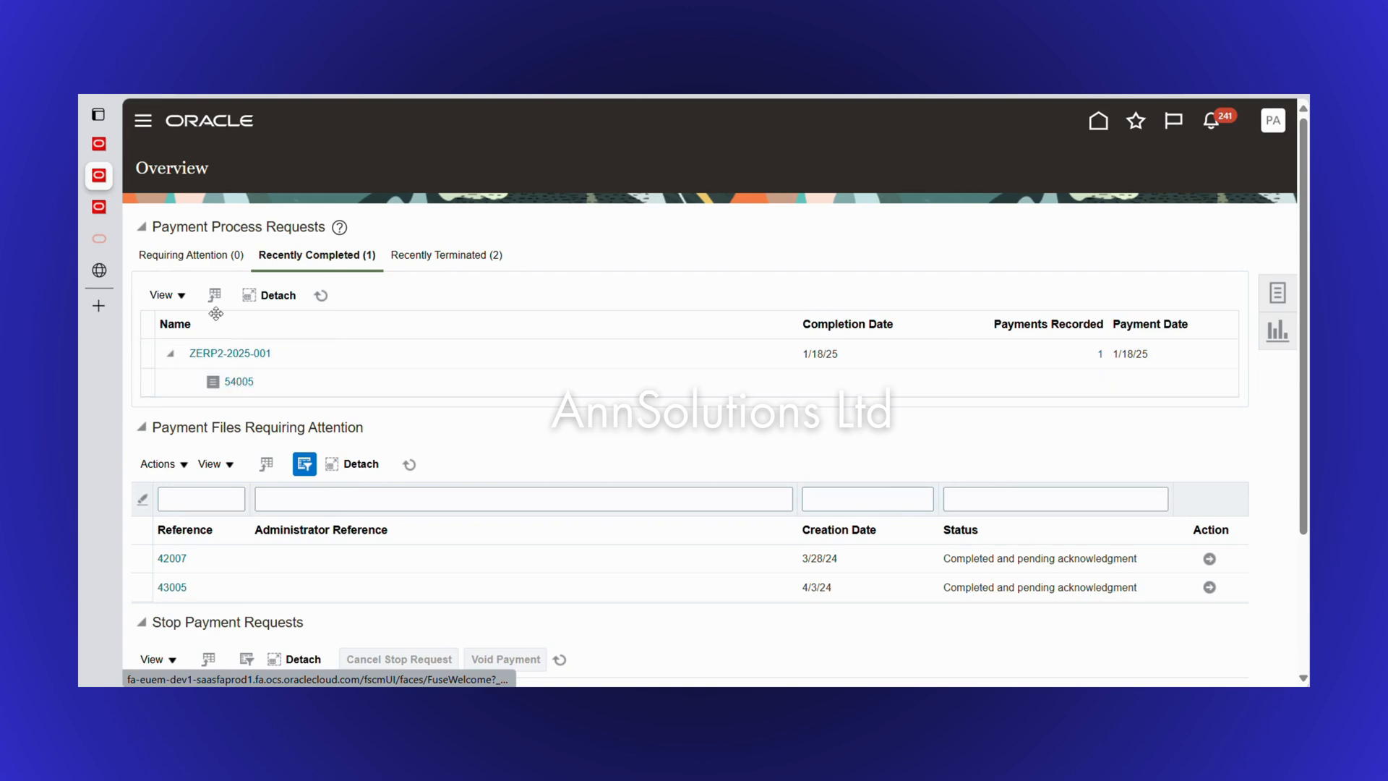
click(321, 295)
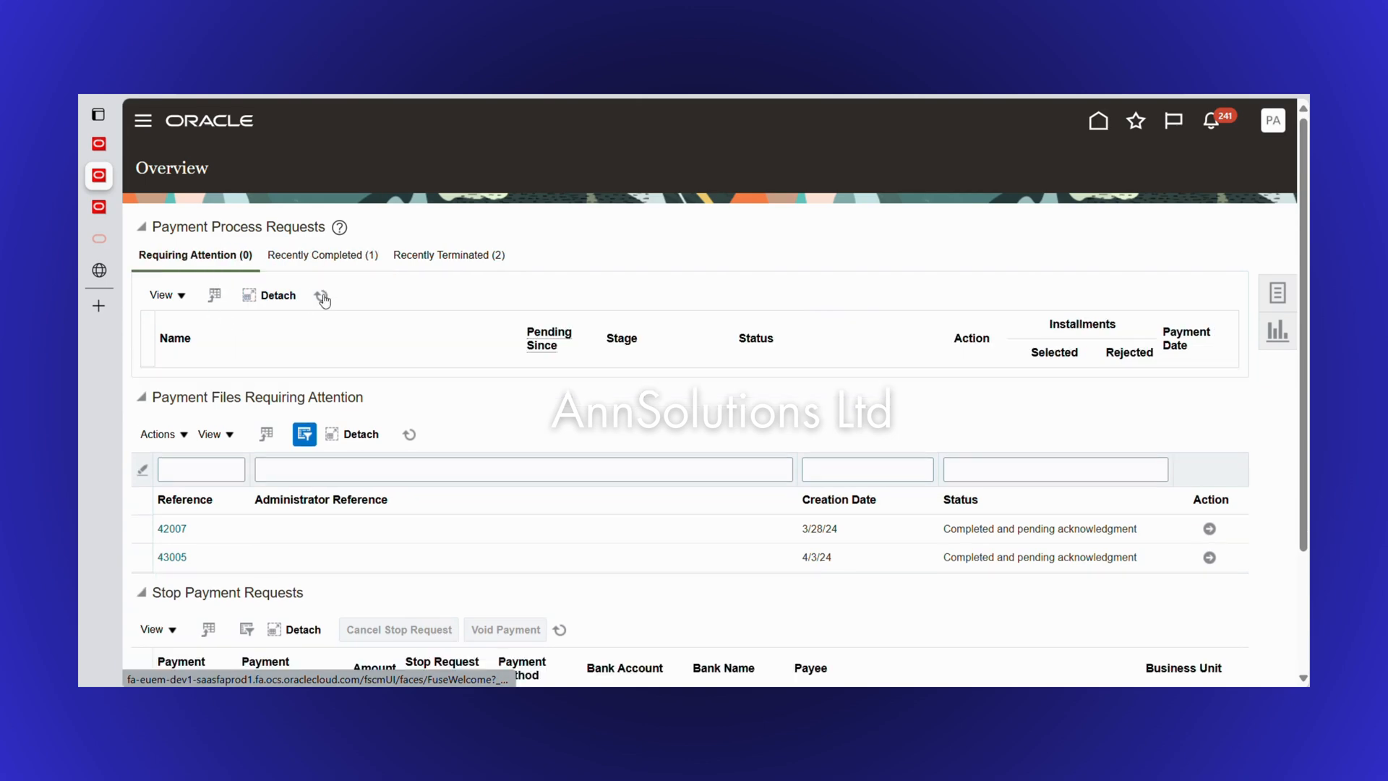
click(442, 257)
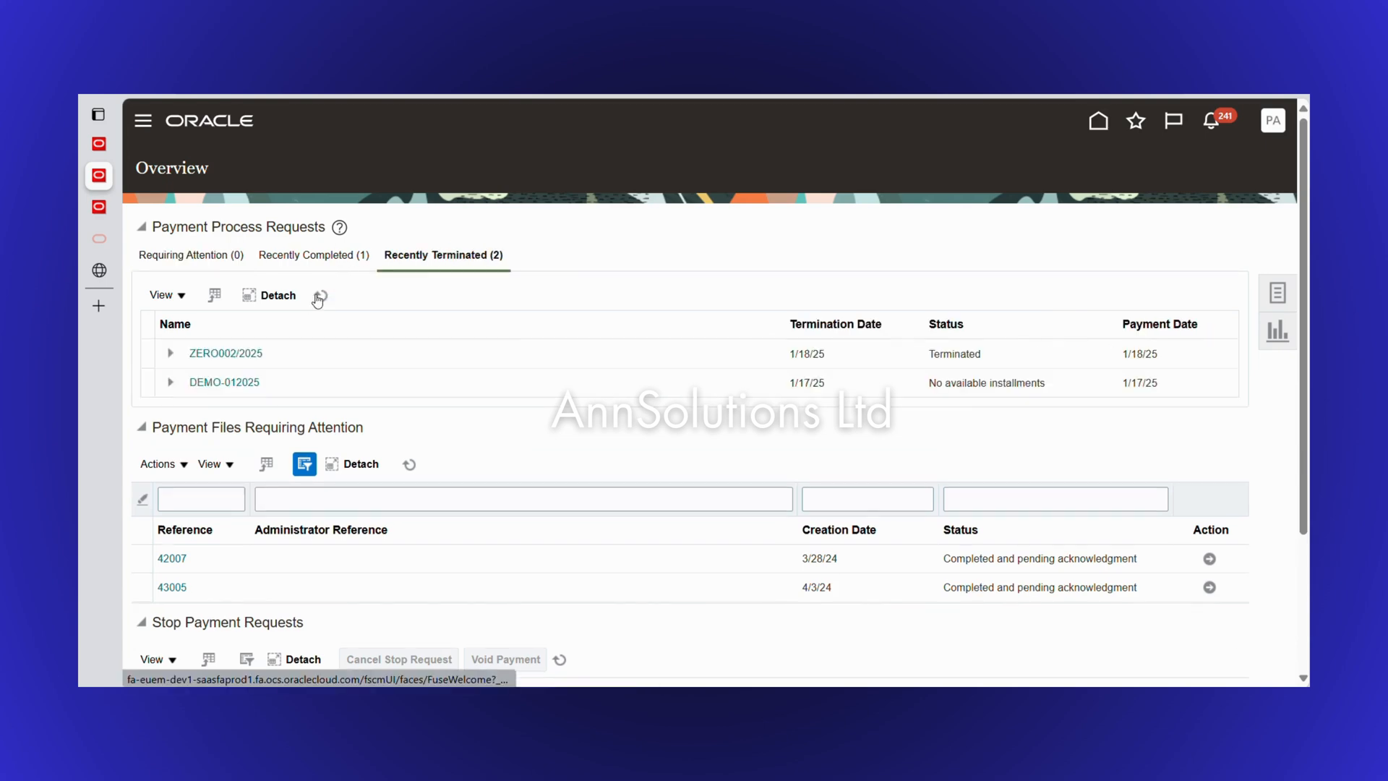
click(327, 257)
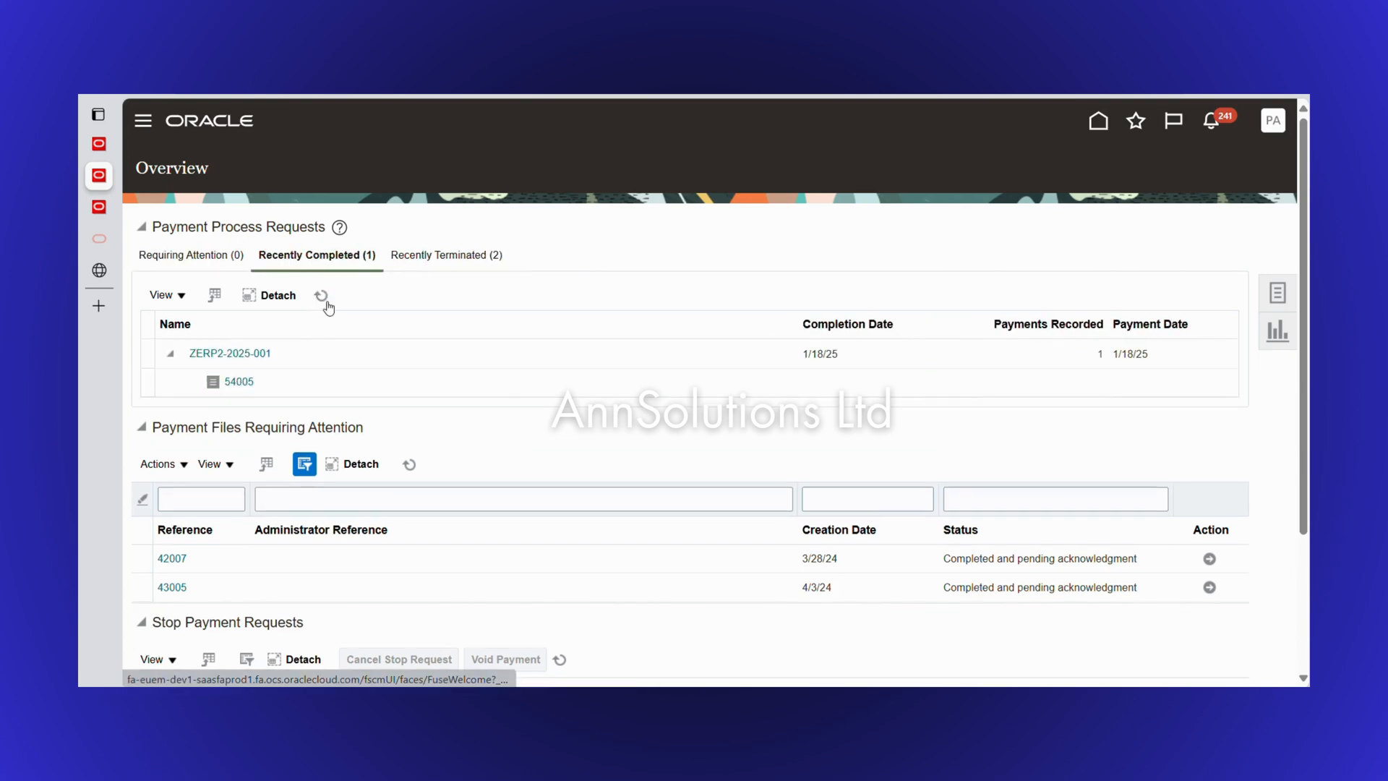
click(323, 293)
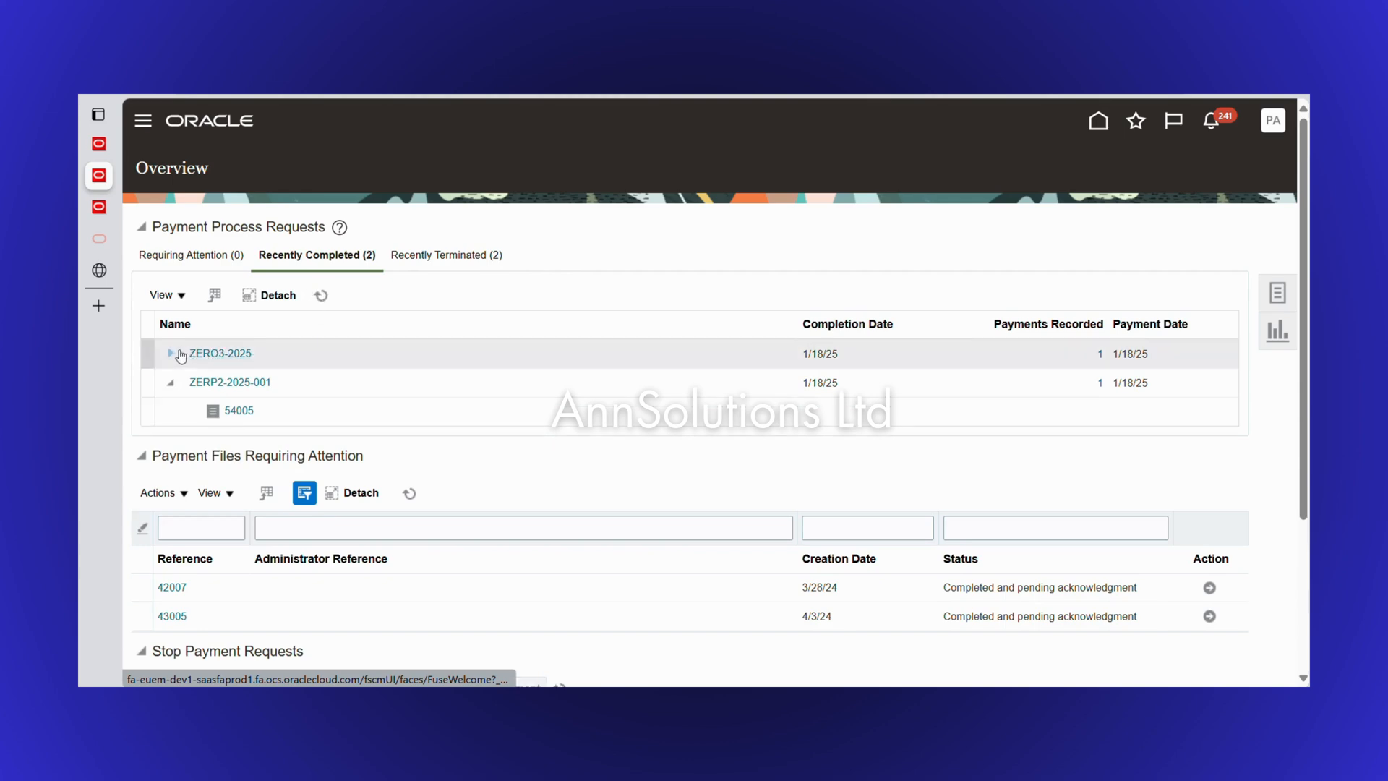
View the details of ZERO3-2025's payment file 54006 and open its downloaded output 2176282.xml
click(247, 381)
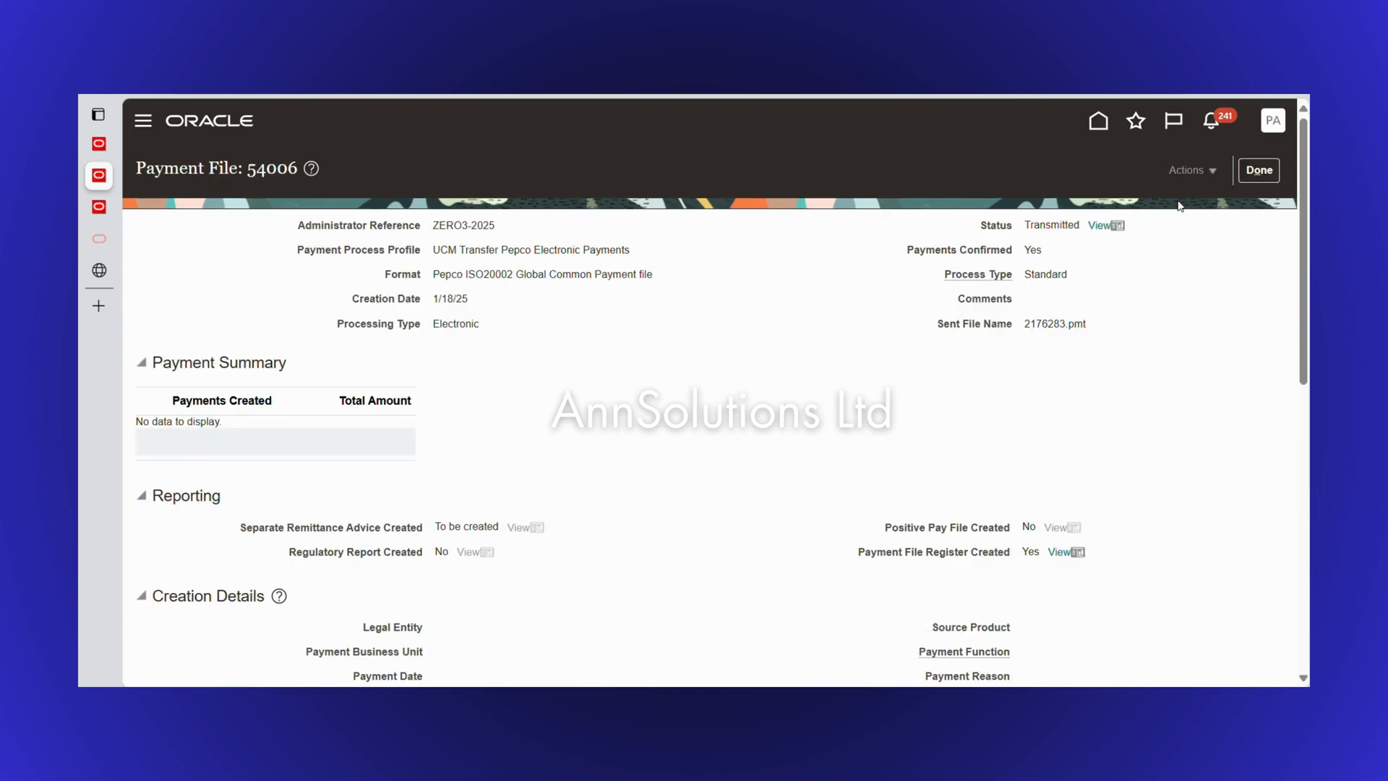
click(1100, 227)
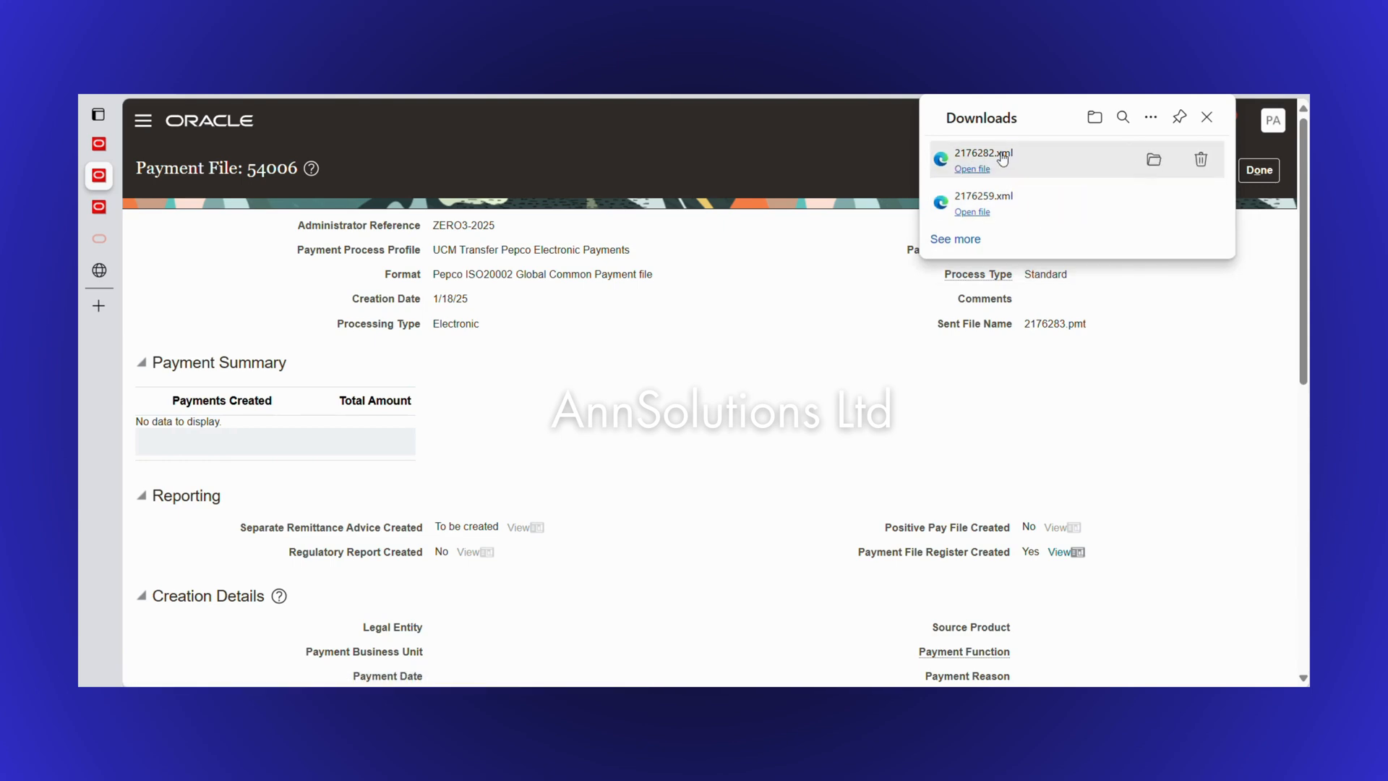
click(973, 169)
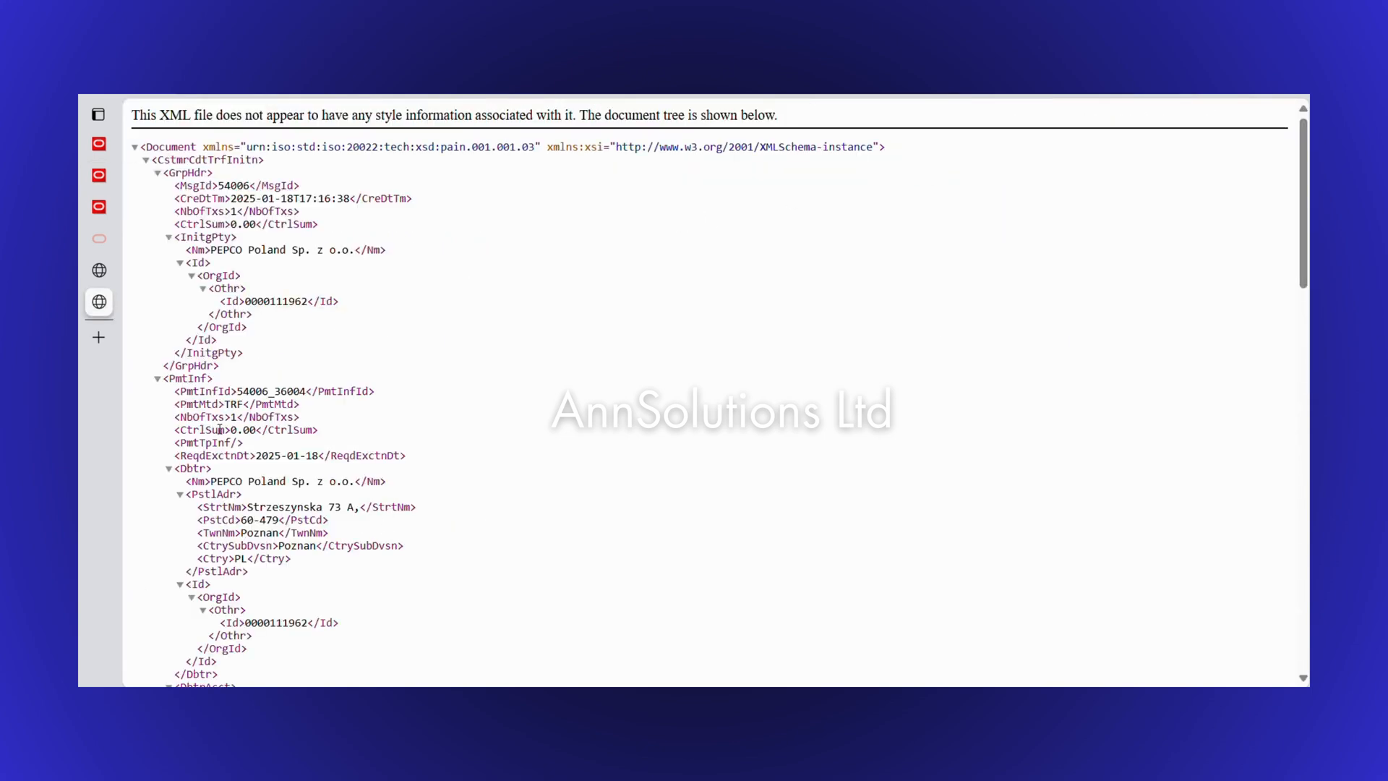
Examine the payment XML's control sum, instructed amount, and the remittance entries for CM100/2025 and INV100/2025
drag(180, 432, 313, 423)
scroll(310, 545, down, 6)
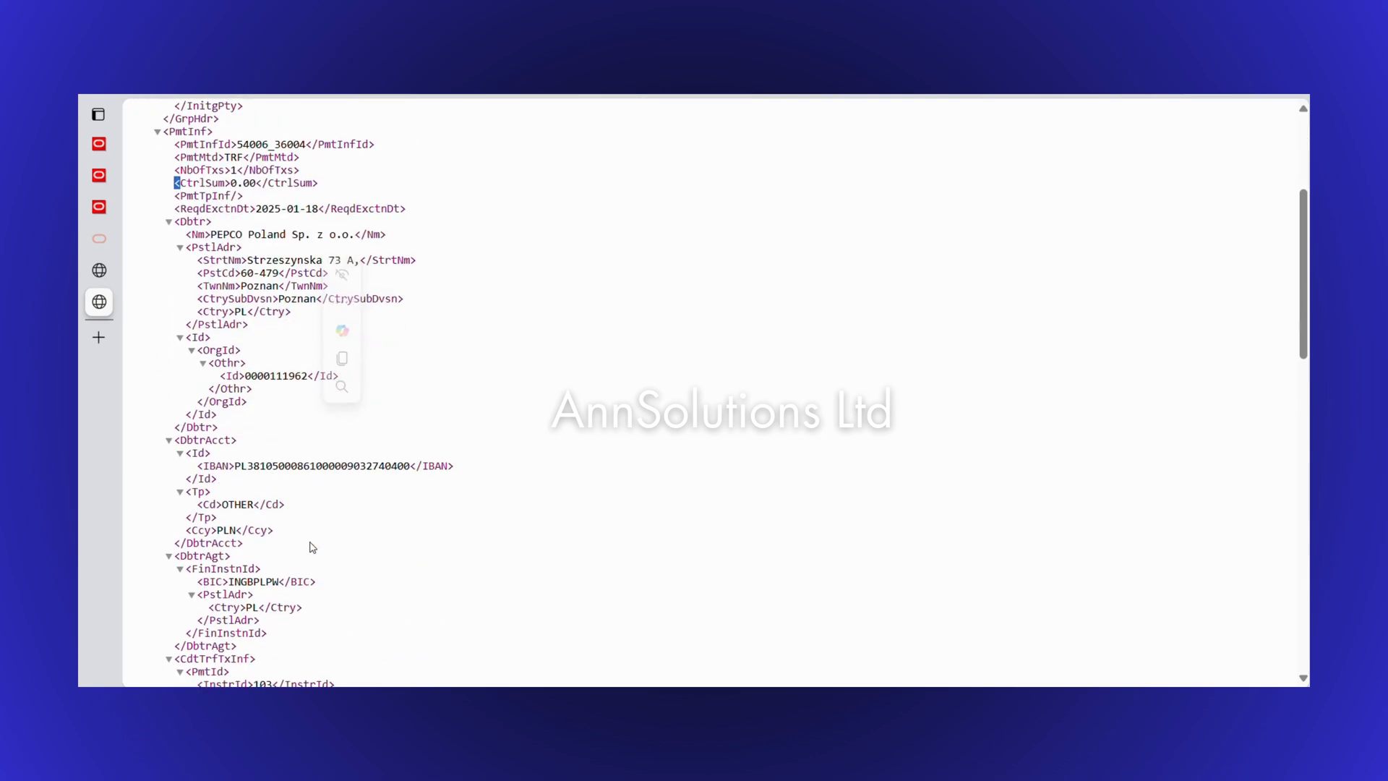
scroll(312, 547, down, 3)
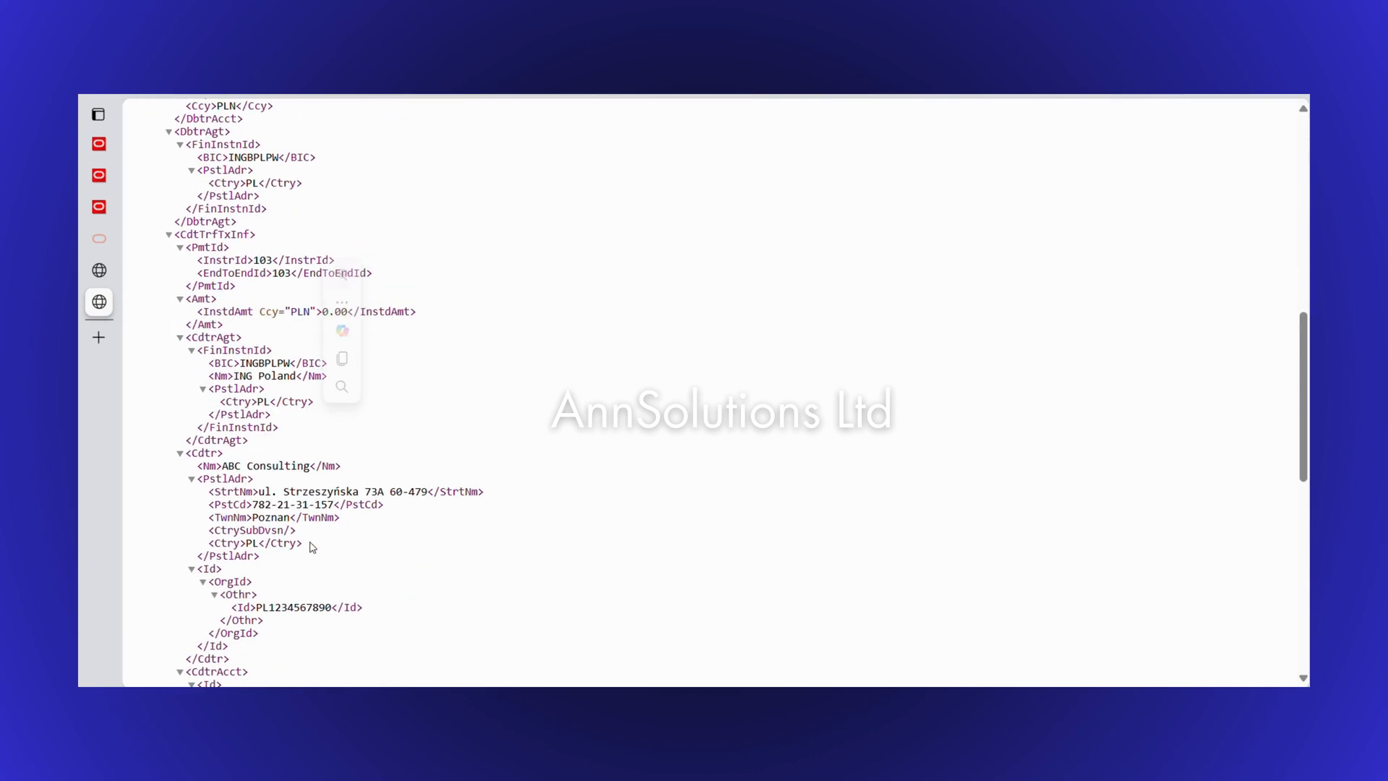
scroll(312, 547, down, 1)
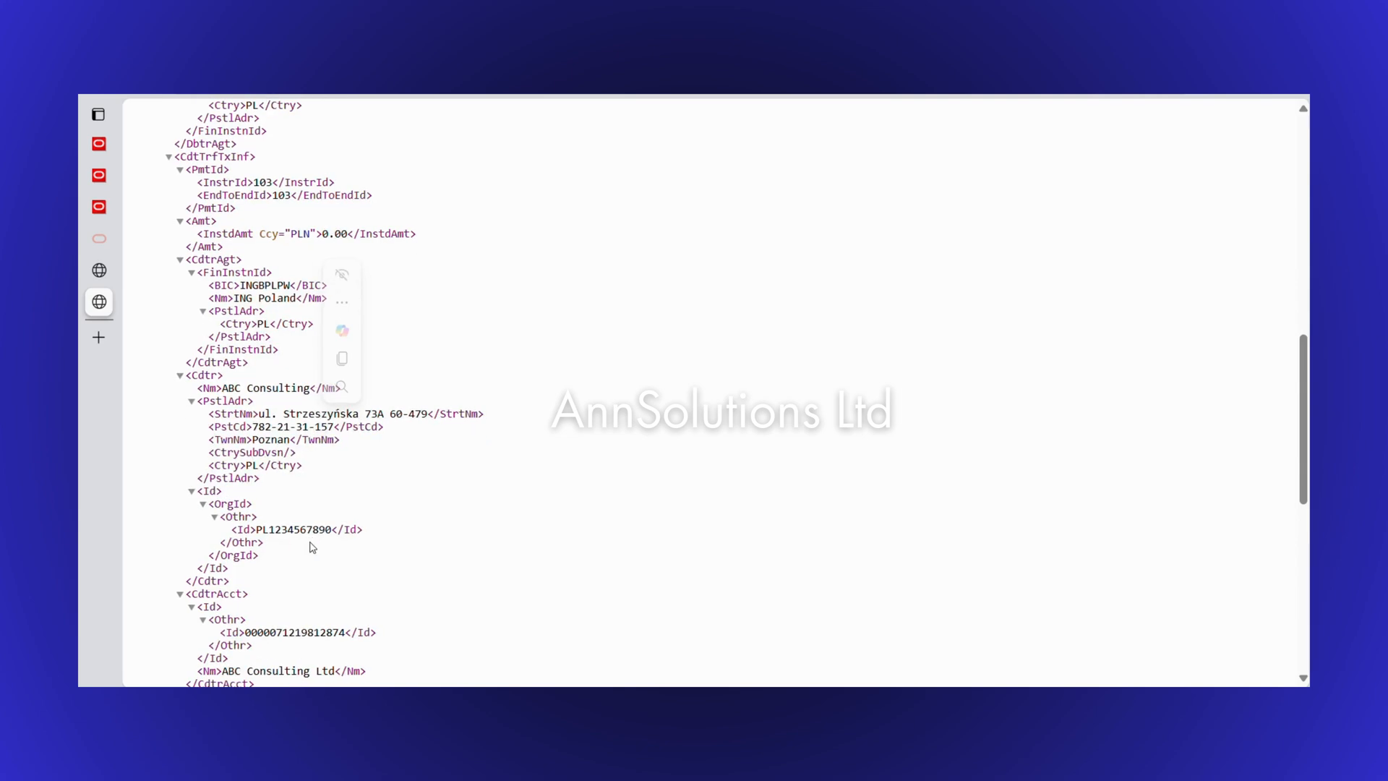
scroll(312, 547, down, 2)
scroll(312, 547, down, 5)
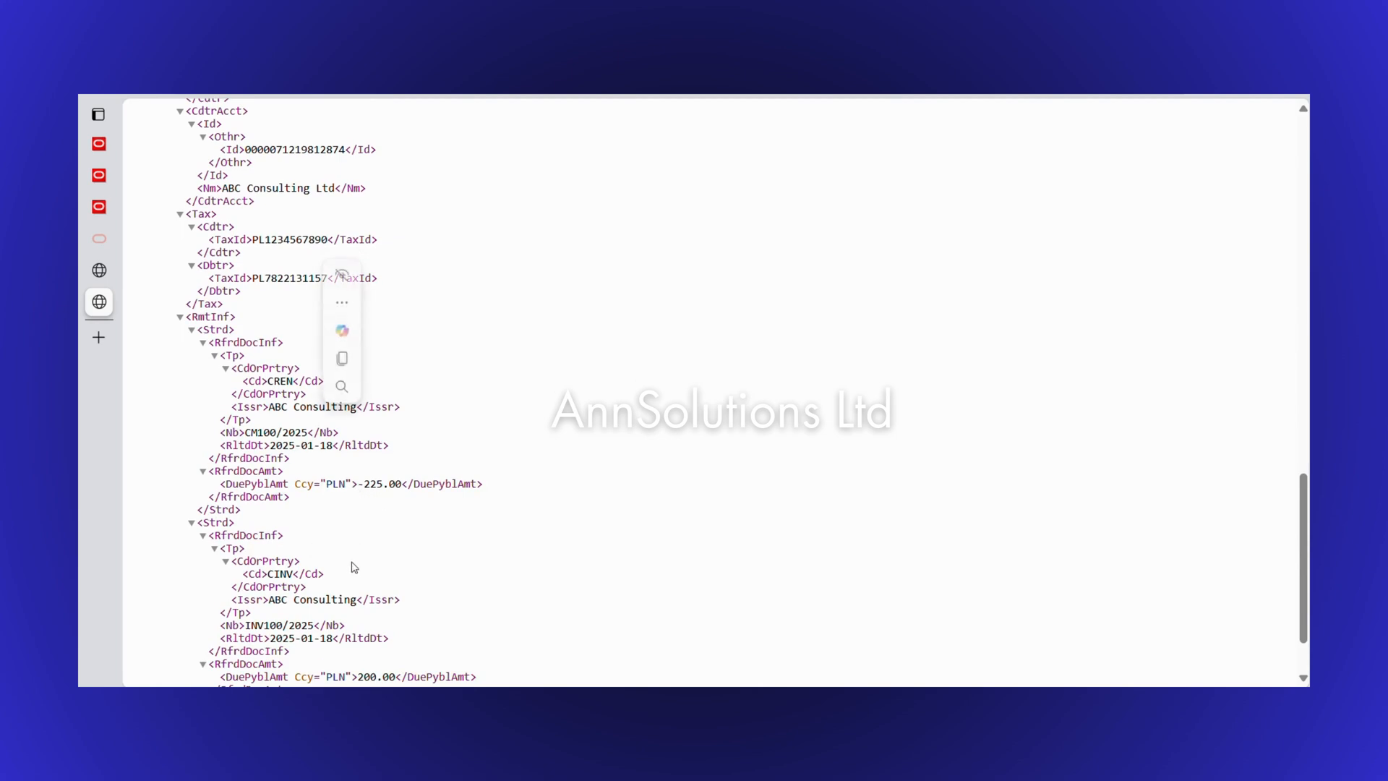
scroll(353, 571, down, 2)
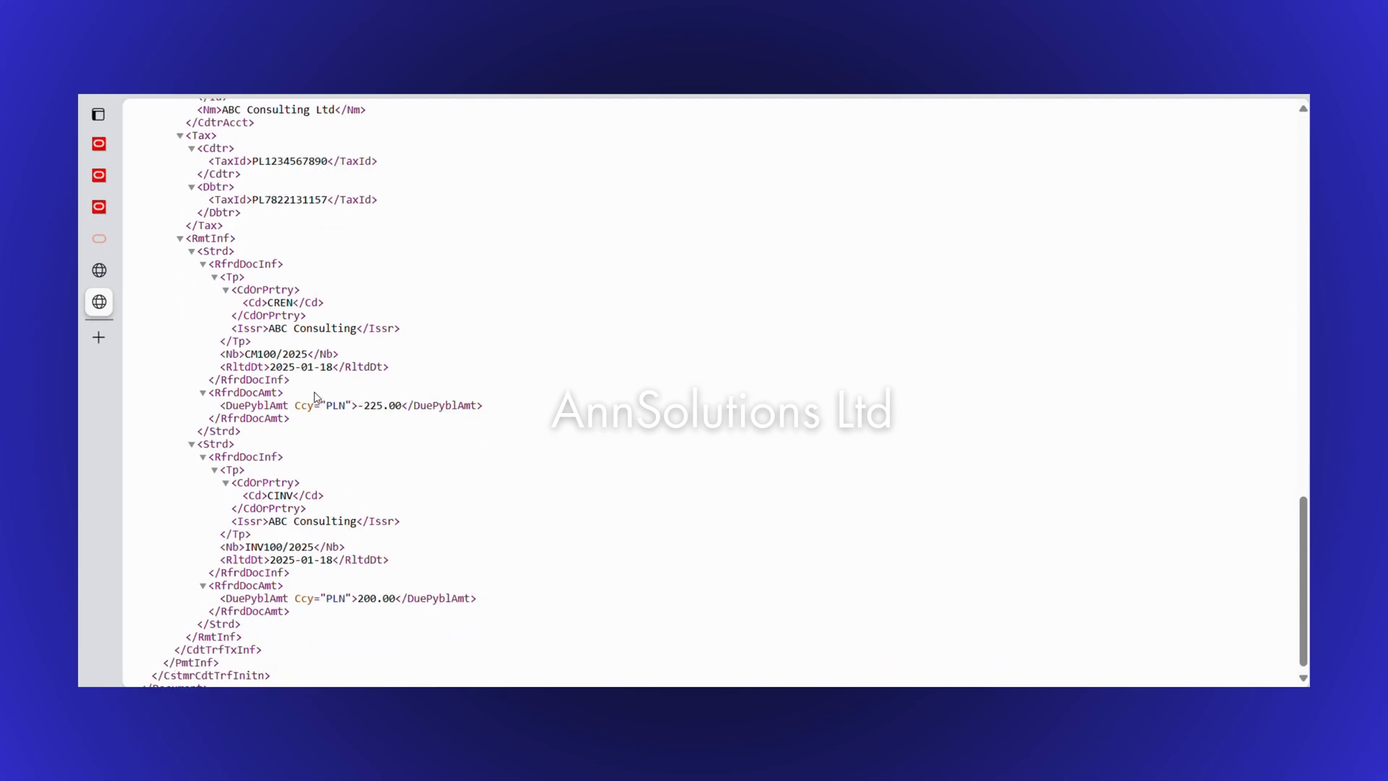
scroll(315, 395, up, 11)
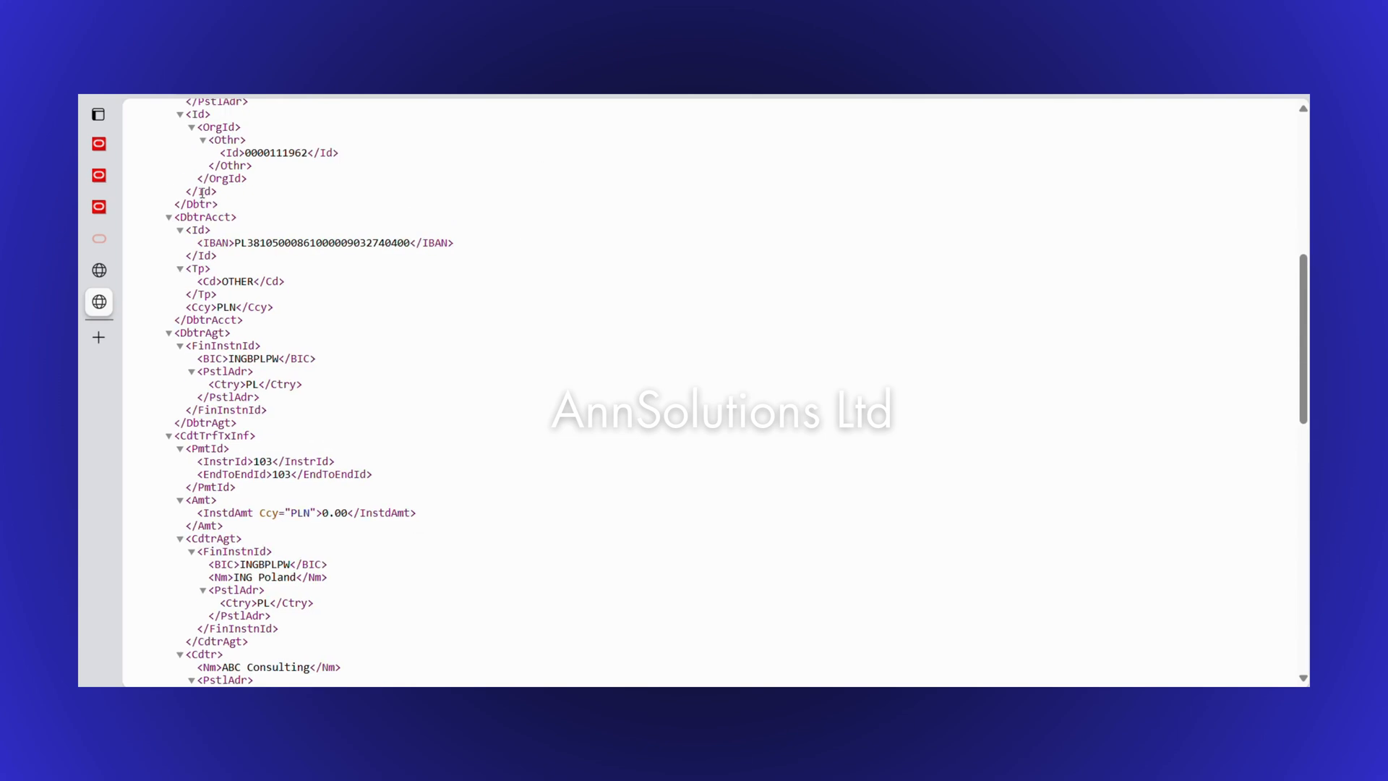
Refresh the invoices list to check the paid statuses, and open credit memo CM100/2025's installments to check the unpaid amount
click(148, 146)
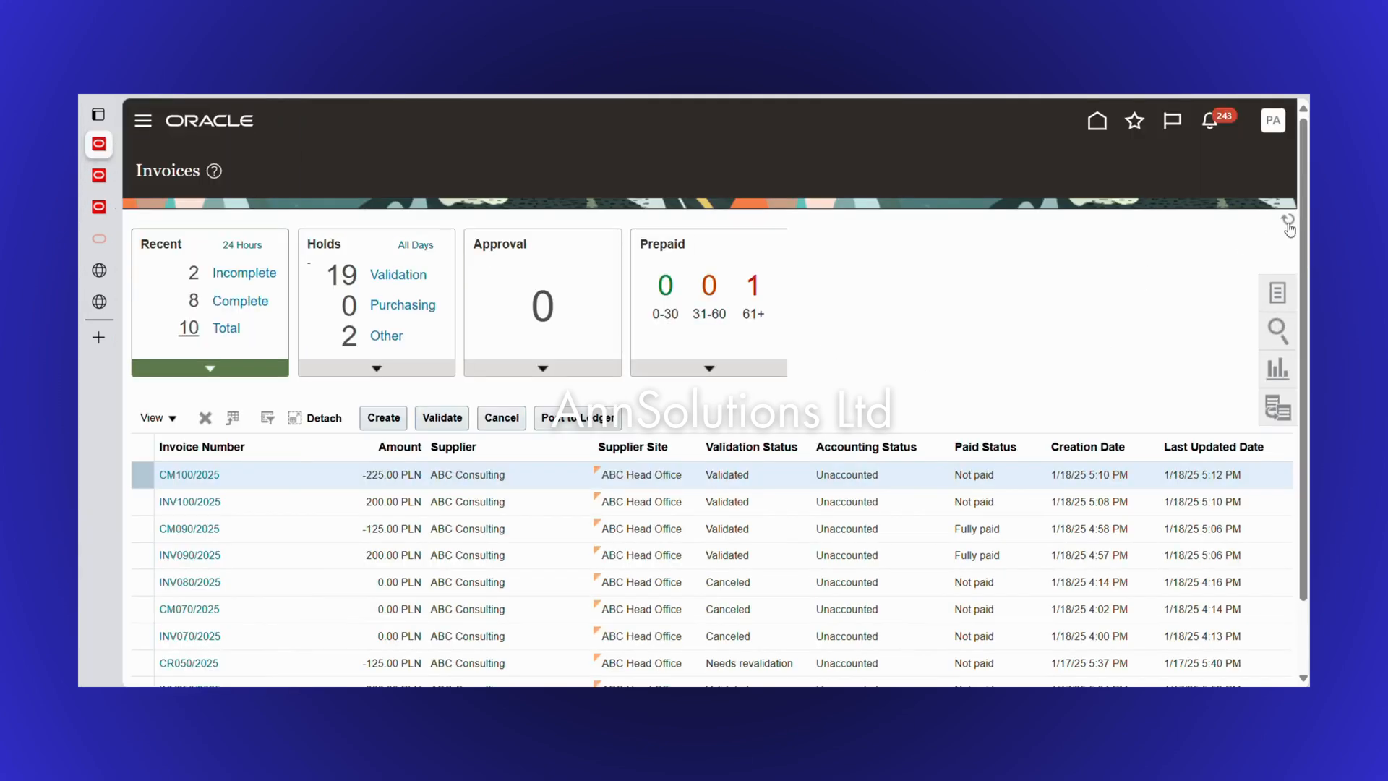
click(1287, 223)
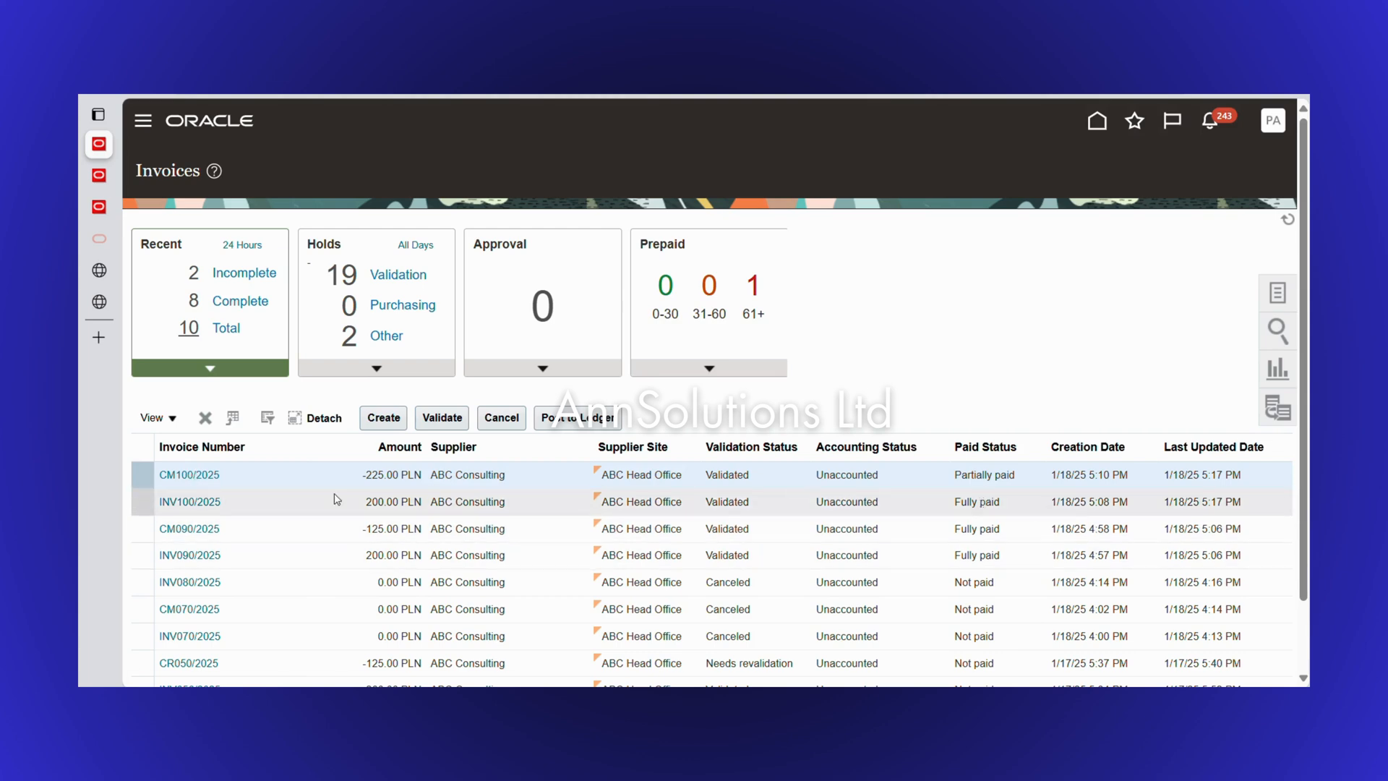
click(194, 474)
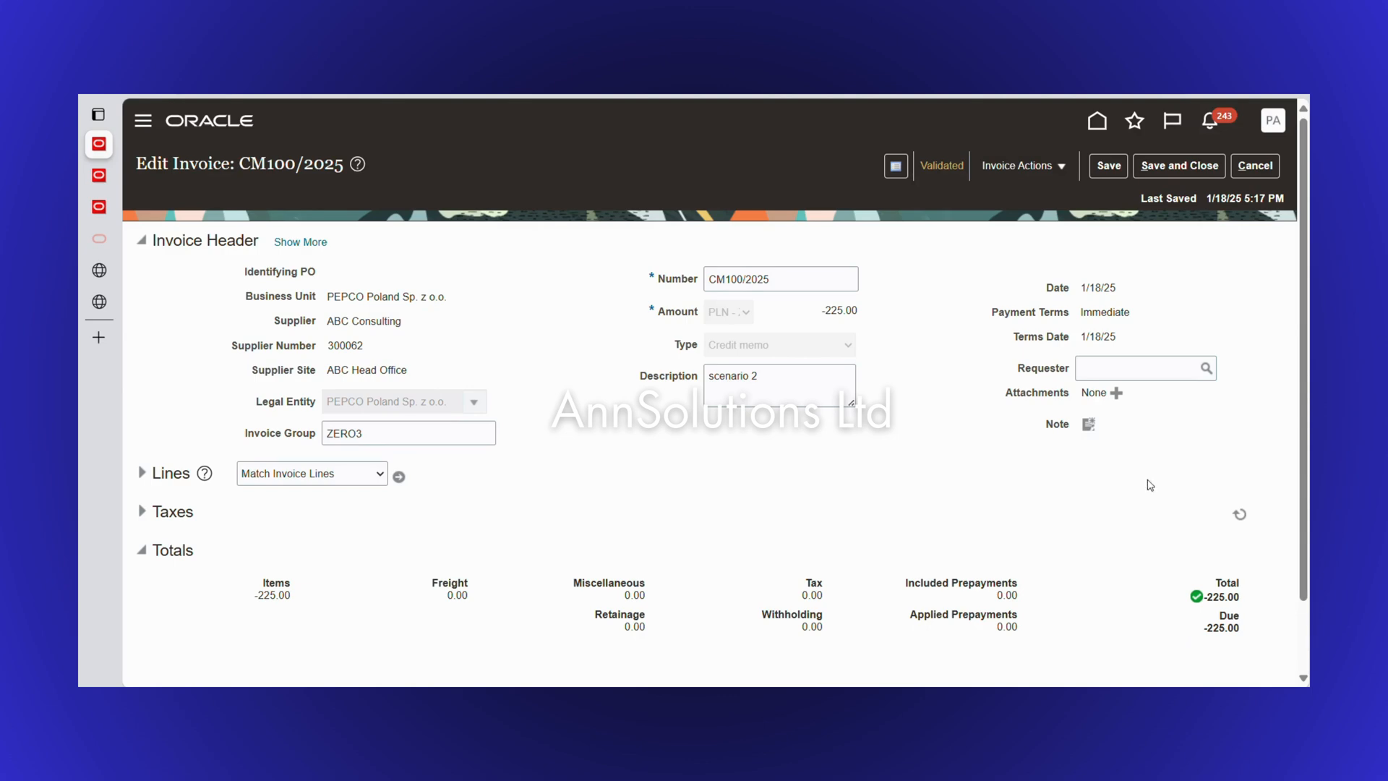
click(1060, 167)
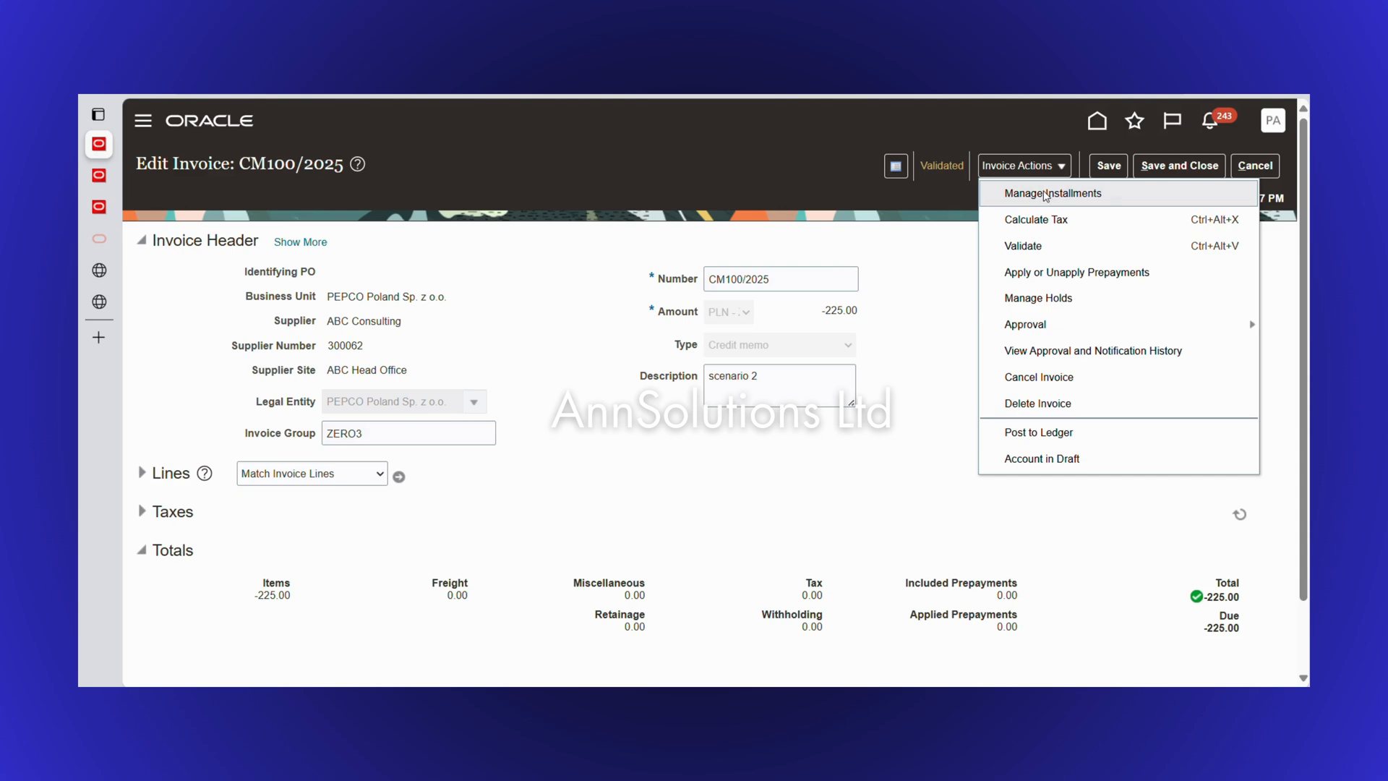
click(1046, 194)
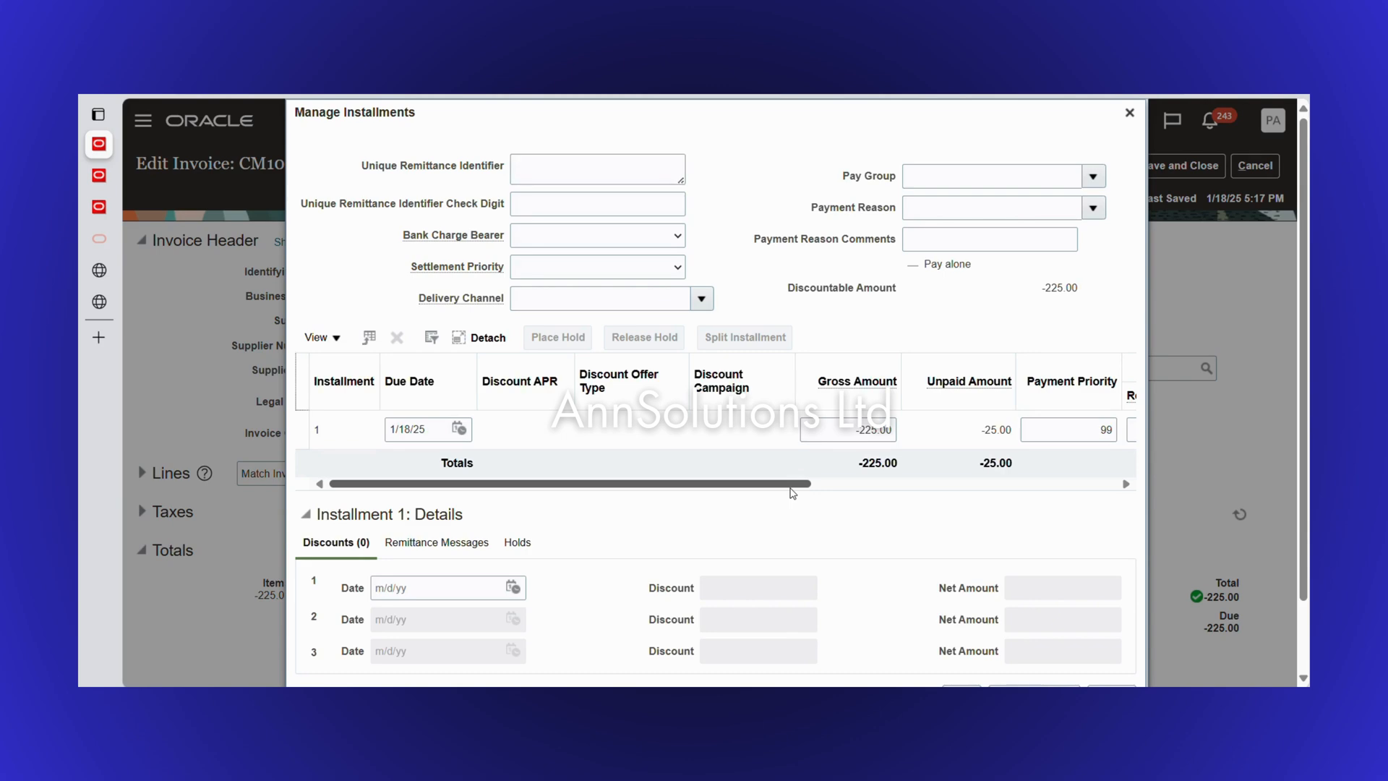
mouse_move(792, 493)
mouse_down()
mouse_move(1142, 491)
mouse_move(787, 489)
mouse_up()
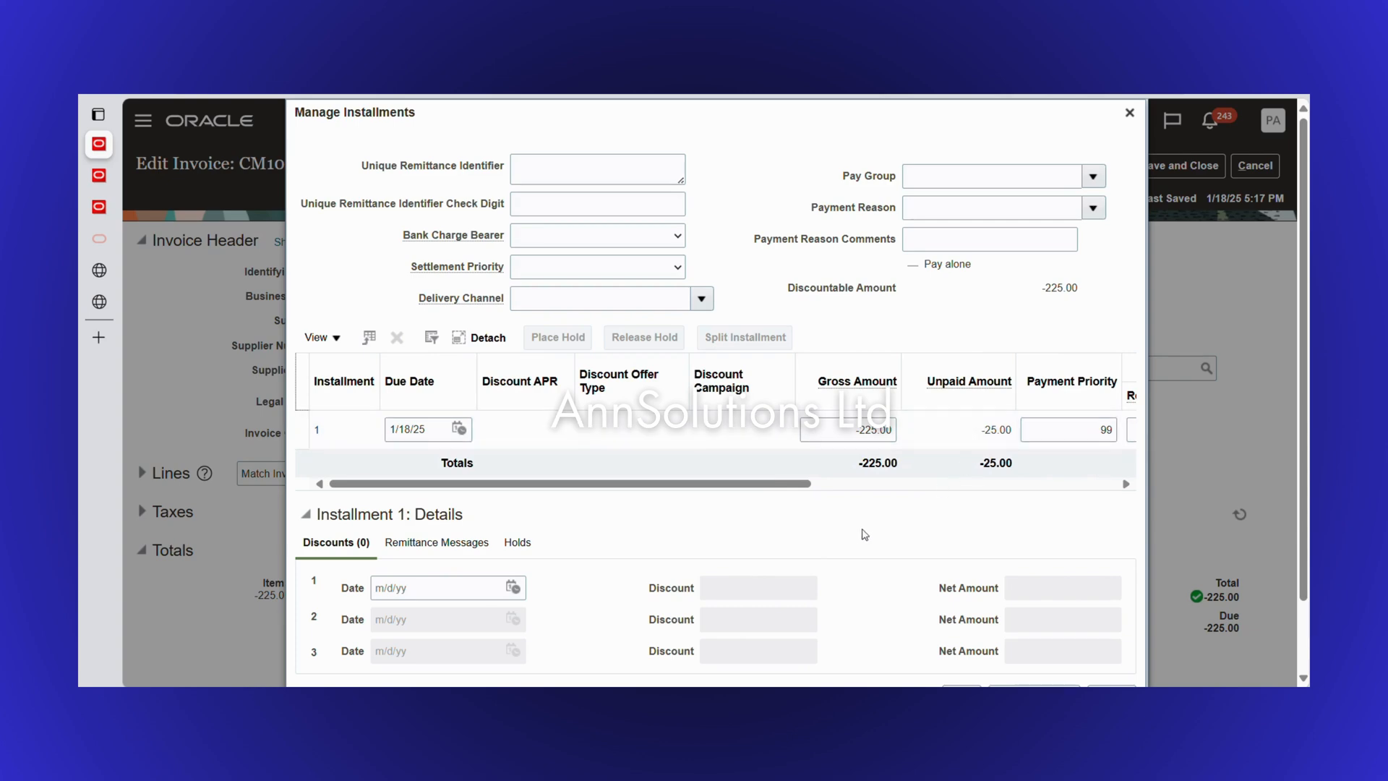
Review credit memo CM100/2025's installment, close it, and leave the credit memo without saving to return to the invoices list
scroll(855, 533, down, 2)
scroll(969, 381, up, 2)
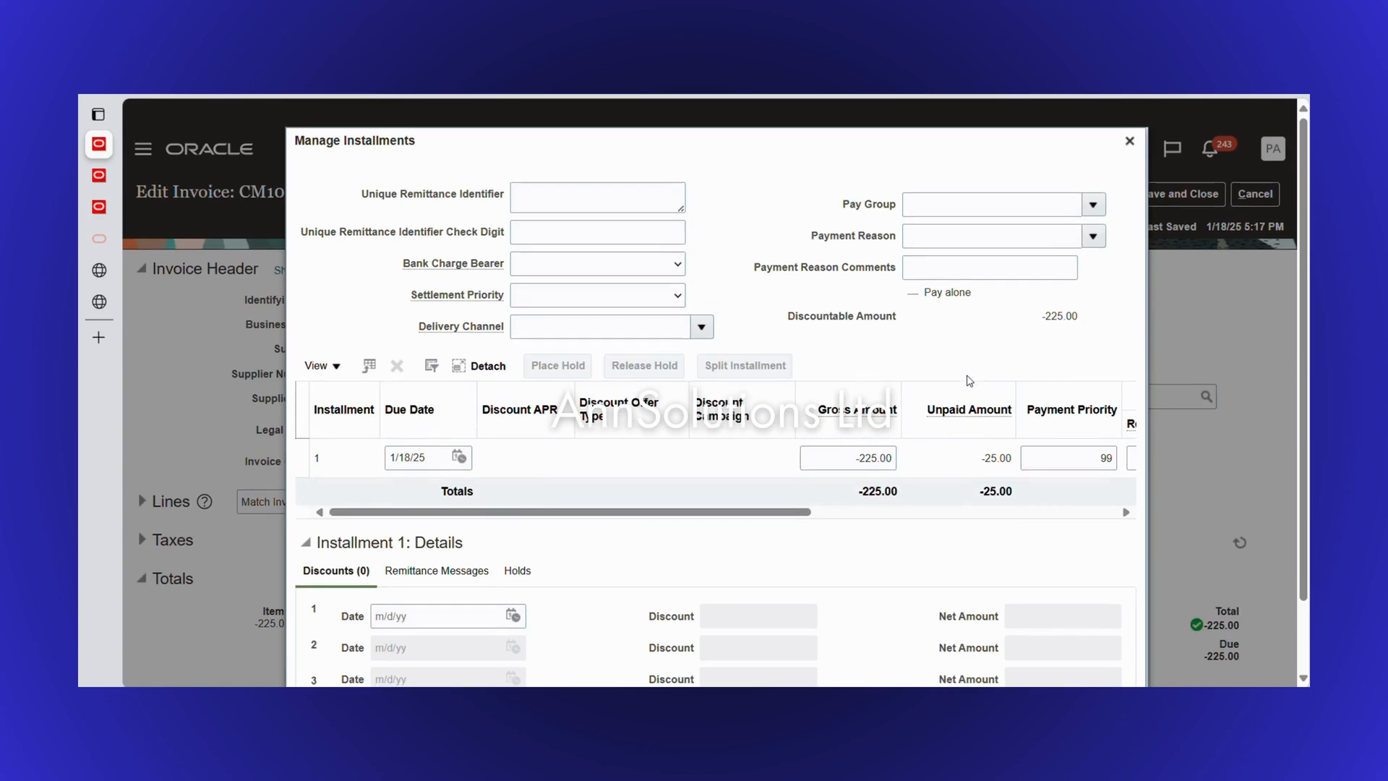
click(1132, 108)
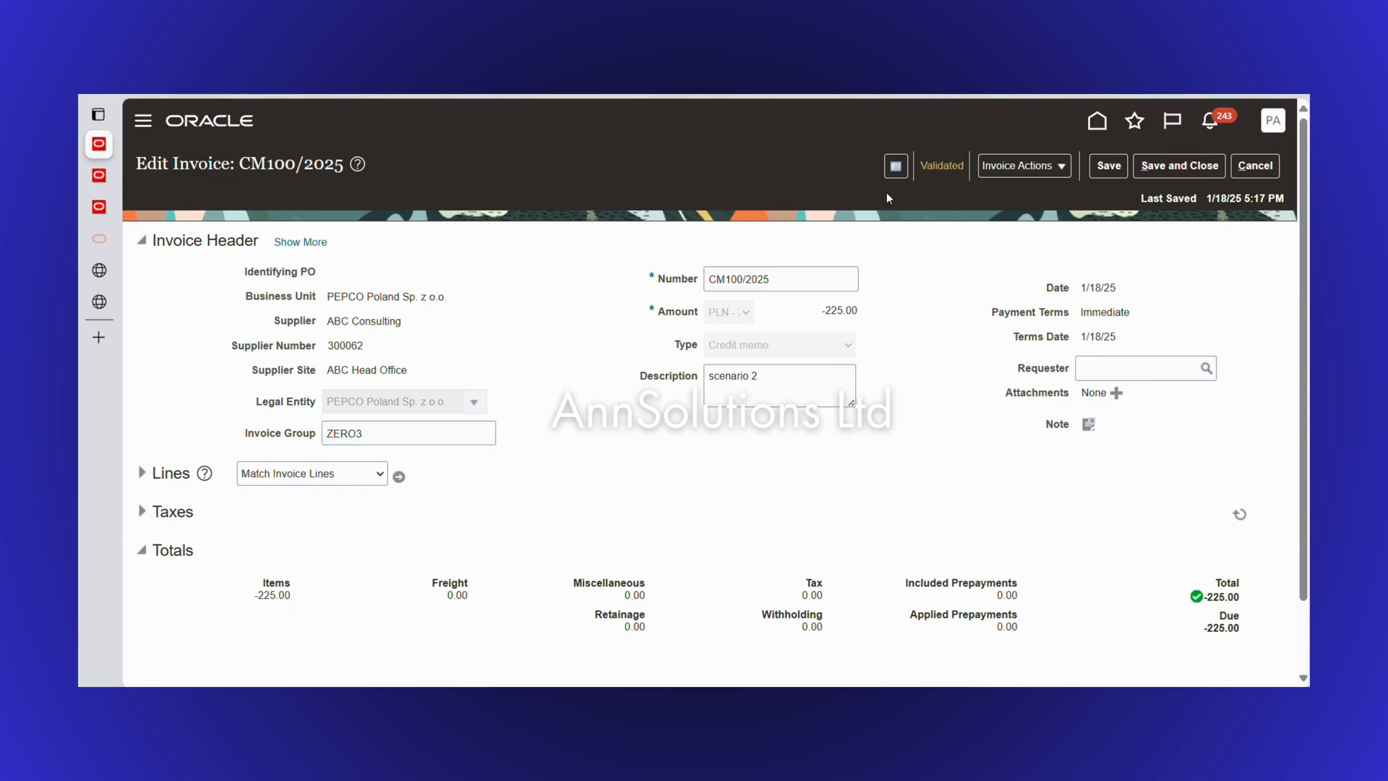
click(1258, 166)
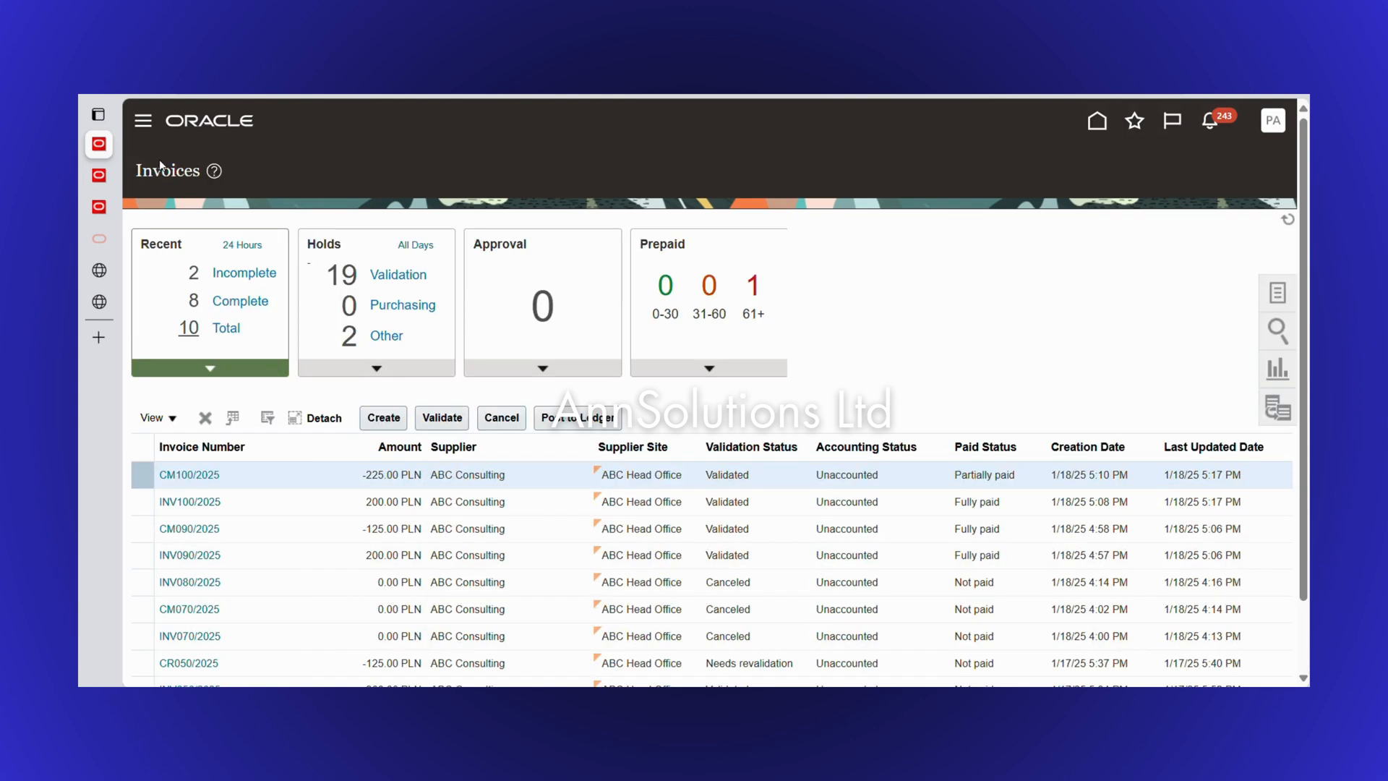
Go to the File Import and Export page among the tools
click(143, 123)
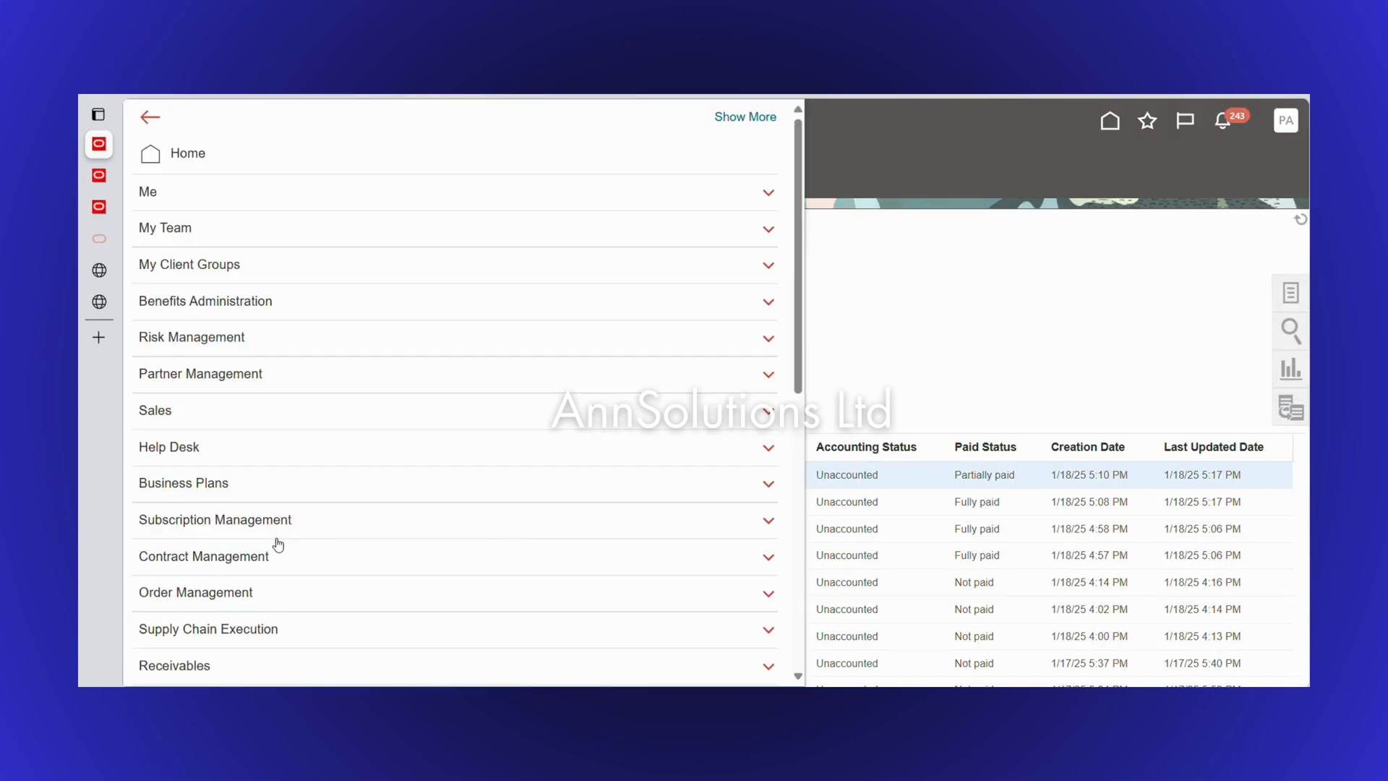
scroll(274, 543, down, 8)
click(176, 593)
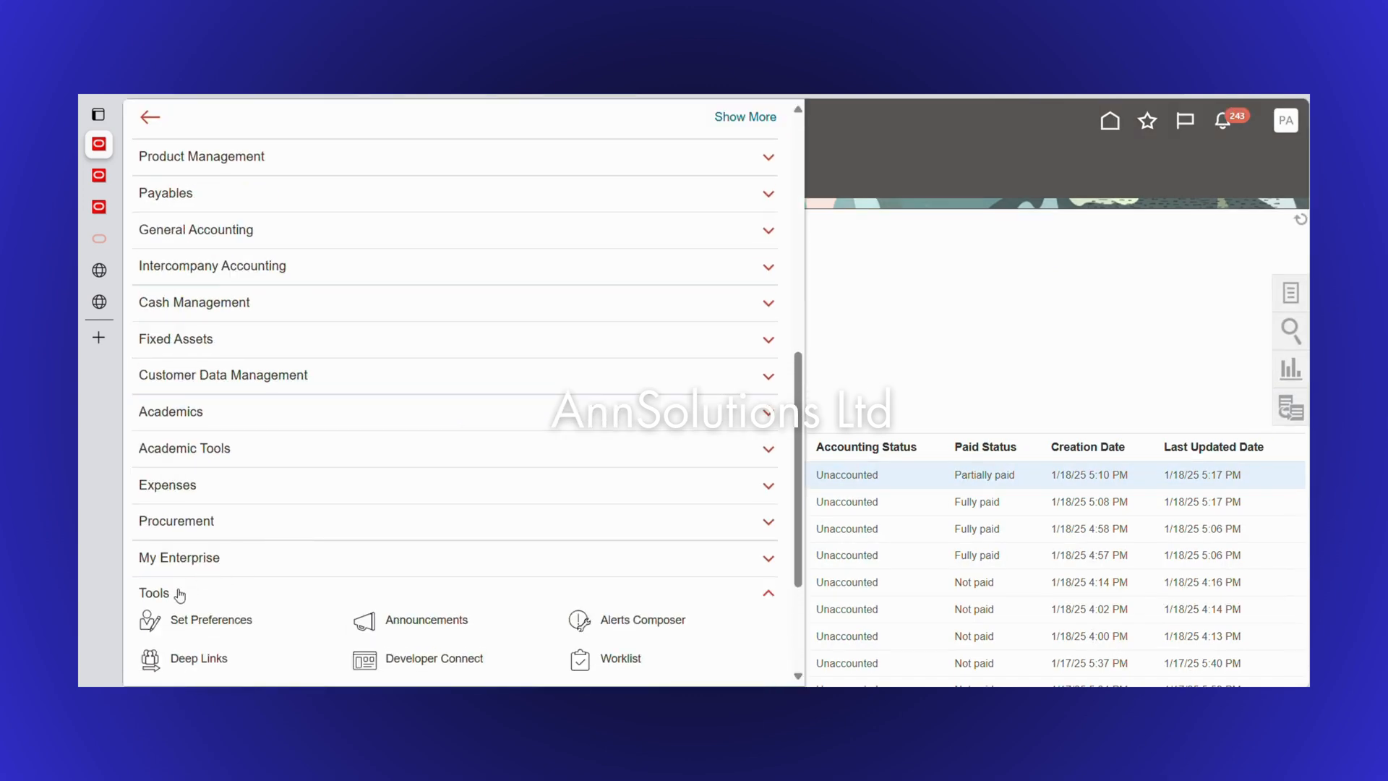
scroll(180, 594, down, 3)
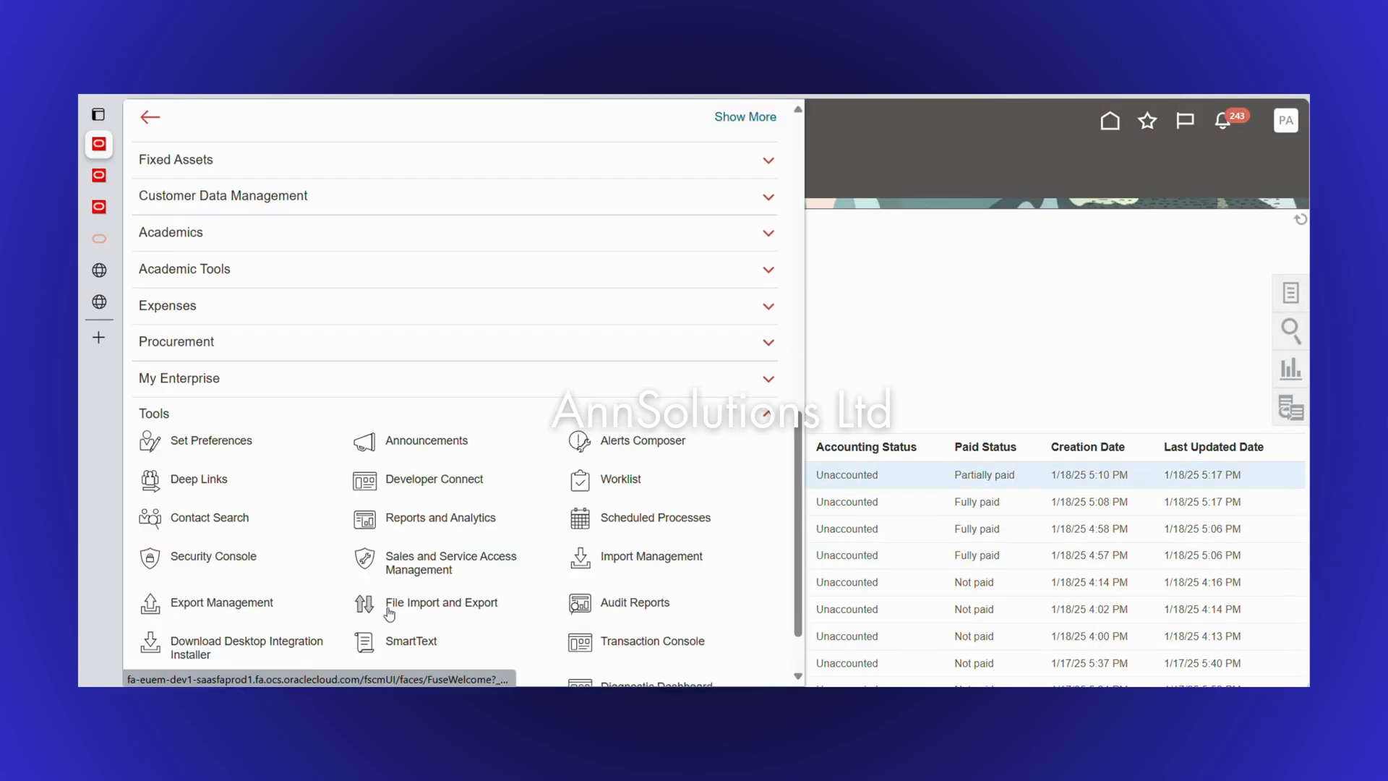
click(421, 610)
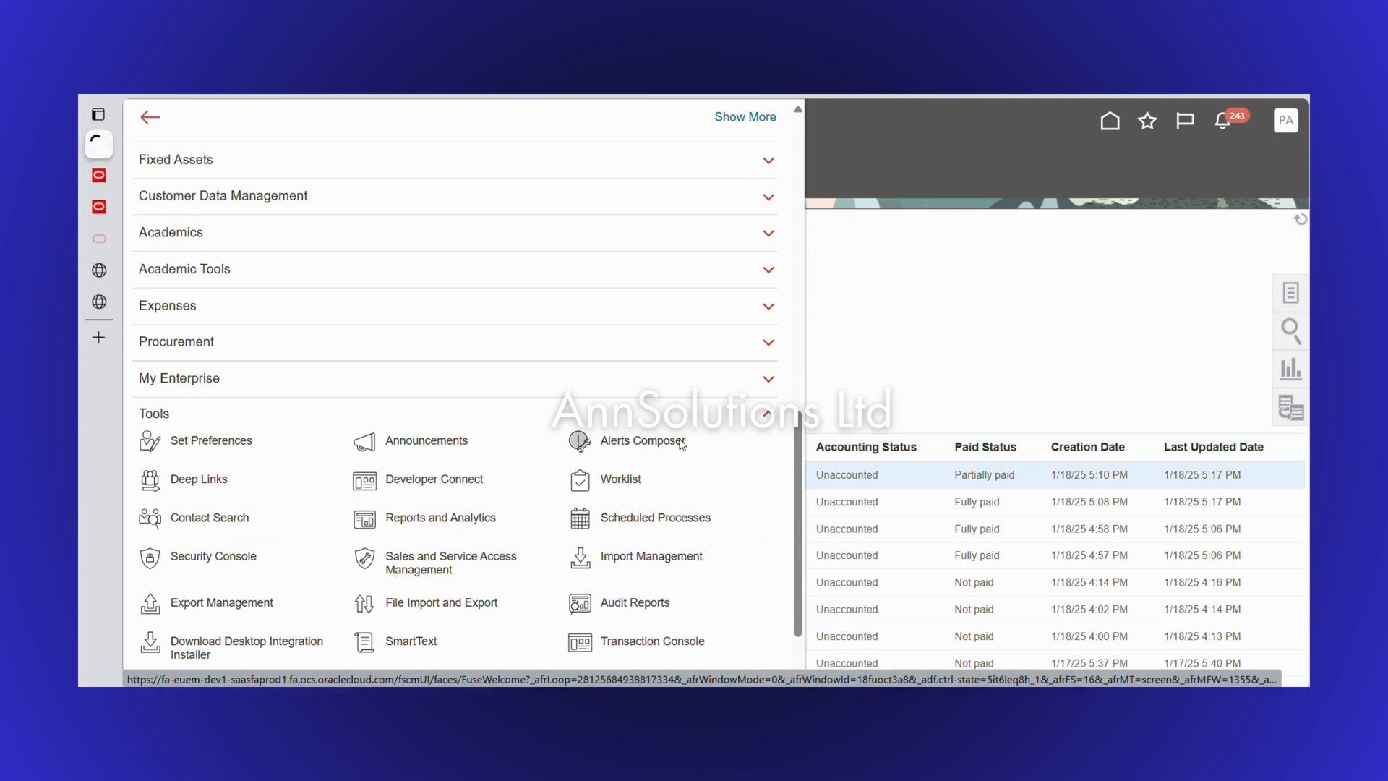
Search the imported and exported files for the account fin/payables/import
click(466, 265)
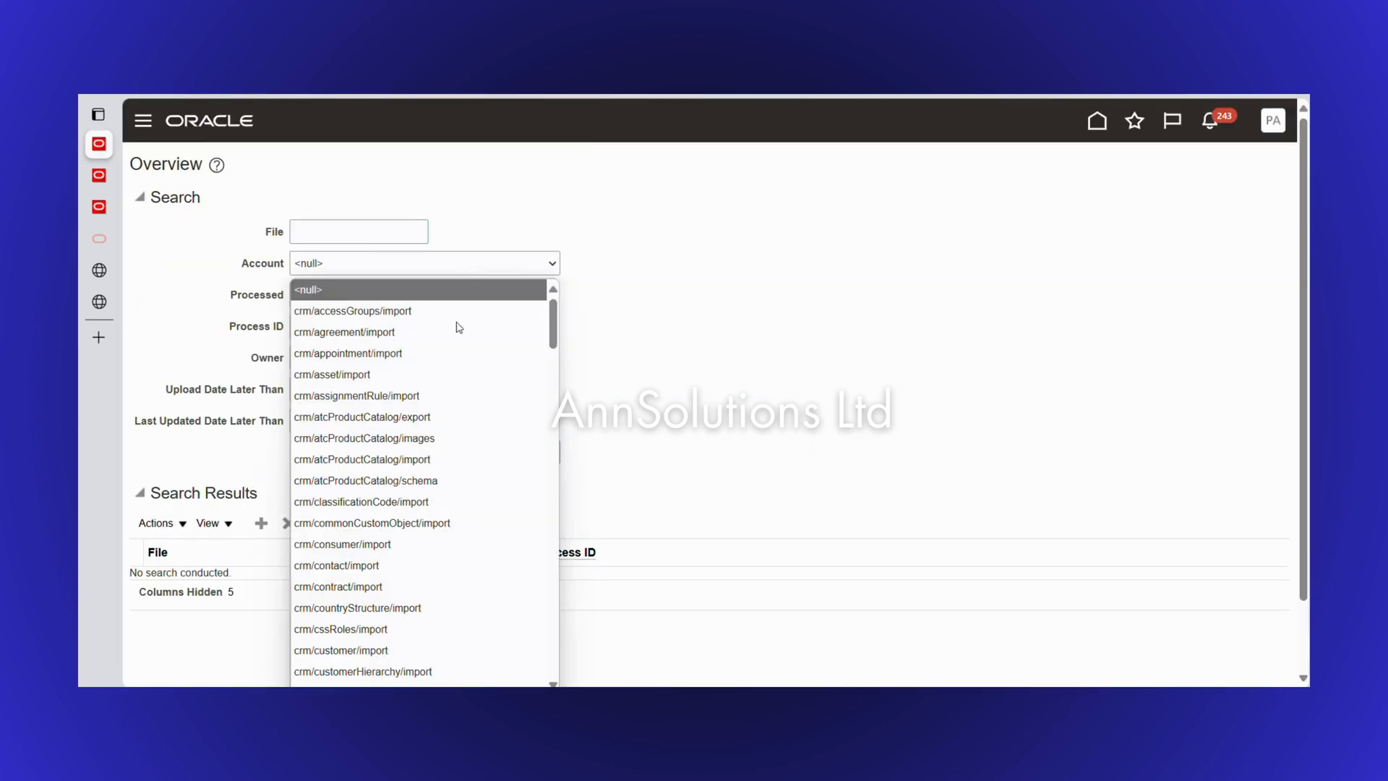
scroll(432, 447, down, 3)
key(f)
scroll(431, 447, down, 3)
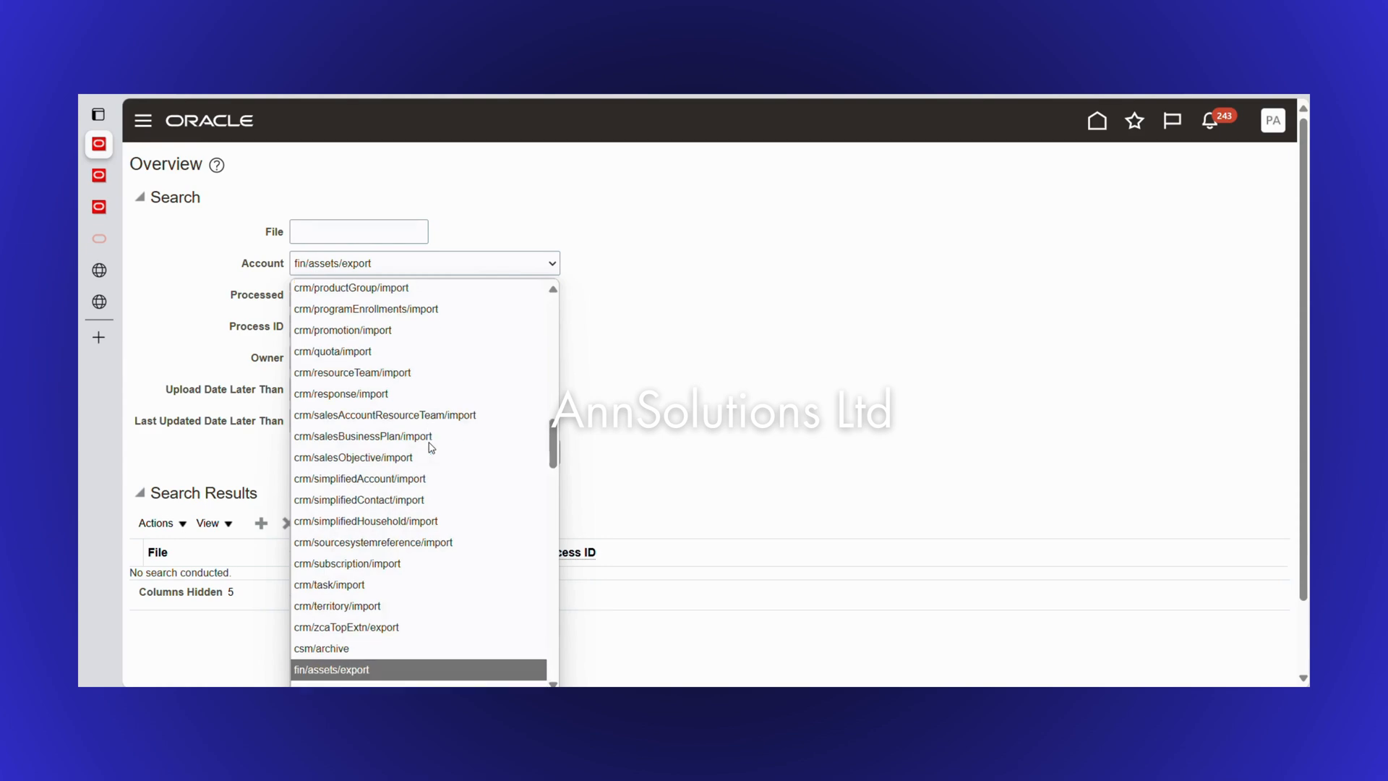
scroll(432, 447, down, 3)
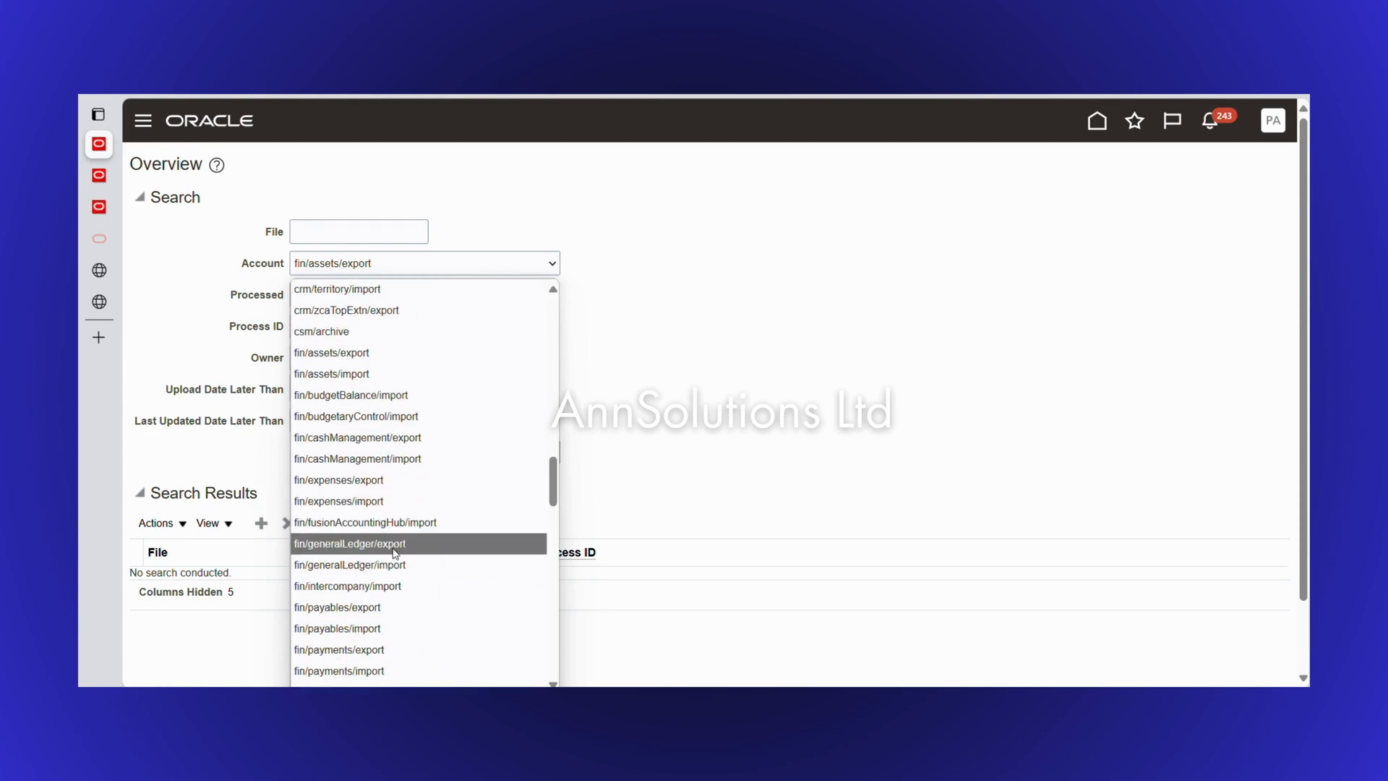
click(394, 628)
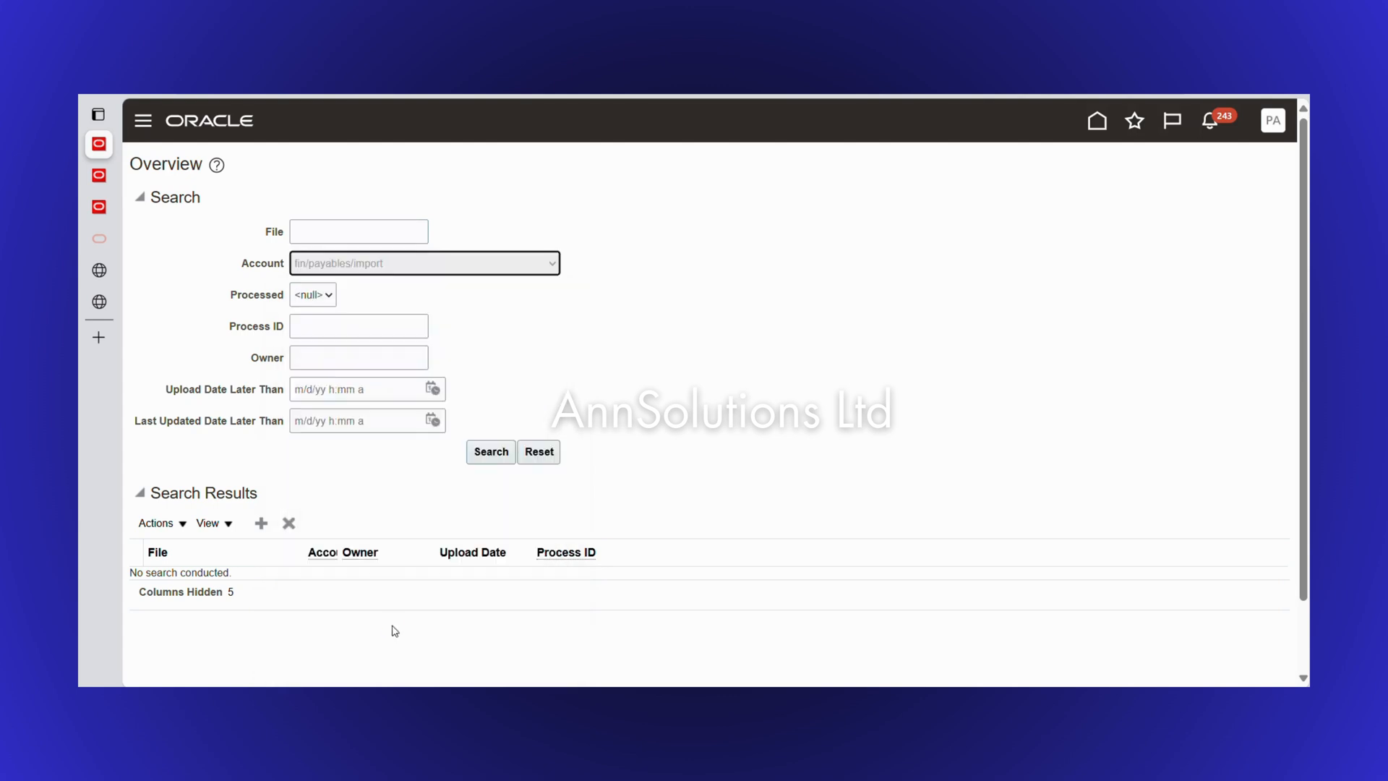
click(490, 453)
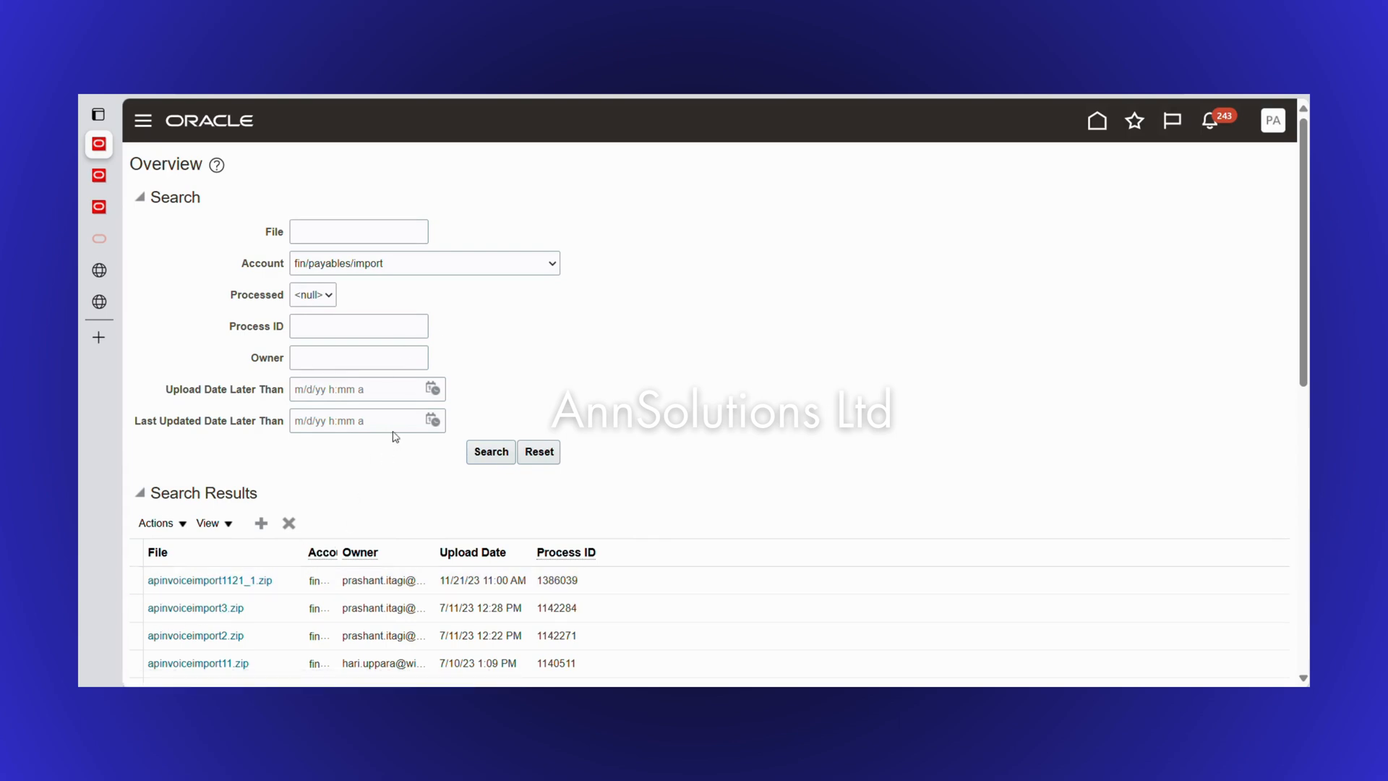
Search the files again for the account fin/payments/import to look for the generated payment files
click(393, 259)
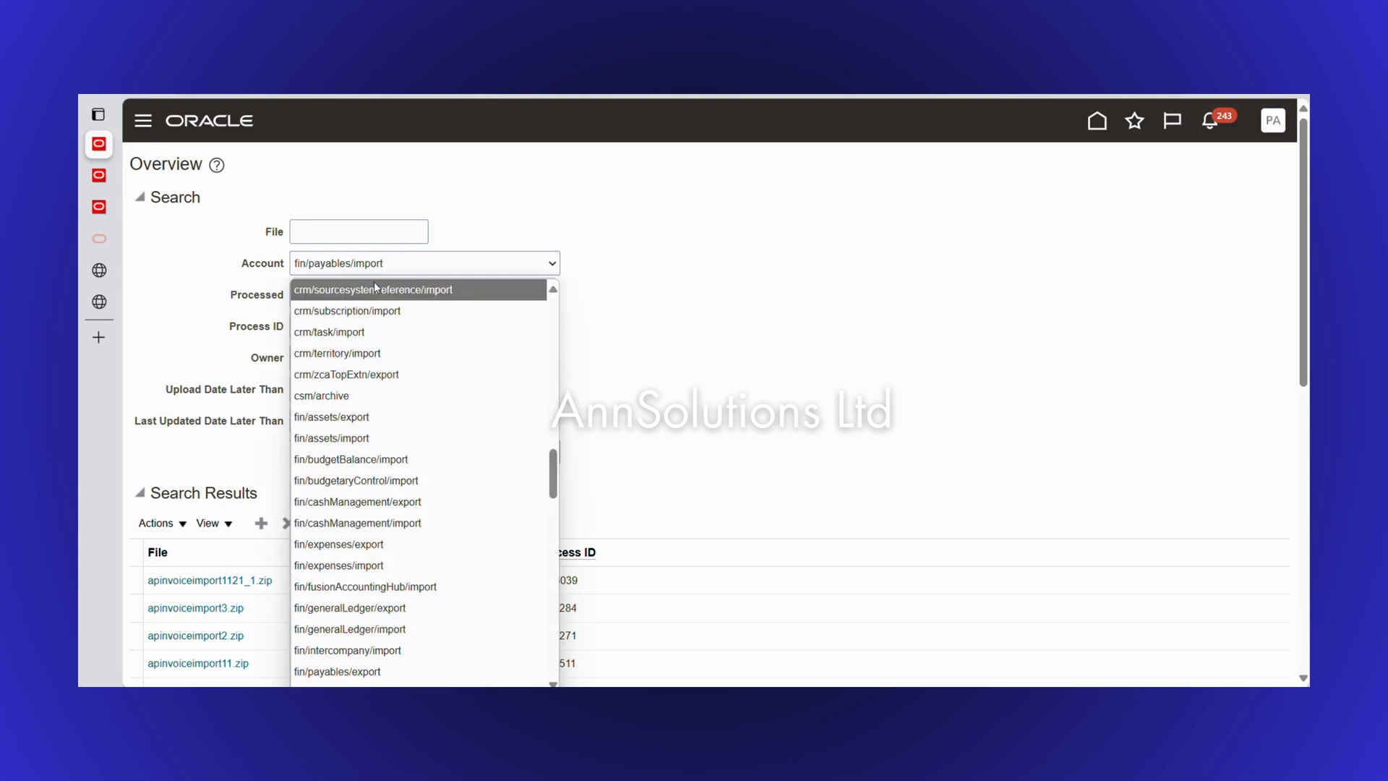
scroll(371, 577, down, 3)
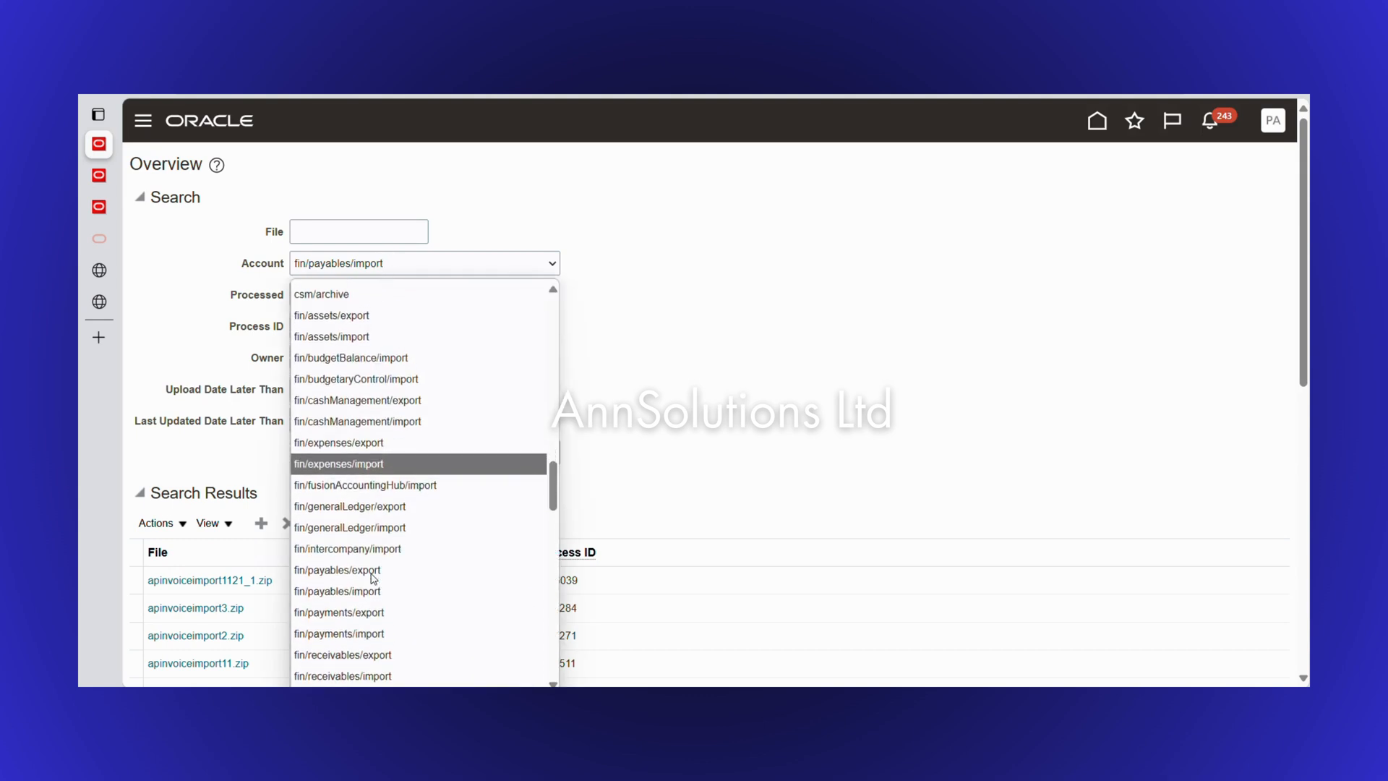
click(356, 633)
click(497, 454)
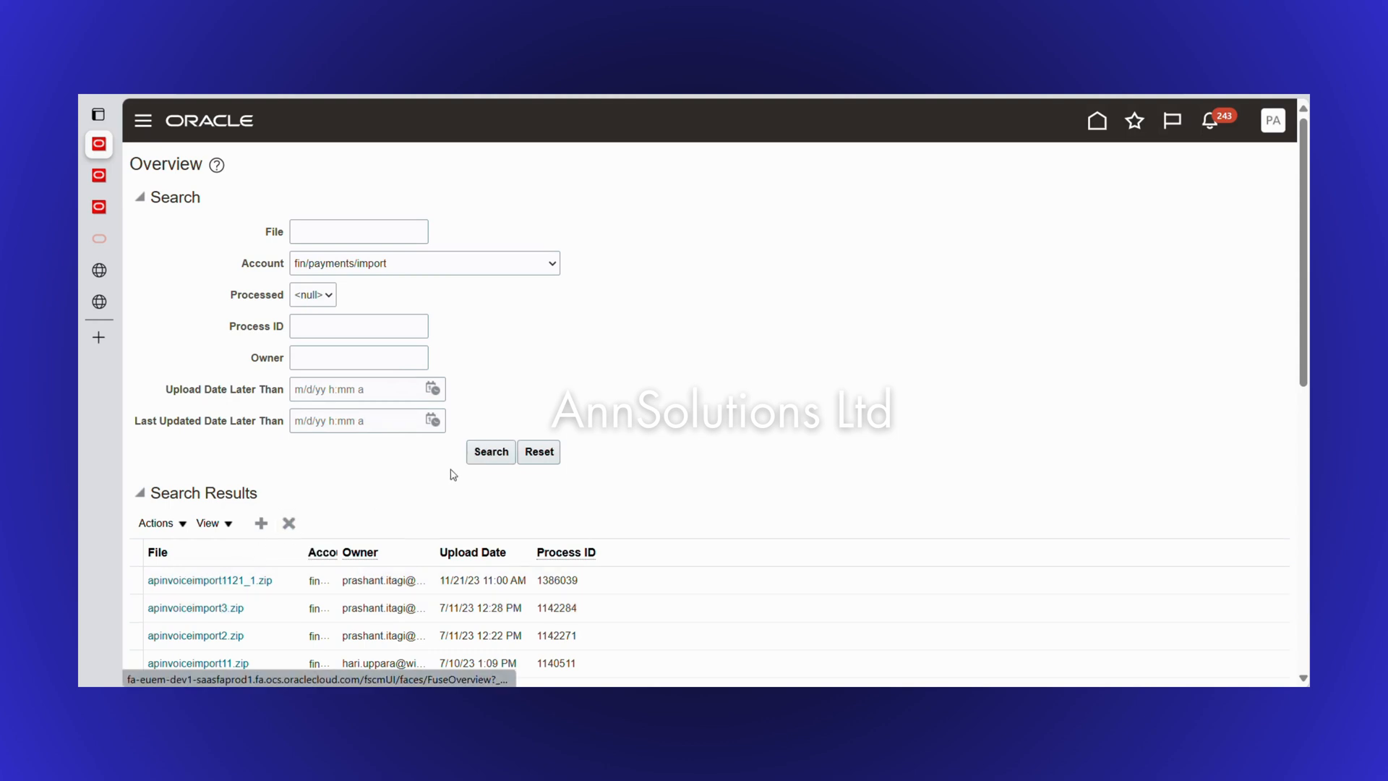
click(486, 457)
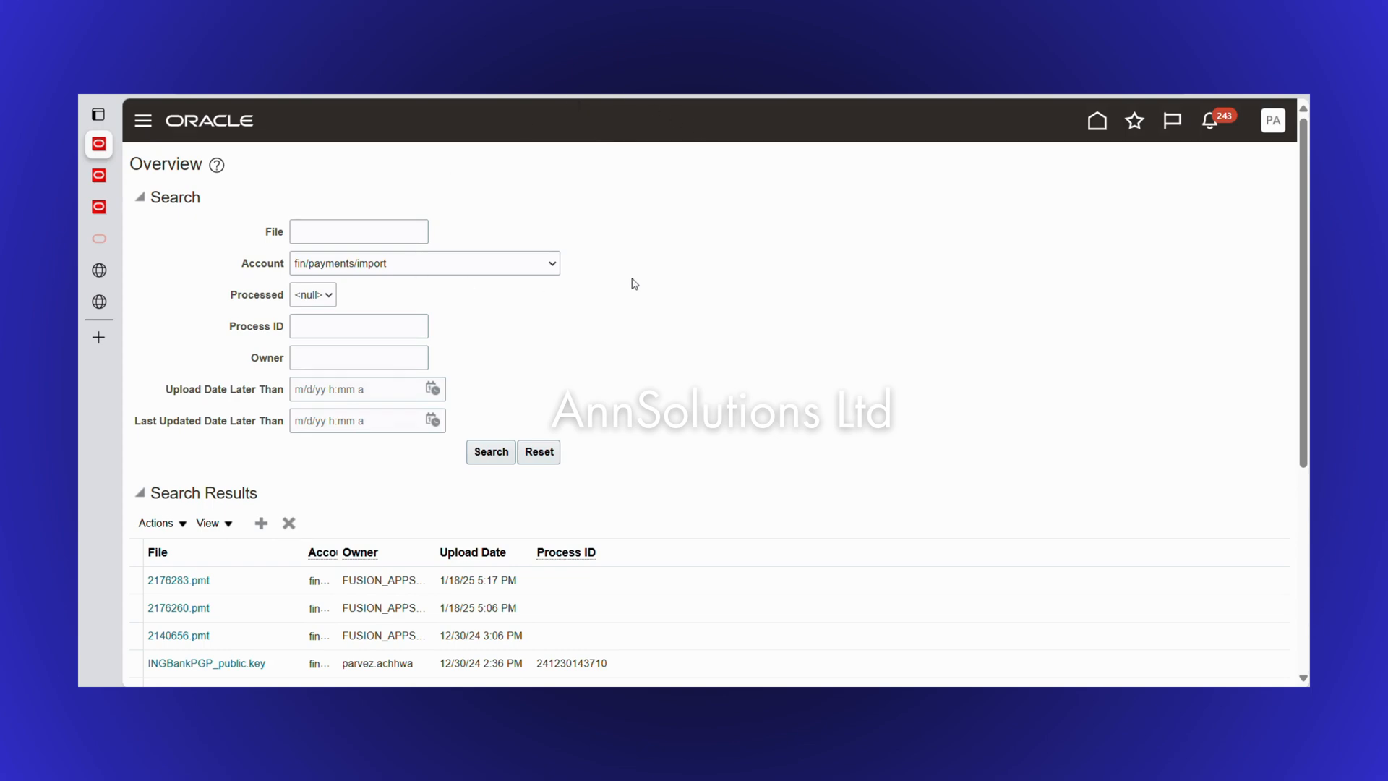
Return to the home page, go to Setup and Maintenance, and open its general search page
click(1097, 122)
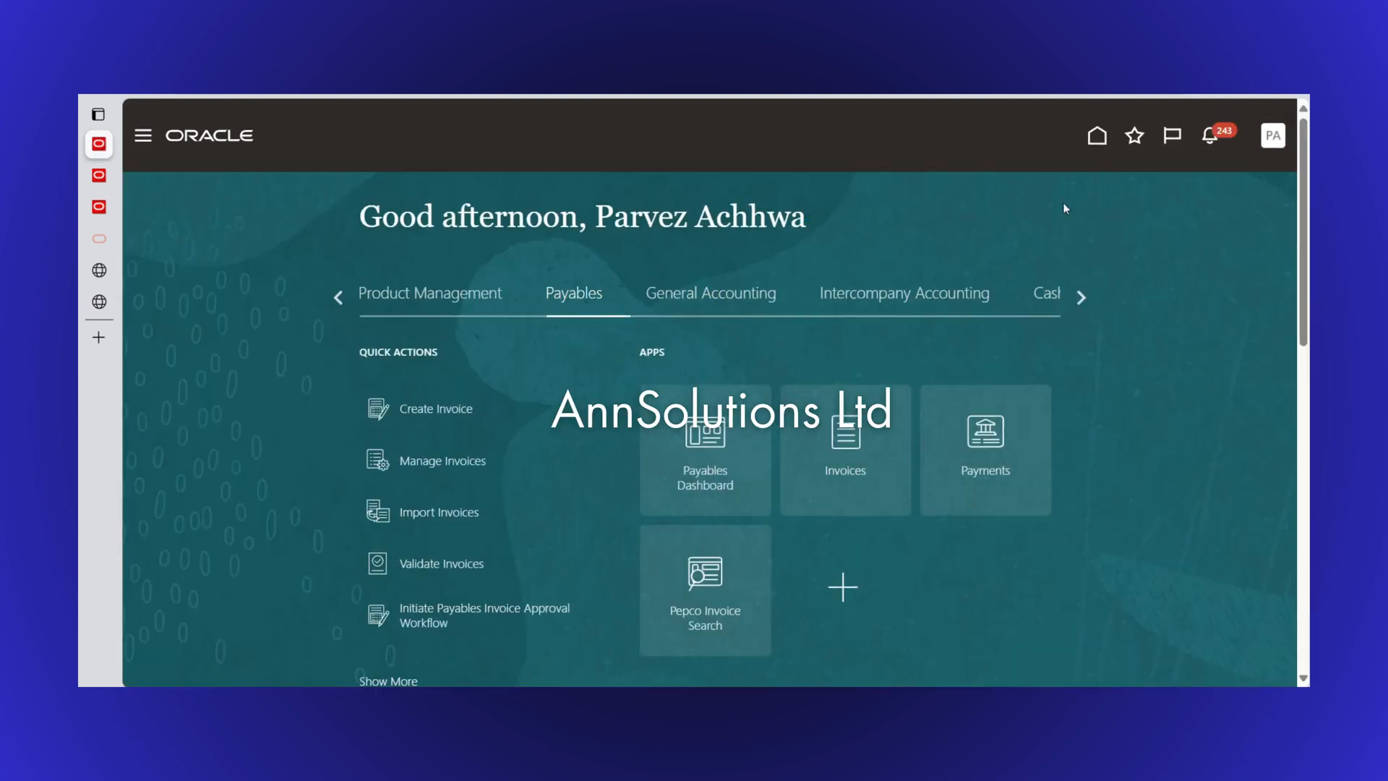
click(1273, 141)
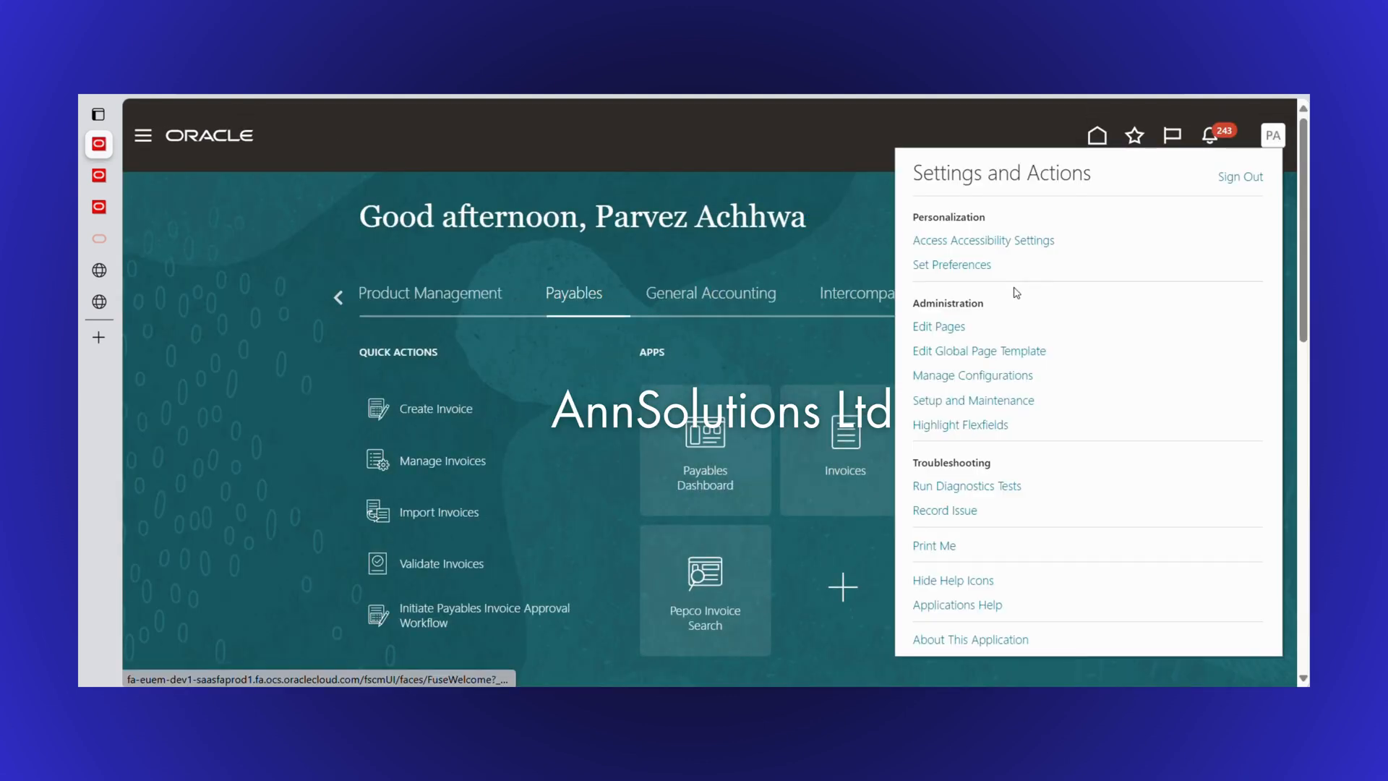
click(964, 402)
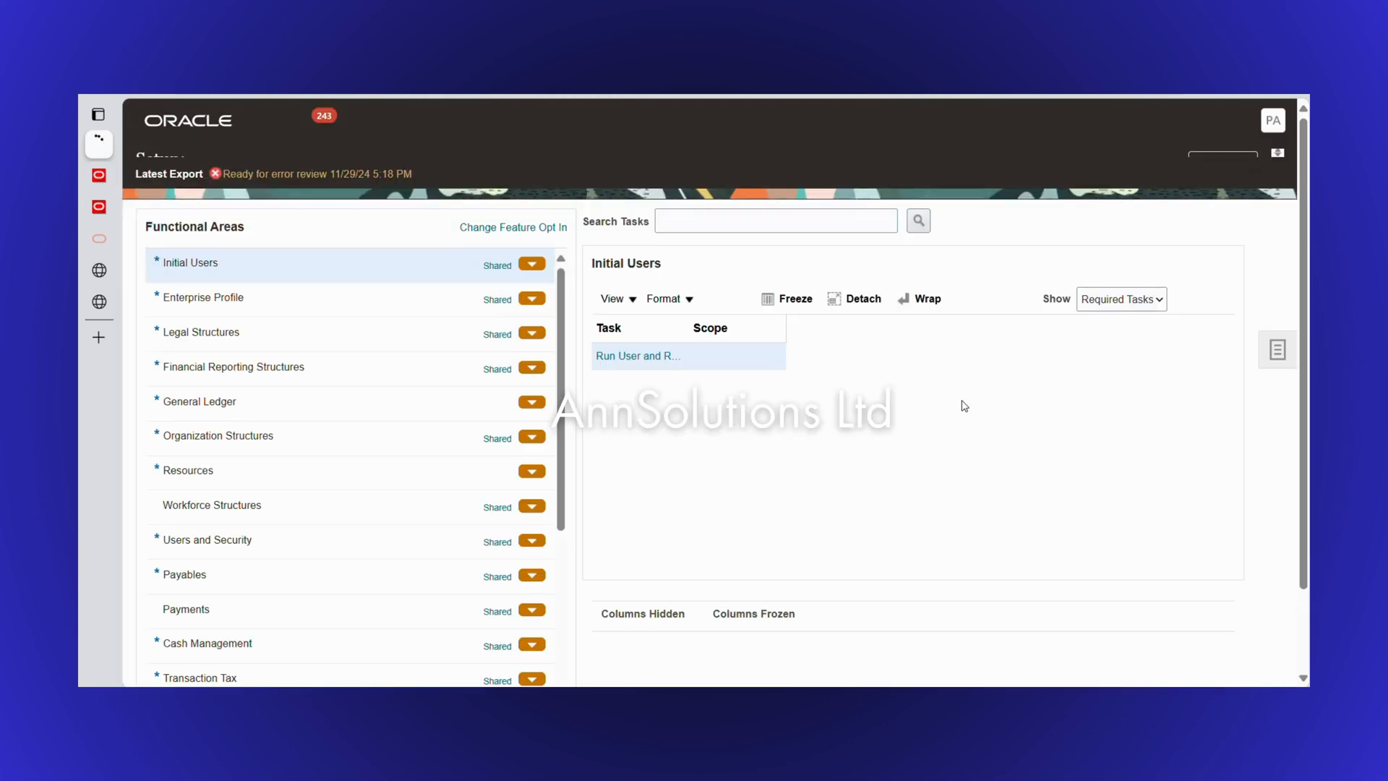
click(698, 250)
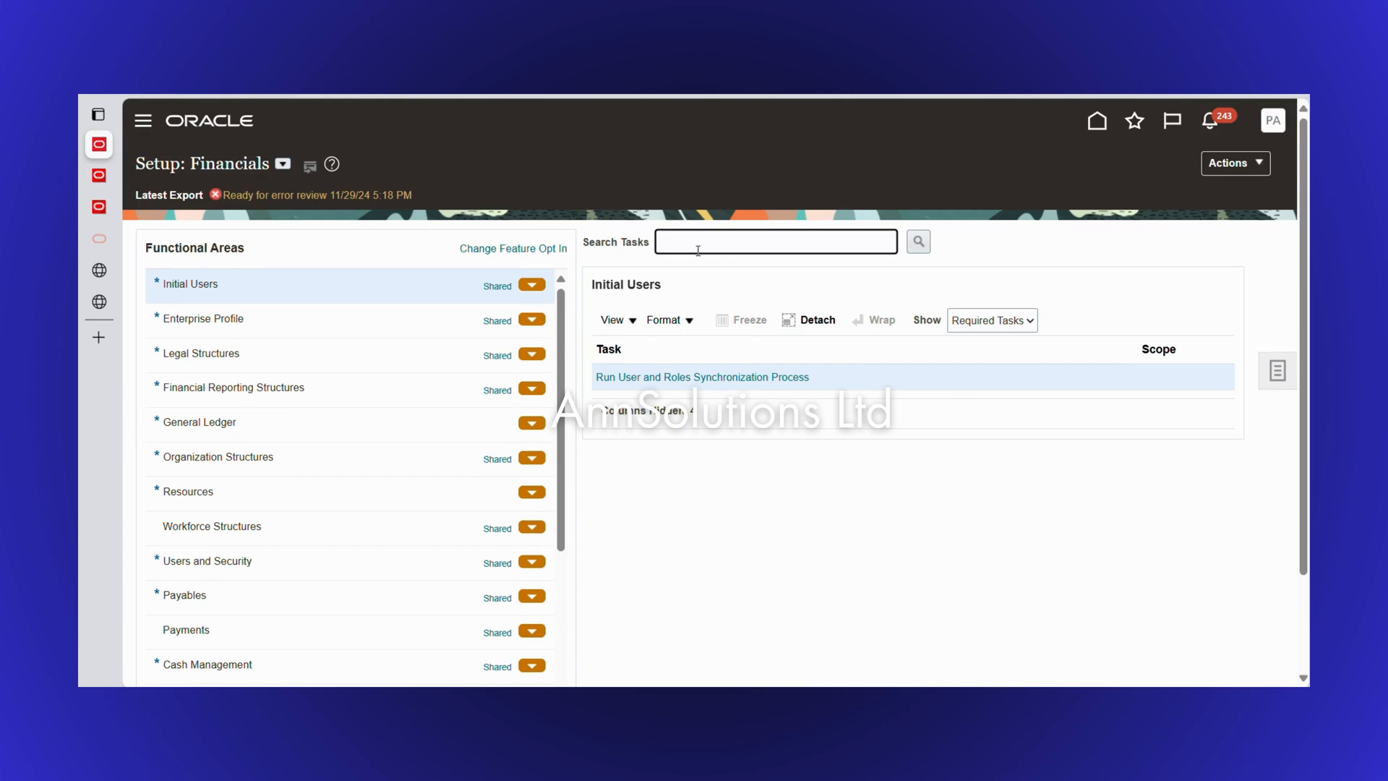
text(mana)
click(1277, 370)
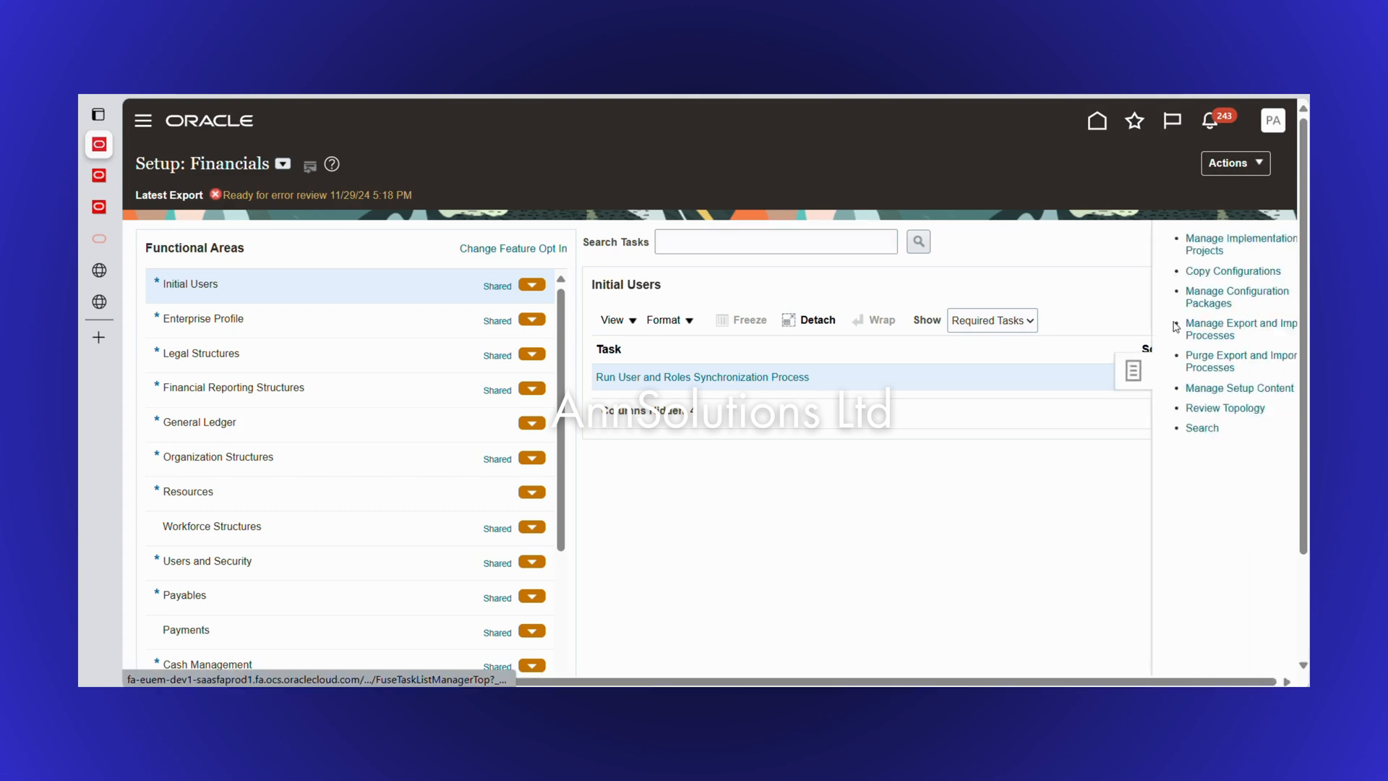
click(1153, 428)
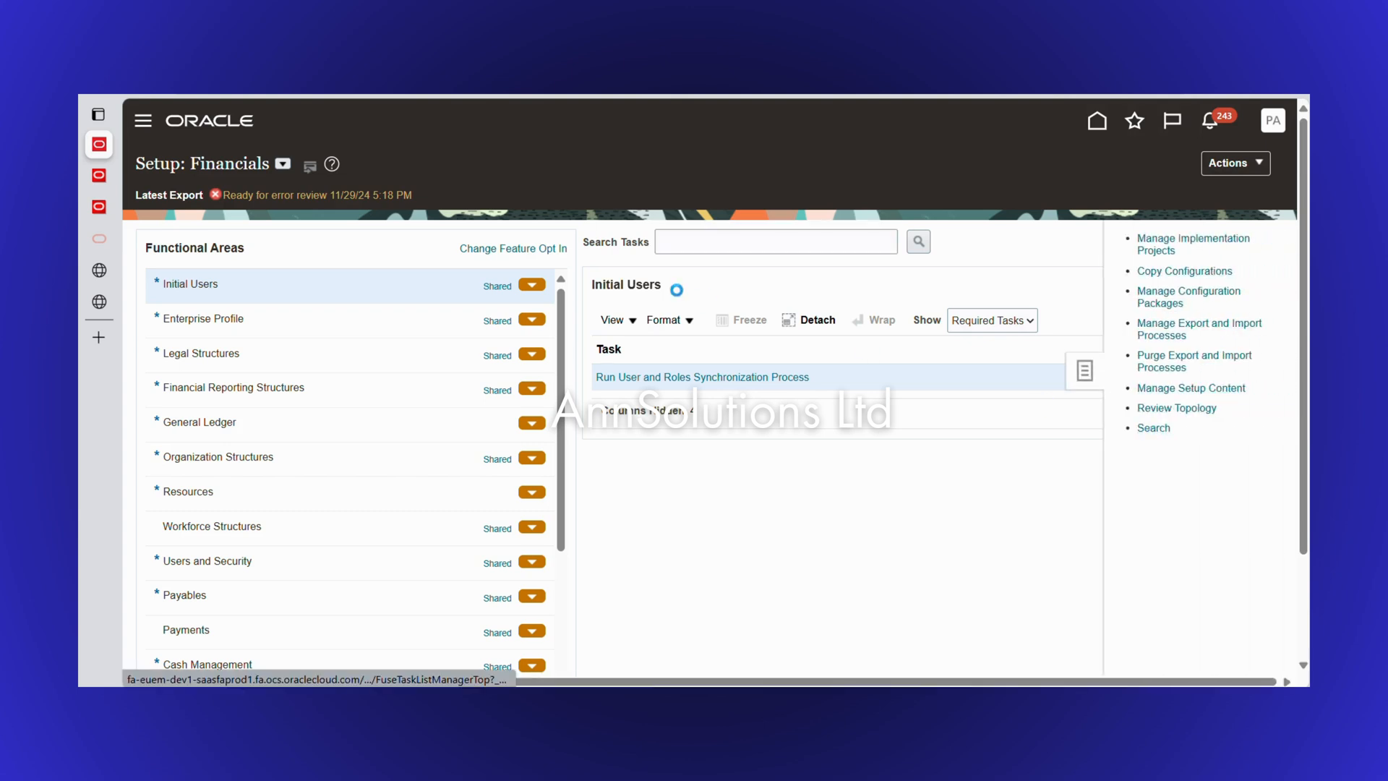
Search the setup tasks for "manage bank" and open Manage Bank Accounts
click(439, 229)
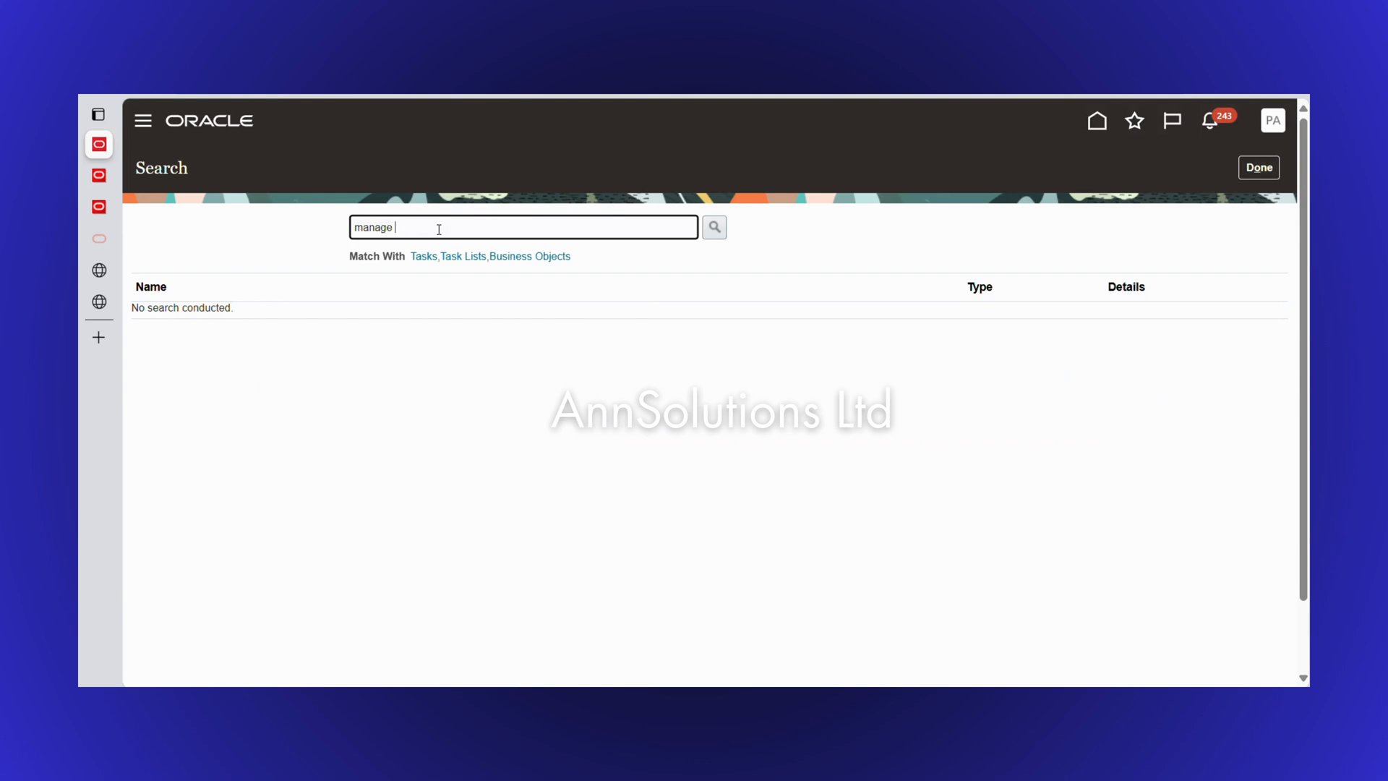
text(manage bank)
key(Return)
click(192, 315)
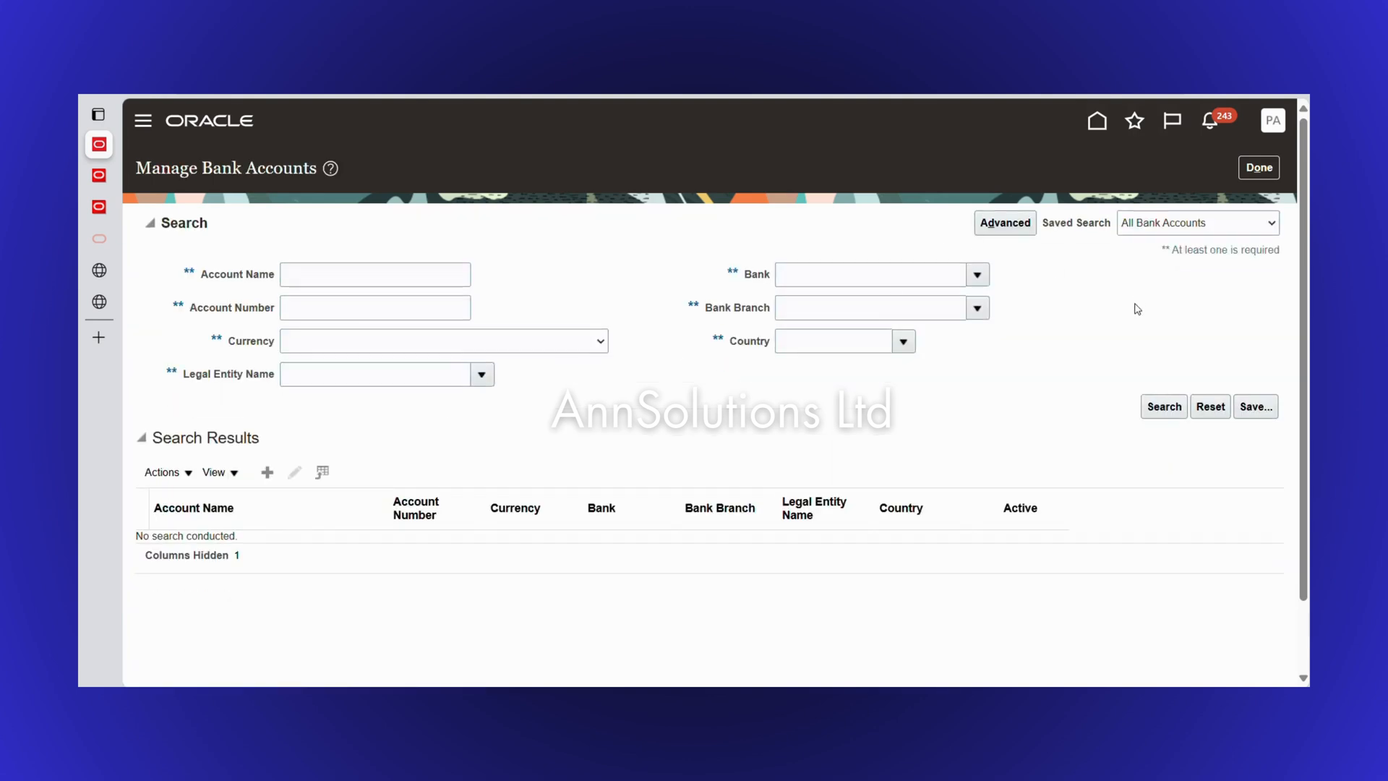
Search the bank accounts for those held at the bank ING Poland
click(1155, 406)
click(800, 283)
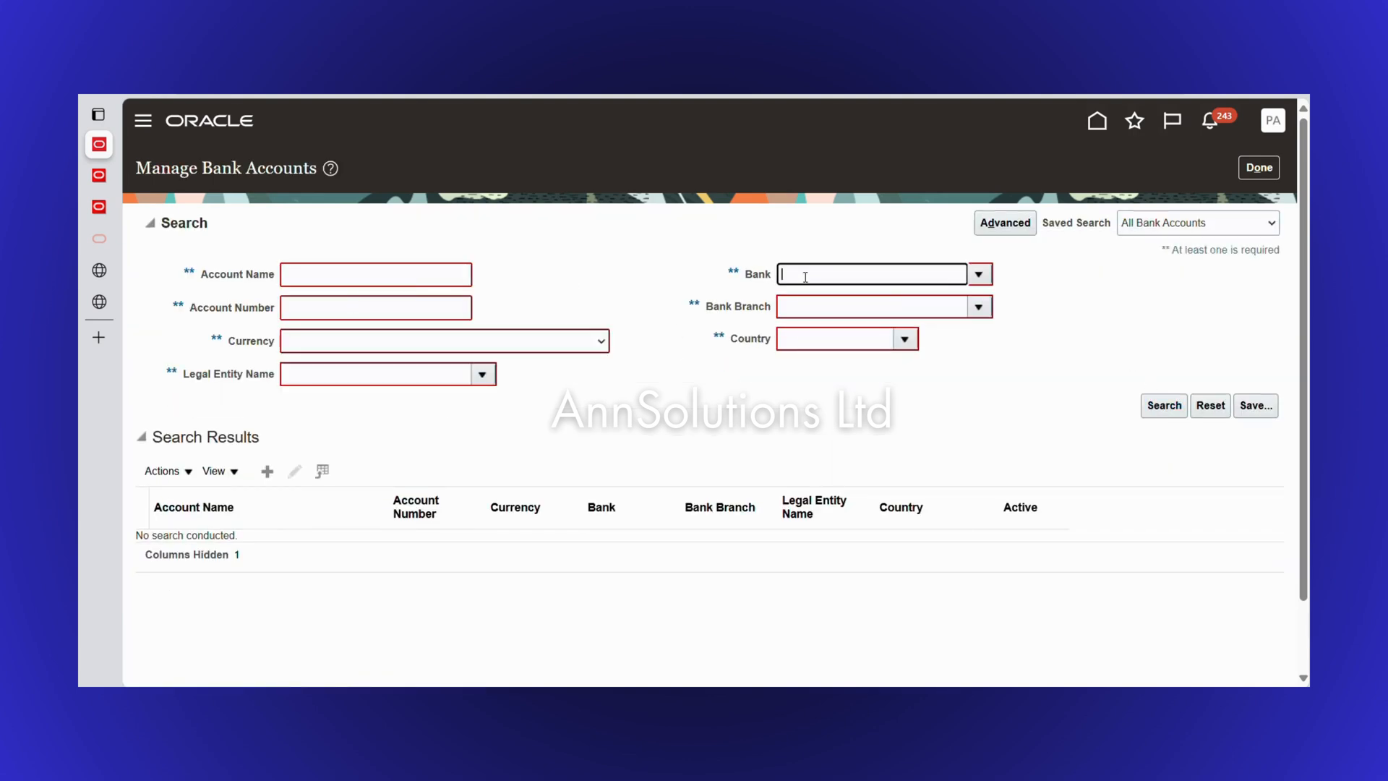
click(977, 275)
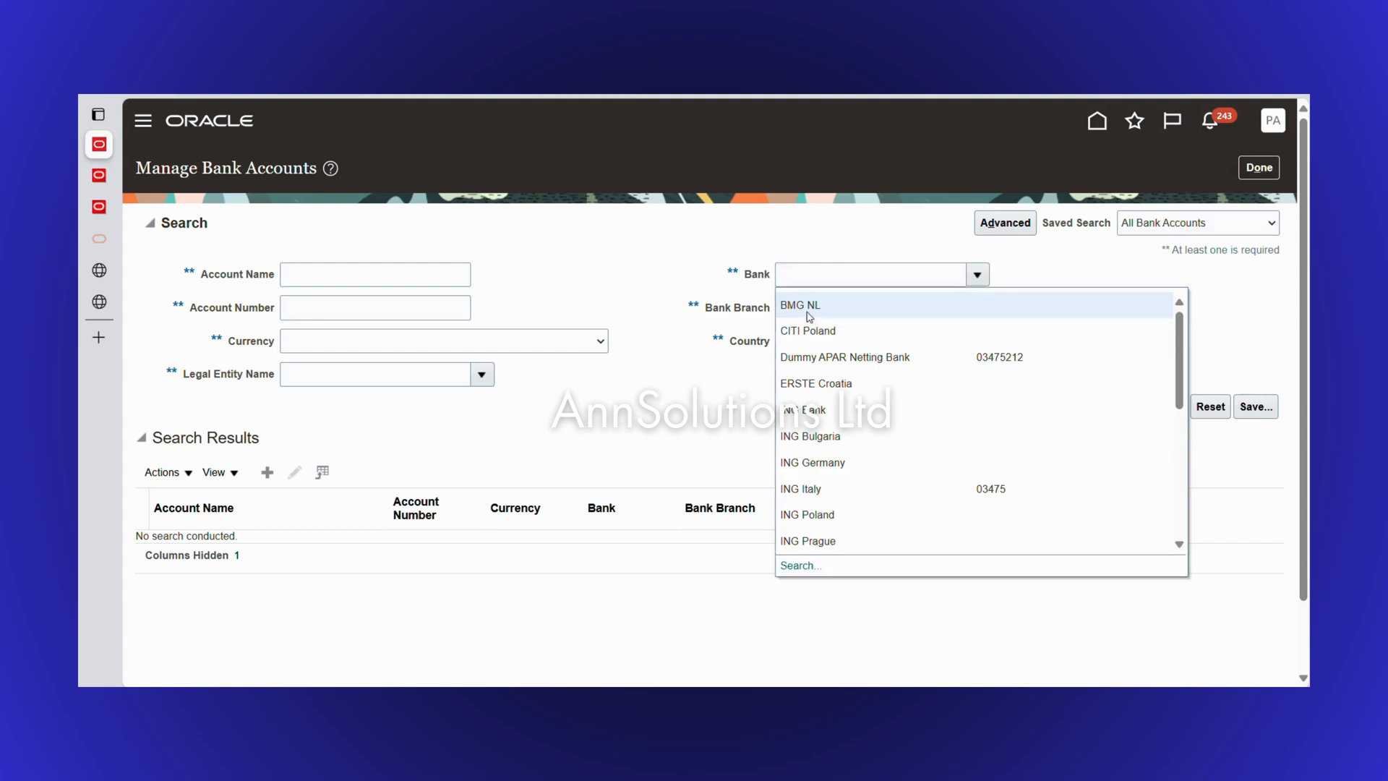
click(807, 514)
click(1164, 407)
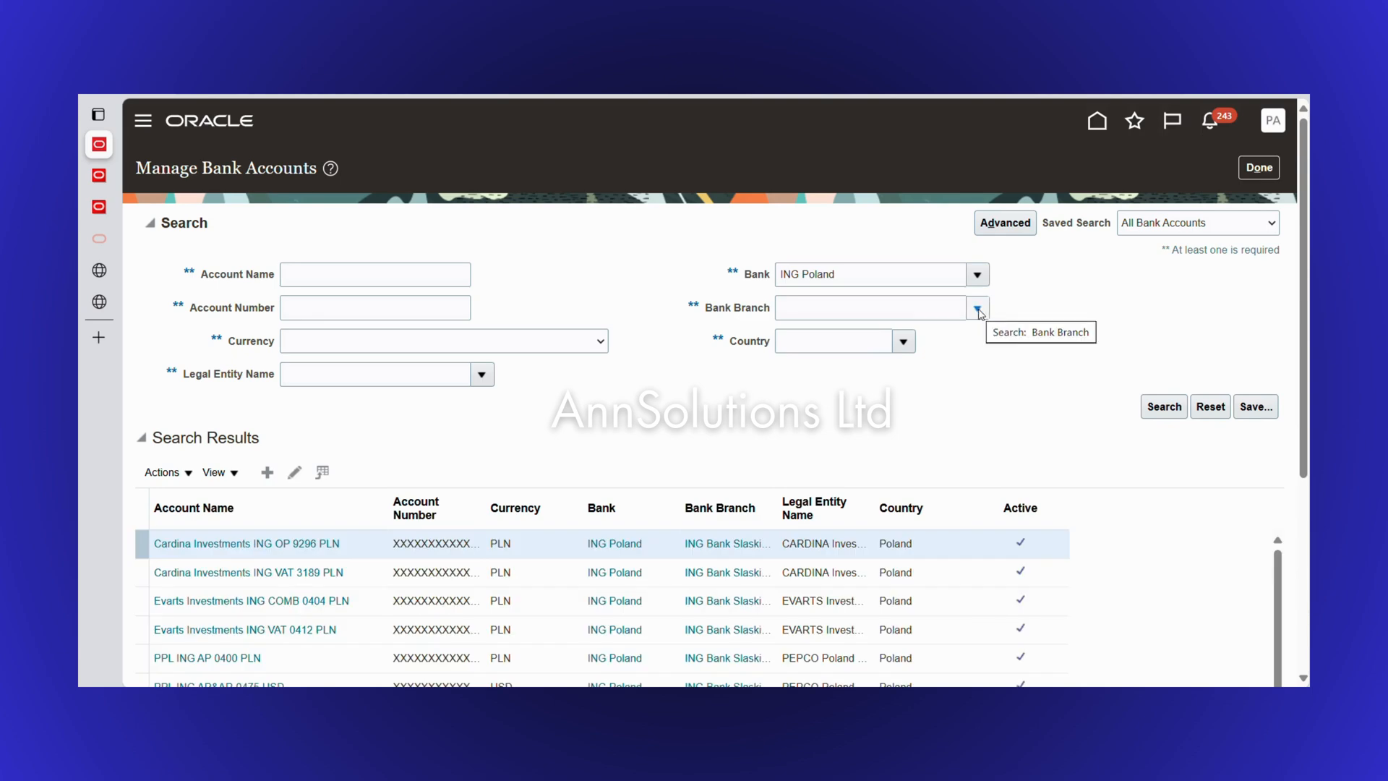
Open the bank account PPL ING AP 0400 PLN from the results and start editing it
scroll(387, 595, down, 2)
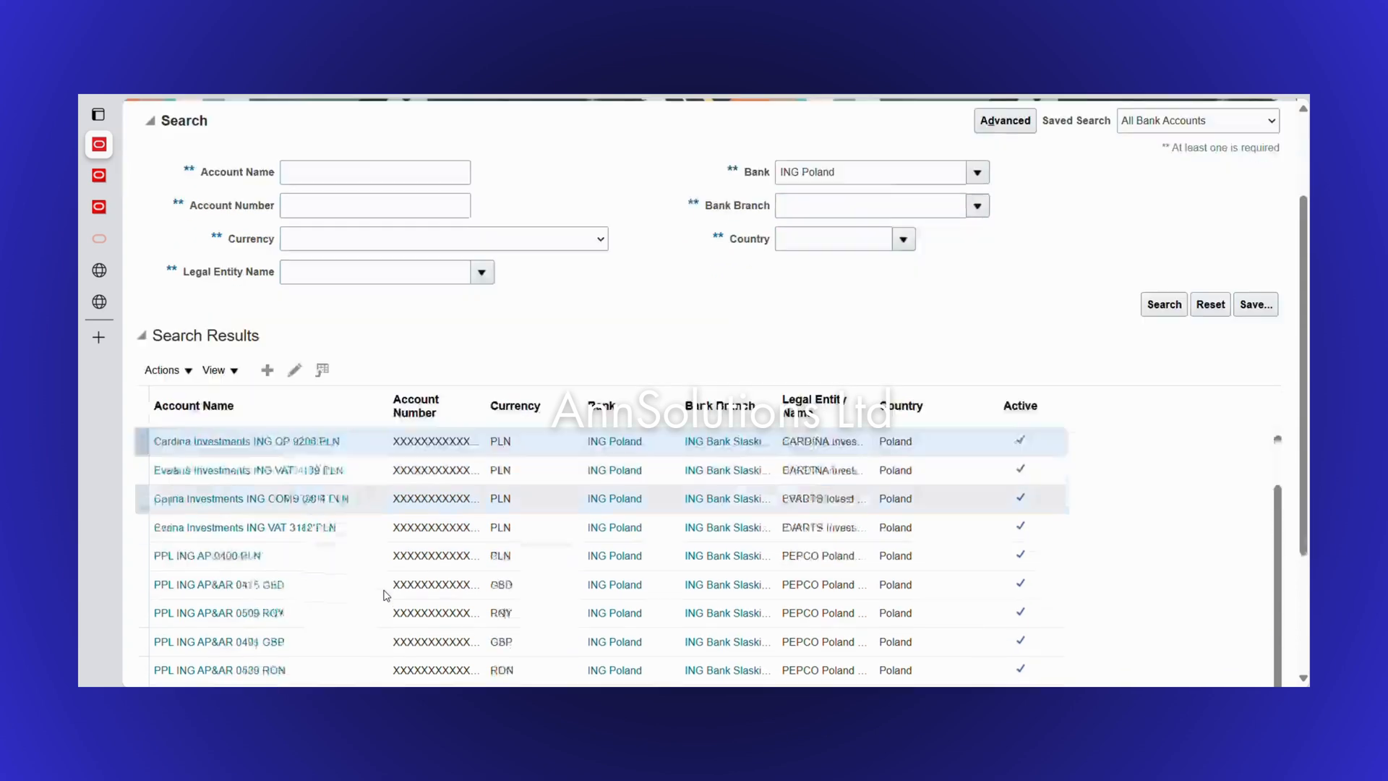
scroll(387, 594, down, 4)
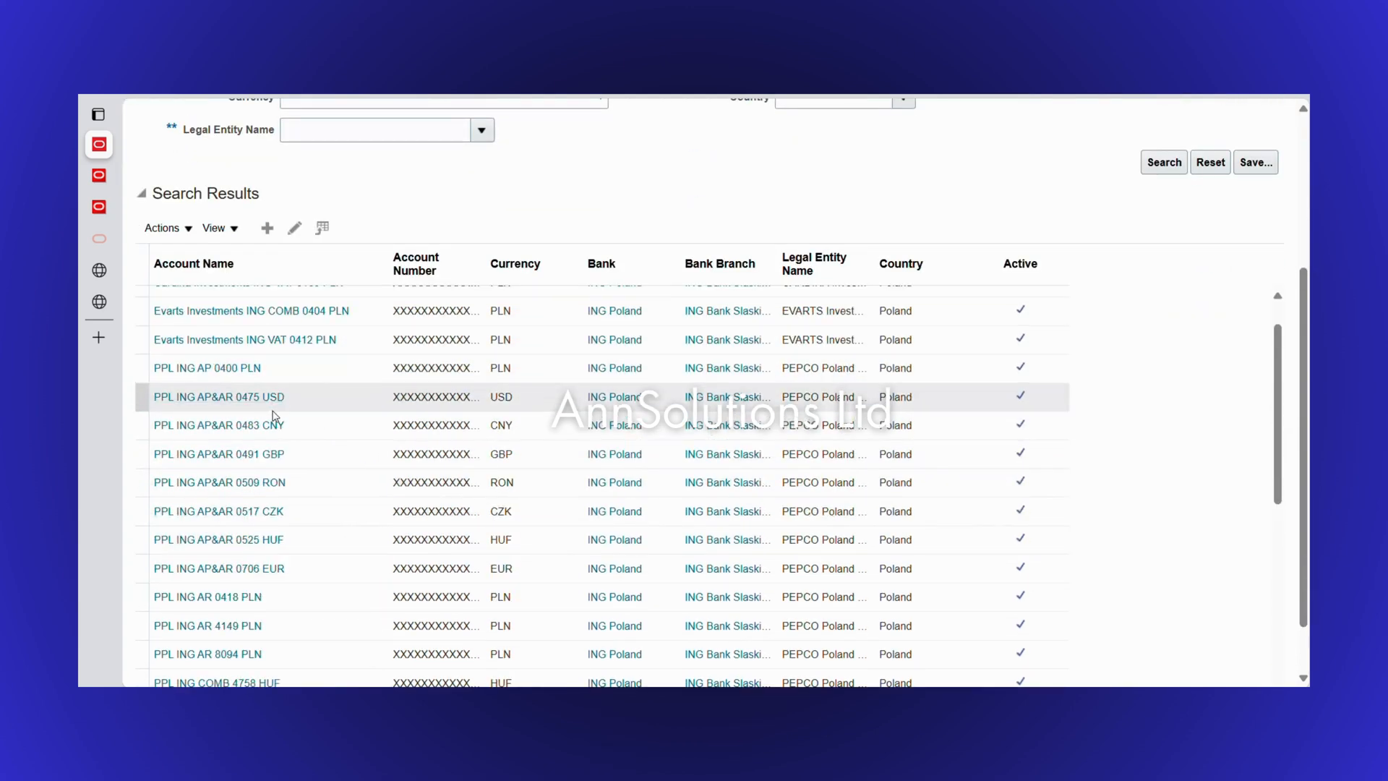
click(227, 367)
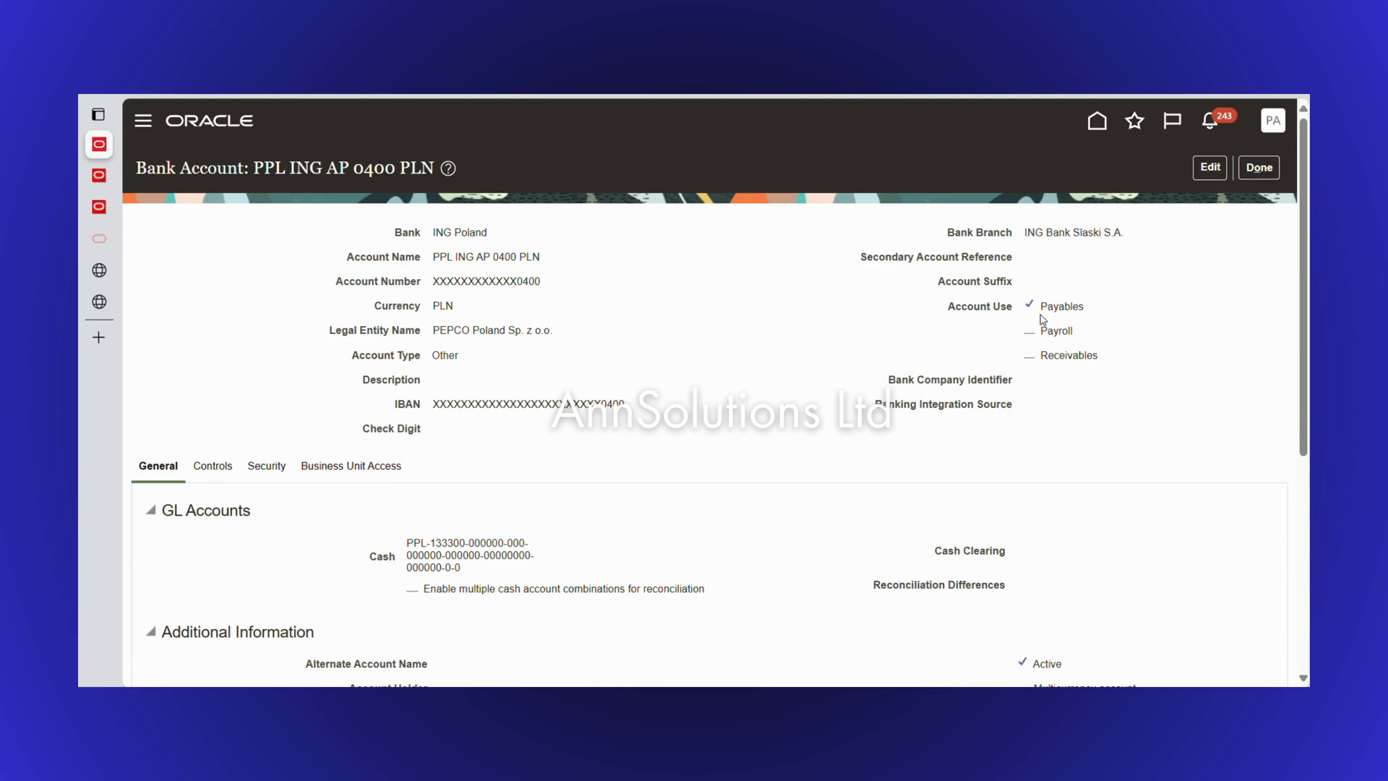
click(1210, 167)
Examine the account's payment documents and check the Allow zero payments option in its Payables and Receivables Controls
scroll(557, 545, down, 5)
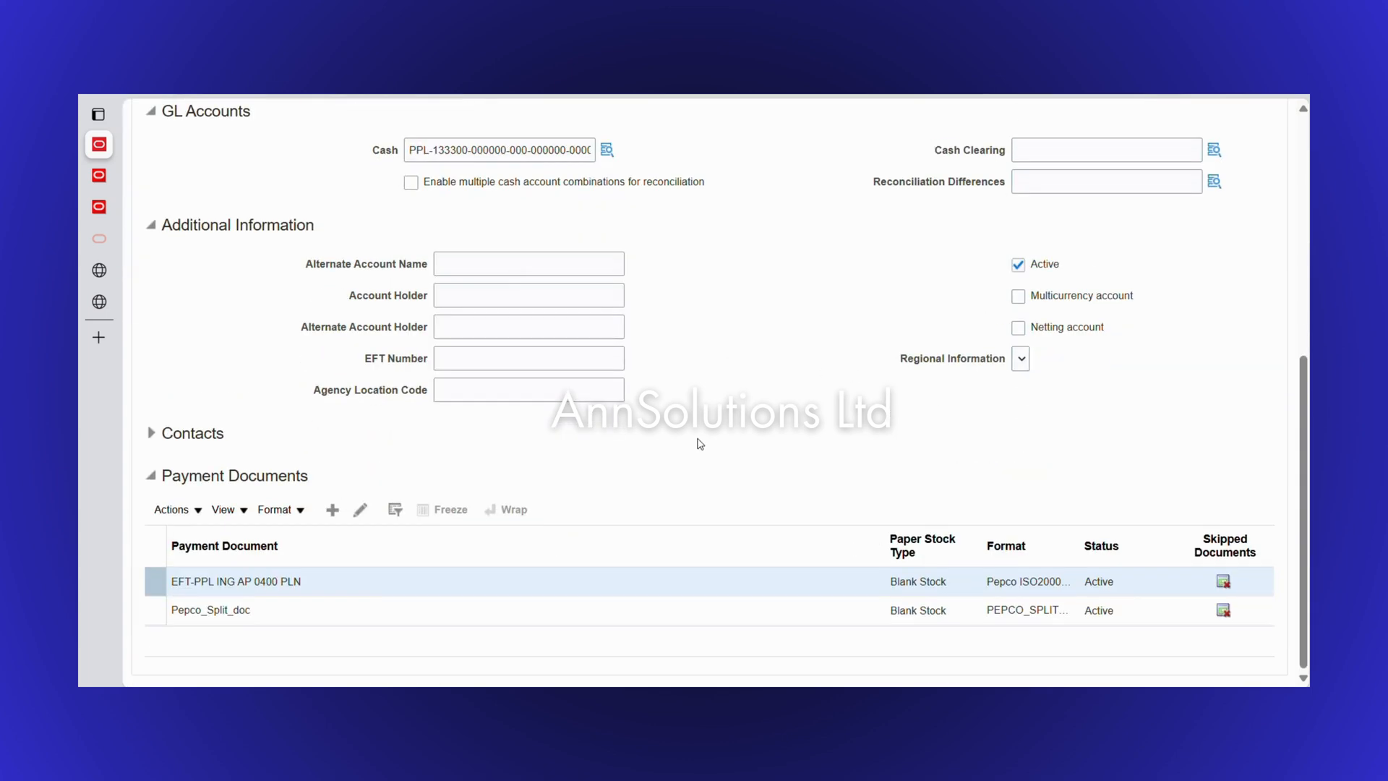
scroll(699, 443, up, 1)
scroll(699, 443, up, 1)
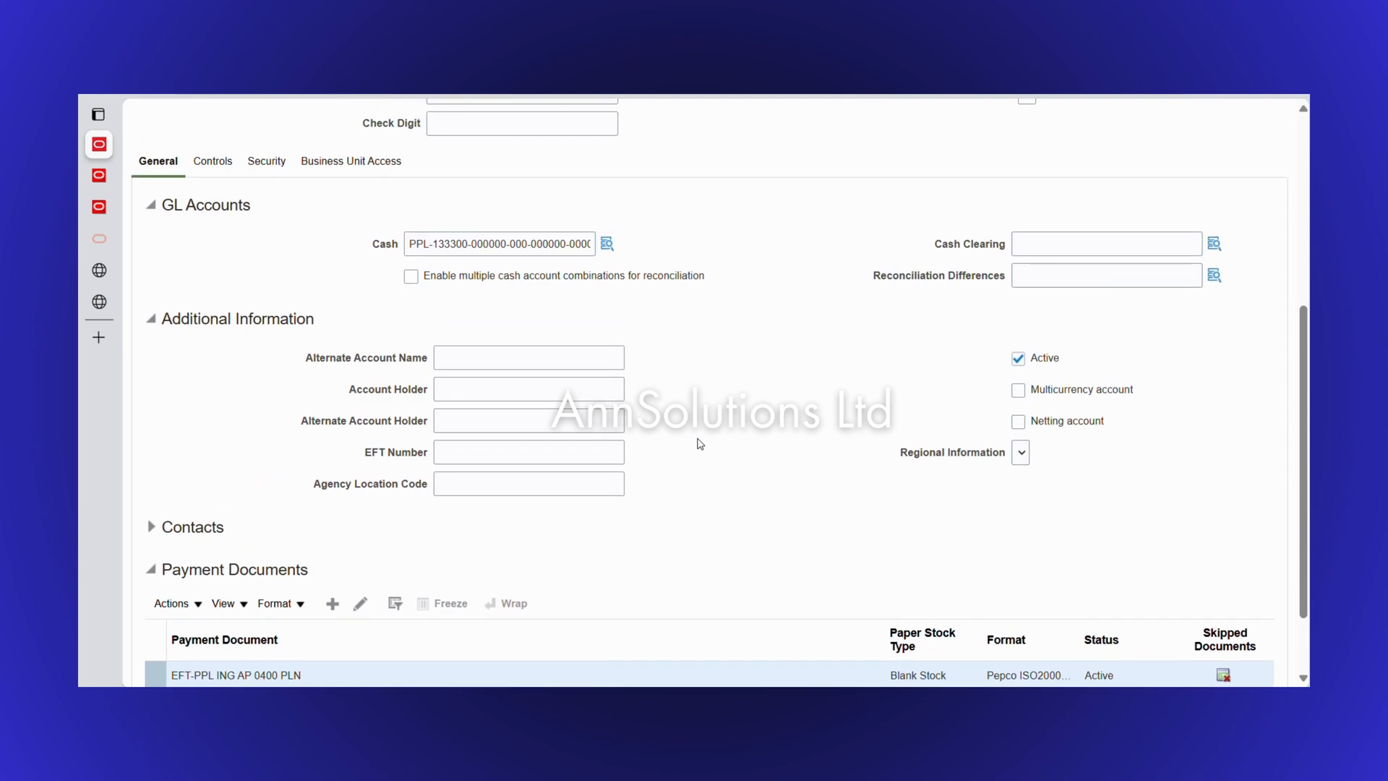
scroll(700, 443, up, 3)
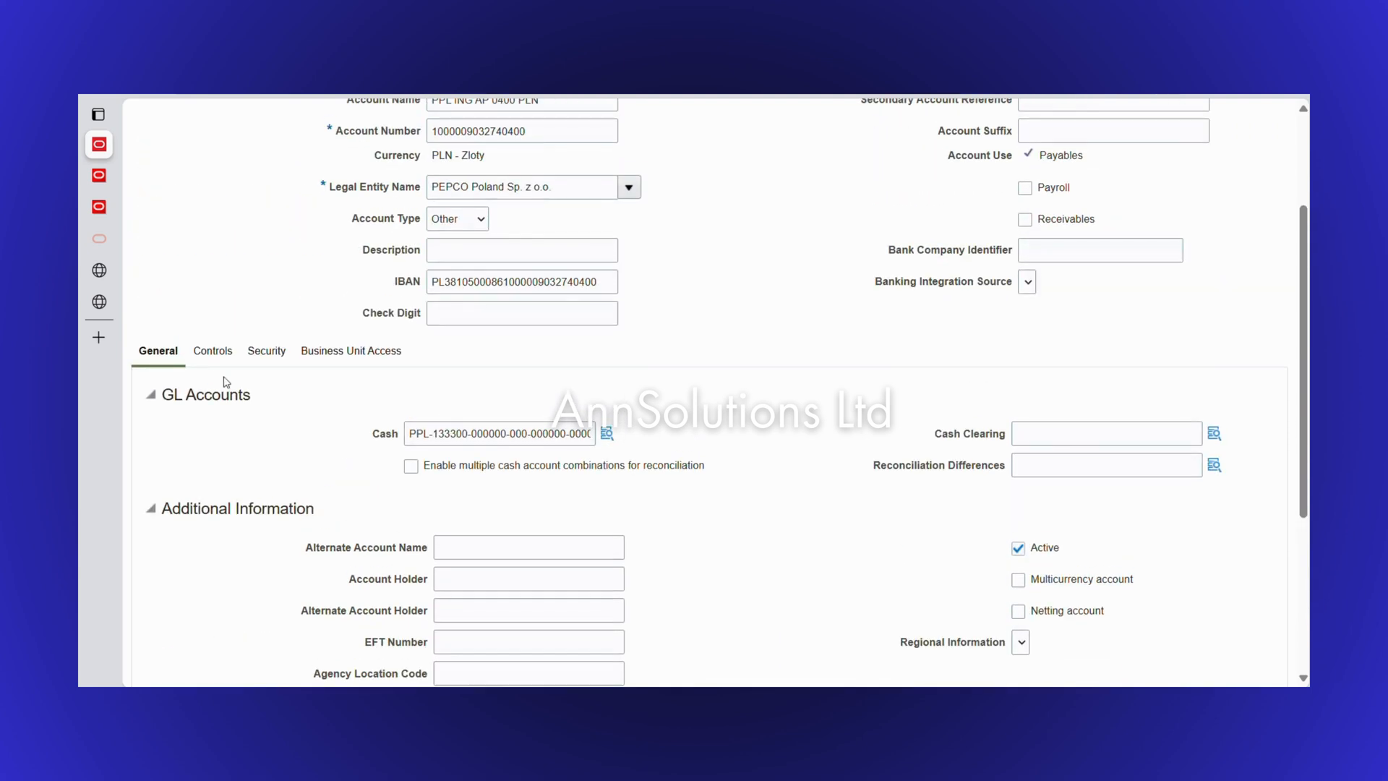
click(212, 350)
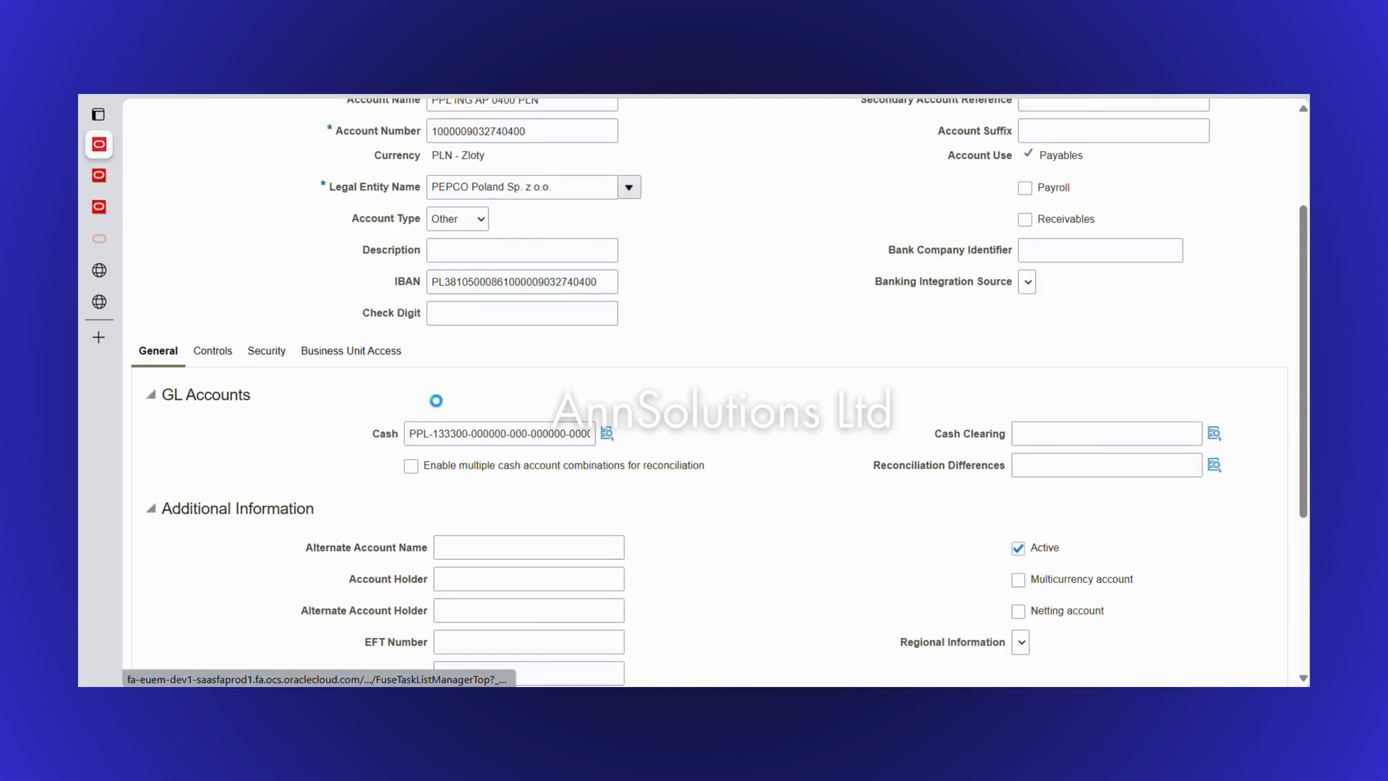
scroll(759, 511, down, 3)
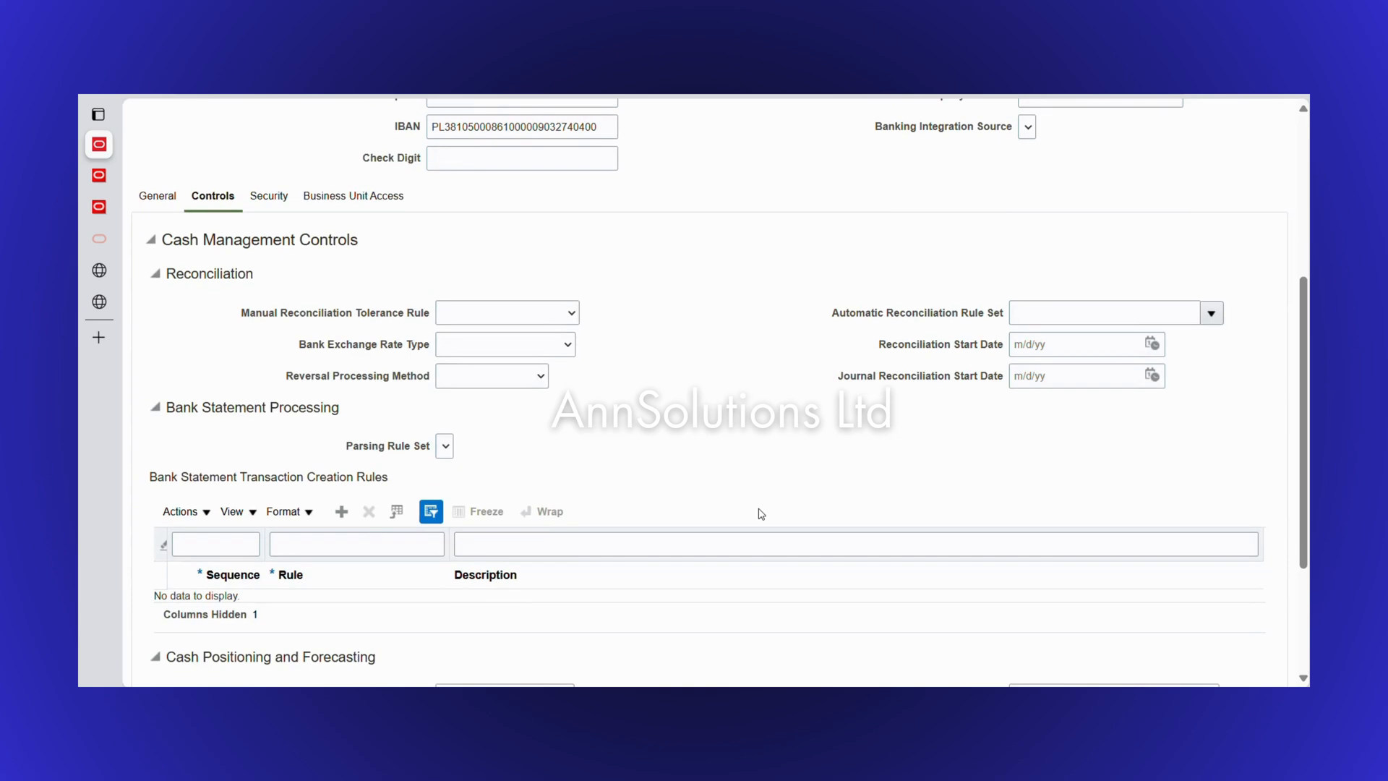
scroll(761, 514, down, 3)
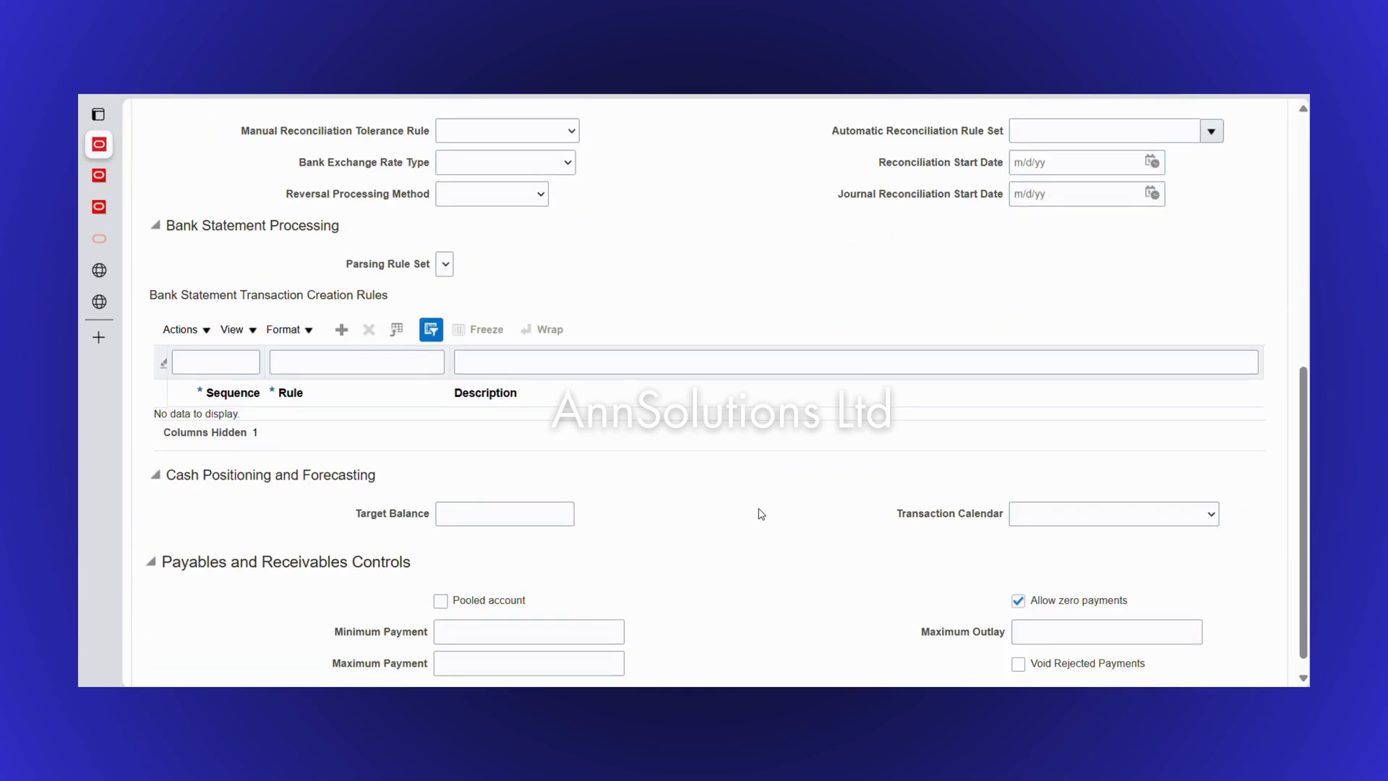
scroll(761, 514, down, 1)
drag(1151, 587, 997, 585)
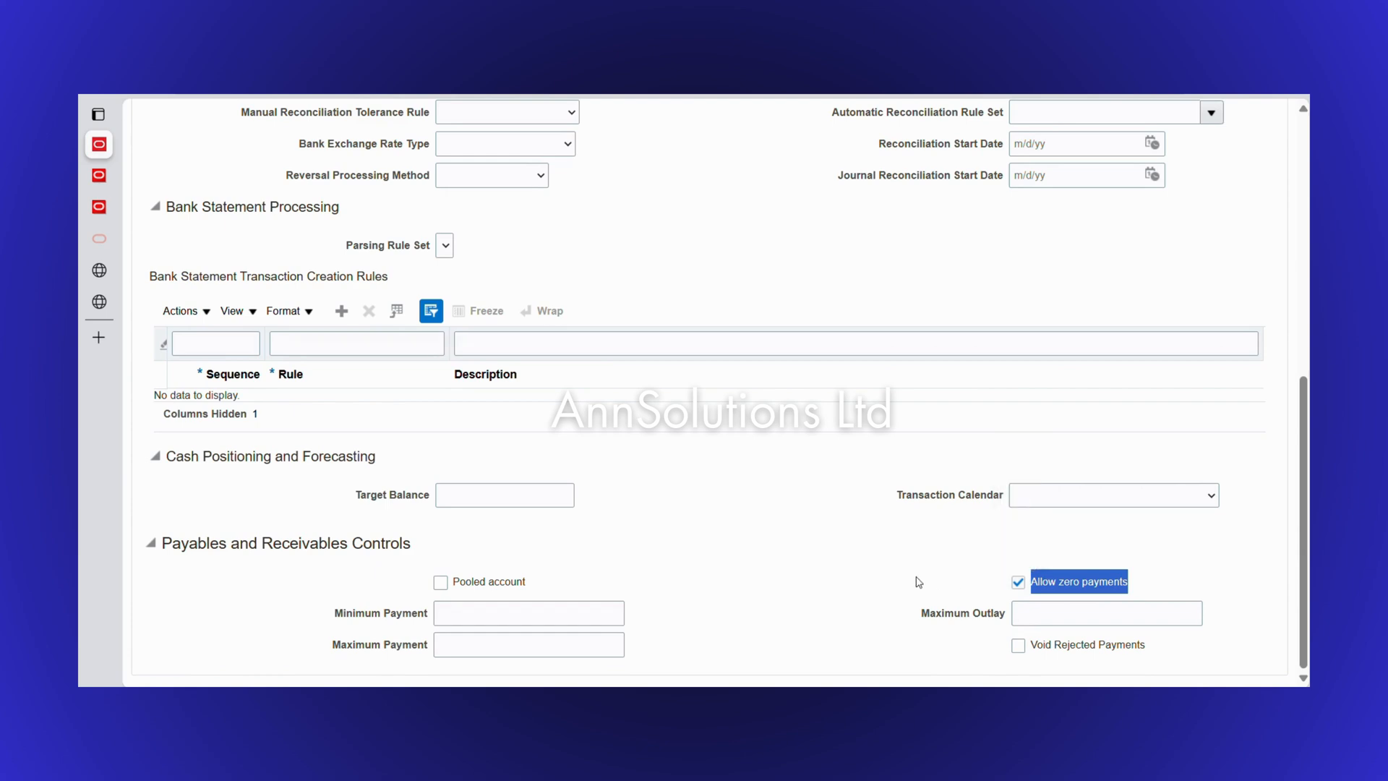
scroll(841, 277, up, 3)
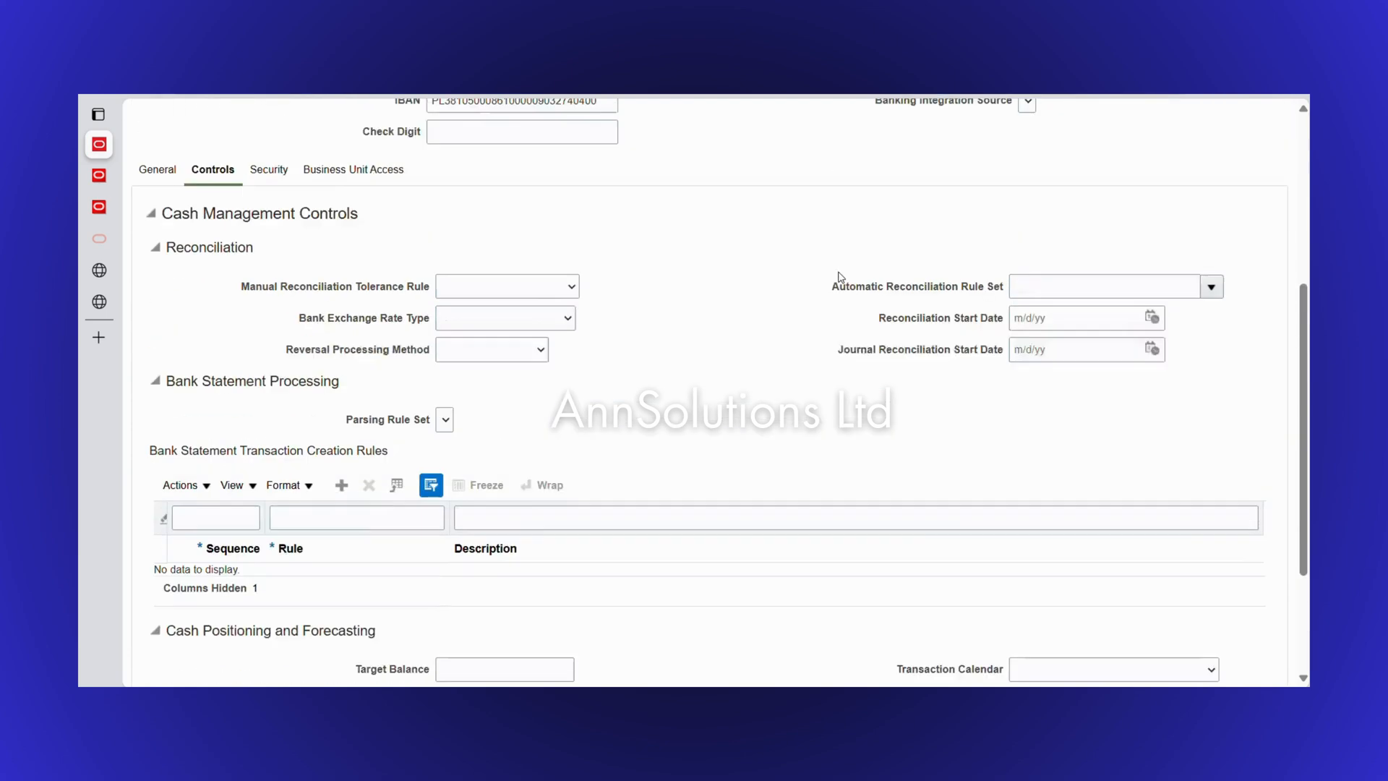